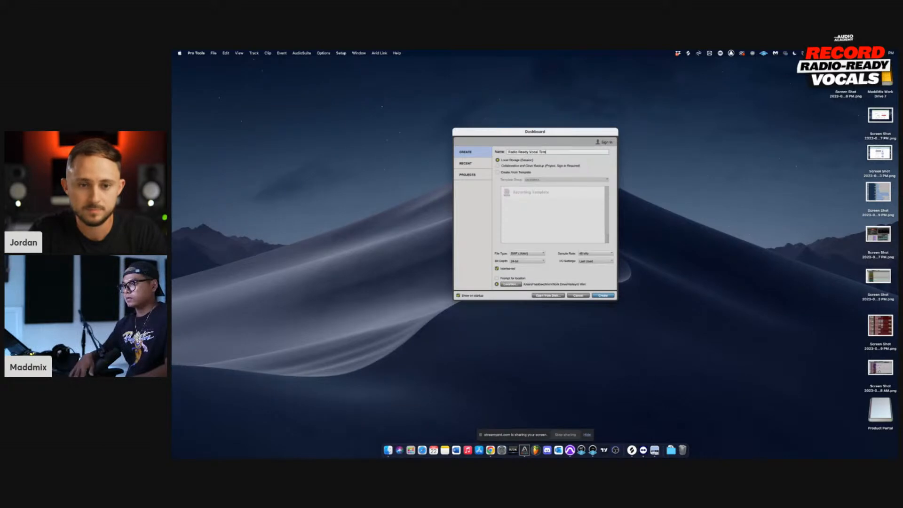
Step: Name the new session Radio Ready Vocal Template, and choose its sample rate and 24-bit depth
{"action": "key", "text": "BackSpace"}
{"action": "key", "text": "BackSpace"}
{"action": "type", "text": "late"}
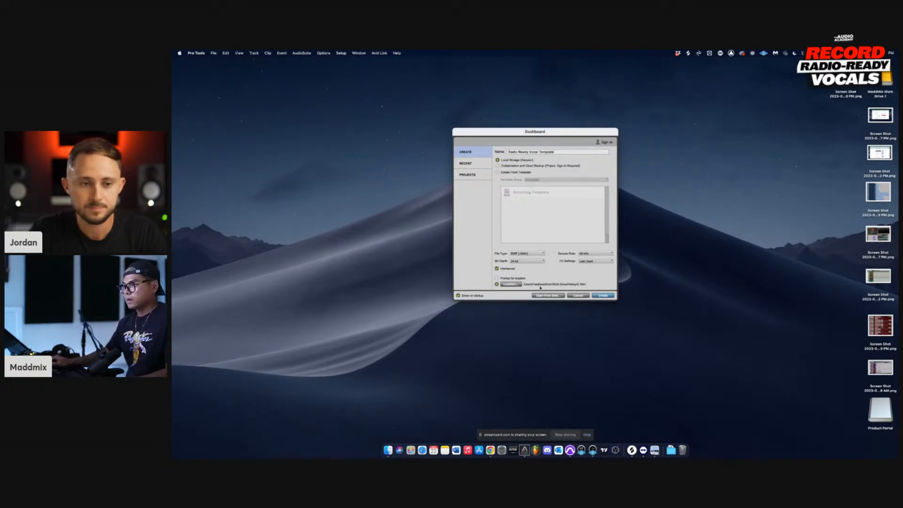
{"action": "left_click", "coordinate": [586, 253]}
{"action": "left_click", "coordinate": [589, 254]}
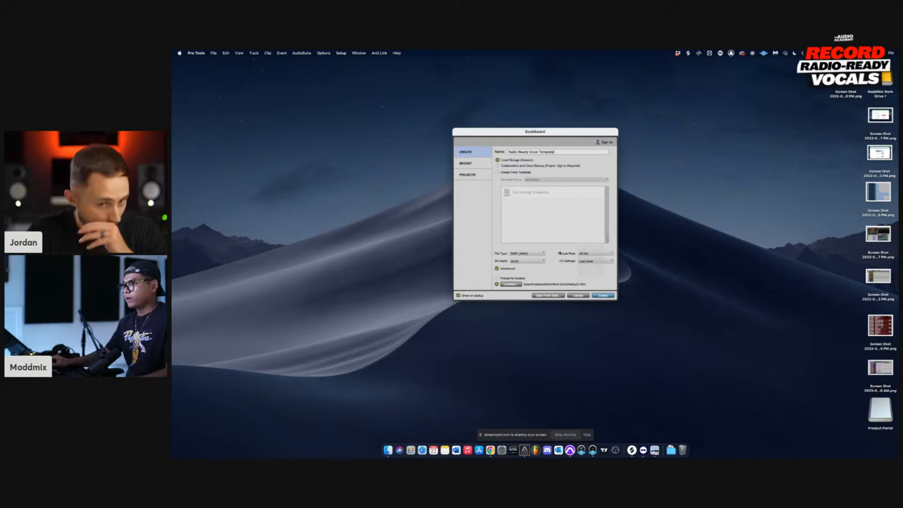
{"action": "left_click", "coordinate": [527, 260]}
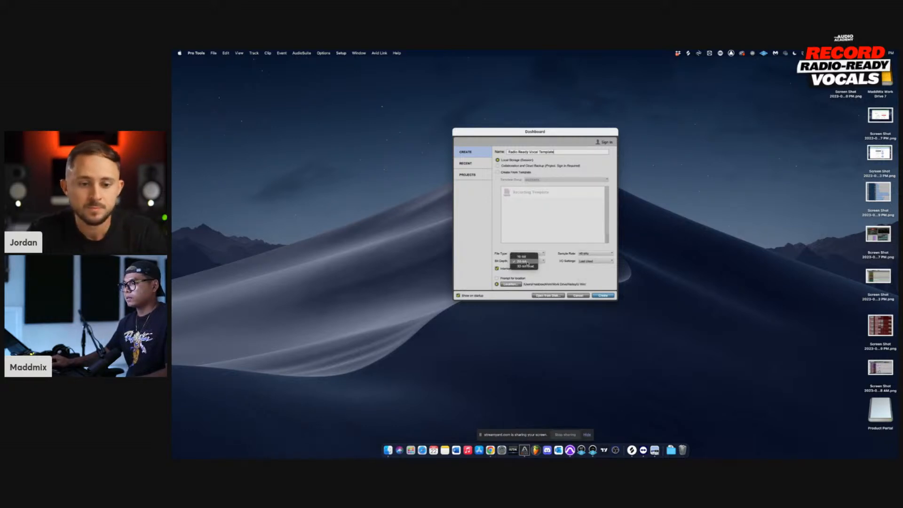
{"action": "left_click", "coordinate": [527, 262]}
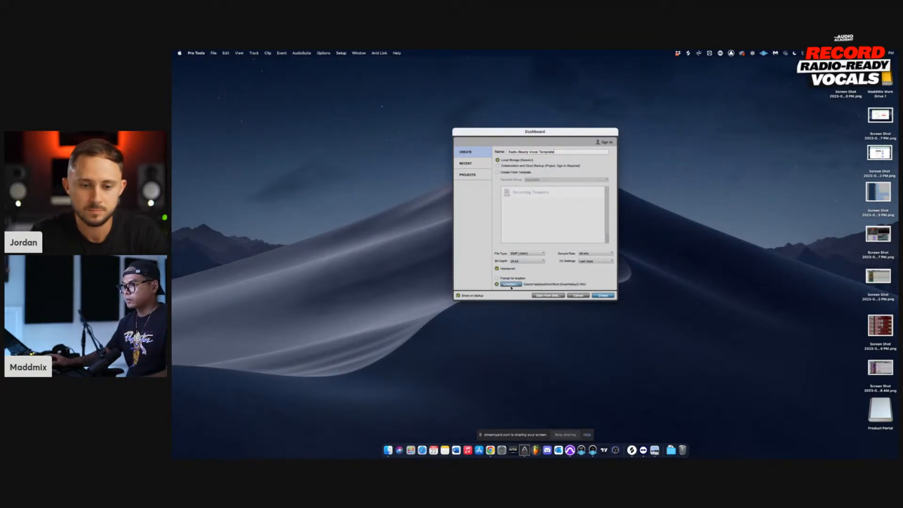
Step: Create a folder named MAA inside Work Drive as the session location and create the session there
{"action": "left_click", "coordinate": [511, 285]}
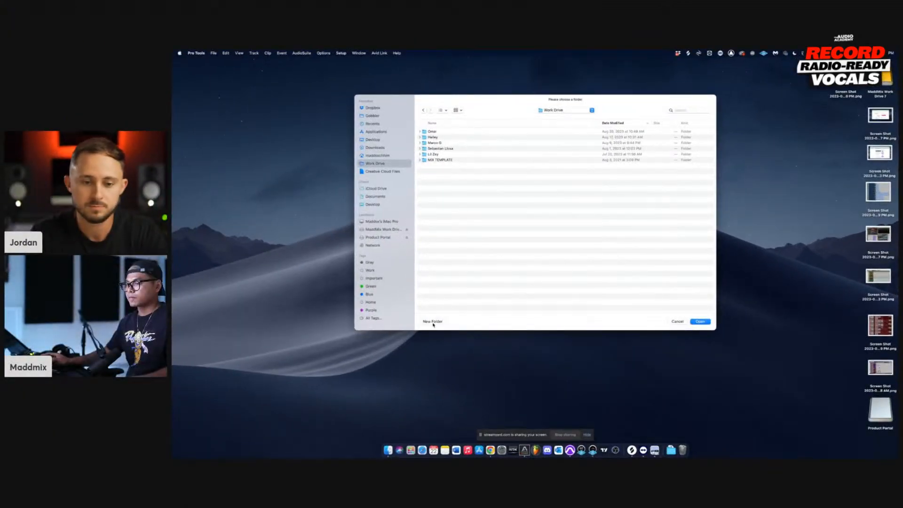
{"action": "left_click", "coordinate": [433, 322]}
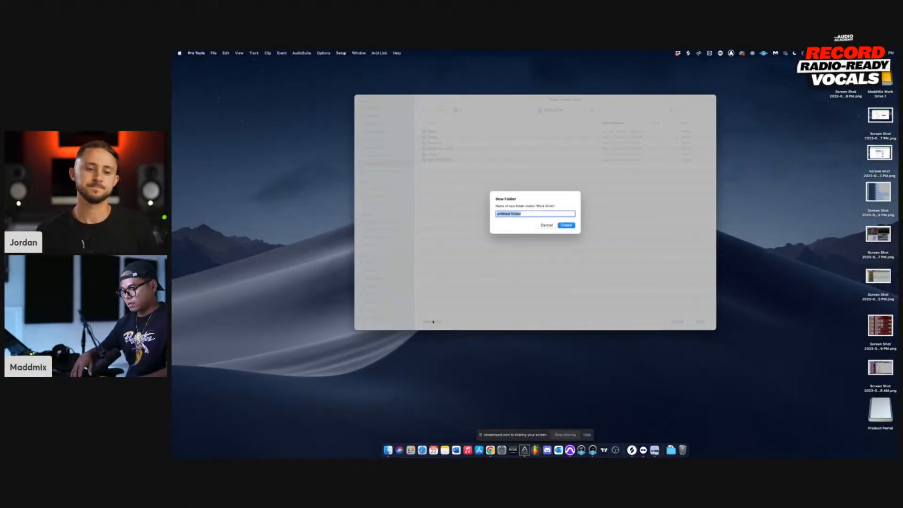
{"action": "type", "text": "MAA"}
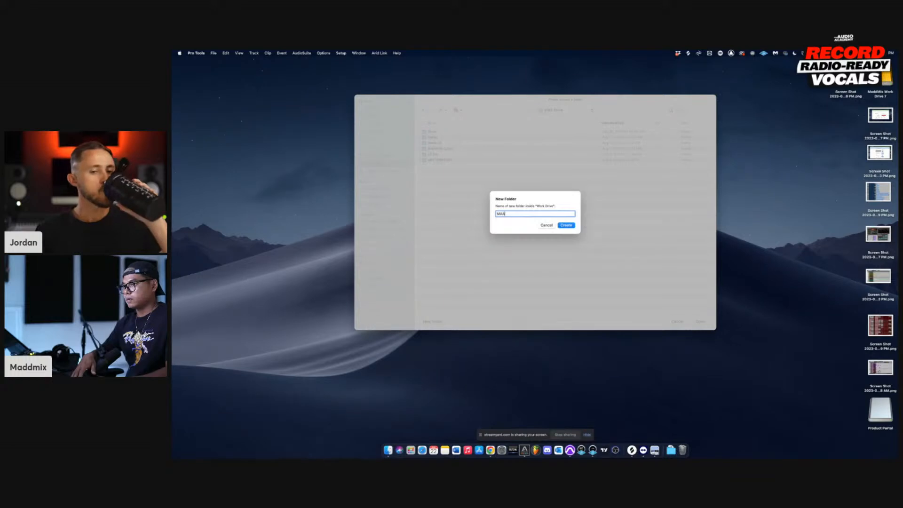
{"action": "key", "text": "Return"}
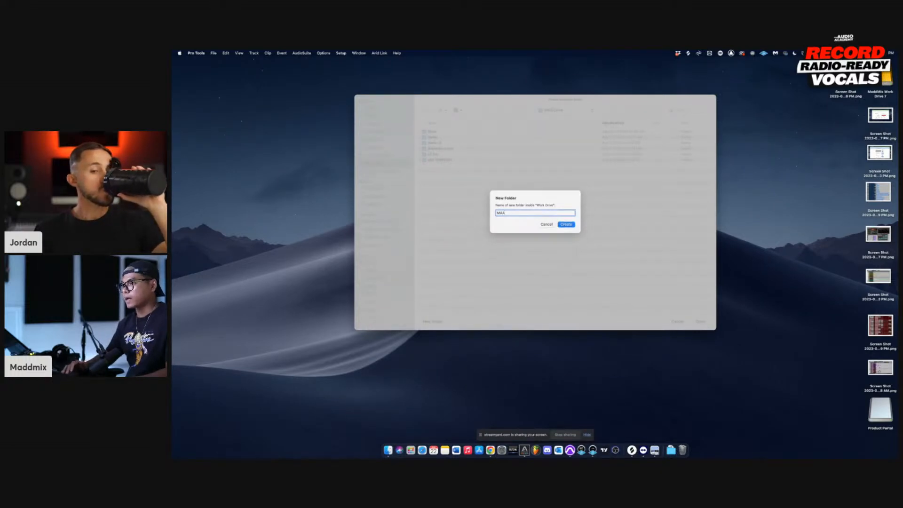
{"action": "key", "text": "Return"}
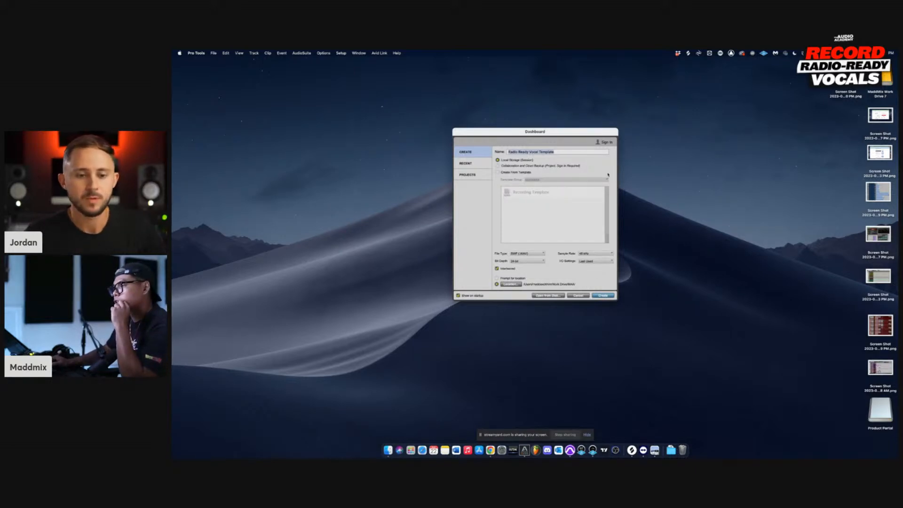
{"action": "left_click", "coordinate": [604, 296]}
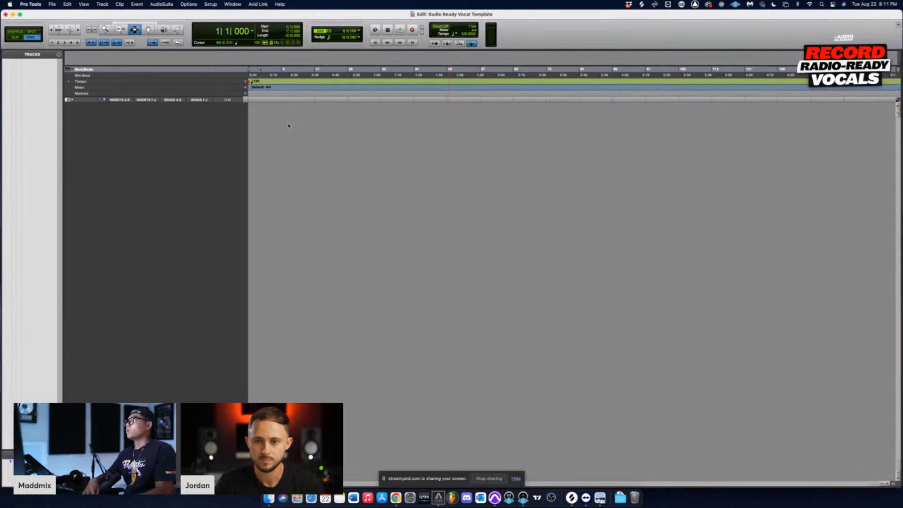
Step: Create four new stereo Aux Input tracks with the Samples timebase
{"action": "key", "text": "super+shift+n"}
{"action": "key", "text": "super+Right"}
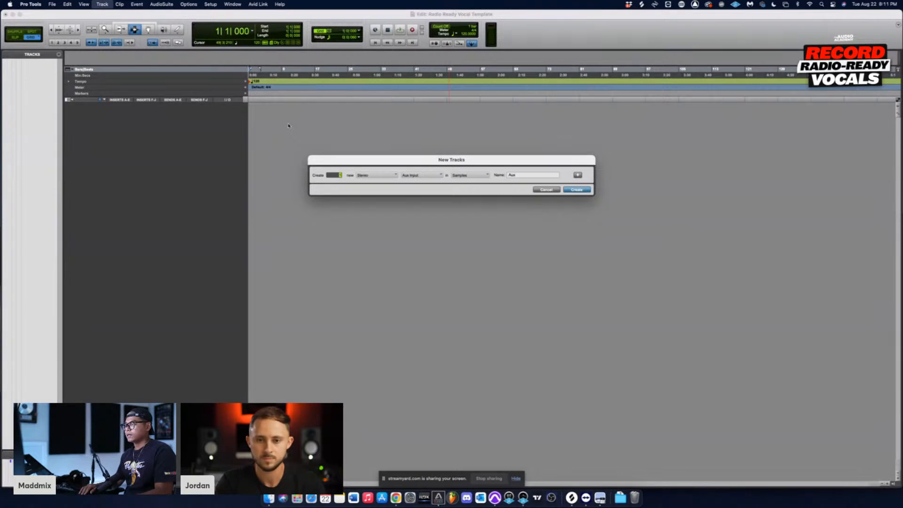
{"action": "left_click", "coordinate": [414, 179]}
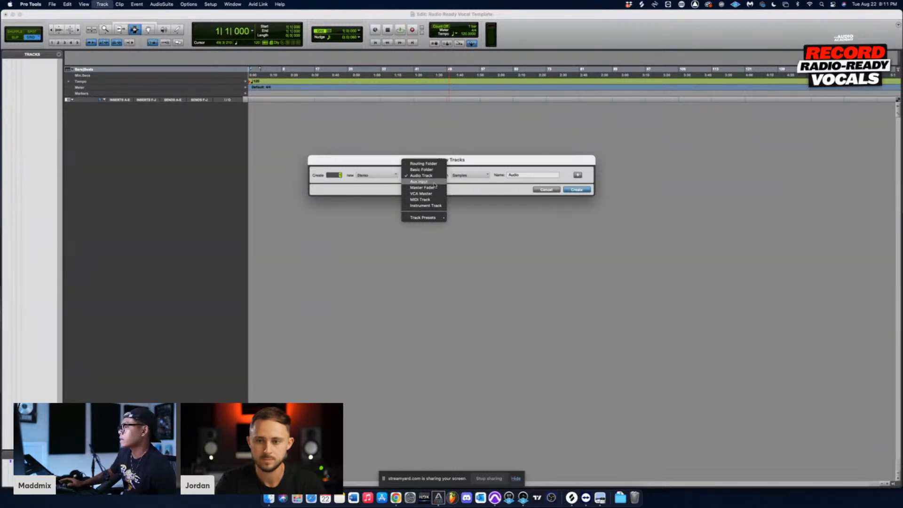
{"action": "left_click", "coordinate": [434, 184]}
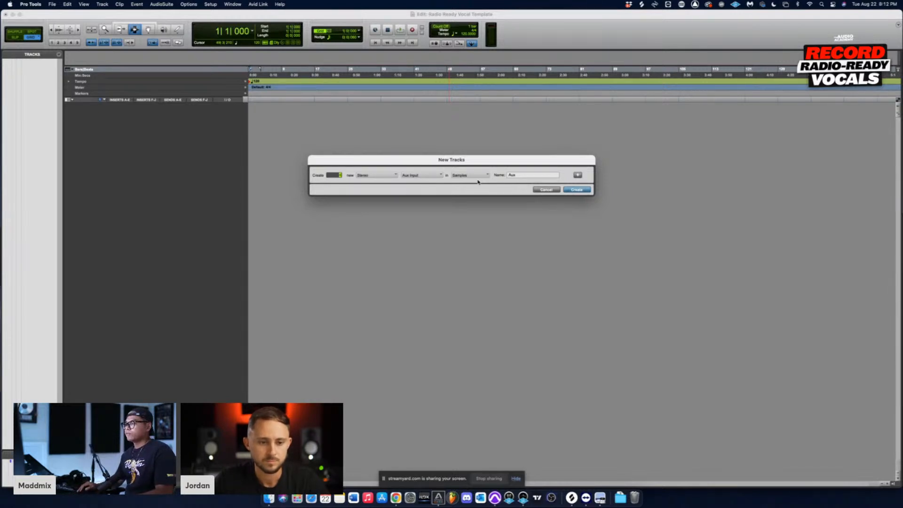
{"action": "left_click", "coordinate": [577, 190]}
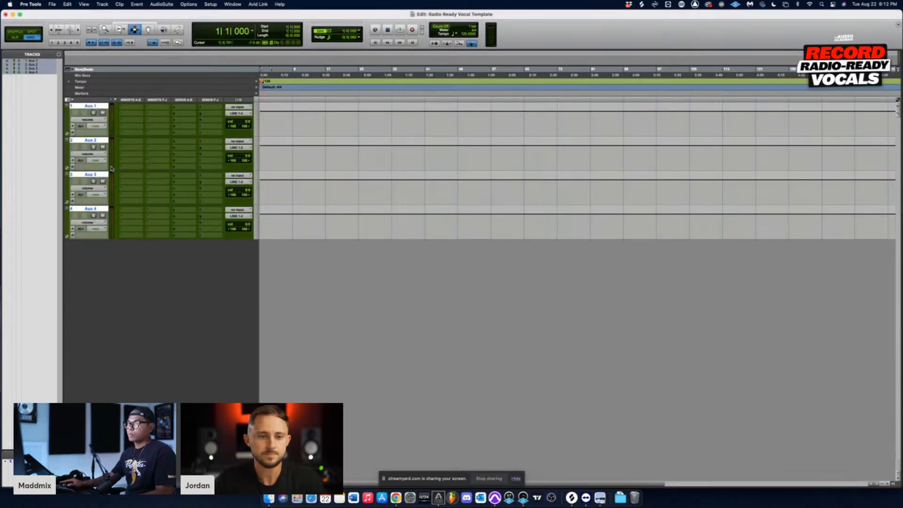
Step: Make several range selections in the timeline spanning all four aux tracks, ending with an edit point on the first track
{"action": "left_click", "coordinate": [306, 126]}
{"action": "left_click_drag", "start_coordinate": [306, 125], "coordinate": [353, 236]}
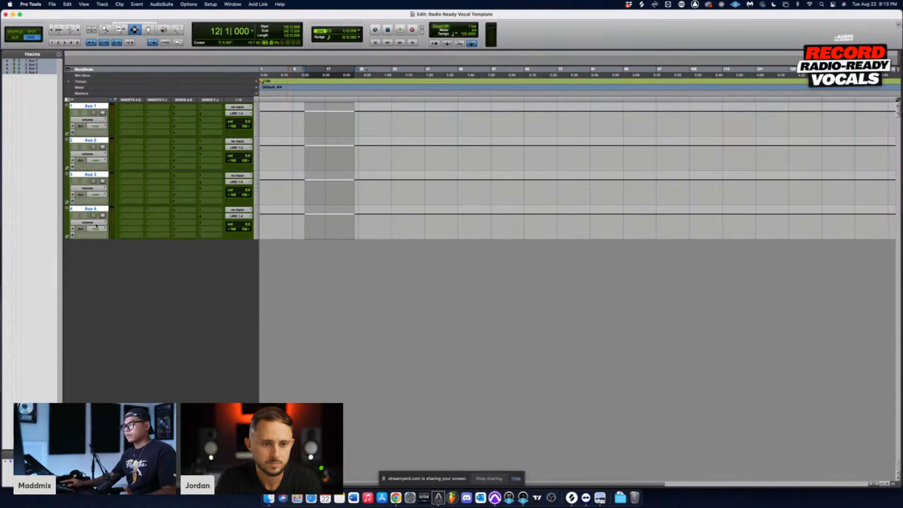
{"action": "left_click", "coordinate": [299, 118]}
{"action": "left_click_drag", "start_coordinate": [300, 118], "coordinate": [349, 239]}
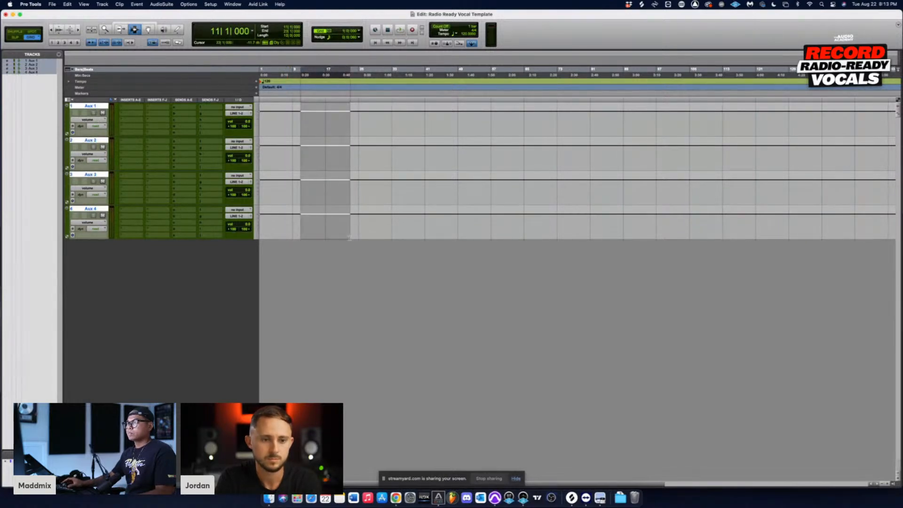
{"action": "left_click_drag", "start_coordinate": [296, 119], "coordinate": [371, 226]}
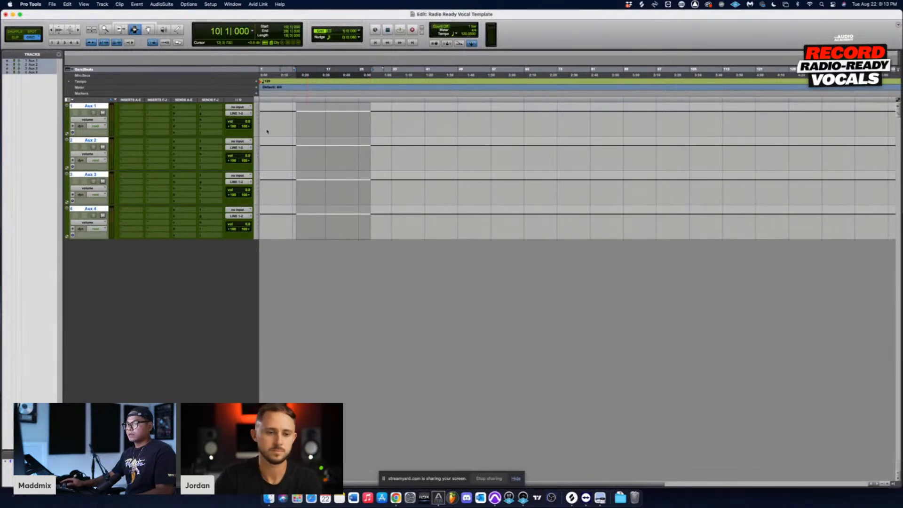
{"action": "left_click_drag", "start_coordinate": [297, 108], "coordinate": [383, 245]}
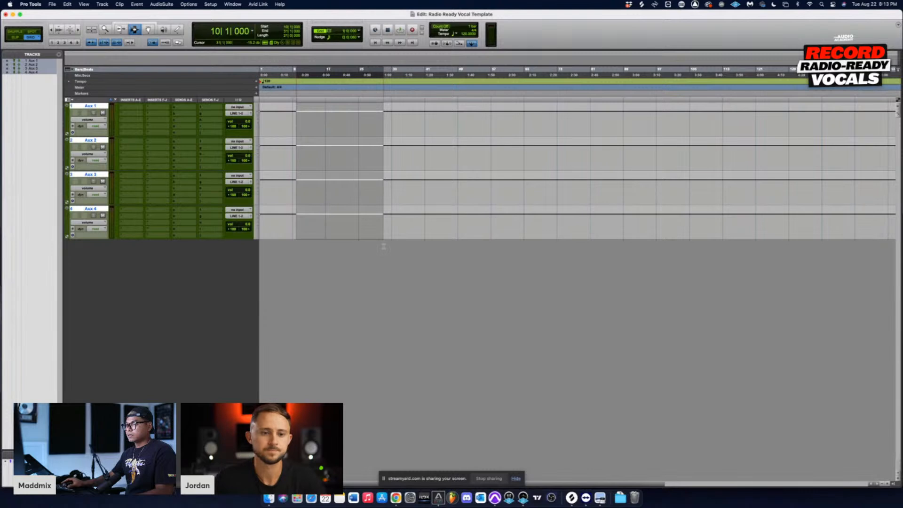
{"action": "left_click_drag", "start_coordinate": [285, 109], "coordinate": [385, 231]}
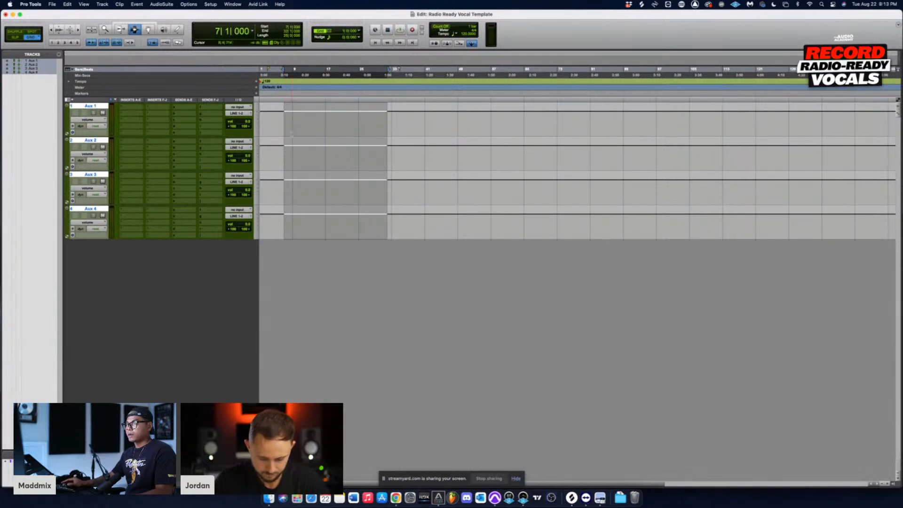
{"action": "left_click", "coordinate": [290, 134]}
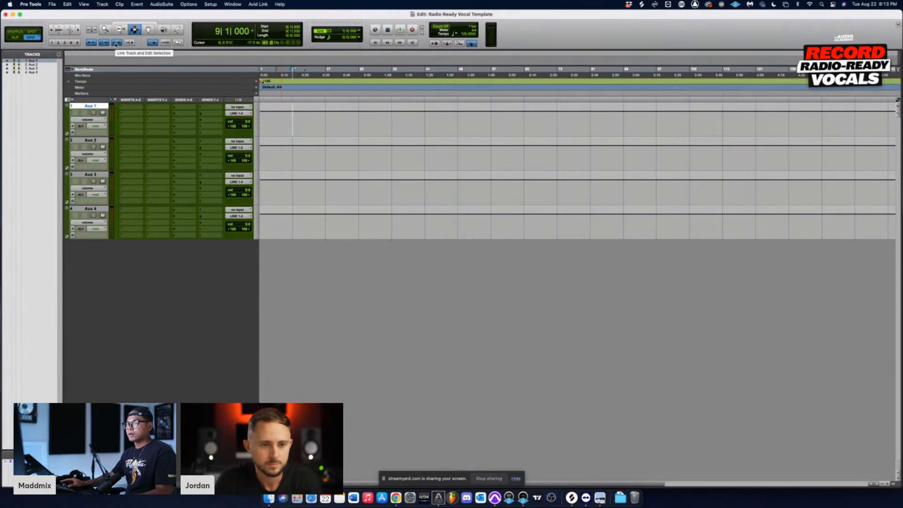
Step: Turn off Link Track and Edit Selection, deselect the aux tracks, and select a timeline range across all four of them
{"action": "left_click_drag", "start_coordinate": [317, 115], "coordinate": [366, 210]}
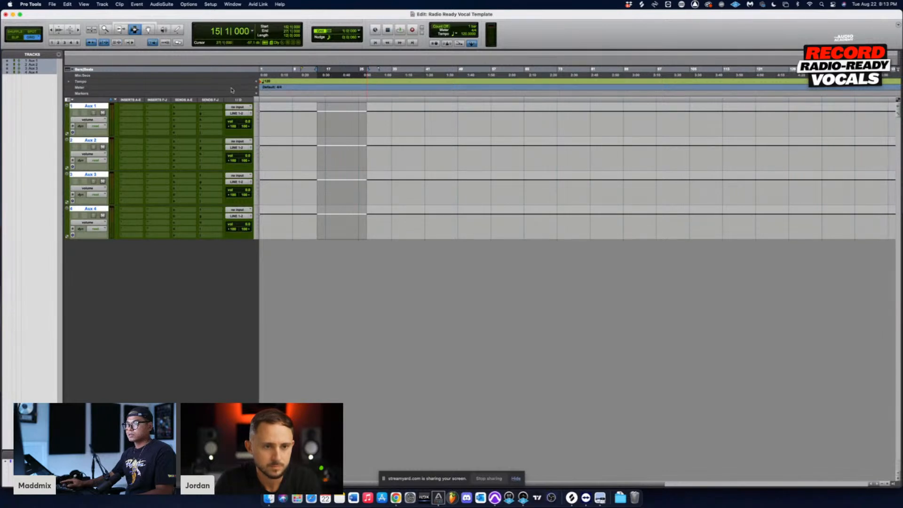
{"action": "left_click", "coordinate": [305, 155]}
{"action": "left_click", "coordinate": [102, 141]}
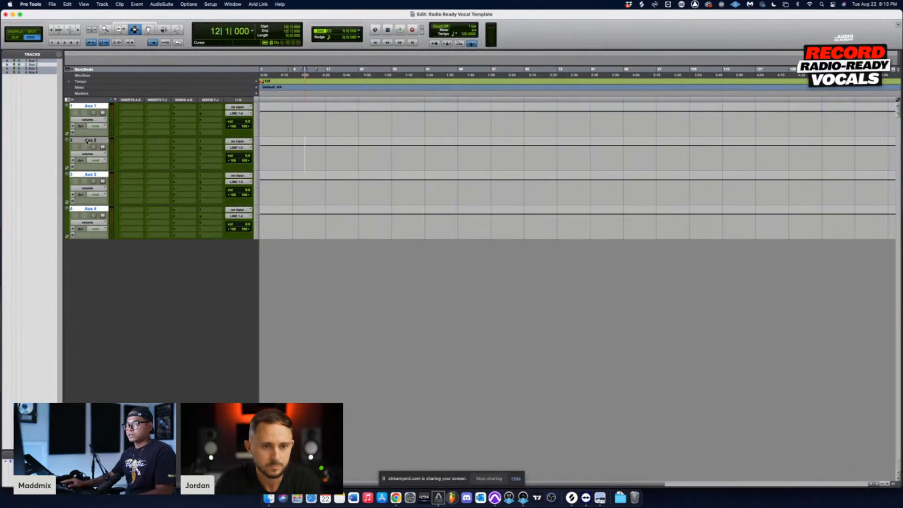
{"action": "left_click", "coordinate": [89, 108], "text": "alt"}
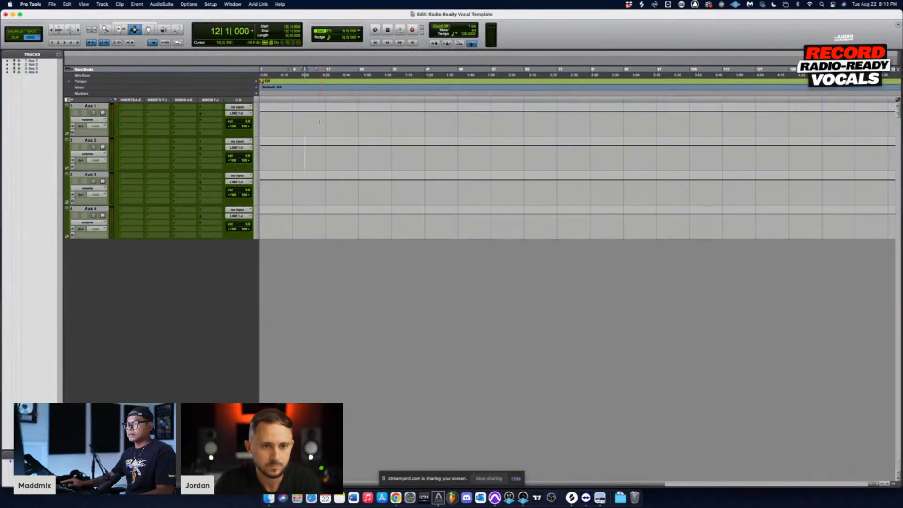
{"action": "left_click_drag", "start_coordinate": [309, 124], "coordinate": [362, 124]}
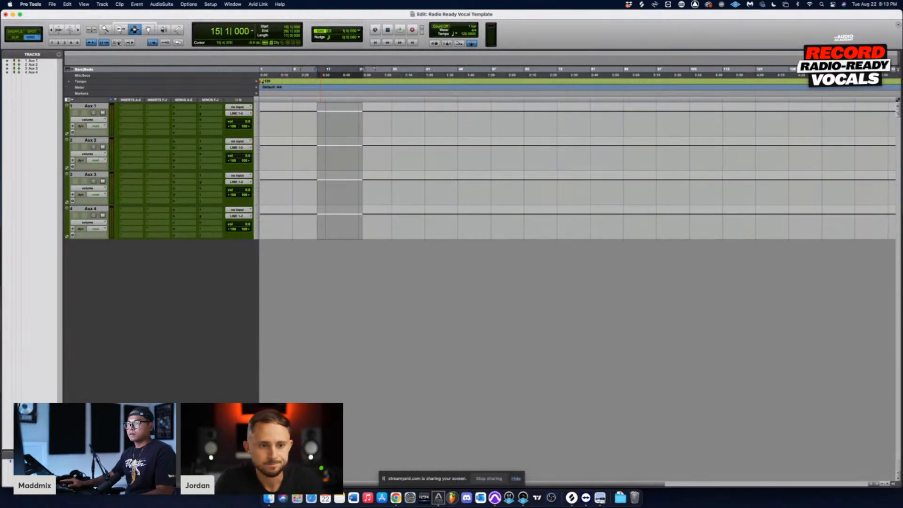
Step: Turn Link Track and Edit Selection back on and select a range from bar 8 across all four aux tracks
{"action": "left_click", "coordinate": [117, 42]}
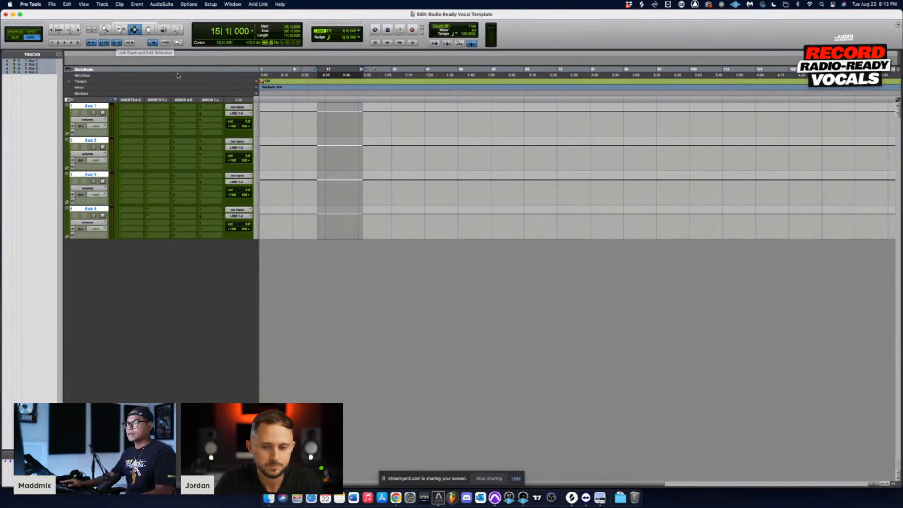
{"action": "left_click_drag", "start_coordinate": [305, 123], "coordinate": [375, 224]}
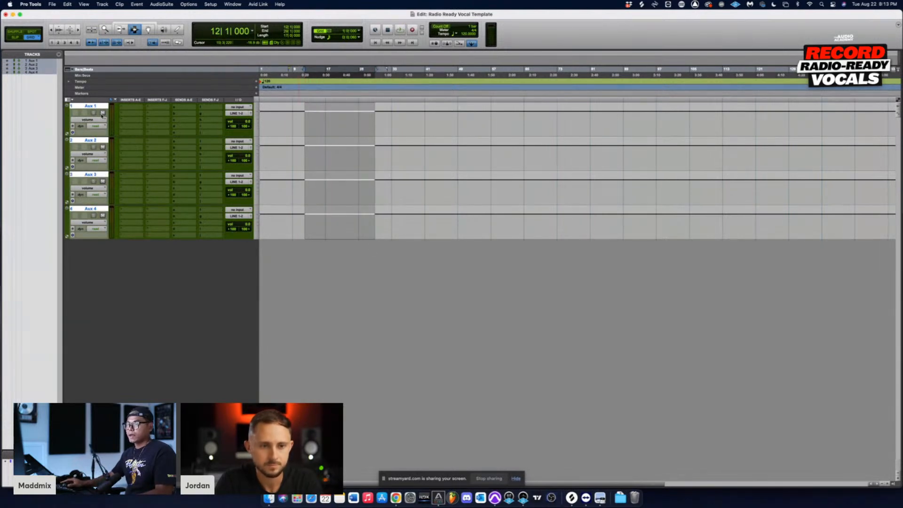
{"action": "left_click_drag", "start_coordinate": [296, 139], "coordinate": [346, 249]}
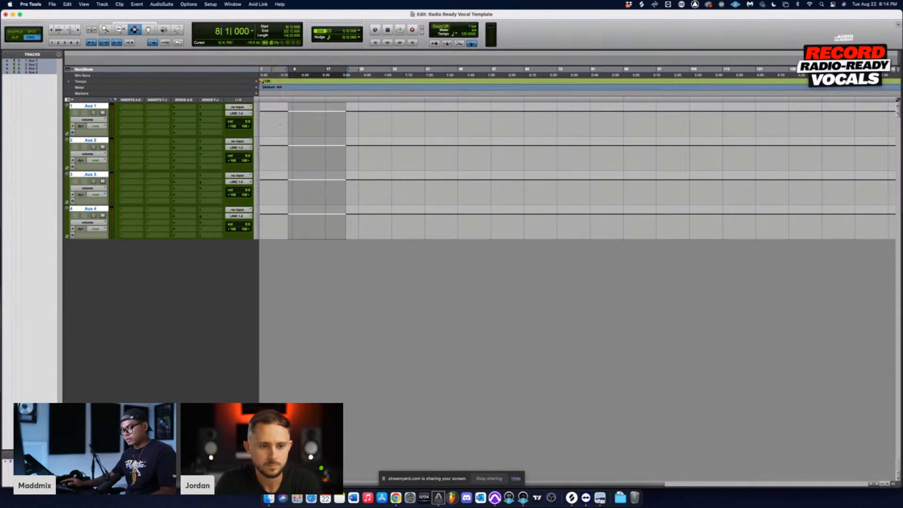
Step: Assign consecutive stereo buses as inputs to the four selected aux tracks, starting with Bus 13-14 on the first
{"action": "left_click", "coordinate": [241, 107]}
{"action": "mouse_move", "coordinate": [240, 108]}
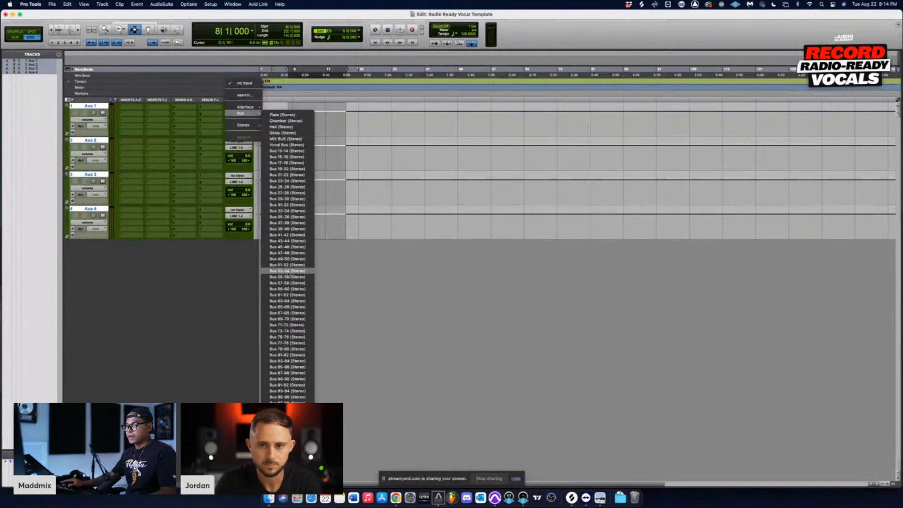
{"action": "left_click", "coordinate": [281, 152], "text": "alt+super"}
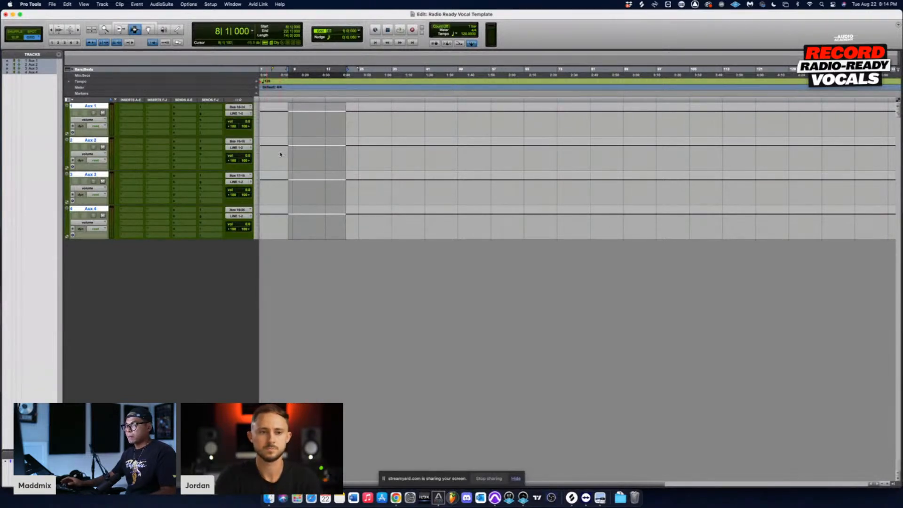
{"action": "left_click_drag", "start_coordinate": [280, 120], "coordinate": [330, 126]}
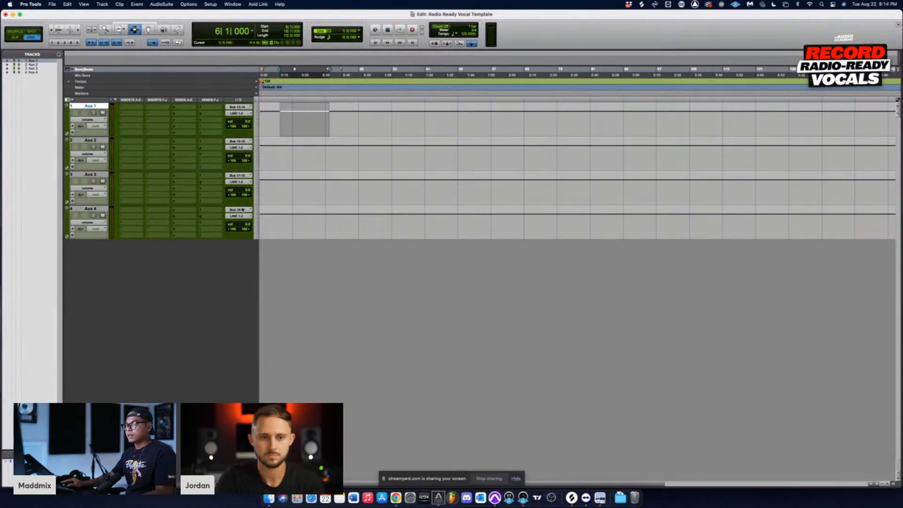
{"action": "left_click", "coordinate": [322, 222]}
{"action": "left_click", "coordinate": [297, 120]}
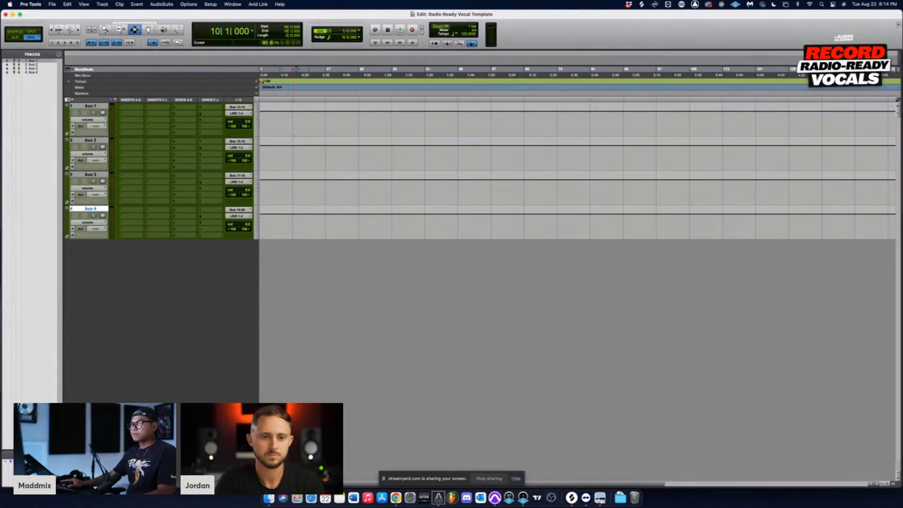
Step: Rename the first aux track Plate and the second aux track Chamber
{"action": "double_click", "coordinate": [90, 106]}
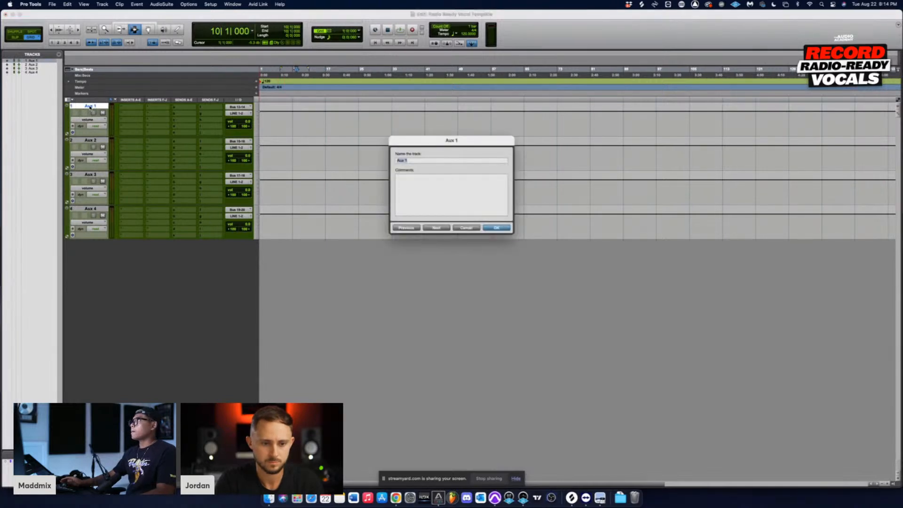
{"action": "type", "text": "Plate"}
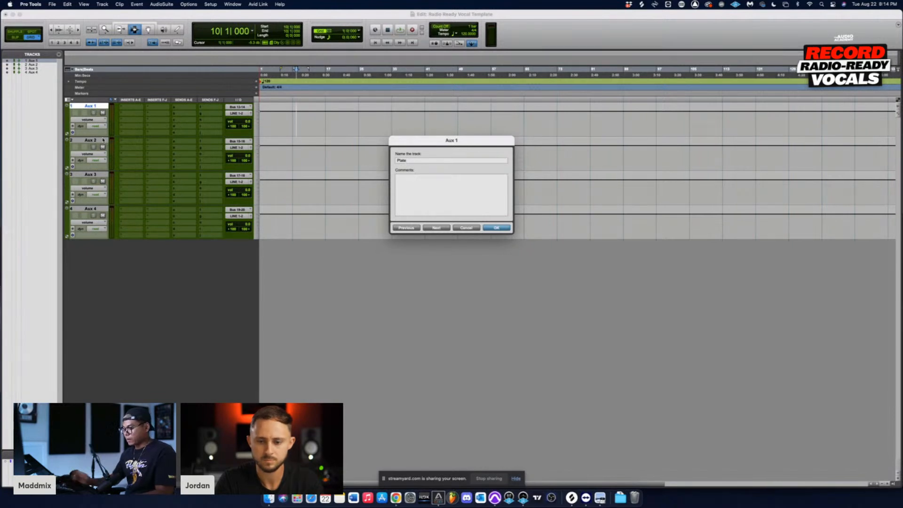
{"action": "key", "text": "super+Right"}
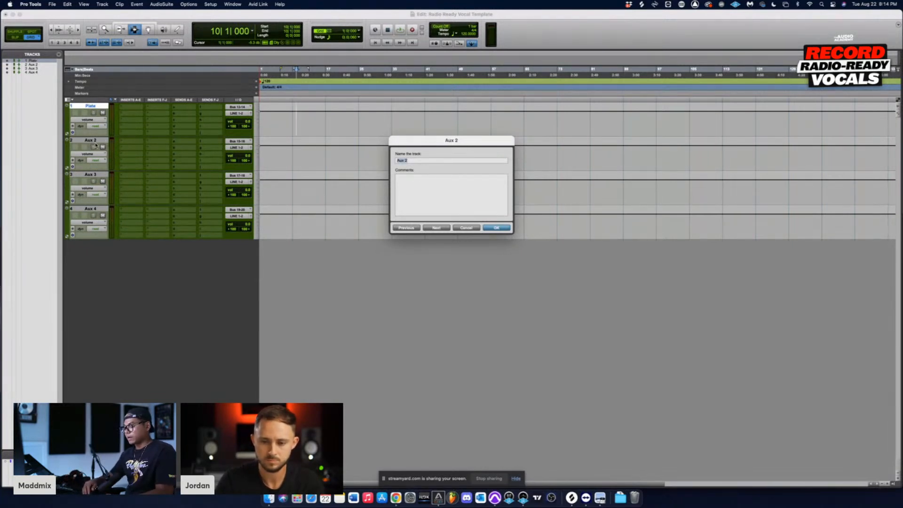
{"action": "type", "text": "Ch"}
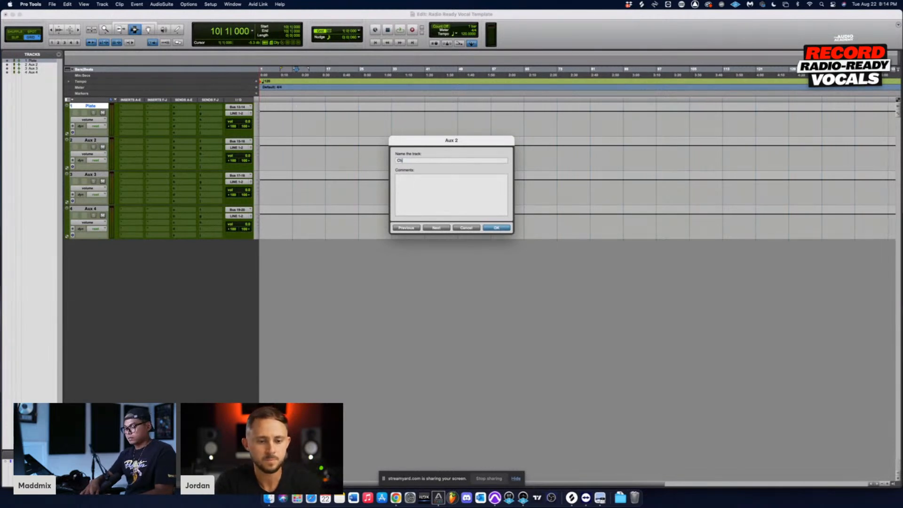
{"action": "type", "text": "amber"}
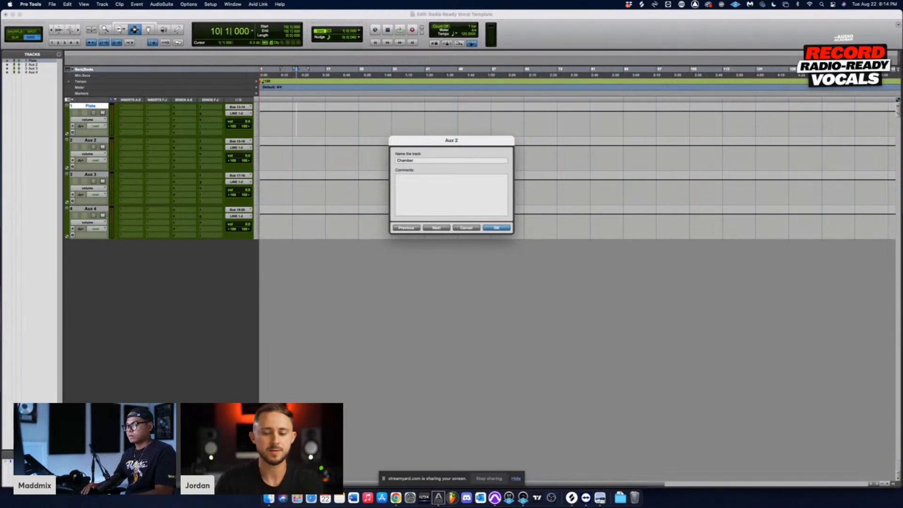
{"action": "key", "text": "super+Right"}
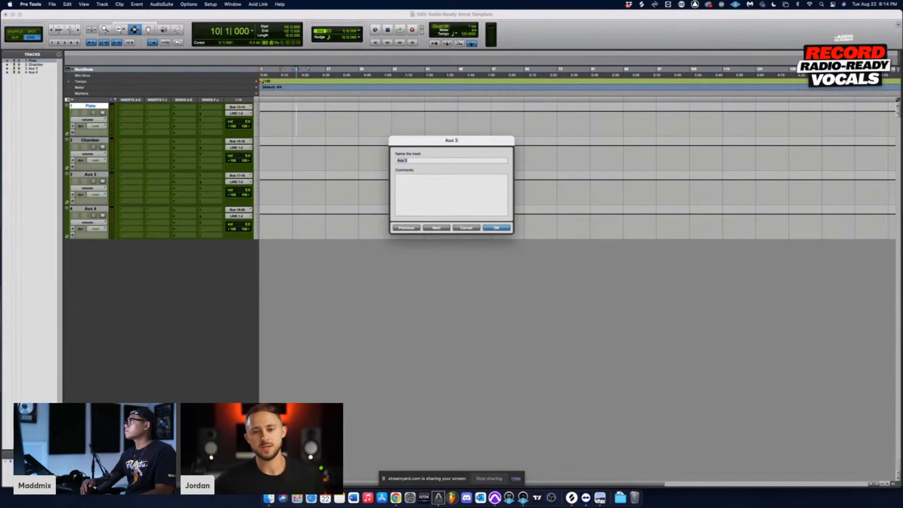
Step: Rename the third aux track Hall and the fourth aux track Delay
{"action": "type", "text": "Hal"}
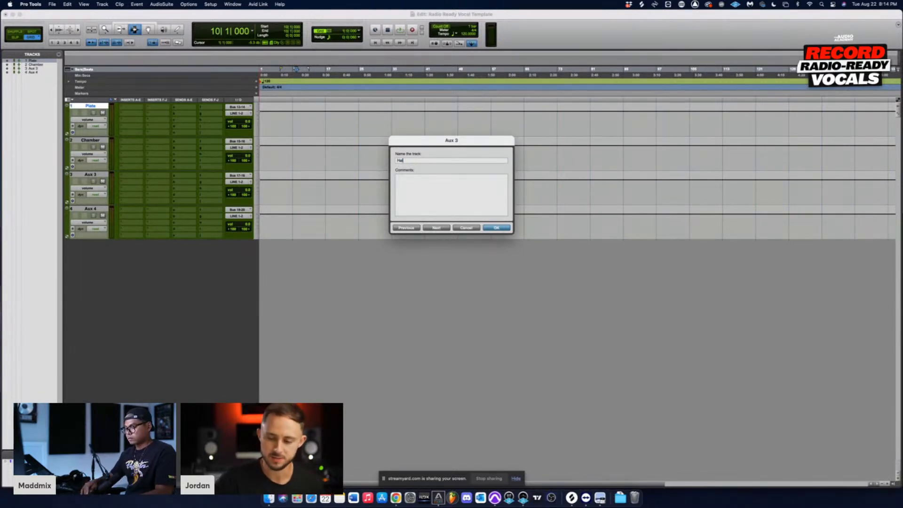
{"action": "type", "text": "l"}
{"action": "key", "text": "super+Right"}
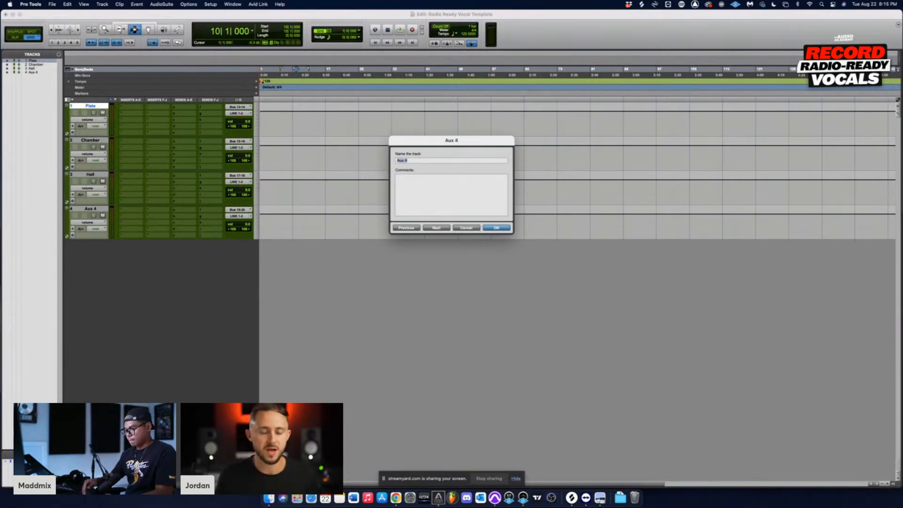
{"action": "type", "text": "Delay"}
{"action": "key", "text": "Return"}
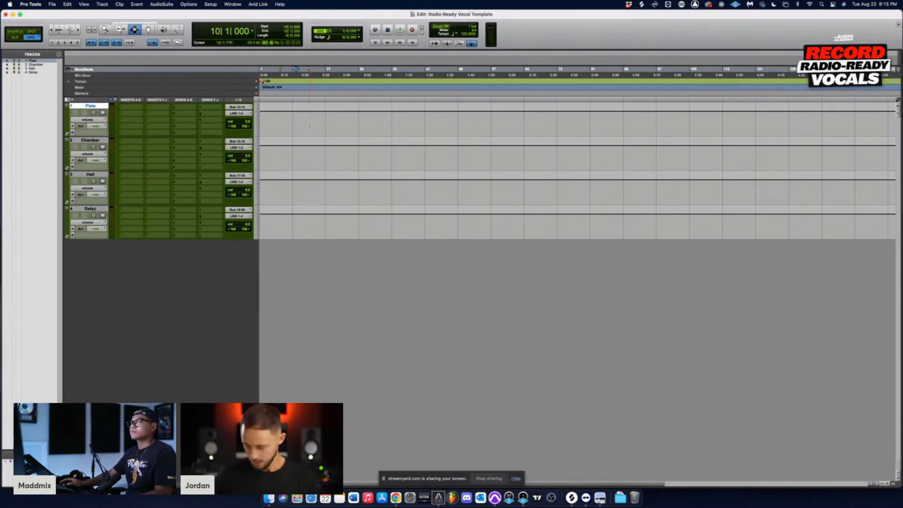
{"action": "right_click", "coordinate": [231, 108]}
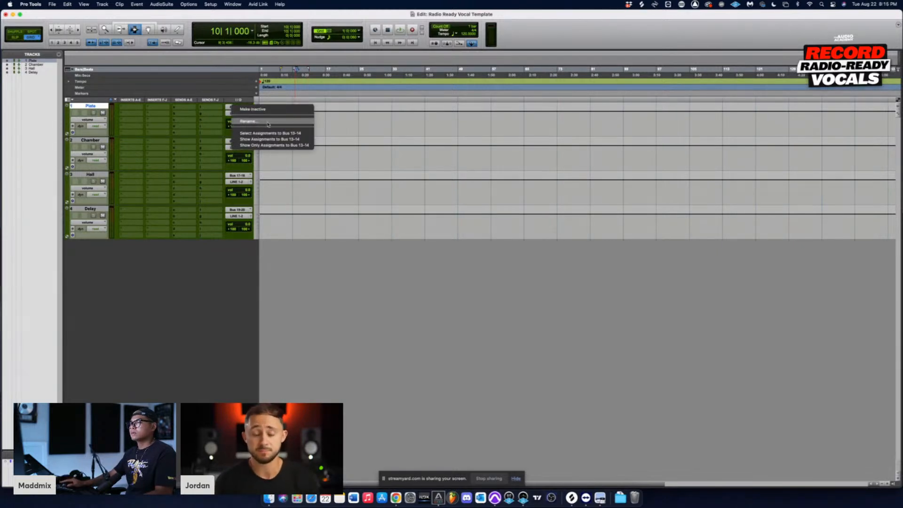
{"action": "left_click", "coordinate": [383, 137]}
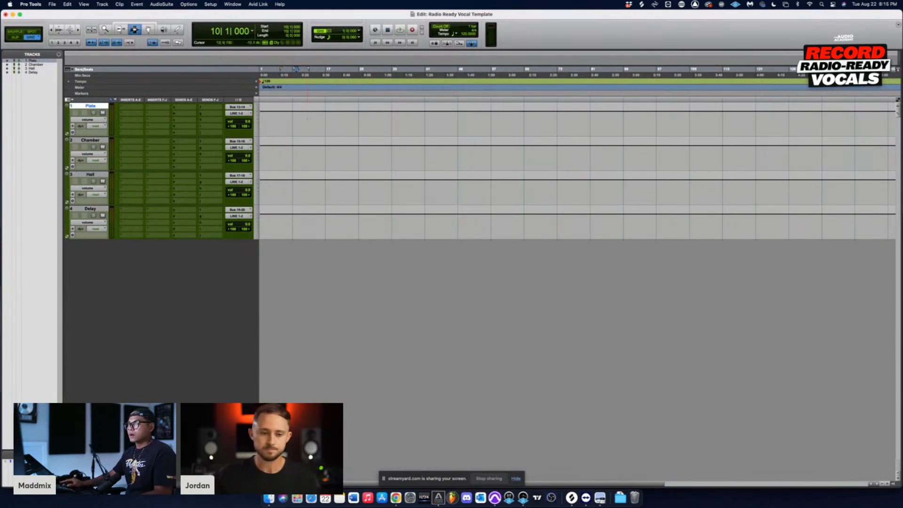
{"action": "left_click", "coordinate": [311, 176]}
{"action": "left_click_drag", "start_coordinate": [310, 120], "coordinate": [363, 255]}
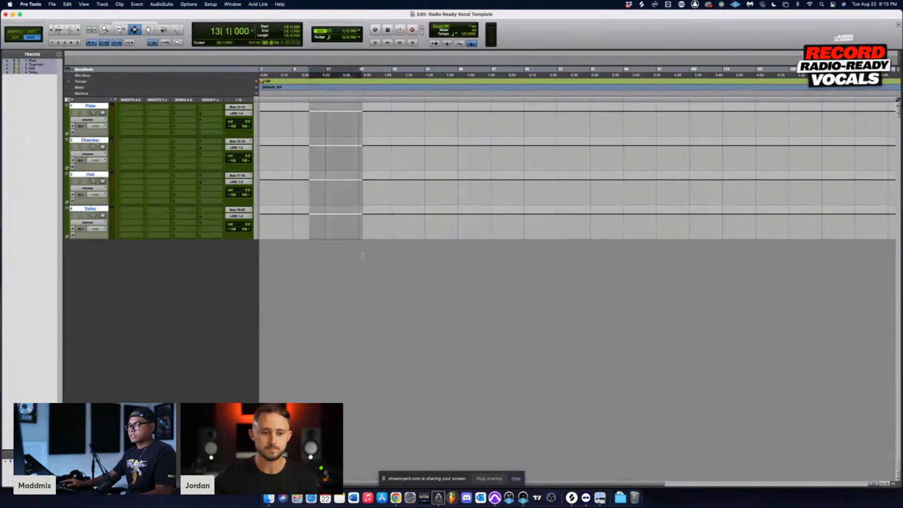
{"action": "left_click", "coordinate": [300, 117]}
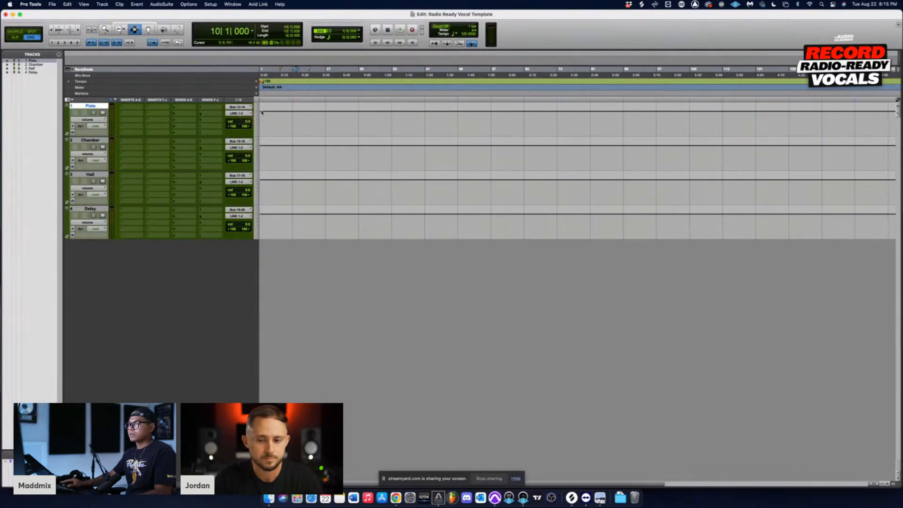
{"action": "left_click", "coordinate": [244, 109]}
{"action": "mouse_move", "coordinate": [241, 113]}
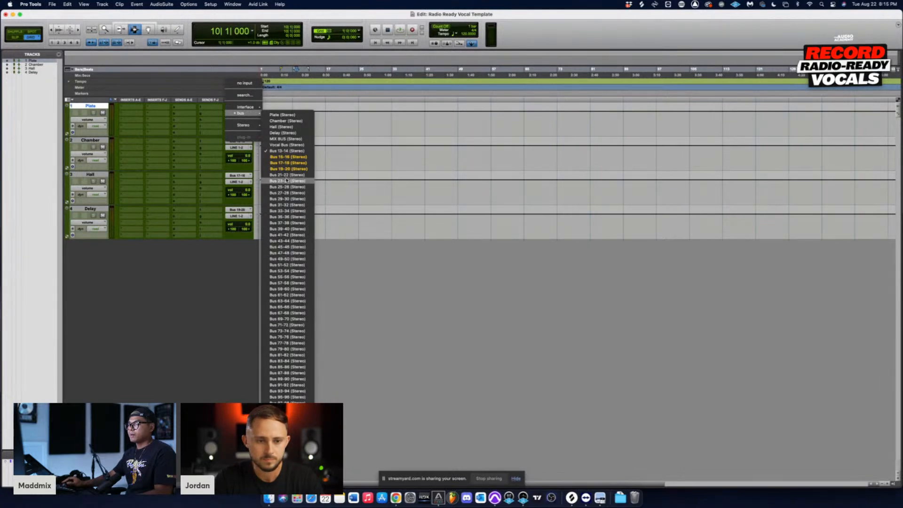
{"action": "left_click", "coordinate": [349, 239]}
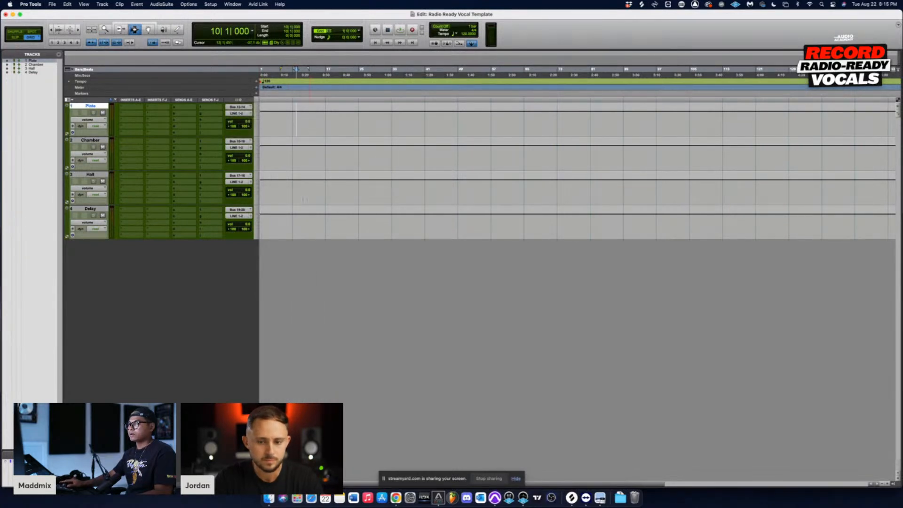
Step: Rename the input buses of the first two aux tracks to match their track names, Plate and Chamber
{"action": "right_click", "coordinate": [238, 107]}
{"action": "left_click", "coordinate": [252, 124]}
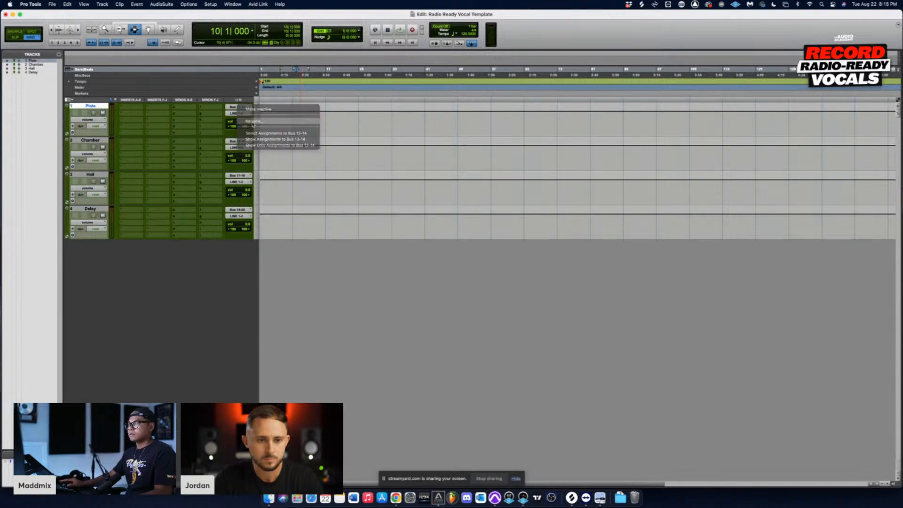
{"action": "type", "text": "Plate"}
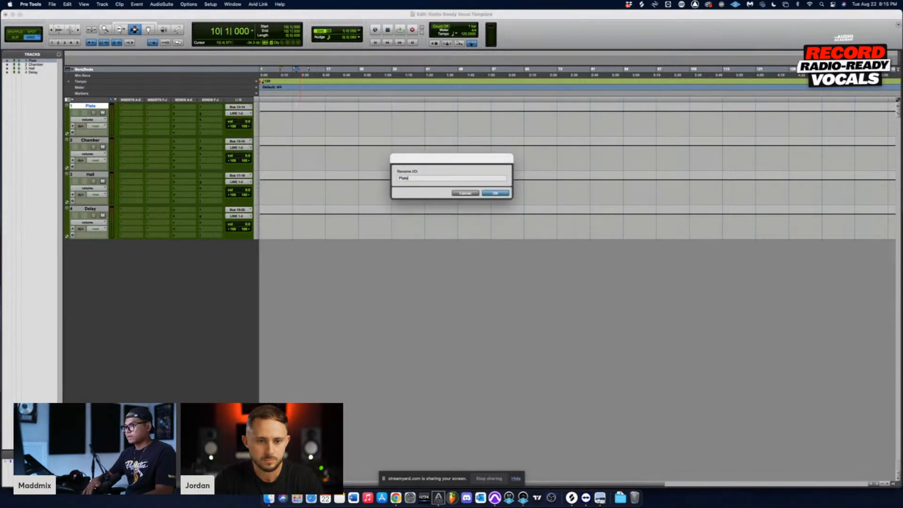
{"action": "left_click", "coordinate": [493, 192]}
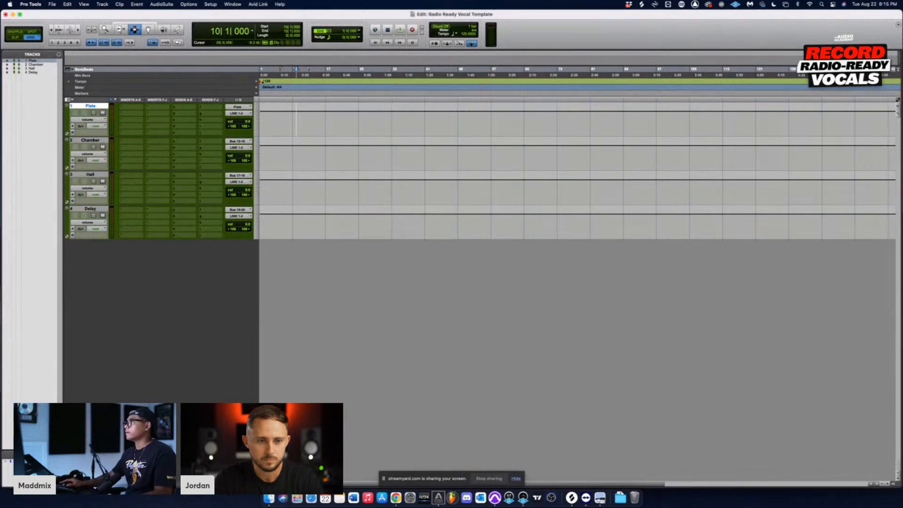
{"action": "right_click", "coordinate": [238, 141]}
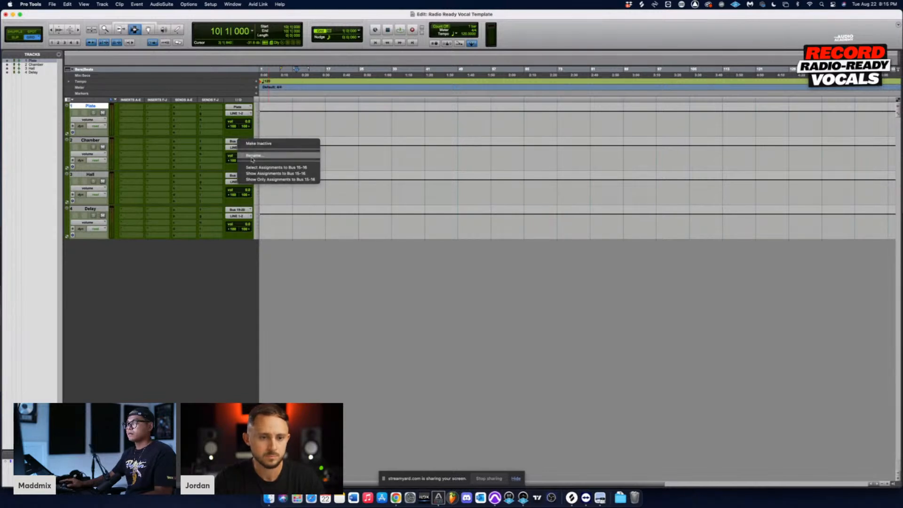
{"action": "left_click", "coordinate": [254, 156]}
{"action": "type", "text": "Chamber"}
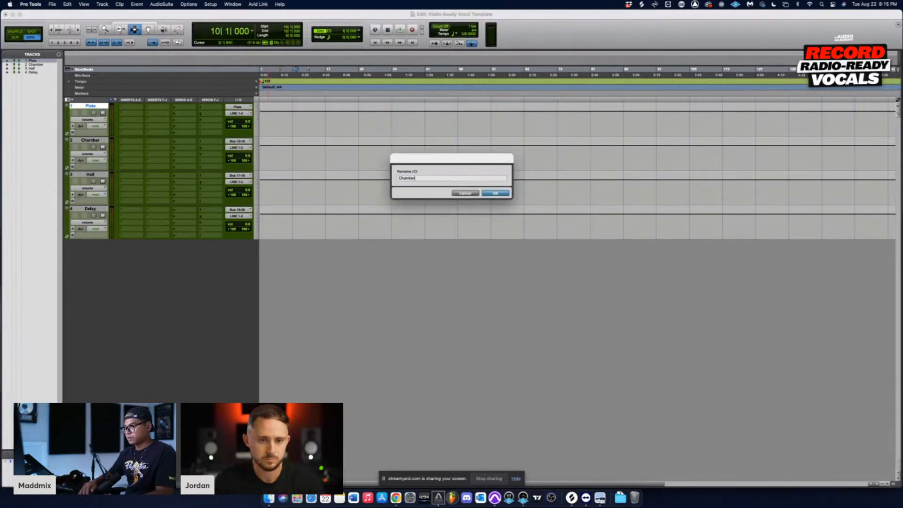
{"action": "key", "text": "Return"}
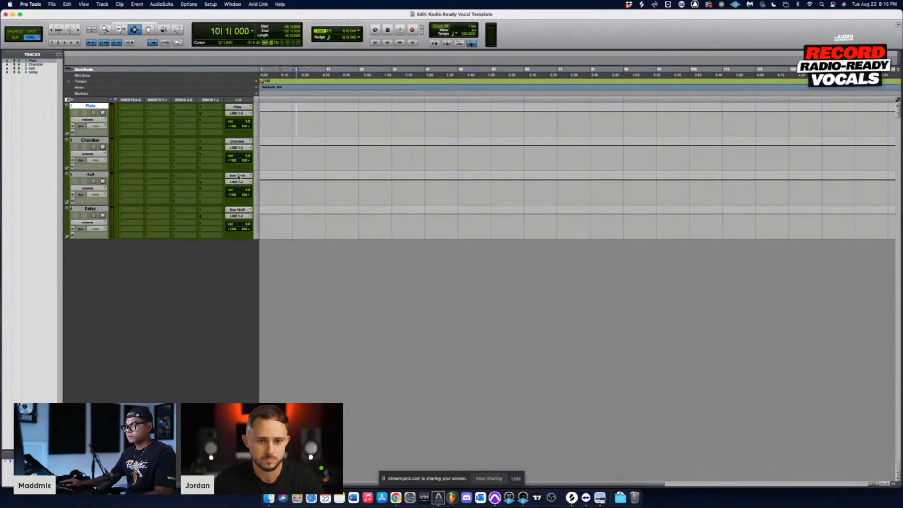
Step: Rename the input buses of the third and fourth aux tracks to Hall and Delay
{"action": "right_click", "coordinate": [238, 177]}
{"action": "left_click", "coordinate": [254, 191]}
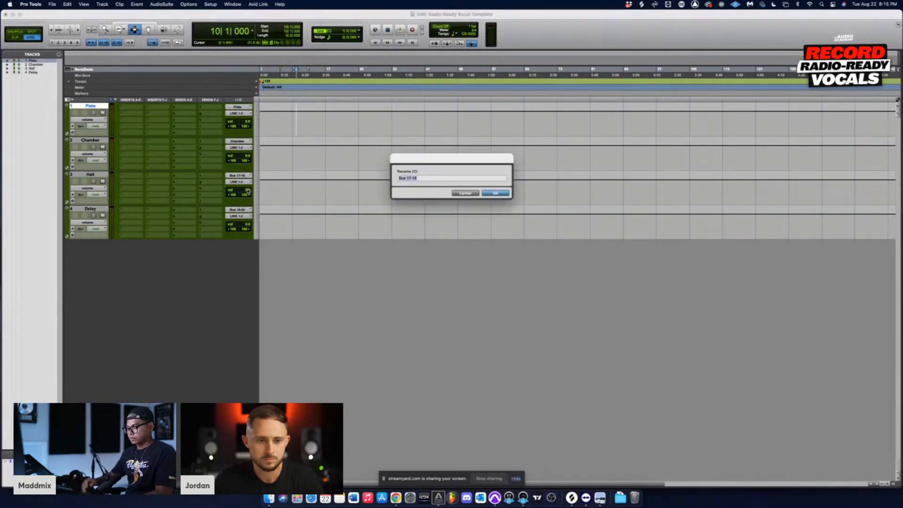
{"action": "type", "text": "Hall"}
{"action": "key", "text": "Return"}
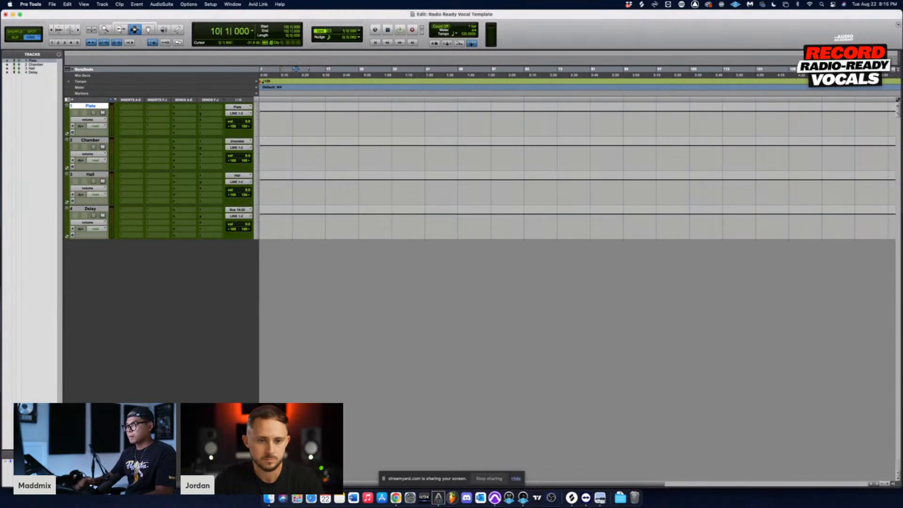
{"action": "right_click", "coordinate": [238, 210]}
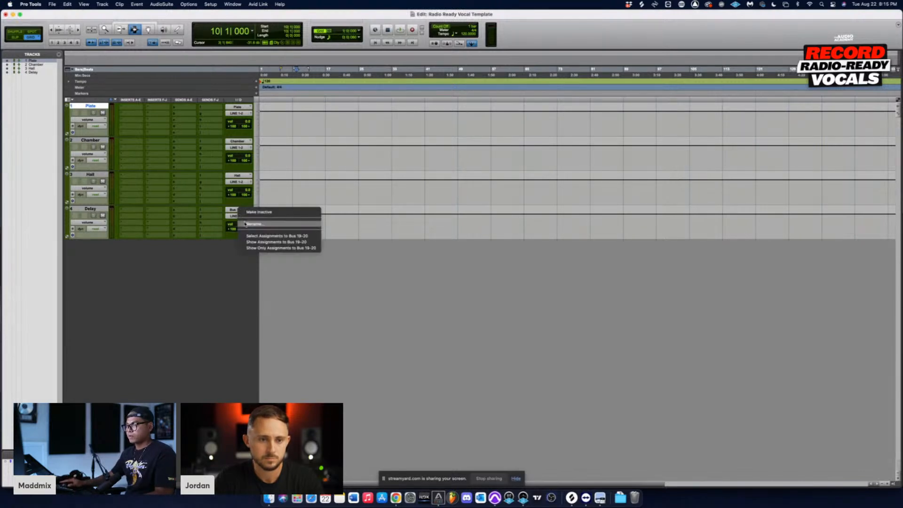
{"action": "left_click", "coordinate": [245, 224]}
{"action": "type", "text": "Delay"}
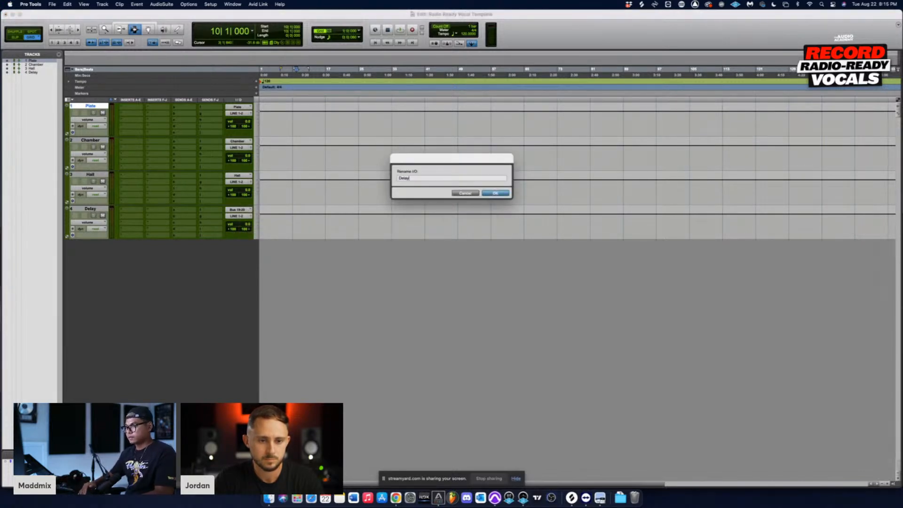
{"action": "key", "text": "Return"}
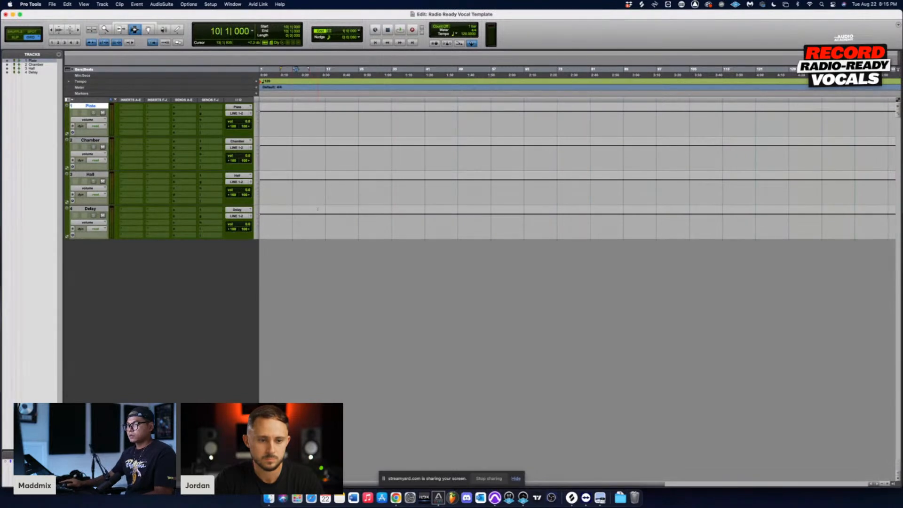
Step: Select a timeline range across all four aux tracks and replace it with an edit point at bar 11 on the Plate track
{"action": "left_click", "coordinate": [313, 124]}
{"action": "left_click_drag", "start_coordinate": [297, 123], "coordinate": [343, 226]}
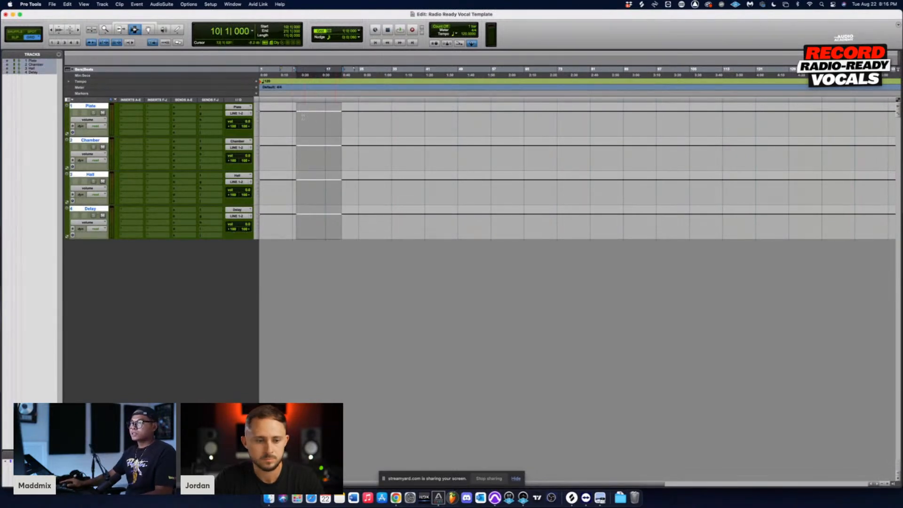
{"action": "left_click", "coordinate": [303, 124]}
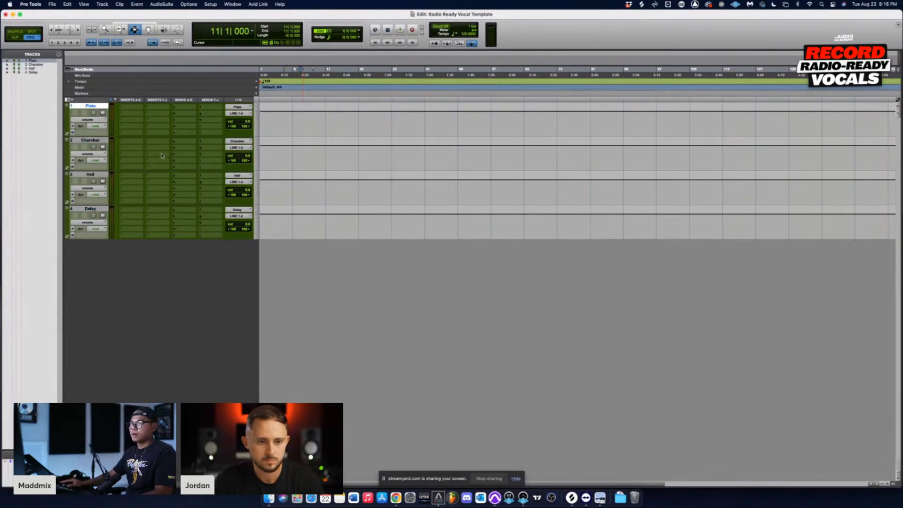
Step: Search for the stereo RVerb plug-in and insert it on the first insert slot of the Plate track
{"action": "left_click", "coordinate": [121, 109]}
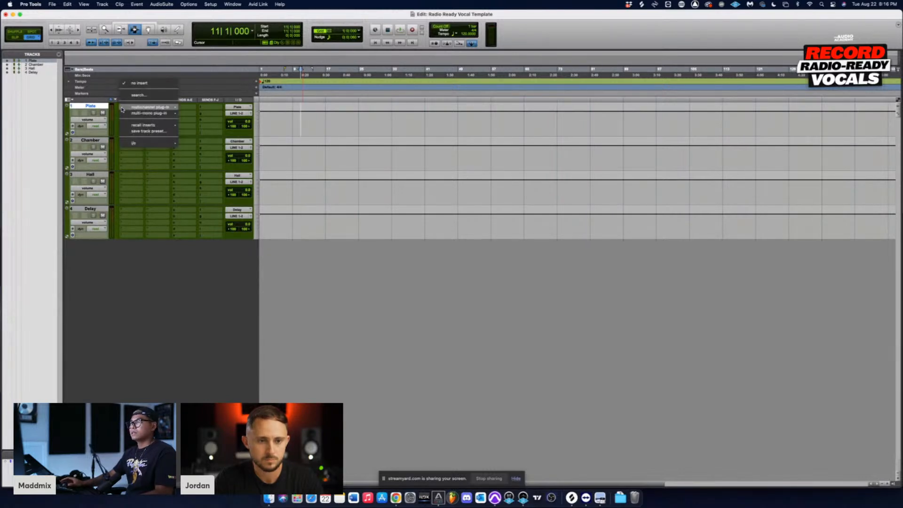
{"action": "mouse_move", "coordinate": [161, 112]}
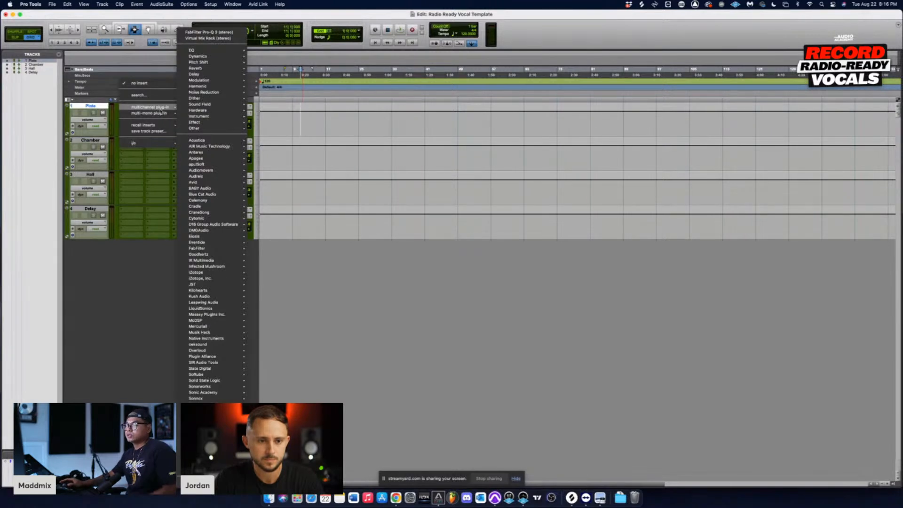
{"action": "mouse_move", "coordinate": [221, 72]}
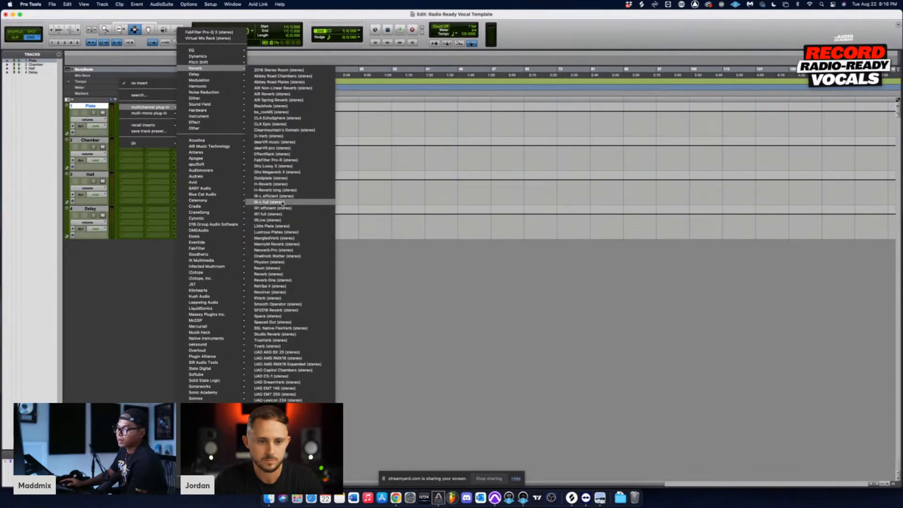
{"action": "mouse_move", "coordinate": [211, 165]}
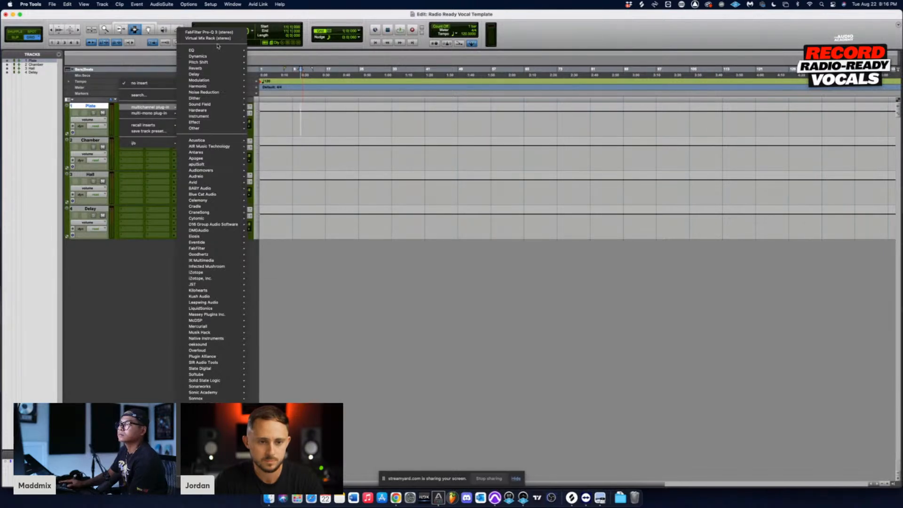
{"action": "mouse_move", "coordinate": [212, 125]}
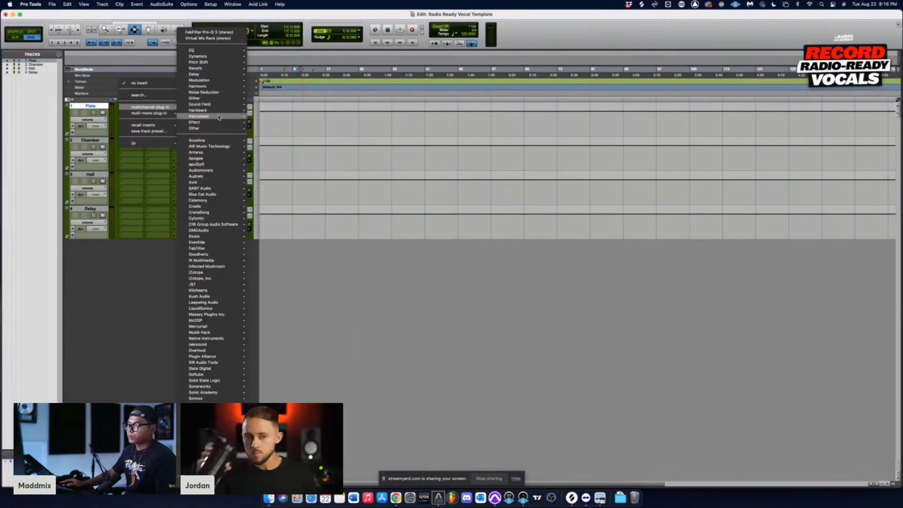
{"action": "mouse_move", "coordinate": [230, 104]}
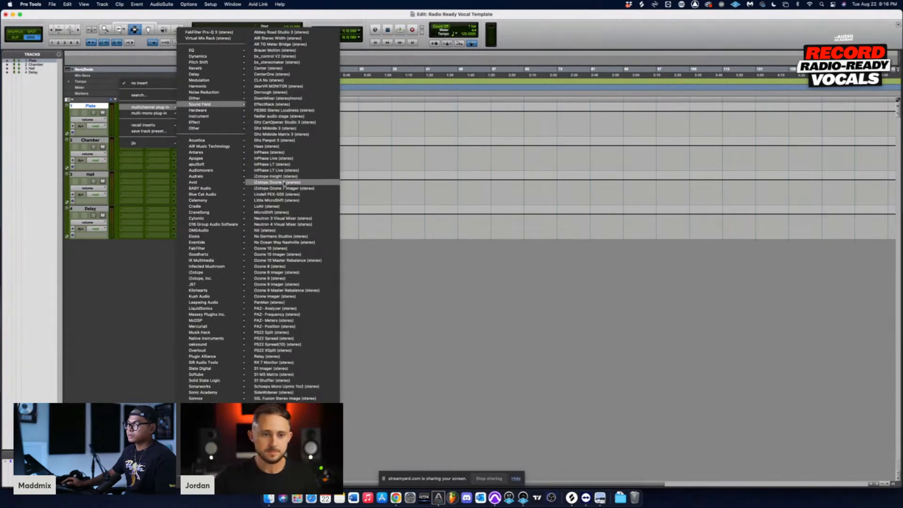
{"action": "left_click", "coordinate": [146, 96]}
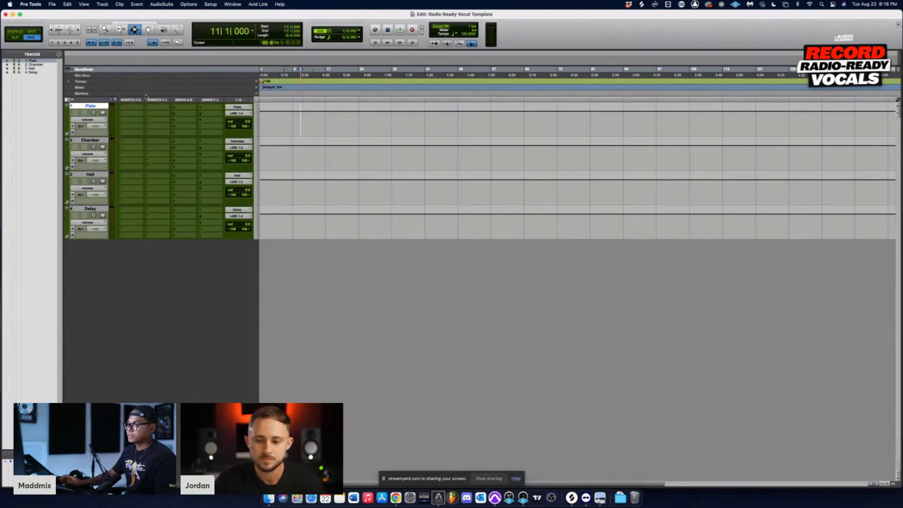
{"action": "type", "text": "rv"}
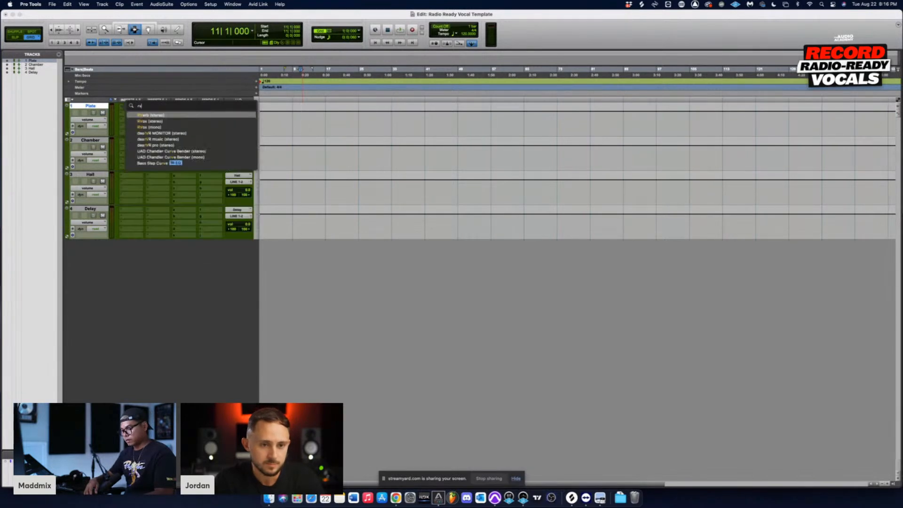
{"action": "type", "text": "erb"}
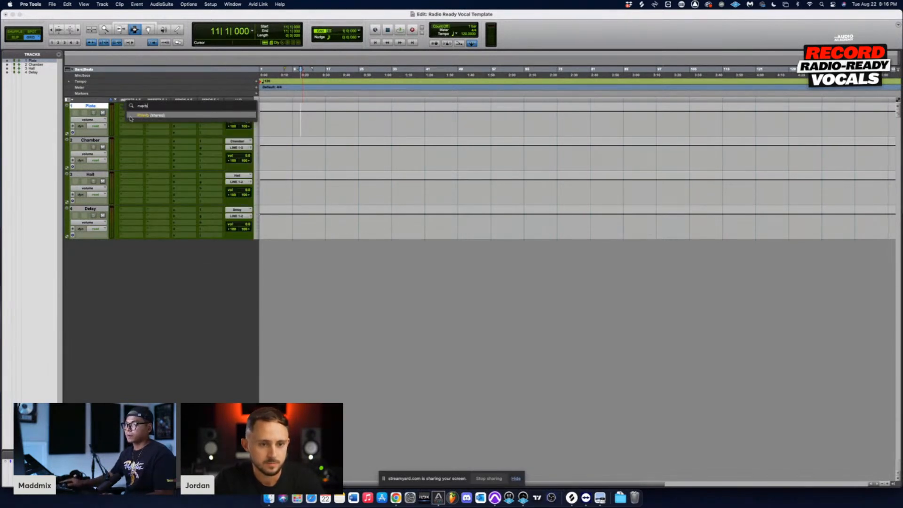
{"action": "left_click", "coordinate": [144, 115]}
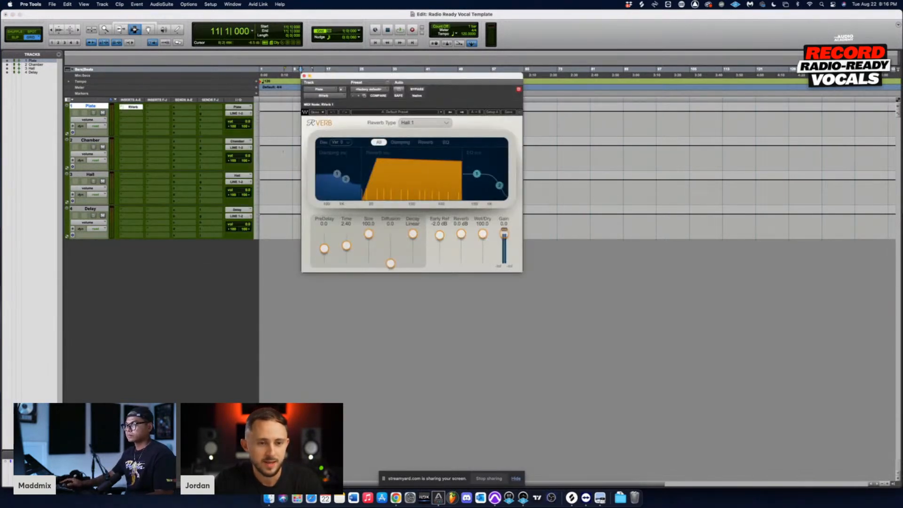
Step: Set the reverb type of the Plate track's RVerb to Plate 1
{"action": "left_click", "coordinate": [417, 125]}
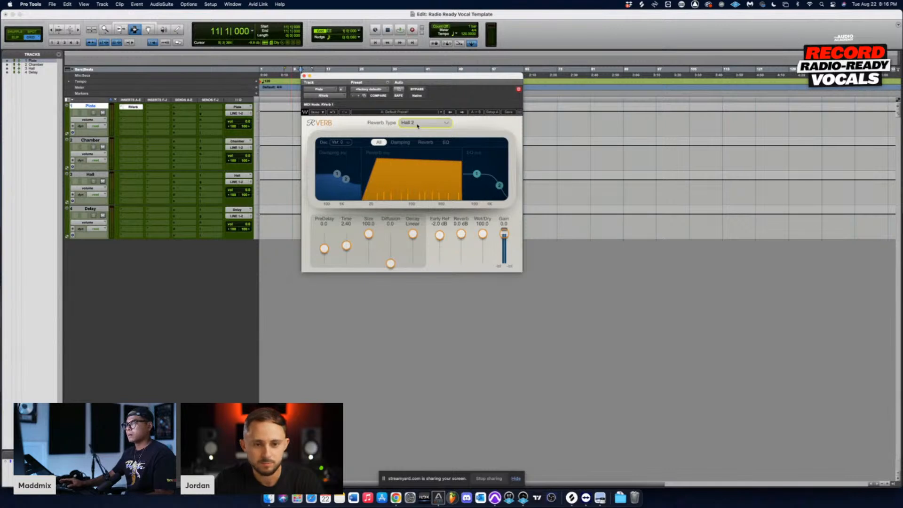
{"action": "left_click", "coordinate": [443, 125]}
{"action": "left_click", "coordinate": [418, 175]}
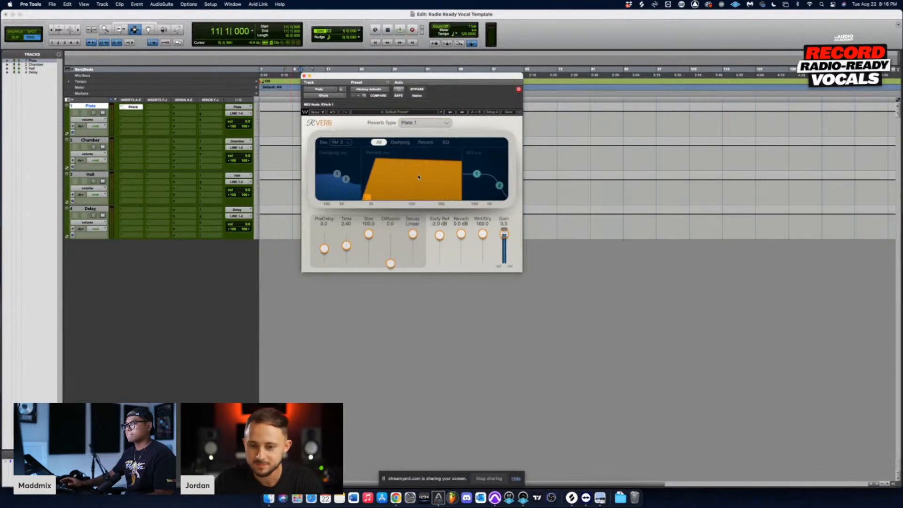
Step: Insert the stereo D-Verb on the Chamber track, set its algorithm to Church and close the plug-in window
{"action": "left_click", "coordinate": [122, 144]}
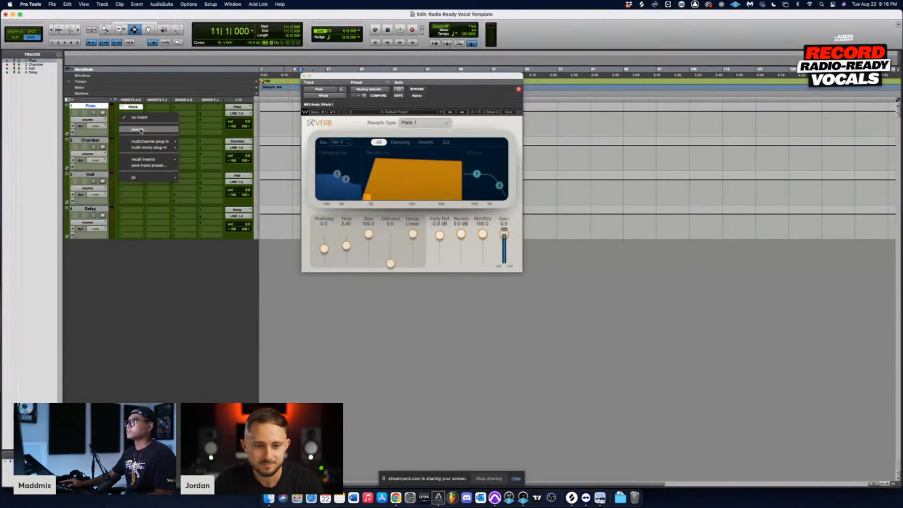
{"action": "left_click", "coordinate": [140, 130]}
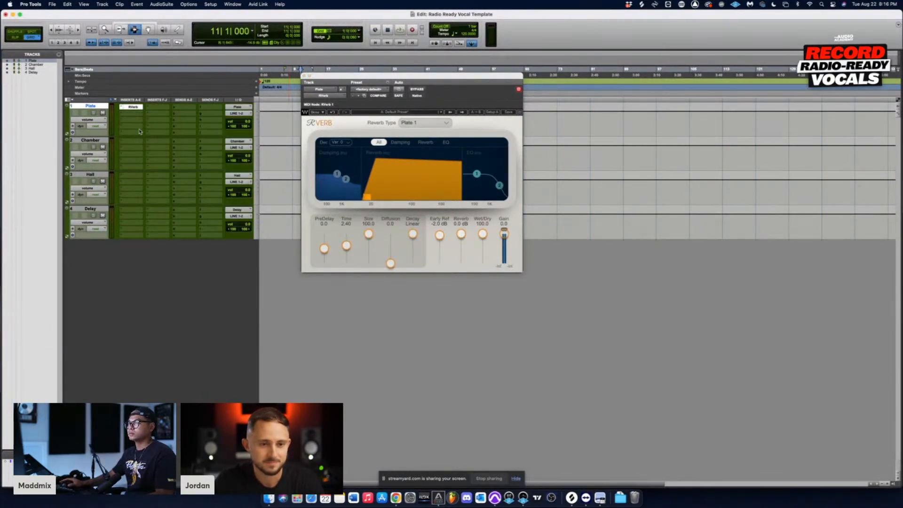
{"action": "type", "text": "rv"}
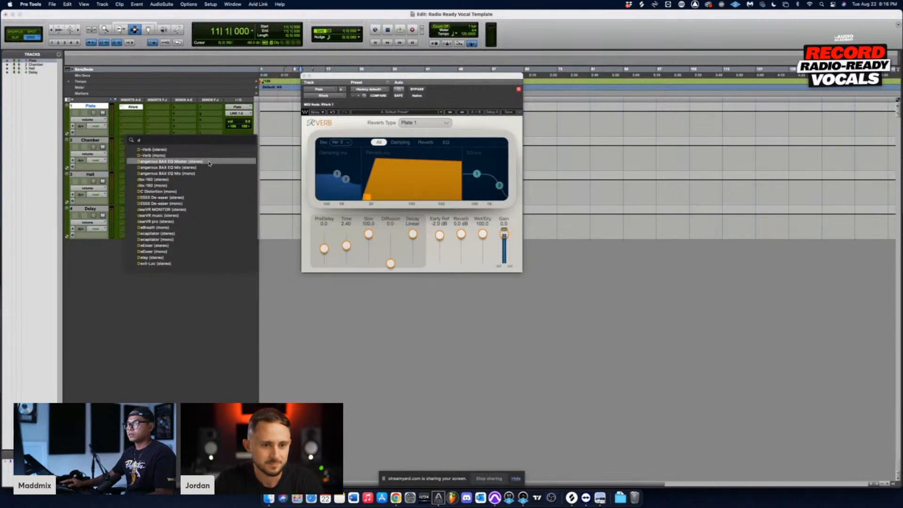
{"action": "left_click", "coordinate": [179, 149]}
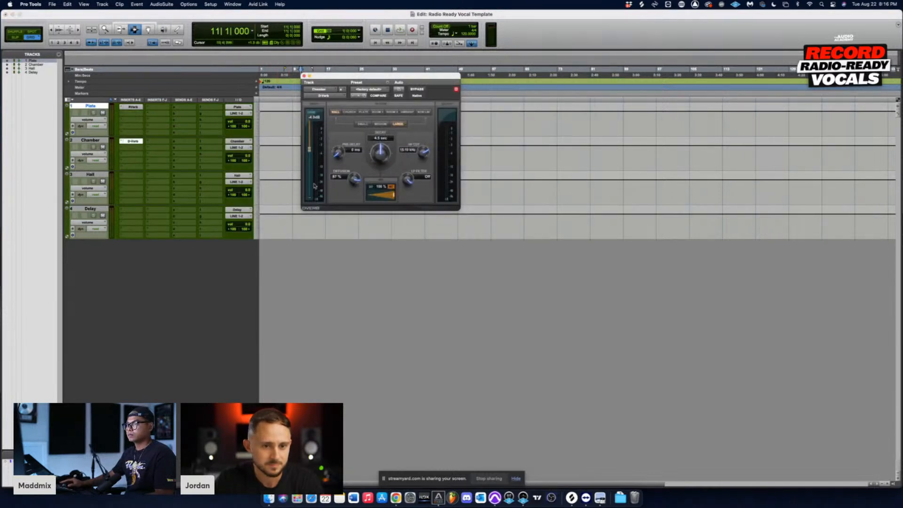
{"action": "left_click", "coordinate": [348, 112]}
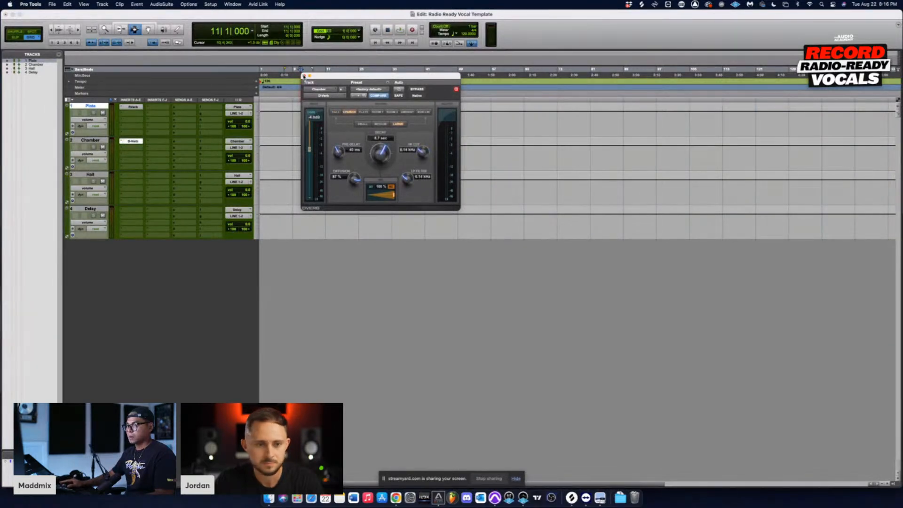
{"action": "left_click", "coordinate": [304, 75]}
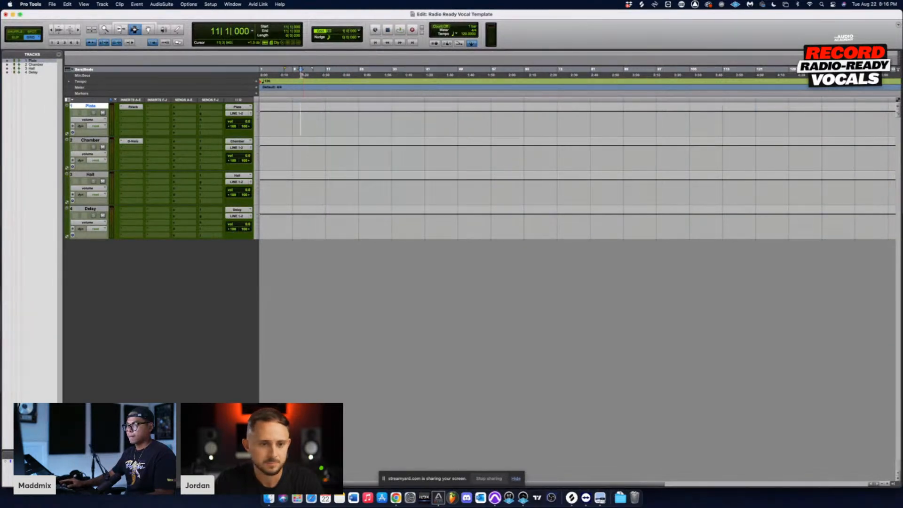
Step: Copy the Chamber track's D-Verb to the Hall track, set the copy's algorithm to Hall and close its window
{"action": "left_click", "coordinate": [122, 177]}
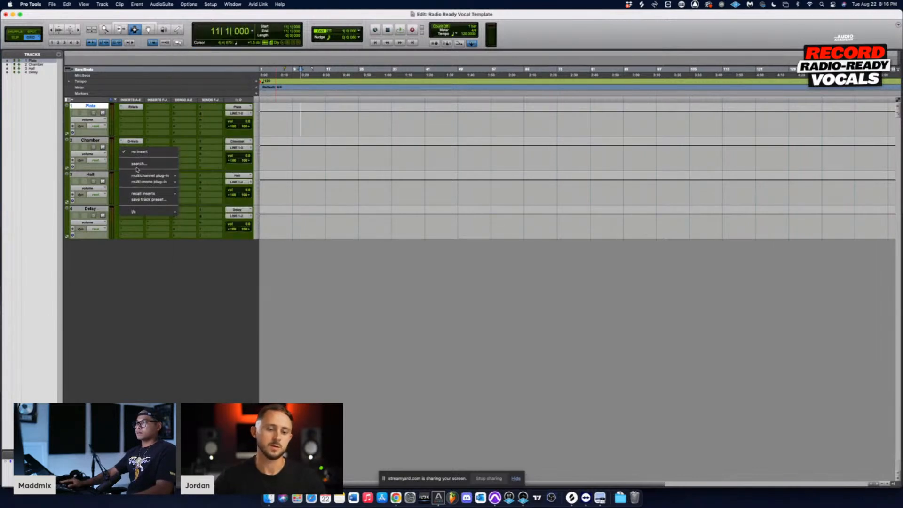
{"action": "left_click", "coordinate": [177, 123]}
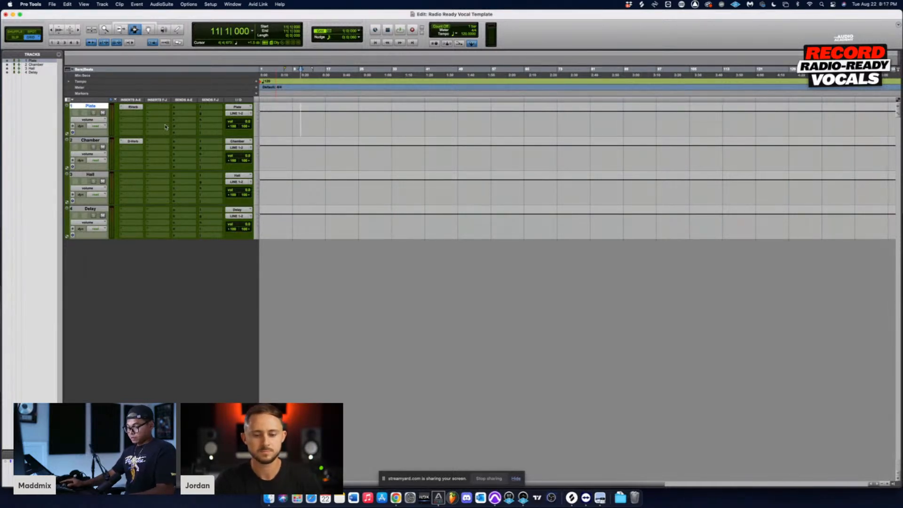
{"action": "left_click_drag", "start_coordinate": [132, 143], "coordinate": [131, 178]}
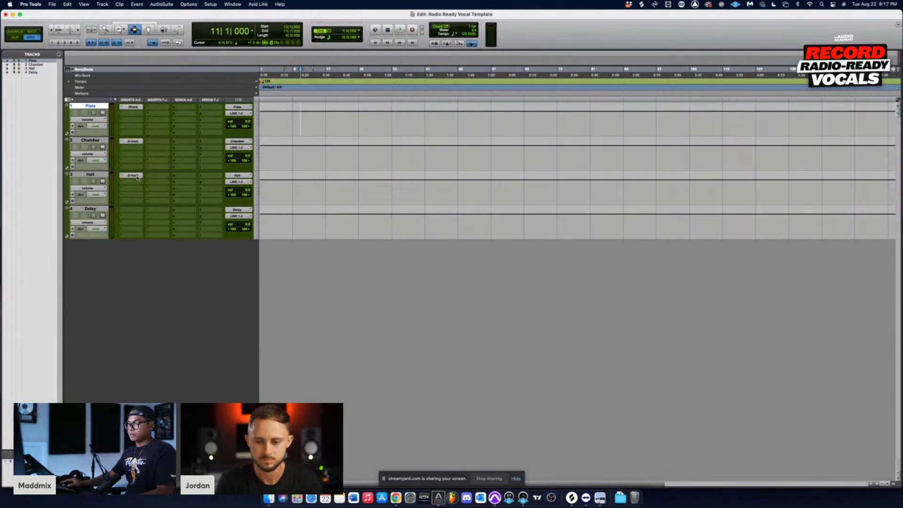
{"action": "left_click", "coordinate": [136, 178]}
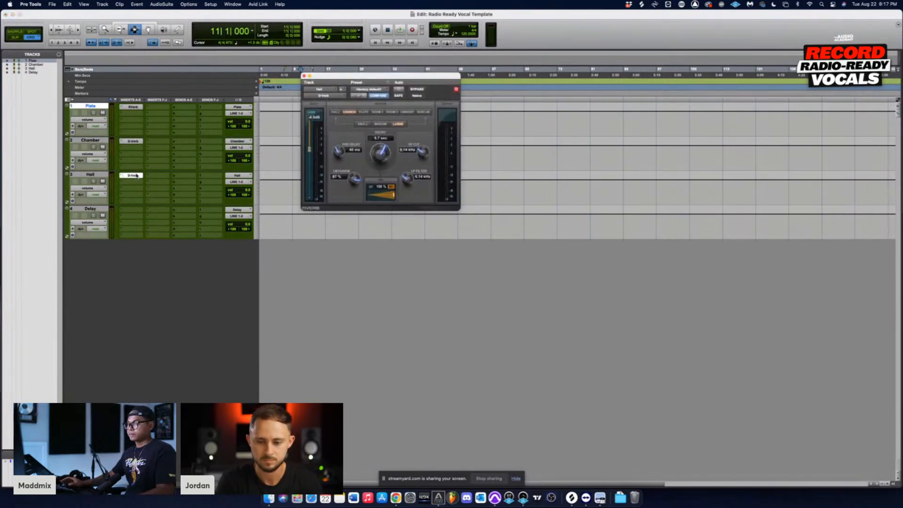
{"action": "left_click", "coordinate": [335, 112]}
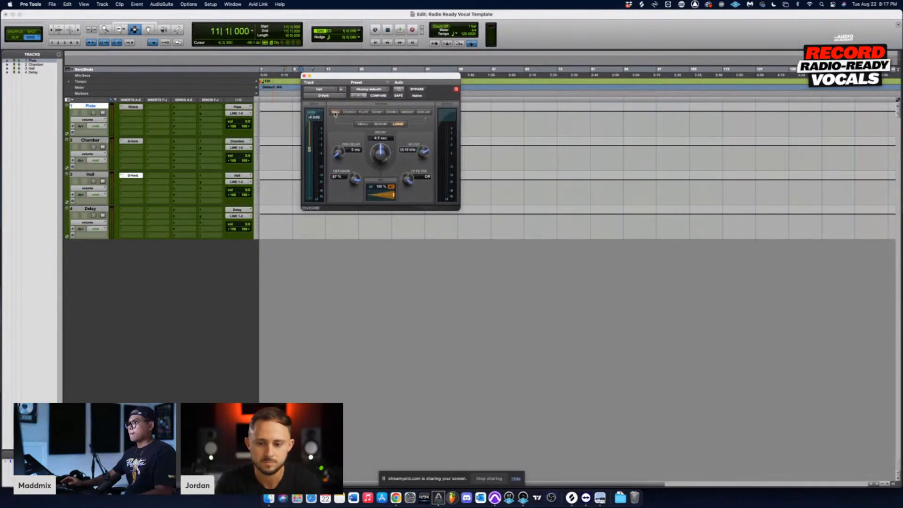
{"action": "left_click", "coordinate": [304, 76]}
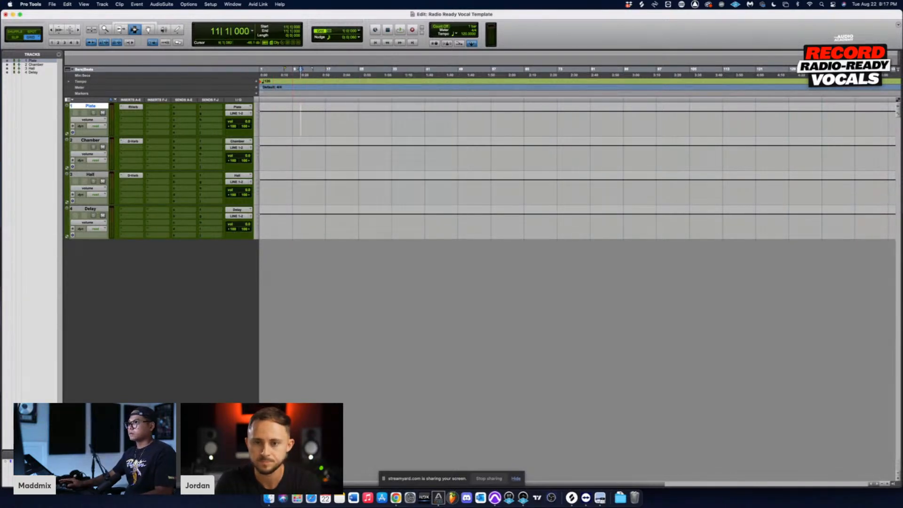
Step: Search for the stereo Mod Delay III, insert it on the Delay track and close its plug-in window
{"action": "left_click", "coordinate": [122, 212]}
{"action": "mouse_move", "coordinate": [132, 212]}
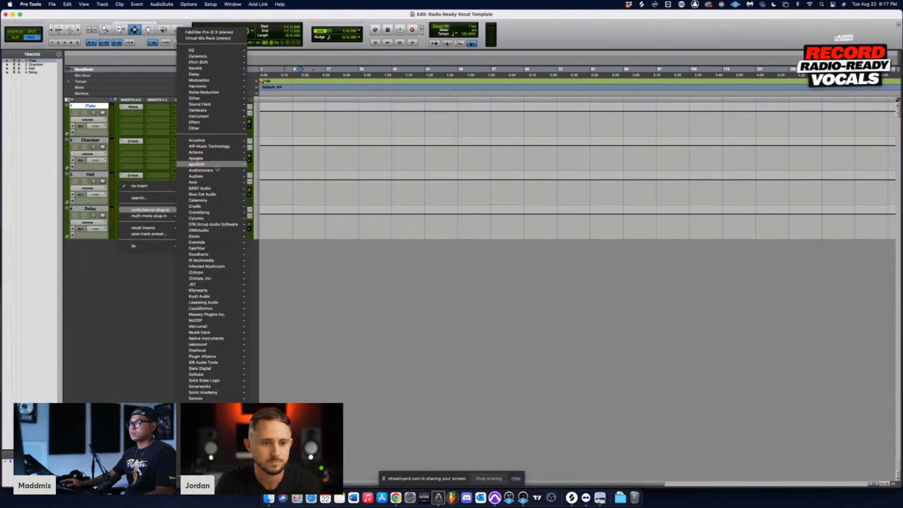
{"action": "mouse_move", "coordinate": [207, 74]}
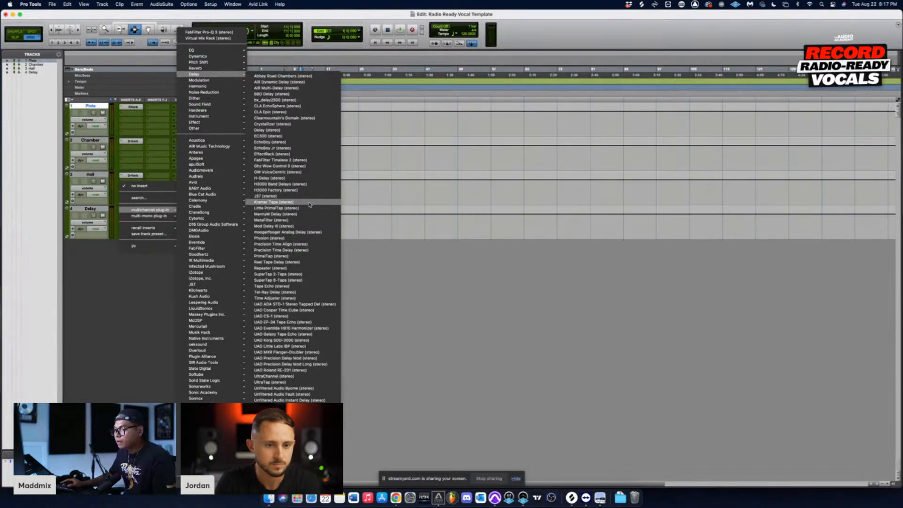
{"action": "left_click", "coordinate": [132, 199]}
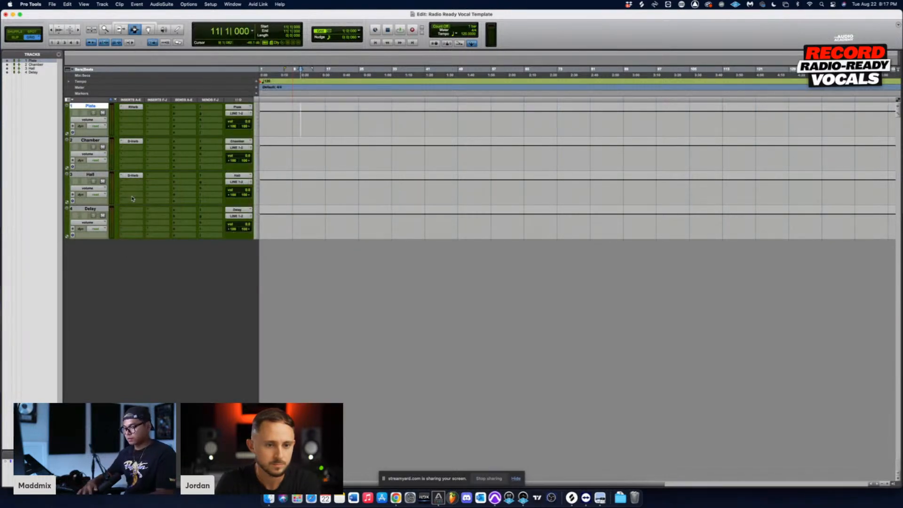
{"action": "type", "text": "mod"}
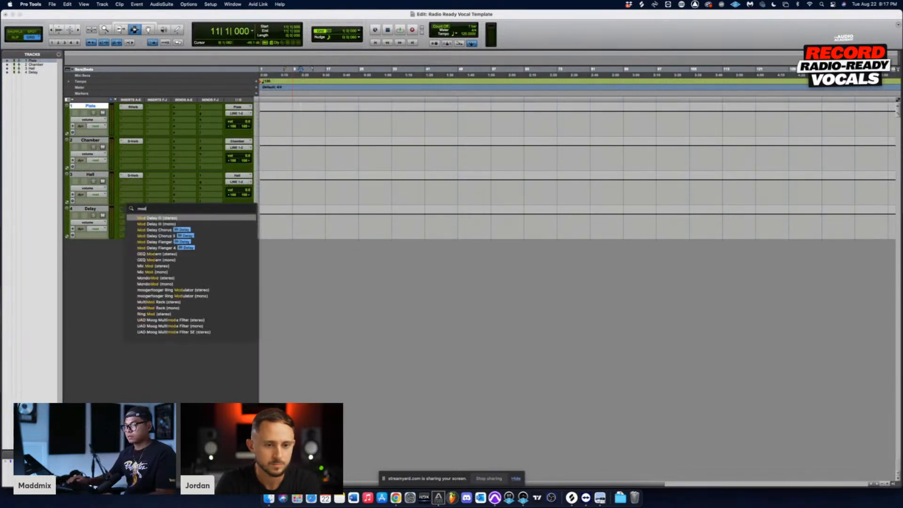
{"action": "left_click", "coordinate": [163, 219]}
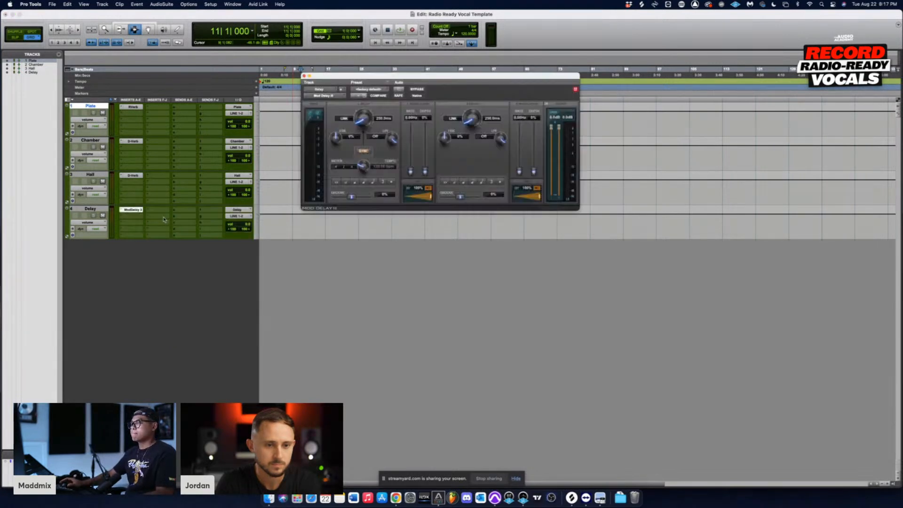
{"action": "left_click_drag", "start_coordinate": [441, 75], "coordinate": [434, 223]}
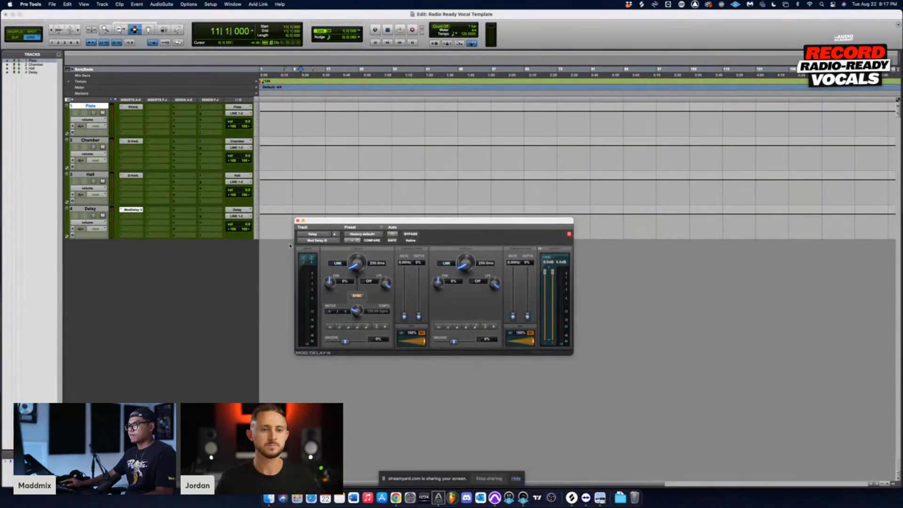
{"action": "left_click", "coordinate": [298, 220]}
Step: Create four new stereo audio tracks in the Samples timebase below the Delay track
{"action": "left_click", "coordinate": [286, 223]}
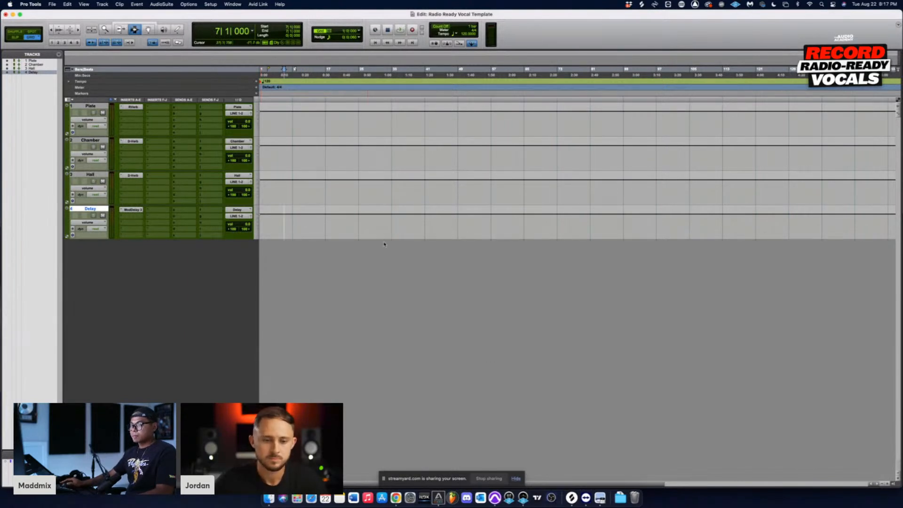
{"action": "left_click", "coordinate": [306, 226]}
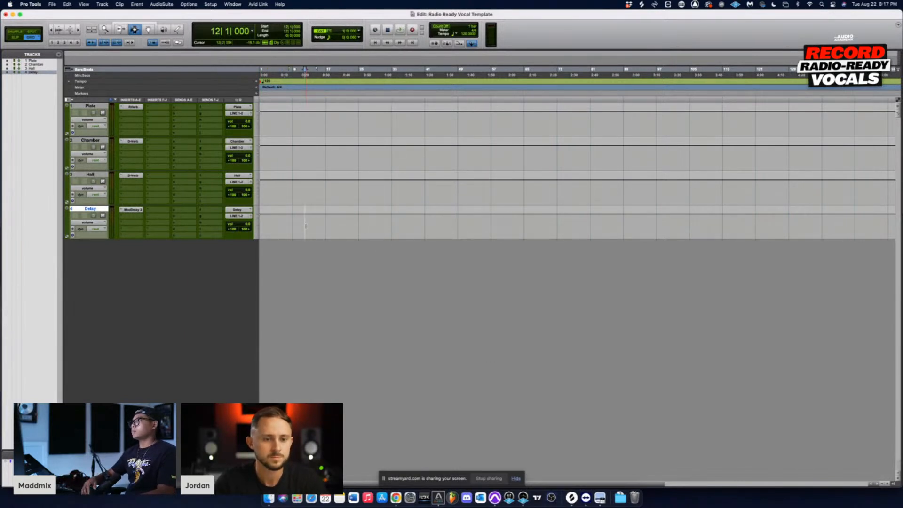
{"action": "key", "text": "super+shift+n"}
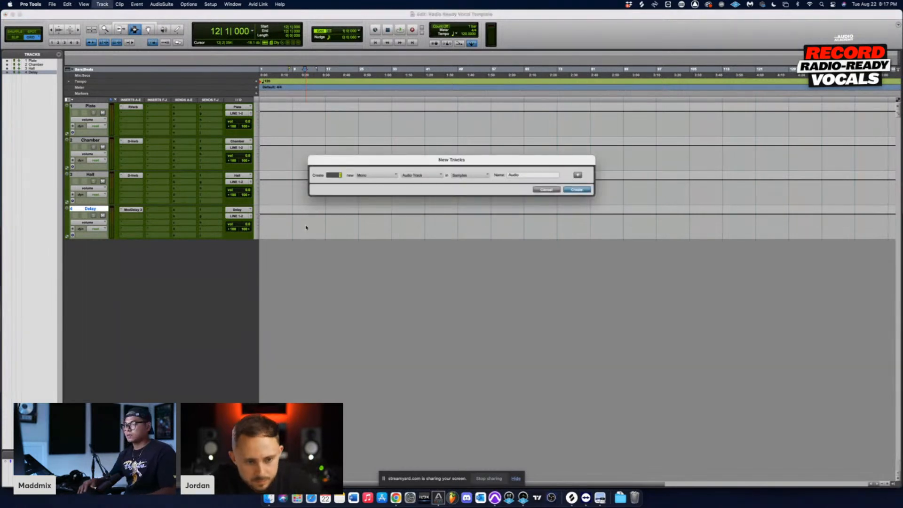
{"action": "key", "text": "super+Right"}
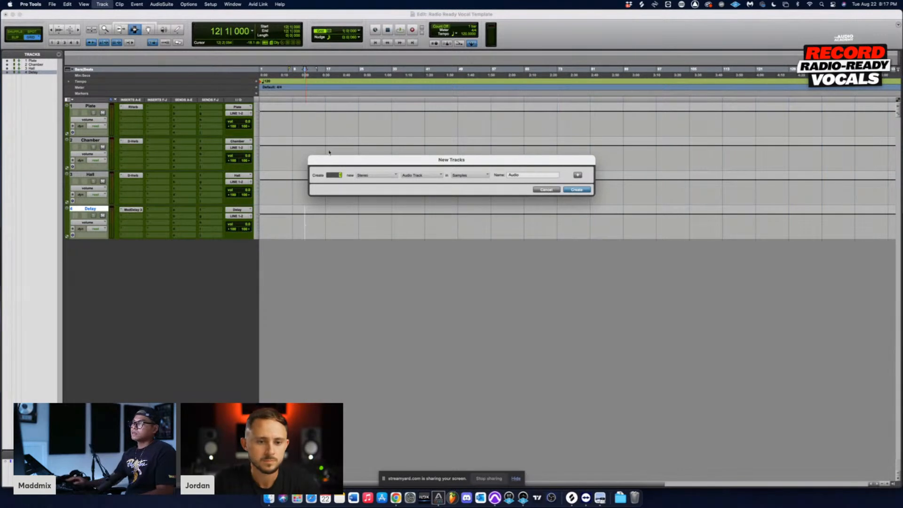
{"action": "left_click_drag", "start_coordinate": [389, 159], "coordinate": [408, 199]}
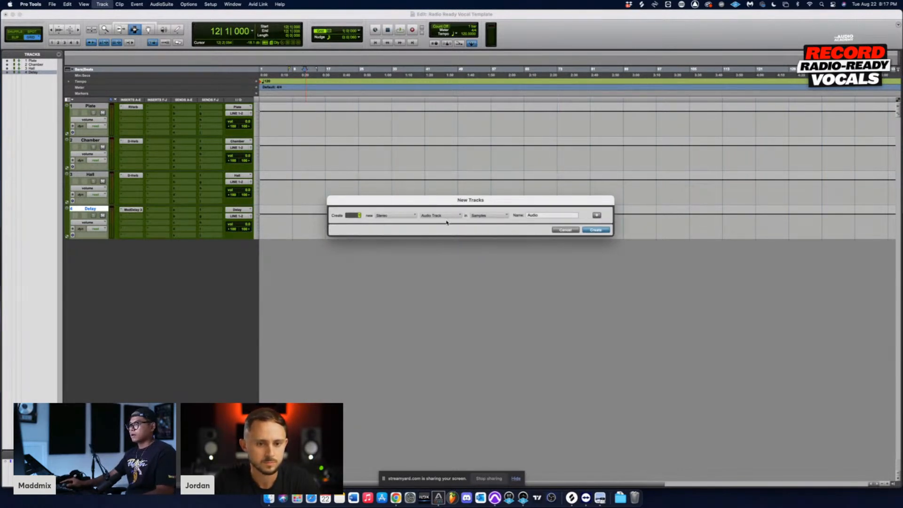
{"action": "left_click_drag", "start_coordinate": [436, 200], "coordinate": [442, 240]}
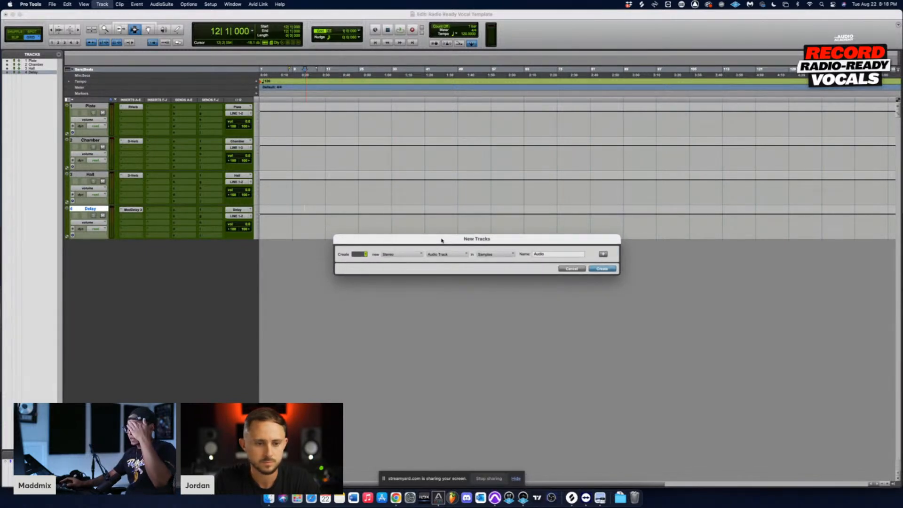
{"action": "left_click", "coordinate": [419, 256]}
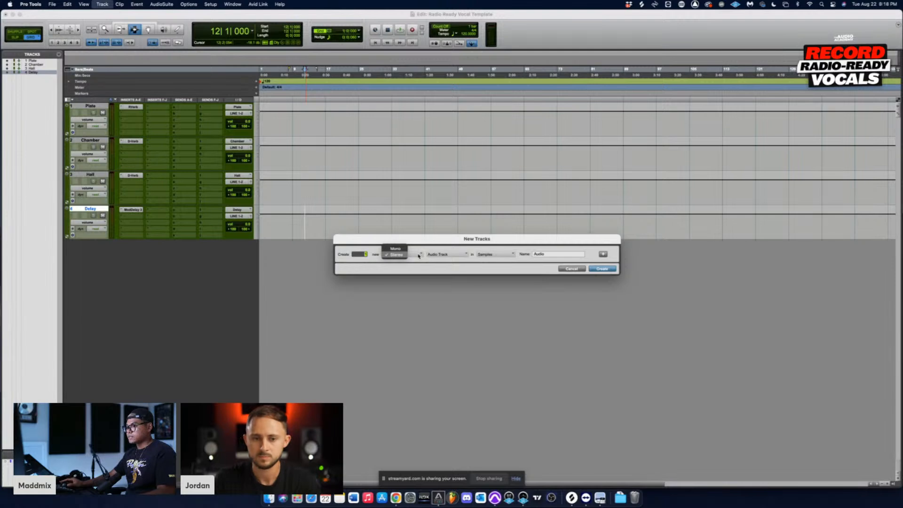
{"action": "left_click", "coordinate": [396, 254]}
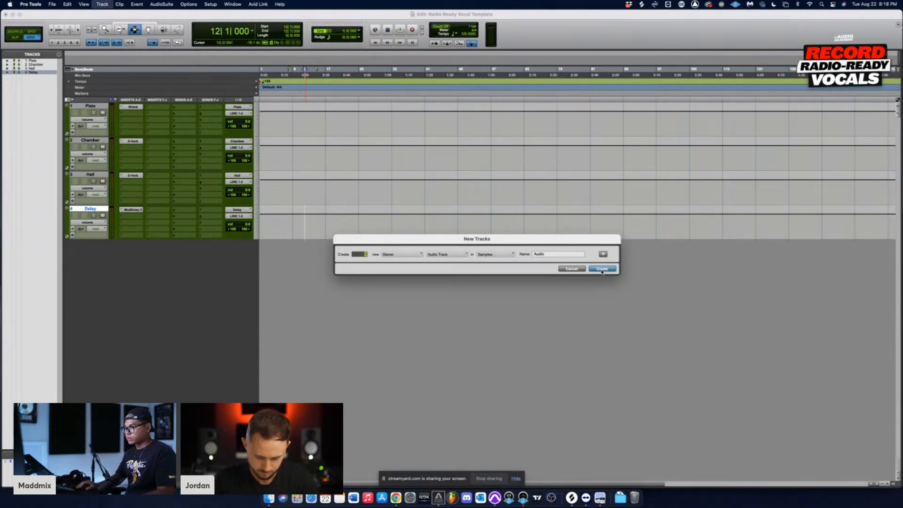
{"action": "key", "text": "Return"}
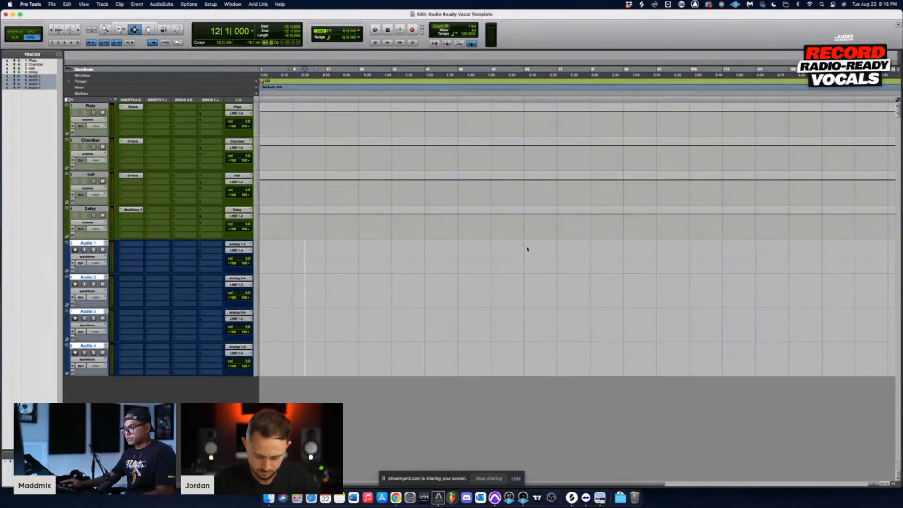
Step: Rename the first new audio track, Audio 1, as Record Track
{"action": "left_click_drag", "start_coordinate": [306, 254], "coordinate": [339, 358]}
{"action": "left_click", "coordinate": [297, 291]}
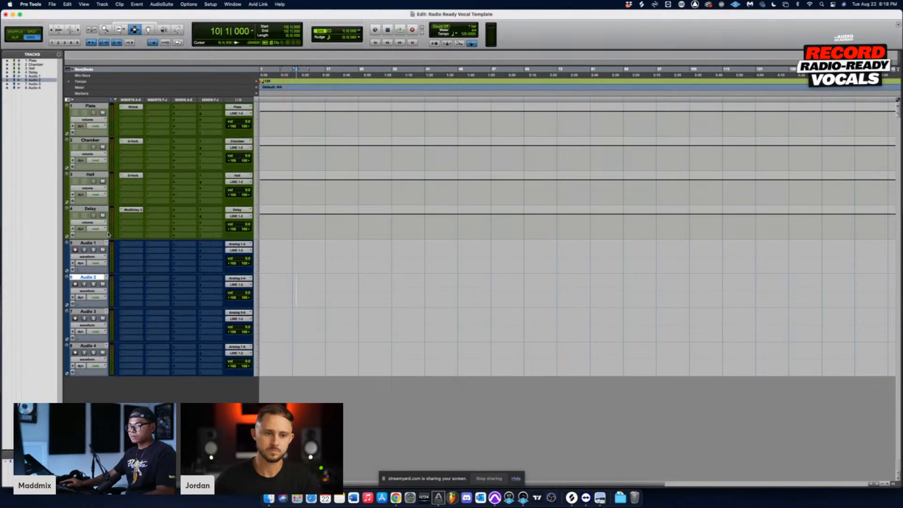
{"action": "double_click", "coordinate": [88, 243]}
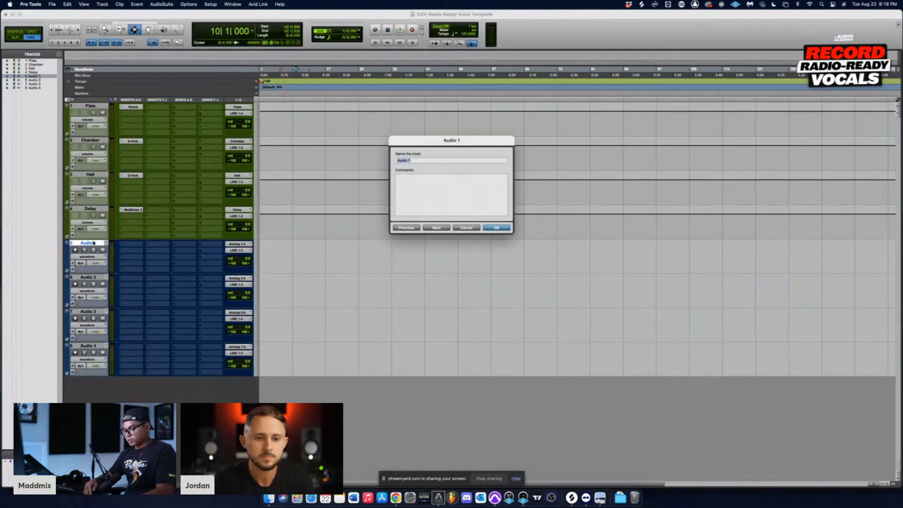
{"action": "type", "text": "Rec"}
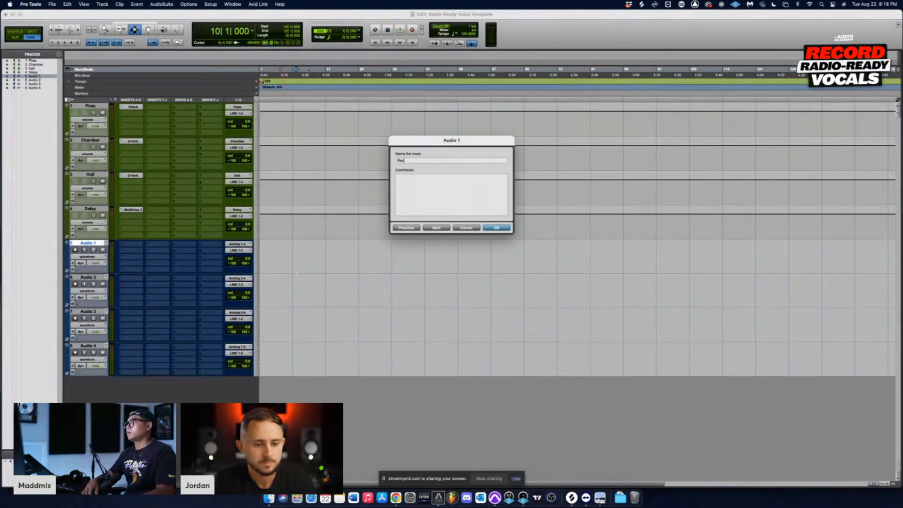
{"action": "type", "text": "ord 1"}
{"action": "type", "text": "rack"}
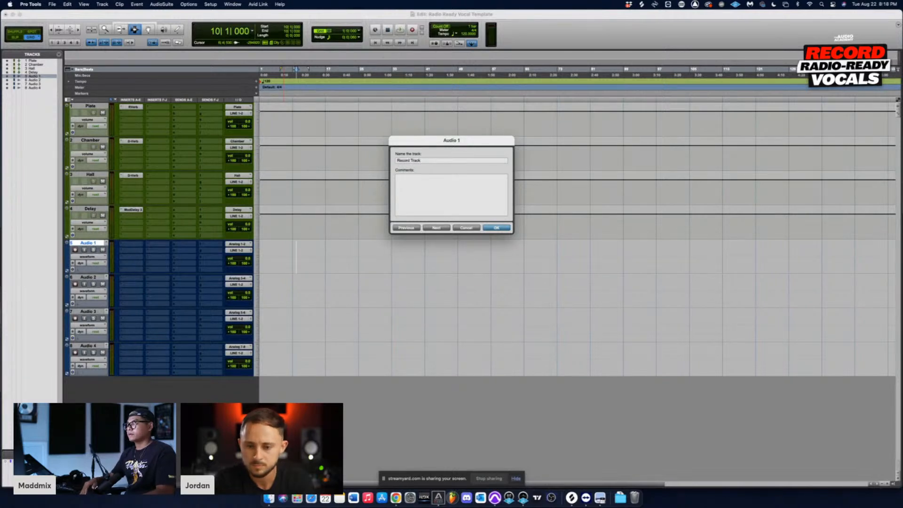
{"action": "key", "text": "Return"}
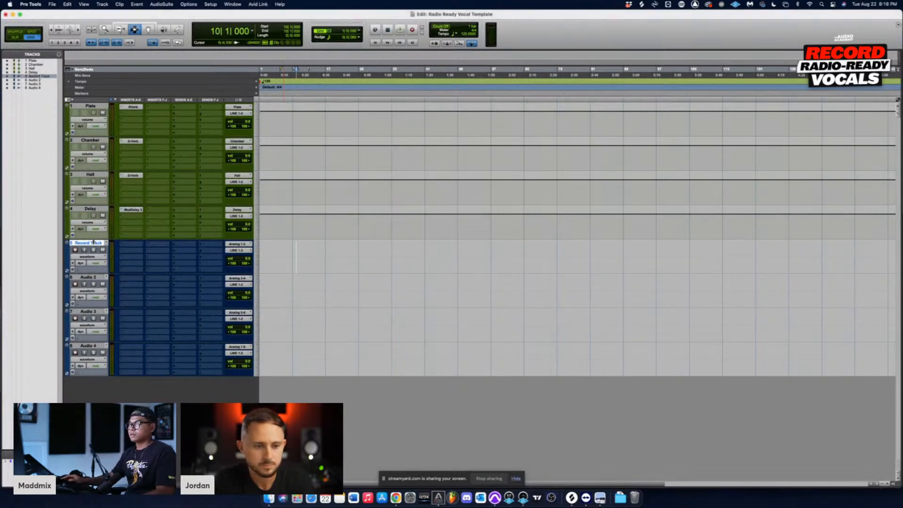
Step: Color the Record Track red with the Color Palette and move the palette clear of the track names
{"action": "double_click", "coordinate": [66, 249]}
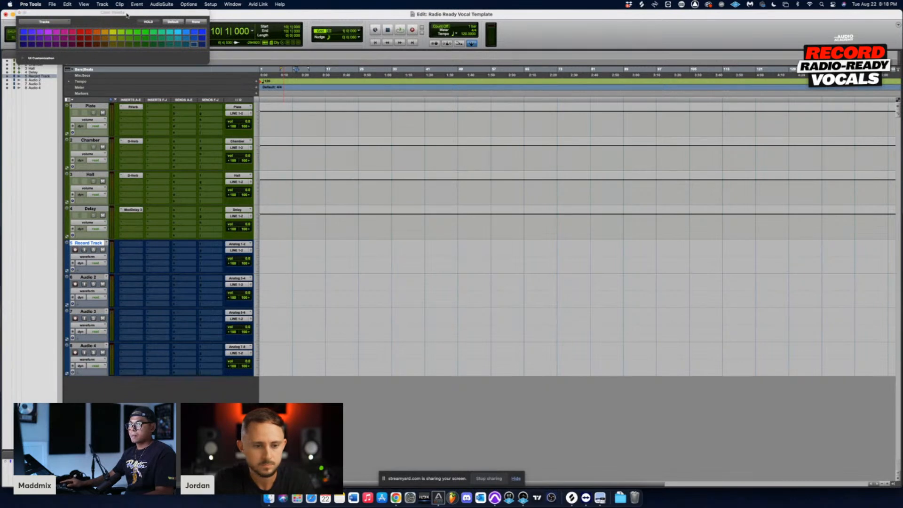
{"action": "left_click_drag", "start_coordinate": [126, 14], "coordinate": [454, 186]}
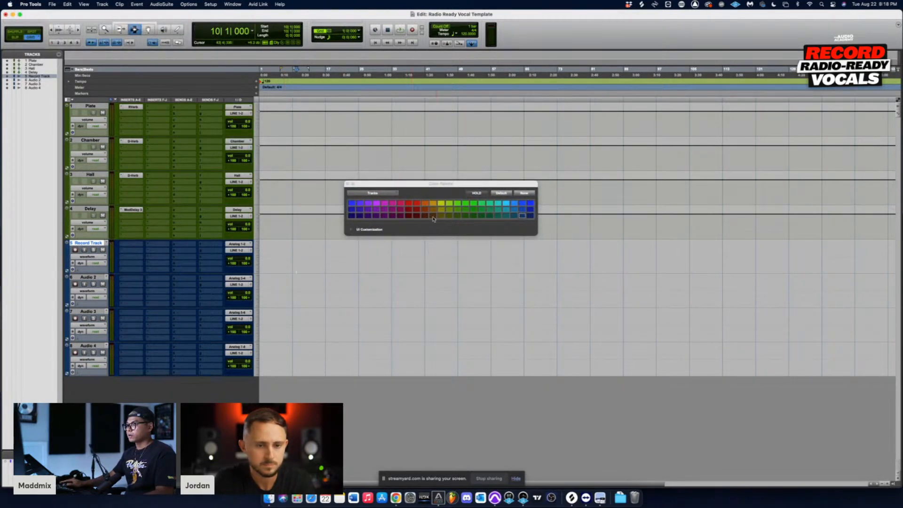
{"action": "left_click", "coordinate": [409, 204]}
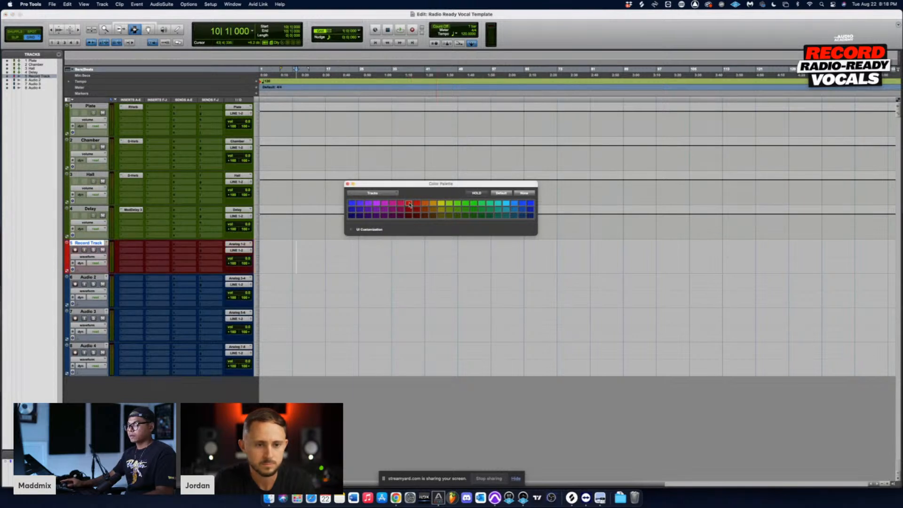
{"action": "left_click_drag", "start_coordinate": [430, 183], "coordinate": [464, 167]}
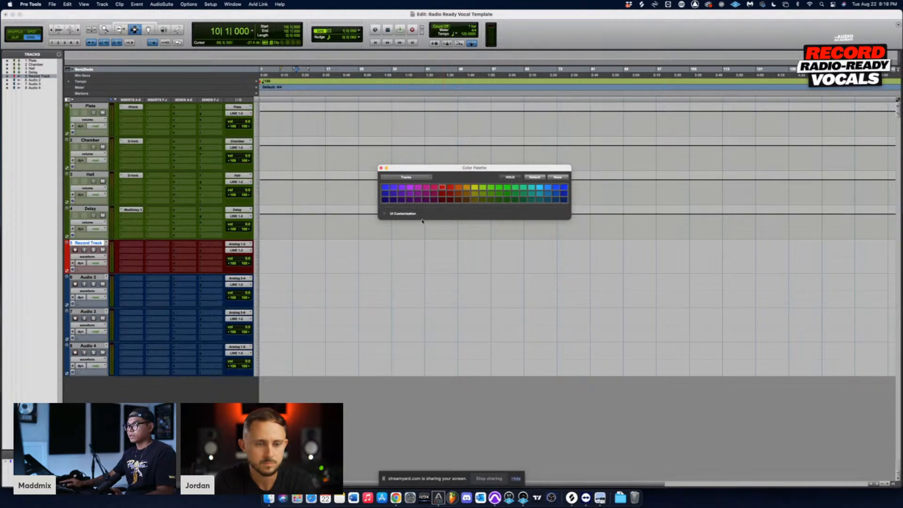
{"action": "left_click_drag", "start_coordinate": [425, 168], "coordinate": [345, 147]}
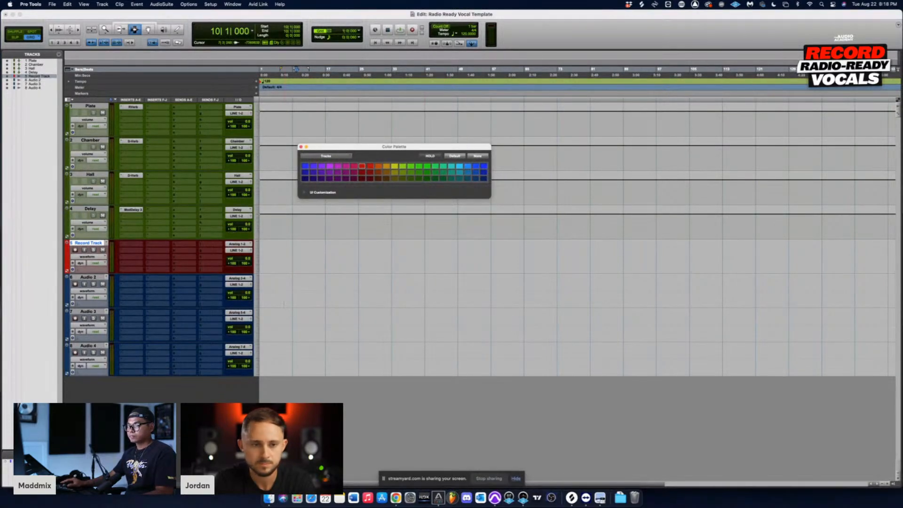
Step: Rename the remaining audio tracks Audio 2, Audio 3 and Audio 4 as Lead, Lead 2 and Adlibs
{"action": "double_click", "coordinate": [88, 277]}
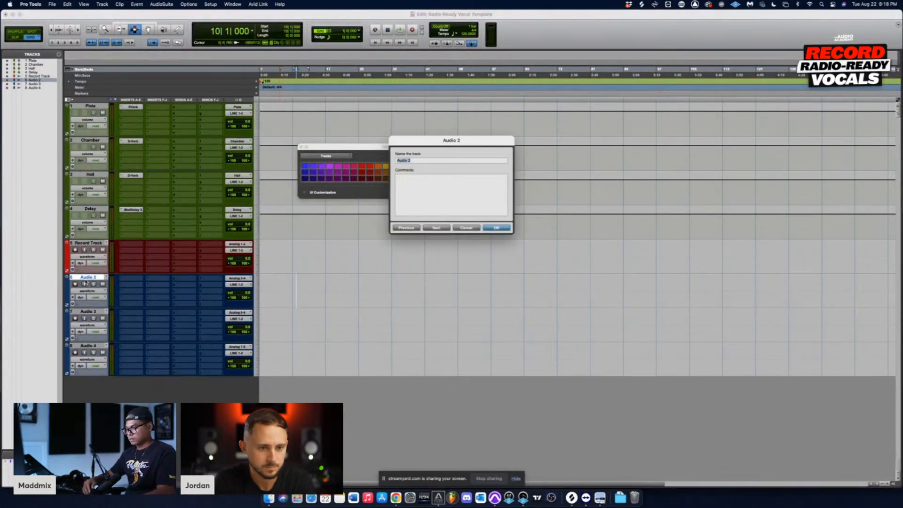
{"action": "type", "text": "Lead"}
{"action": "key", "text": "super+Right"}
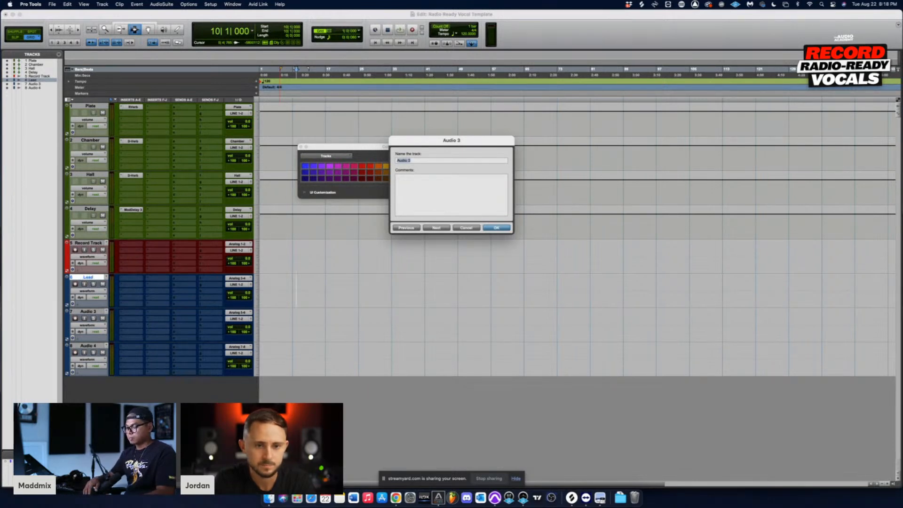
{"action": "type", "text": "Au Lib"}
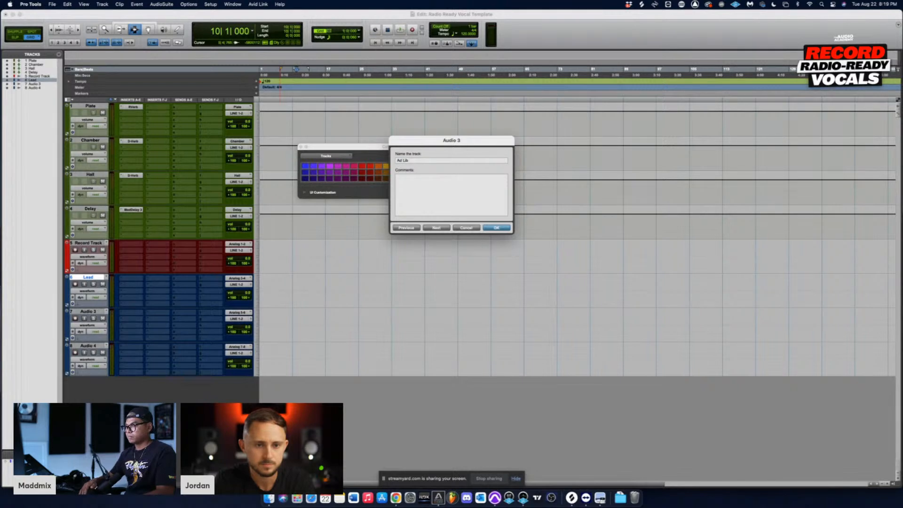
{"action": "key", "text": "BackSpace"}
{"action": "key", "text": "BackSpace"}
{"action": "key", "text": "BackSpace"}
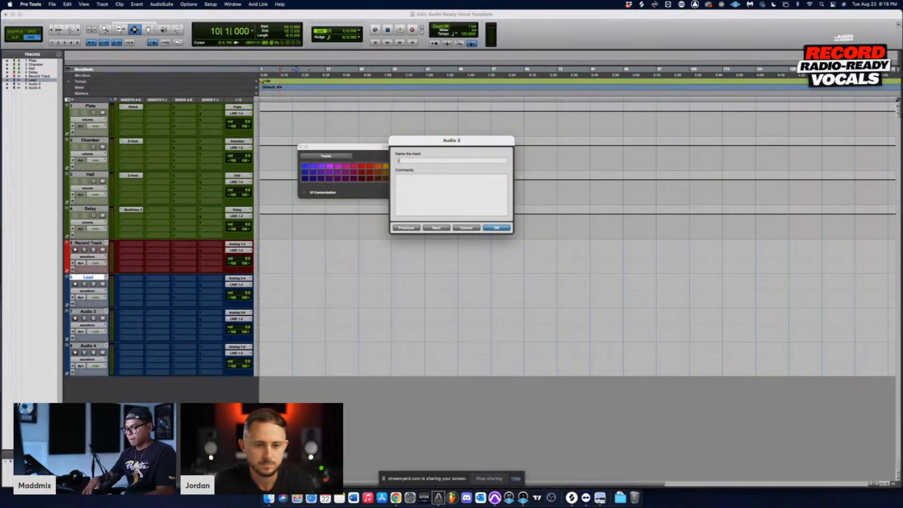
{"action": "type", "text": "Lead 2"}
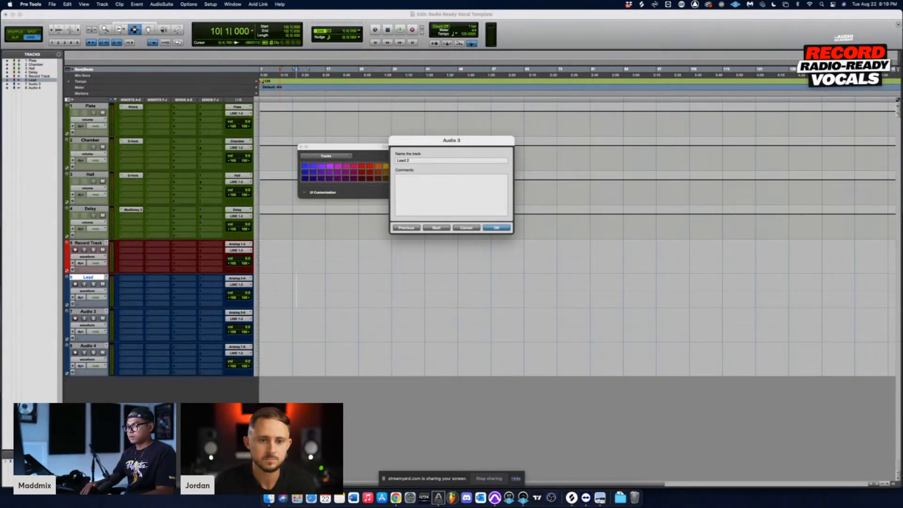
{"action": "key", "text": "super+Right"}
{"action": "type", "text": "Adlibs"}
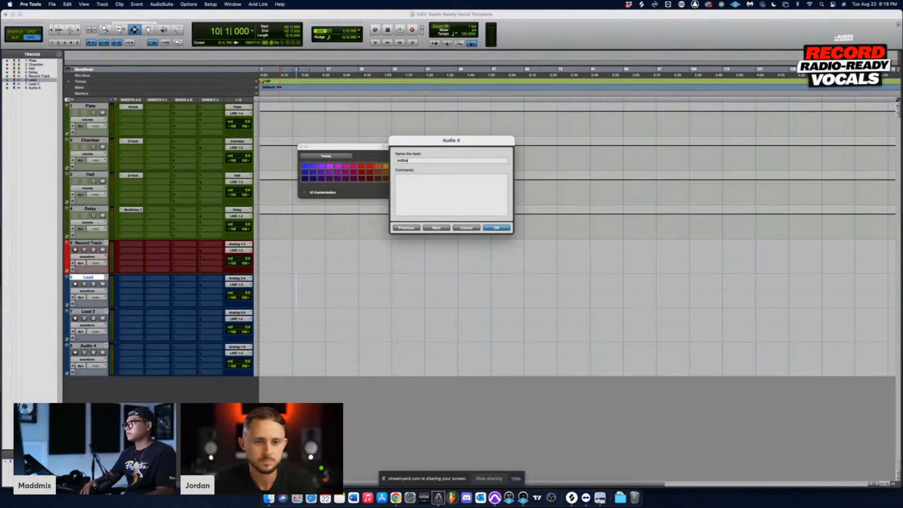
{"action": "key", "text": "Return"}
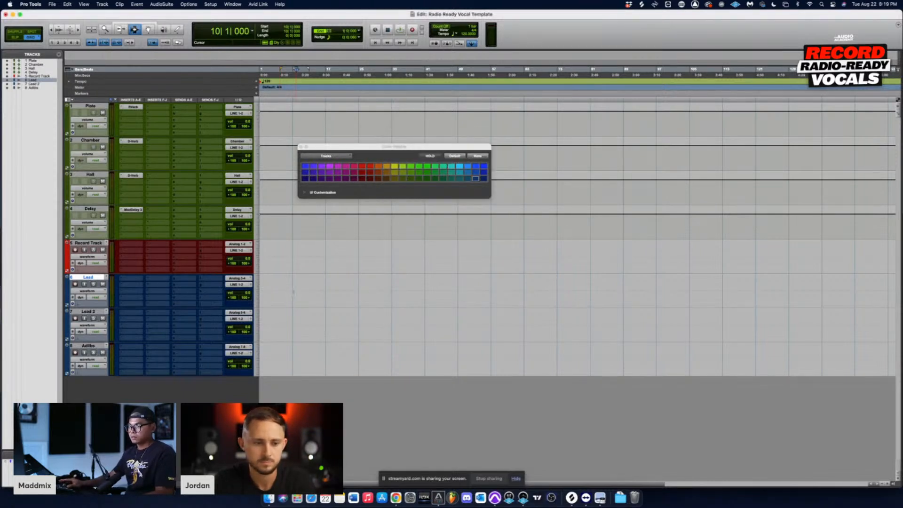
{"action": "left_click", "coordinate": [305, 291]}
{"action": "left_click", "coordinate": [284, 254]}
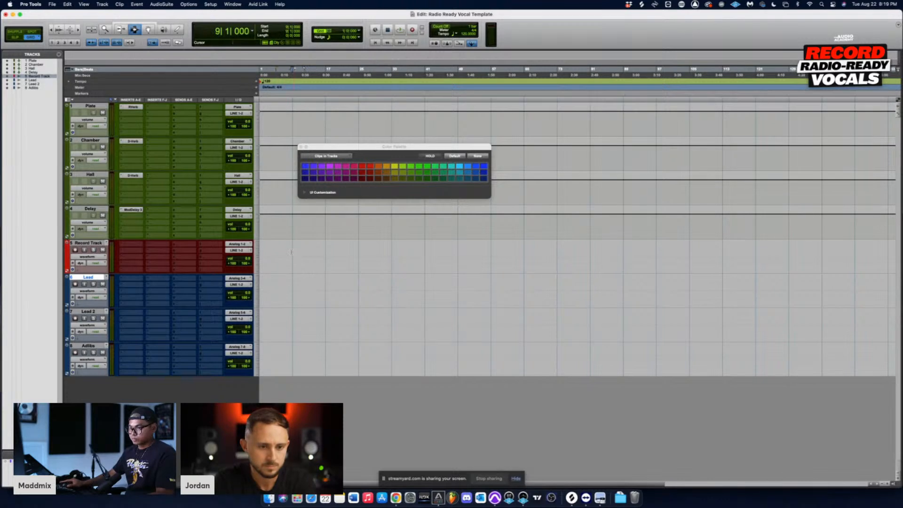
{"action": "left_click_drag", "start_coordinate": [283, 254], "coordinate": [330, 374]}
{"action": "left_click_drag", "start_coordinate": [393, 146], "coordinate": [523, 120]}
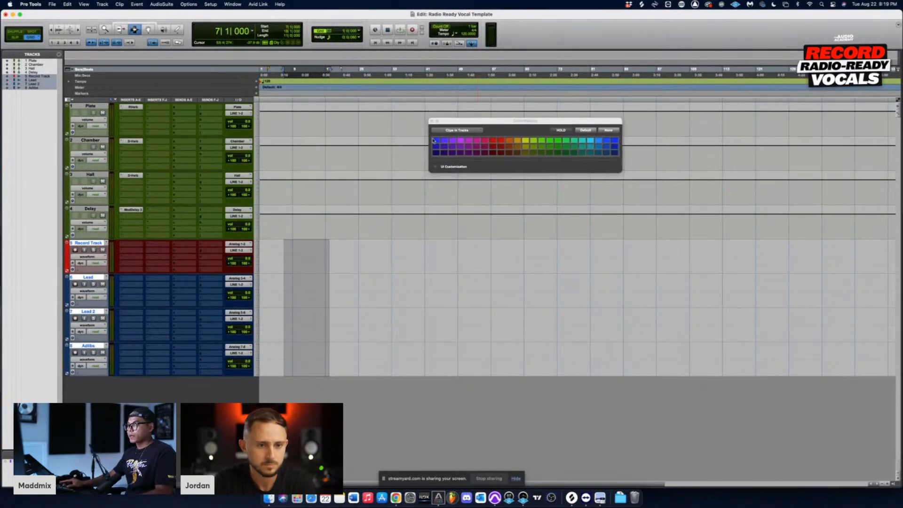
{"action": "left_click_drag", "start_coordinate": [292, 267], "coordinate": [345, 374]}
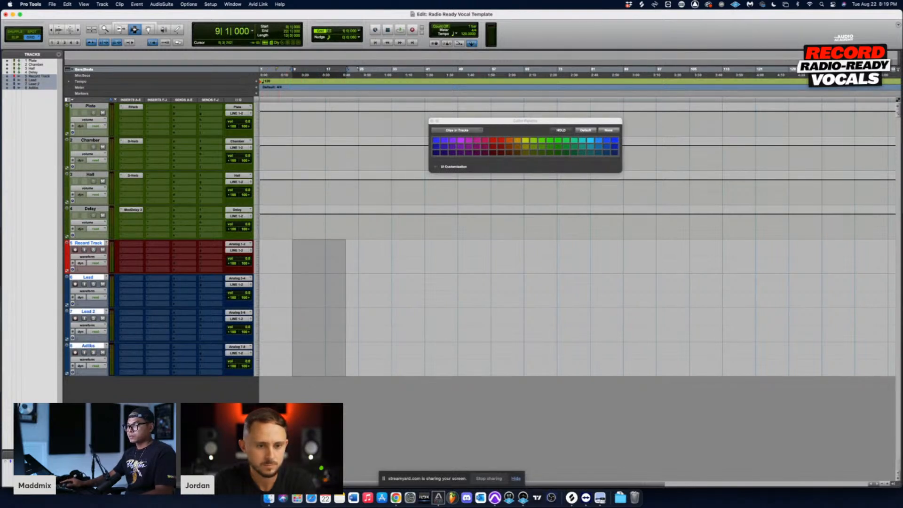
{"action": "left_click", "coordinate": [300, 230]}
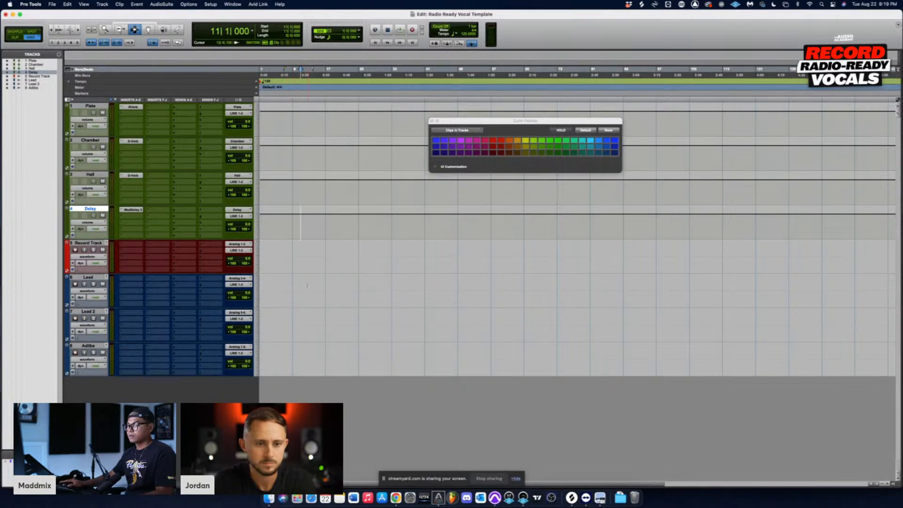
{"action": "left_click_drag", "start_coordinate": [307, 285], "coordinate": [337, 289]}
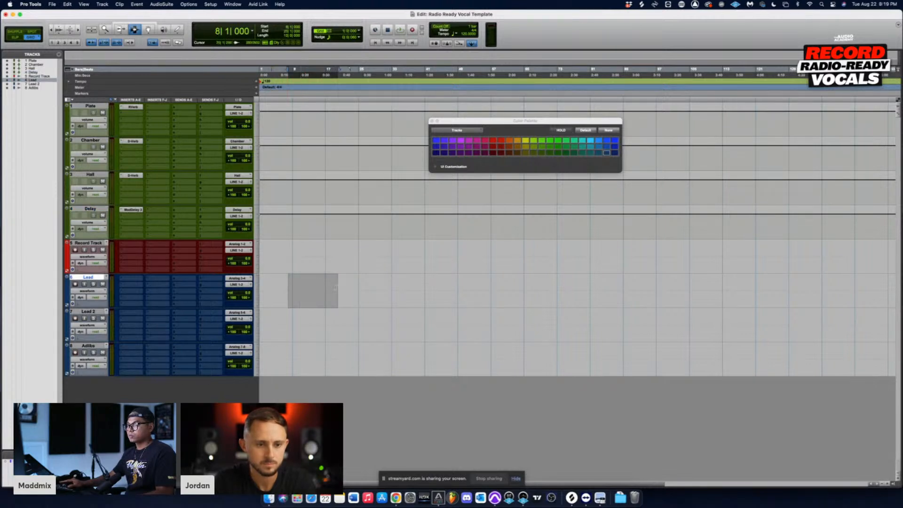
{"action": "left_click", "coordinate": [301, 220]}
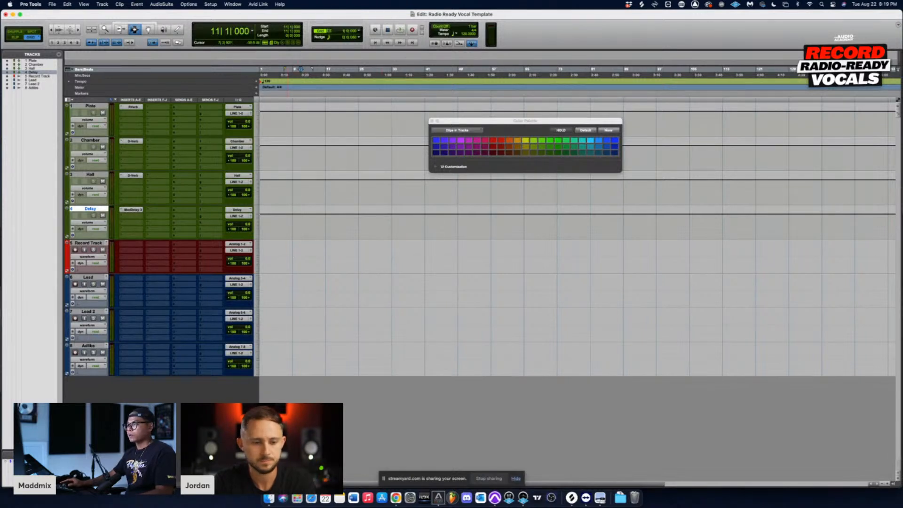
{"action": "left_click", "coordinate": [286, 229]}
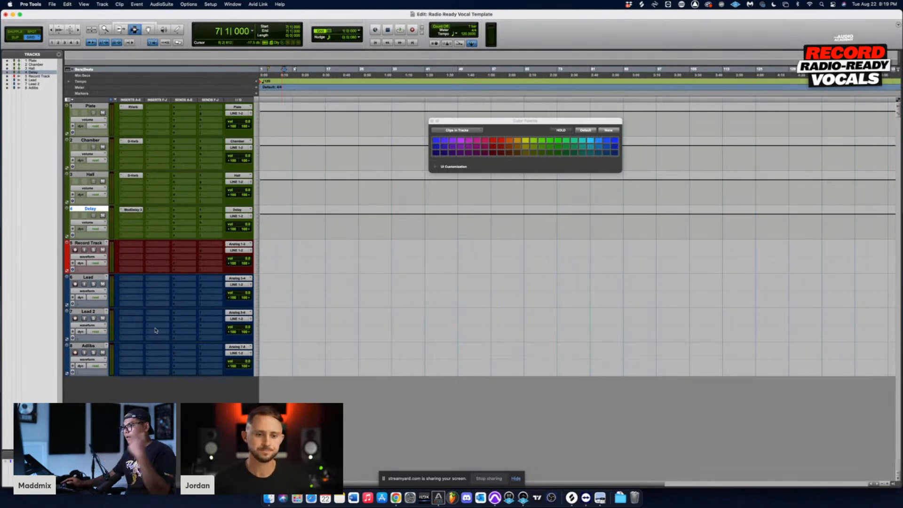
{"action": "left_click", "coordinate": [282, 250]}
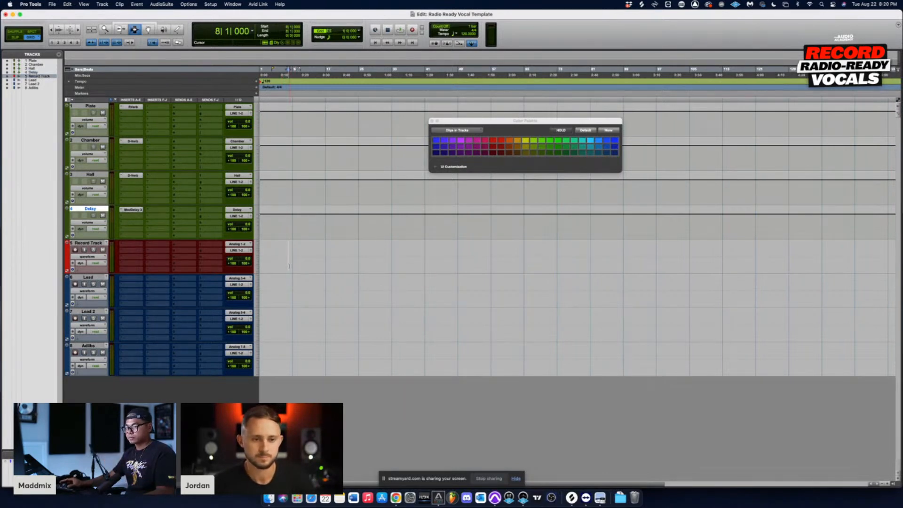
{"action": "left_click", "coordinate": [280, 228]}
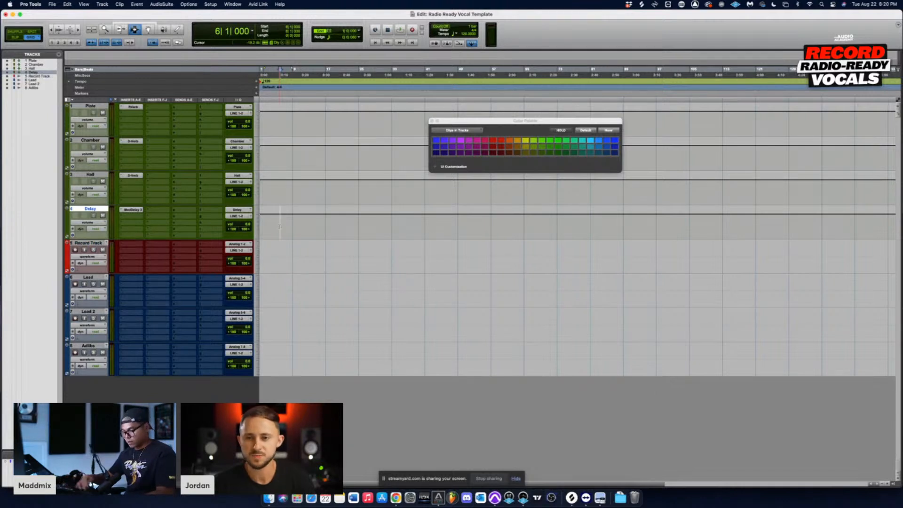
Step: Create one new stereo Aux Input track in the Samples timebase below the Delay track
{"action": "key", "text": "super+shift+n"}
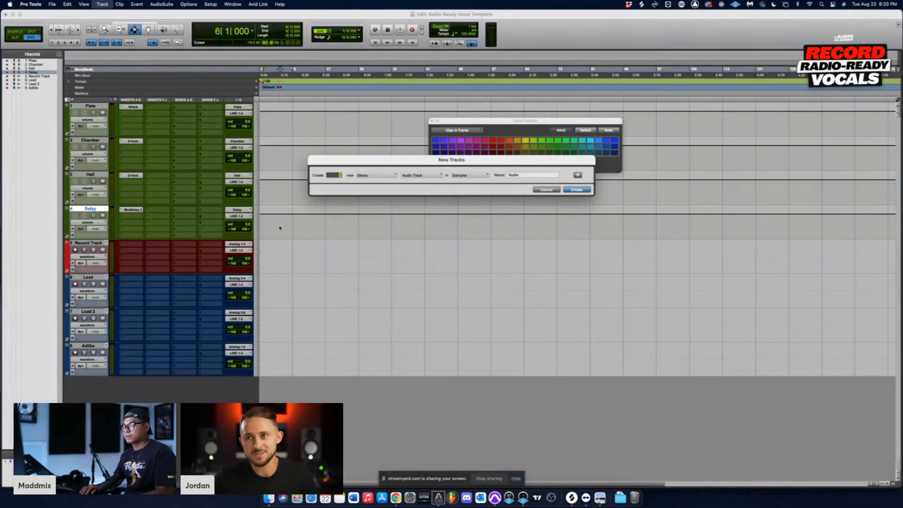
{"action": "key", "text": "super+Right"}
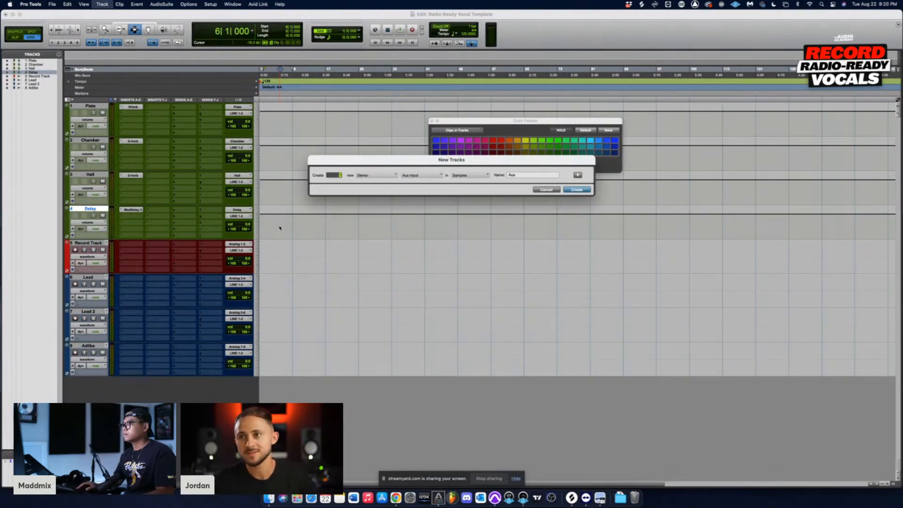
{"action": "key", "text": "Return"}
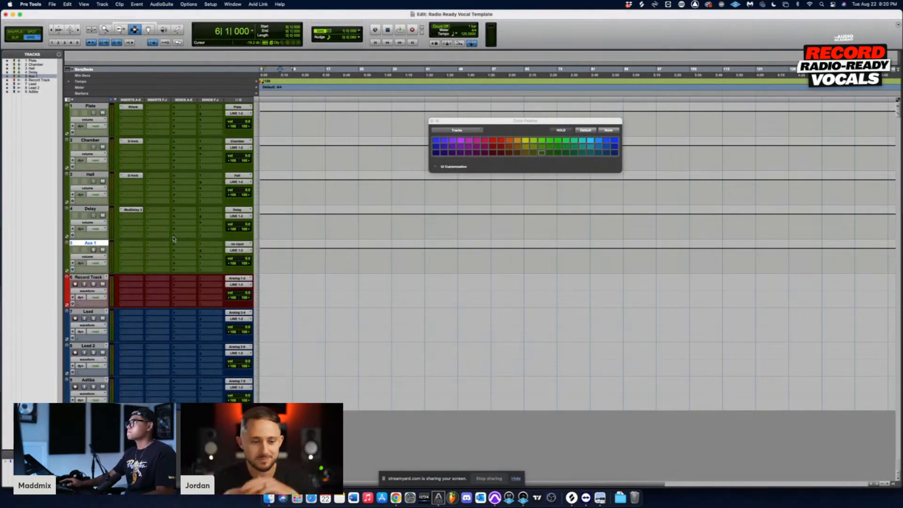
Step: Rename the new aux track, Aux 1, as Vocal Bus
{"action": "double_click", "coordinate": [92, 243]}
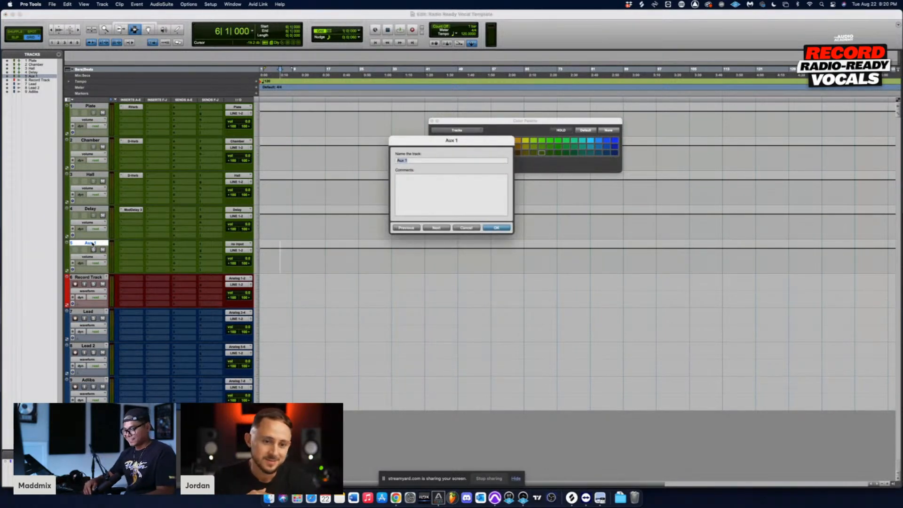
{"action": "type", "text": "Vocal"}
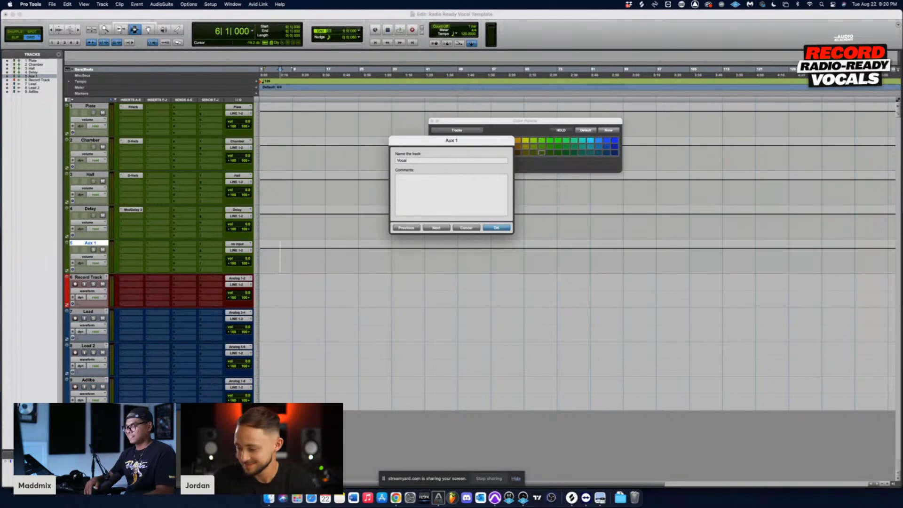
{"action": "type", "text": " Bus"}
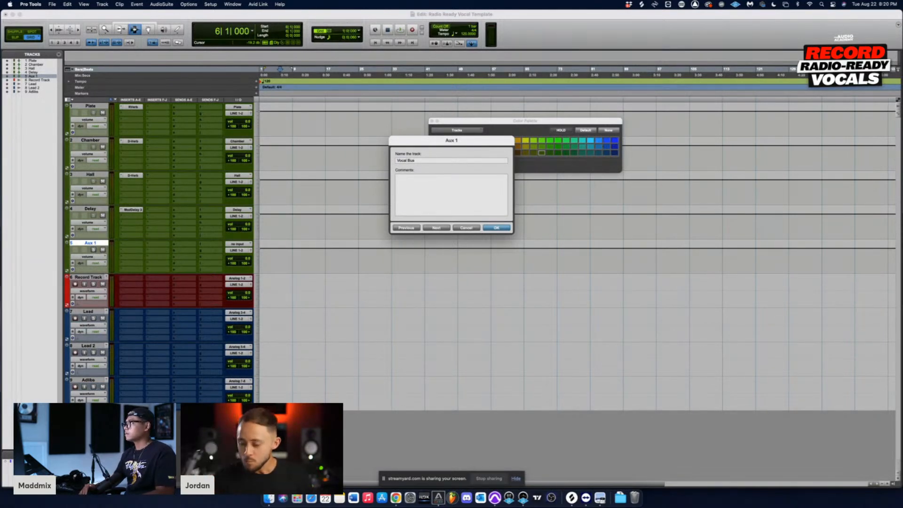
{"action": "key", "text": "Return"}
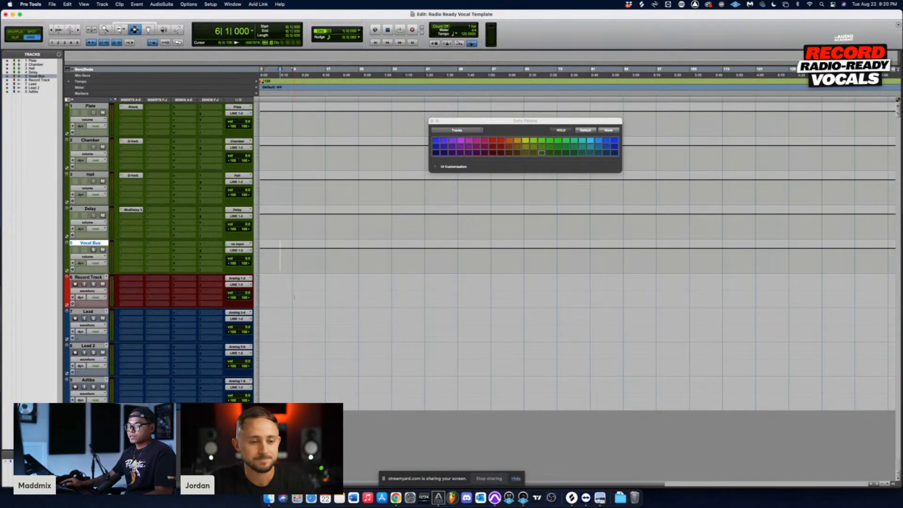
Step: Select the Record Track, Lead, Lead 2 and Adlibs tracks together and route all their outputs to the stereo Bus 23-24
{"action": "left_click_drag", "start_coordinate": [292, 275], "coordinate": [342, 401]}
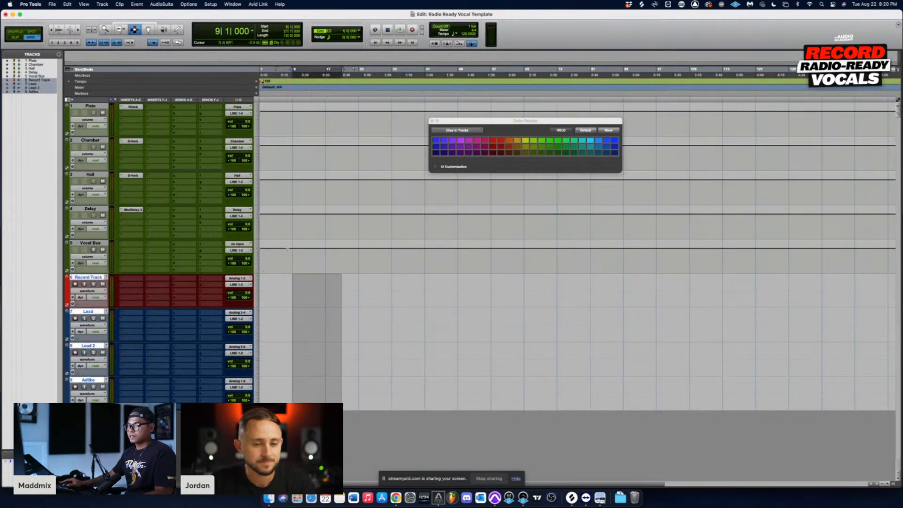
{"action": "left_click_drag", "start_coordinate": [288, 262], "coordinate": [400, 262]}
{"action": "left_click", "coordinate": [331, 305]}
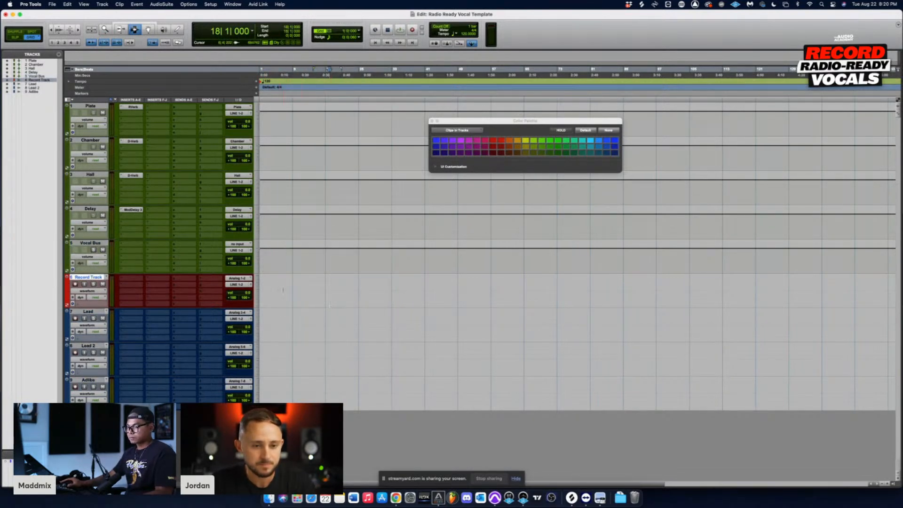
{"action": "left_click_drag", "start_coordinate": [285, 288], "coordinate": [355, 403]}
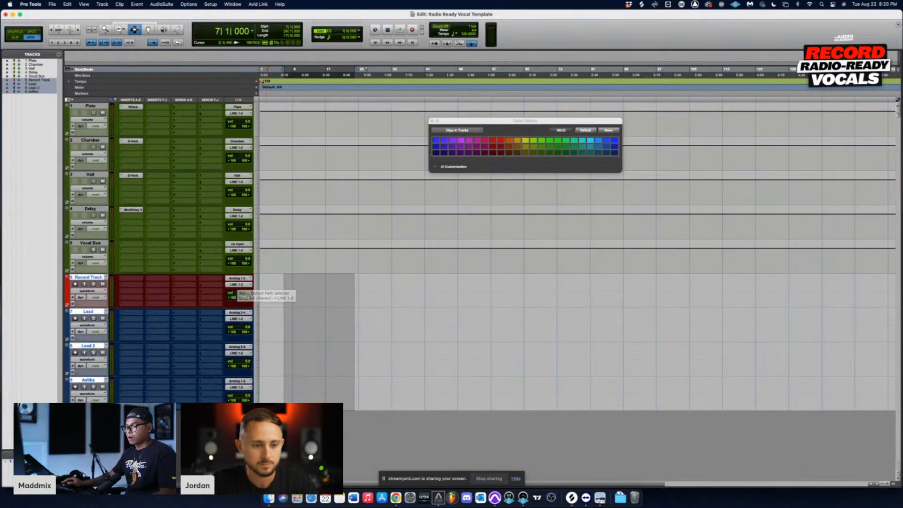
{"action": "left_click", "coordinate": [241, 285]}
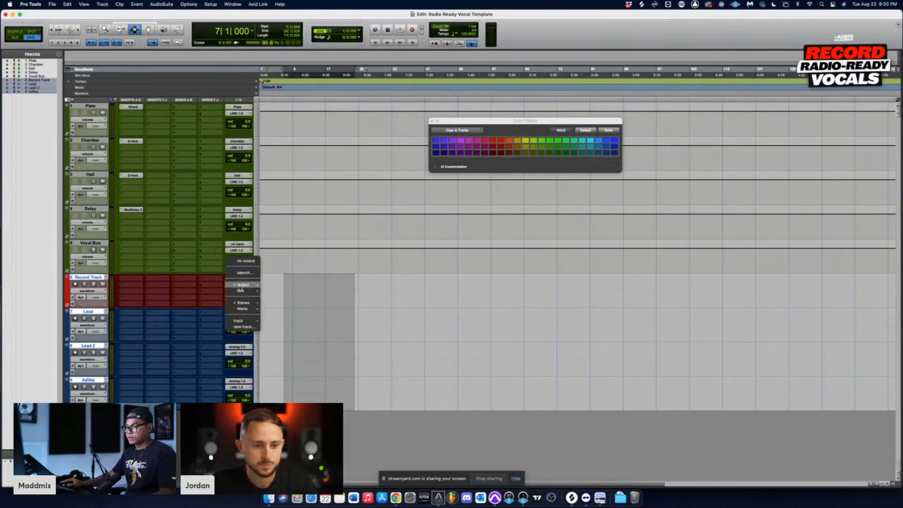
{"action": "mouse_move", "coordinate": [241, 291]}
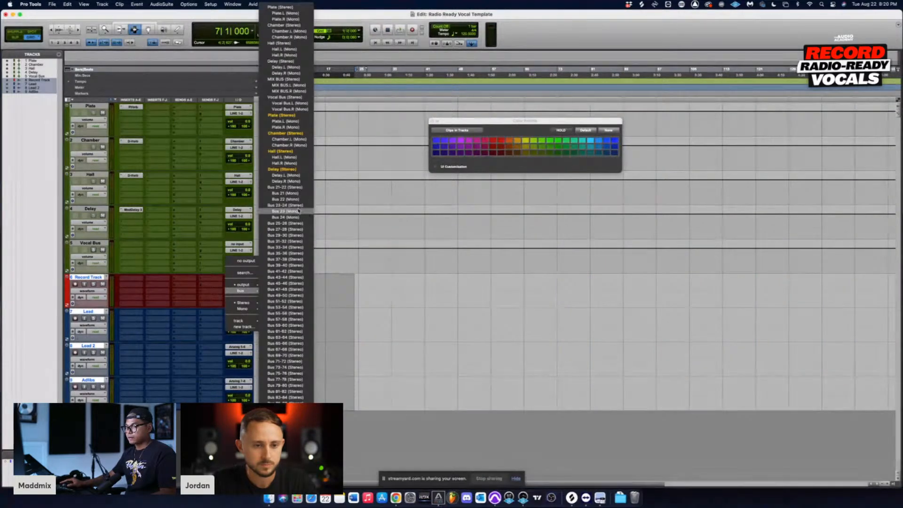
{"action": "left_click", "coordinate": [294, 206]}
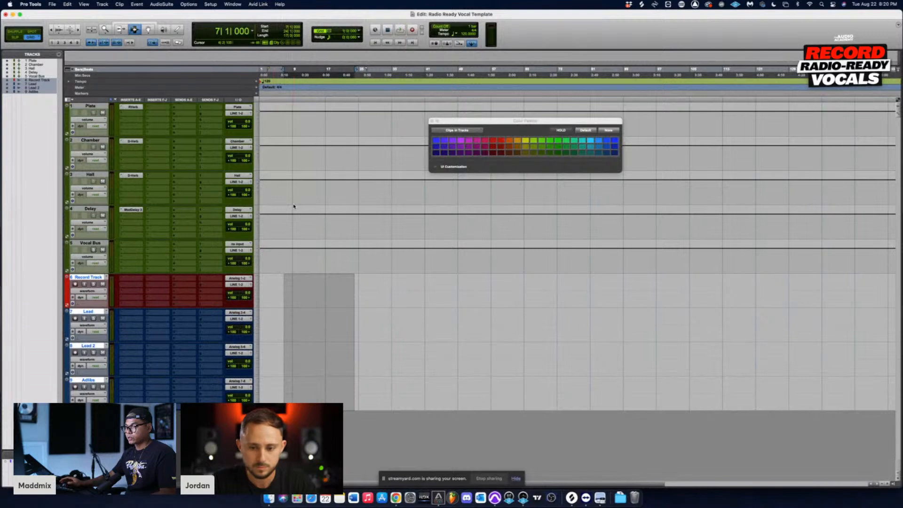
Step: Try the name Vocal Bus for output Bus 23-24, dismiss the alert, and rename the bus Lead
{"action": "right_click", "coordinate": [233, 285]}
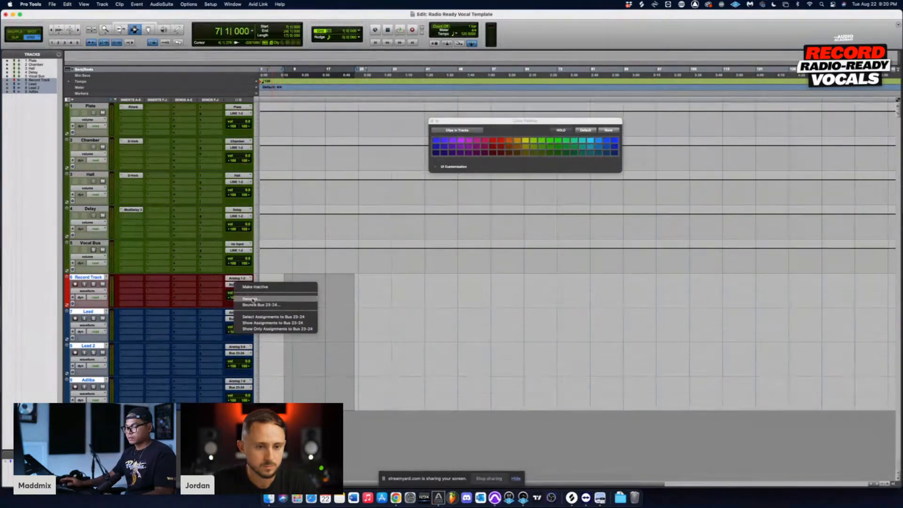
{"action": "left_click", "coordinate": [251, 299]}
{"action": "type", "text": "Vocal Bus"}
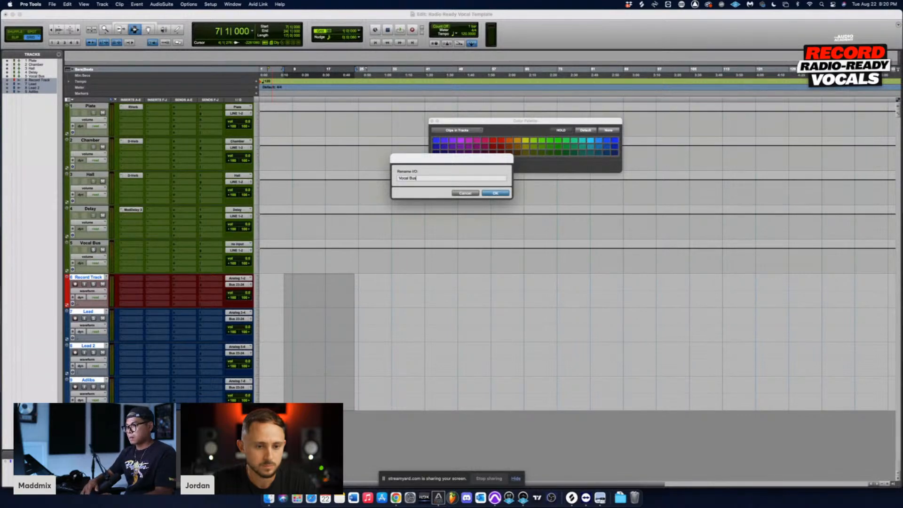
{"action": "key", "text": "Return"}
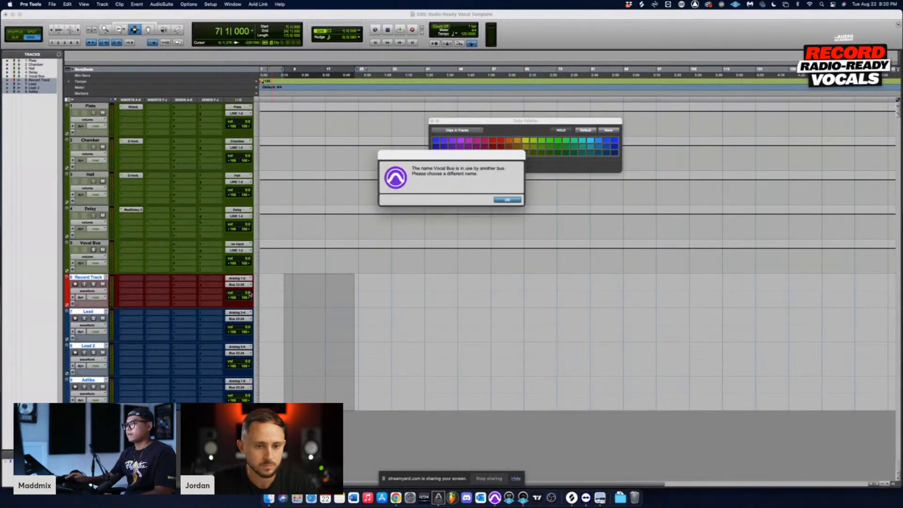
{"action": "left_click", "coordinate": [507, 200]}
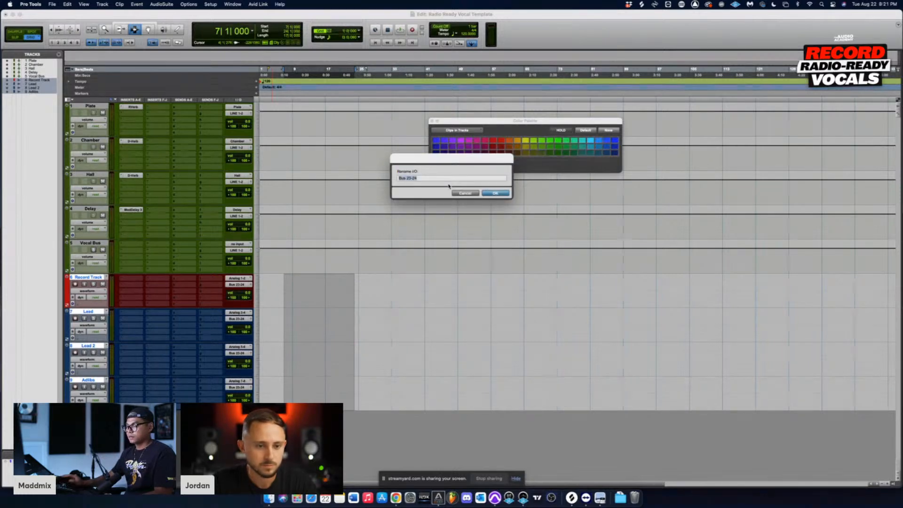
{"action": "type", "text": "Lead"}
{"action": "key", "text": "Return"}
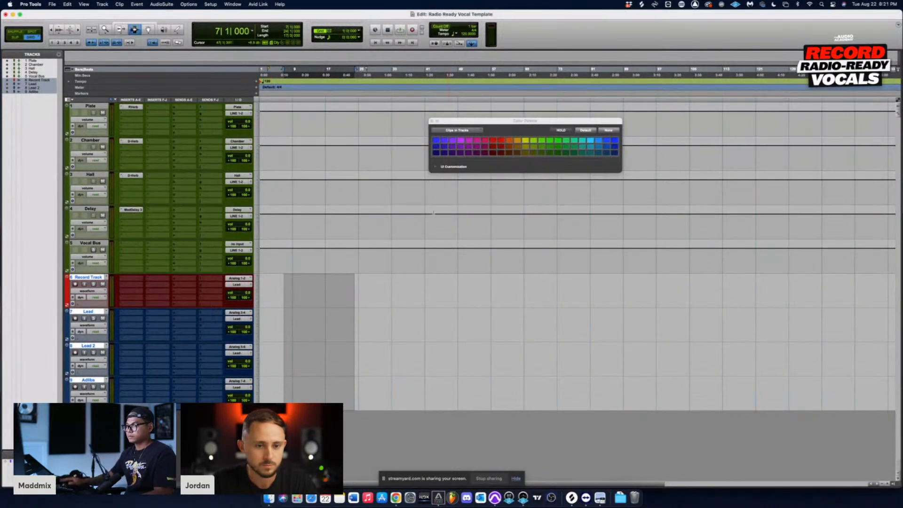
{"action": "left_click", "coordinate": [329, 292]}
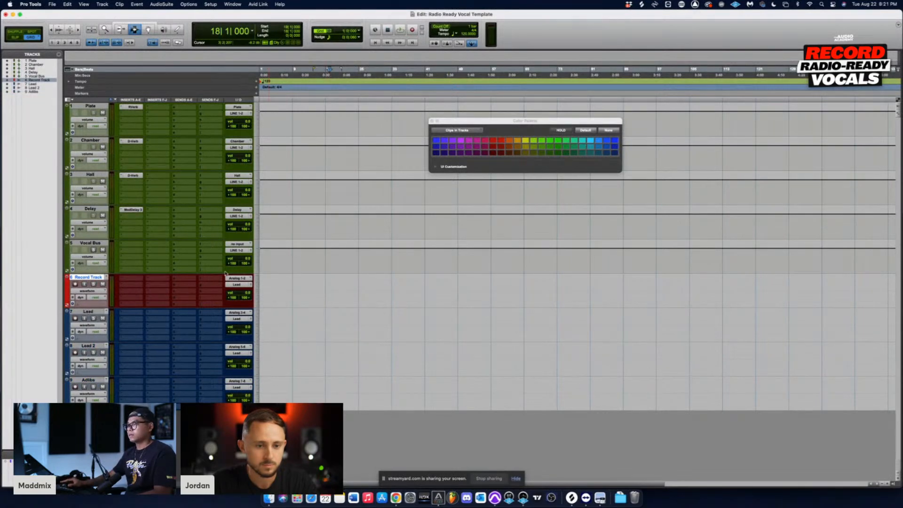
{"action": "left_click", "coordinate": [240, 278]}
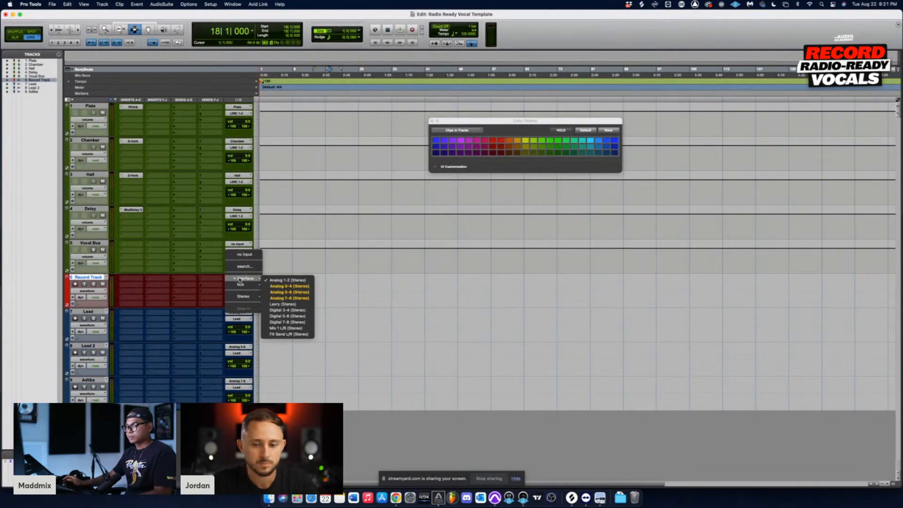
{"action": "left_click", "coordinate": [193, 278]}
{"action": "right_click", "coordinate": [236, 278]}
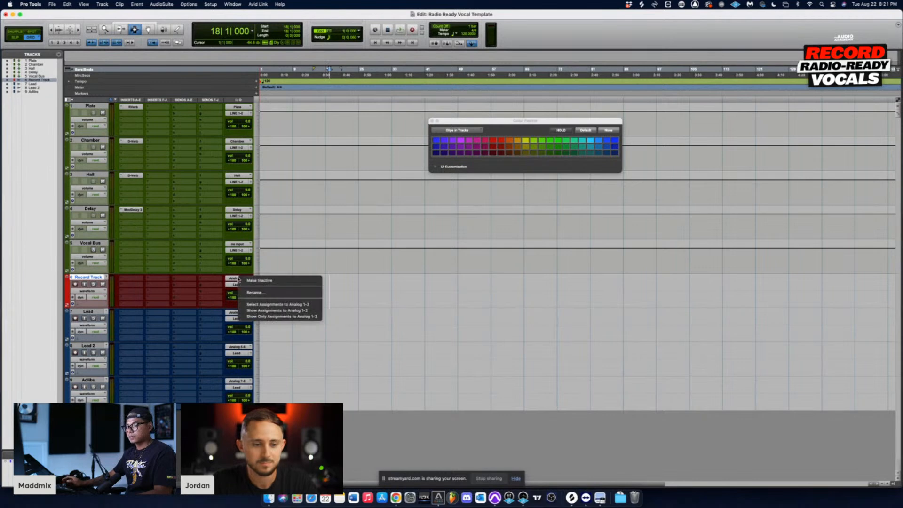
{"action": "left_click", "coordinate": [284, 293]}
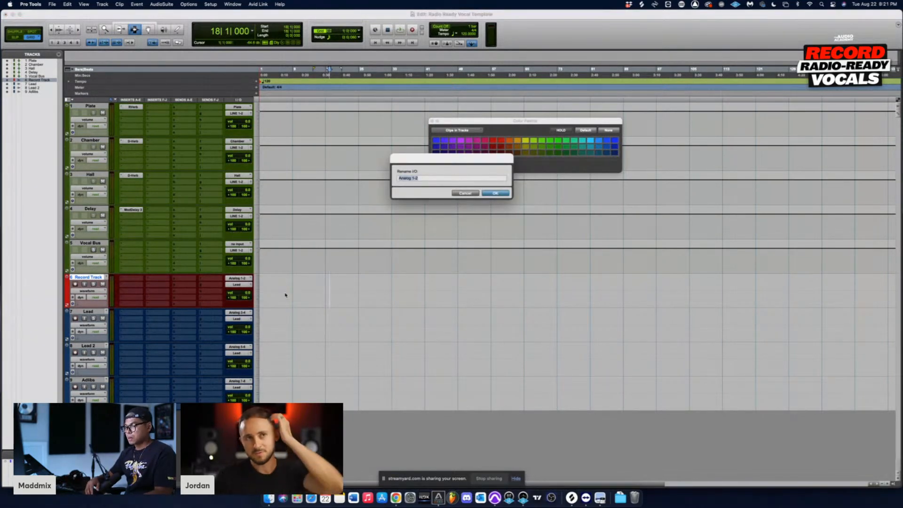
{"action": "key", "text": "Escape"}
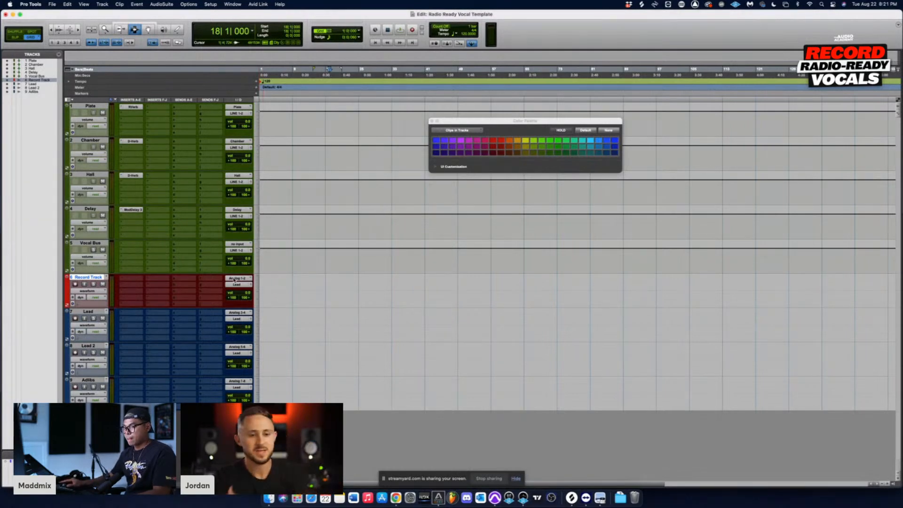
Step: Set the Record Track's input to the Lead stereo bus and its output to LINE 1-2
{"action": "left_click", "coordinate": [236, 279]}
{"action": "mouse_move", "coordinate": [243, 284]}
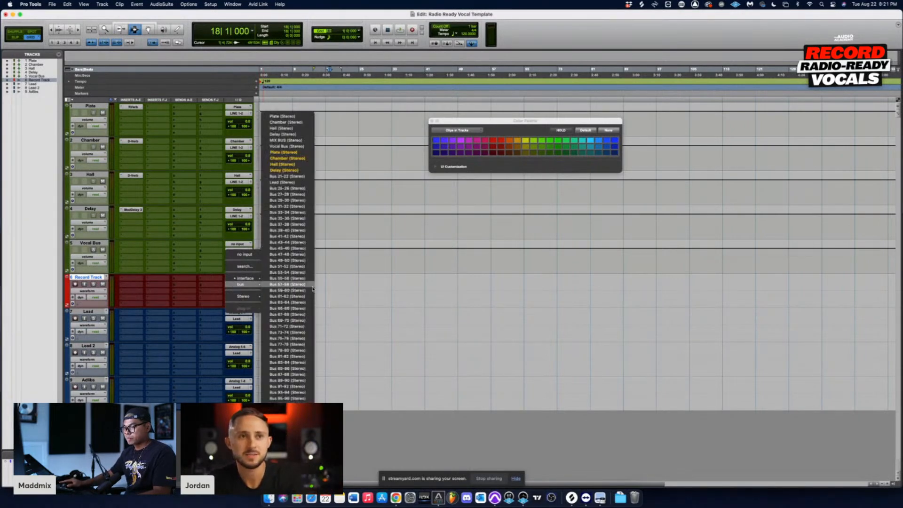
{"action": "left_click", "coordinate": [287, 182]}
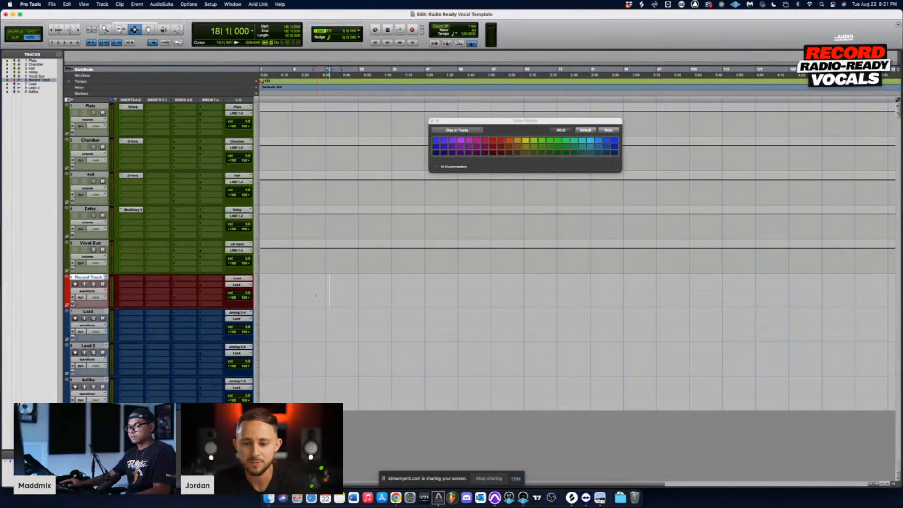
{"action": "left_click", "coordinate": [240, 286]}
{"action": "left_click", "coordinate": [340, 294]}
{"action": "left_click", "coordinate": [354, 292]}
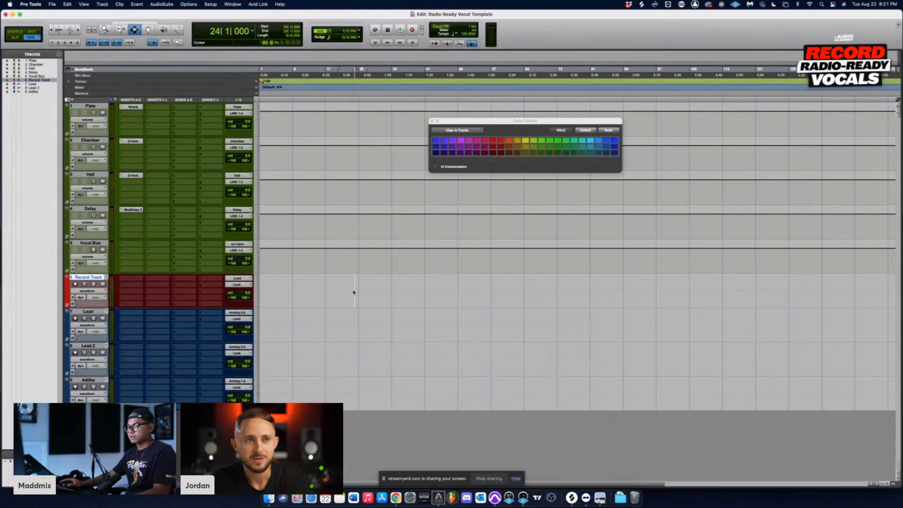
{"action": "left_click", "coordinate": [334, 293]}
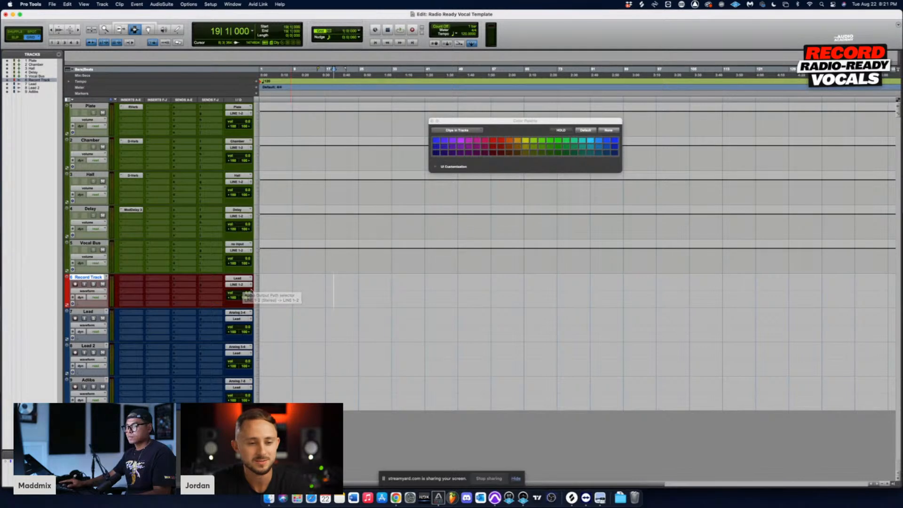
Step: Set the Record Track to no input and route its output to the Lead stereo bus
{"action": "left_click", "coordinate": [239, 244]}
{"action": "left_click", "coordinate": [243, 257]}
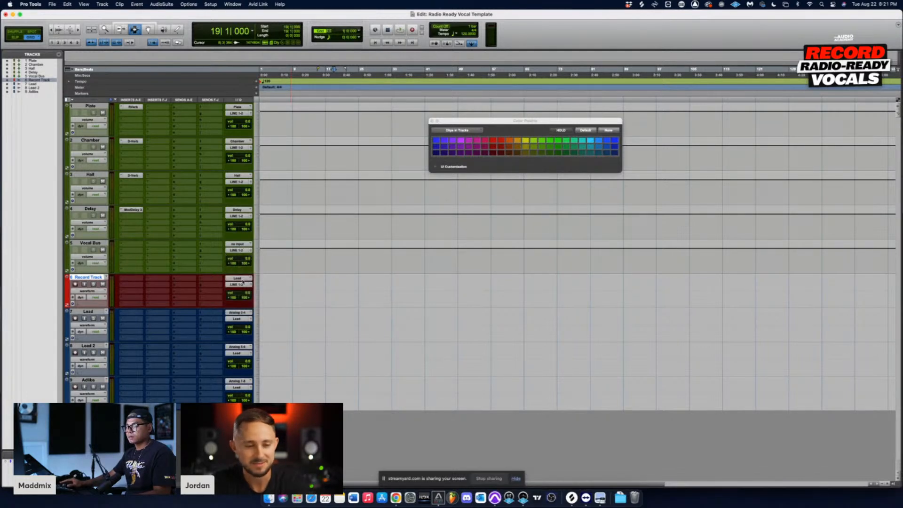
{"action": "left_click", "coordinate": [238, 250]}
{"action": "mouse_move", "coordinate": [240, 290]}
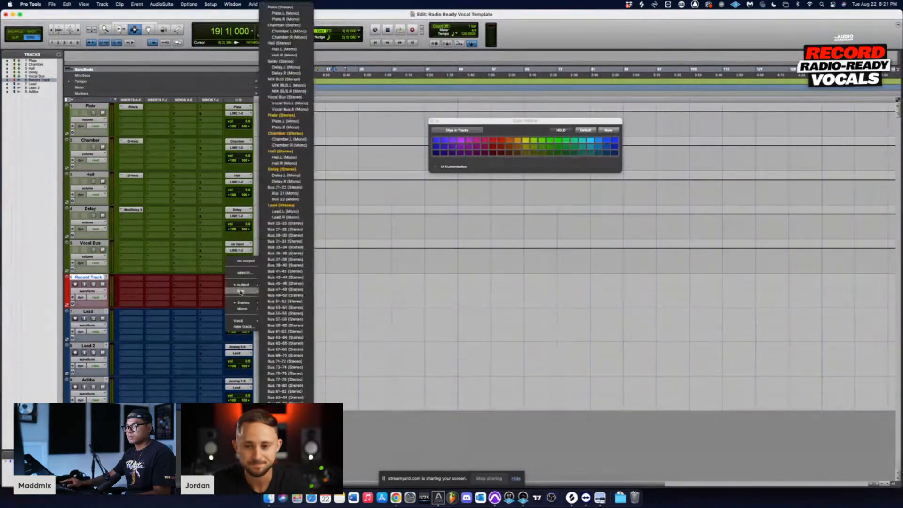
{"action": "left_click", "coordinate": [279, 214]}
{"action": "left_click", "coordinate": [290, 324]}
{"action": "left_click_drag", "start_coordinate": [291, 323], "coordinate": [314, 361]}
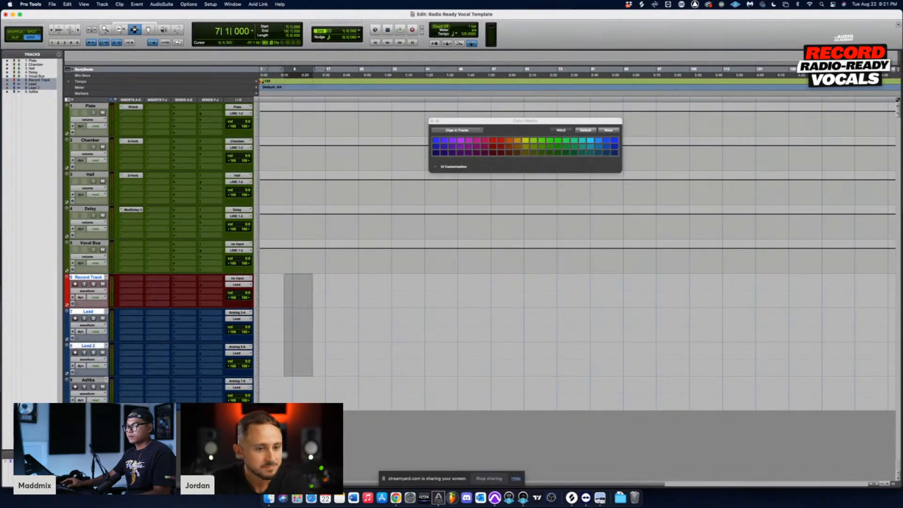
{"action": "left_click_drag", "start_coordinate": [276, 259], "coordinate": [330, 261]}
{"action": "left_click_drag", "start_coordinate": [297, 293], "coordinate": [438, 395]}
{"action": "left_click", "coordinate": [335, 304]}
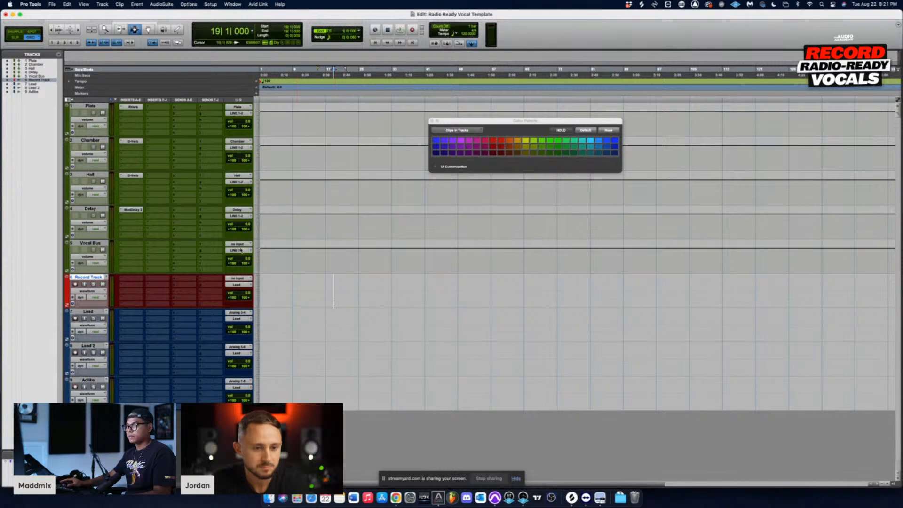
Step: Set the Vocal Bus track's input to the Lead stereo bus
{"action": "left_click", "coordinate": [237, 244]}
{"action": "mouse_move", "coordinate": [241, 251]}
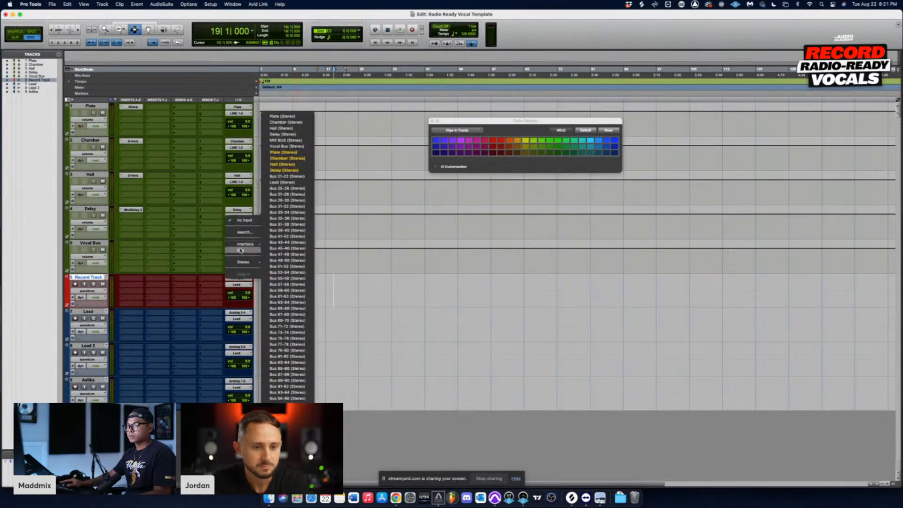
{"action": "left_click", "coordinate": [294, 182]}
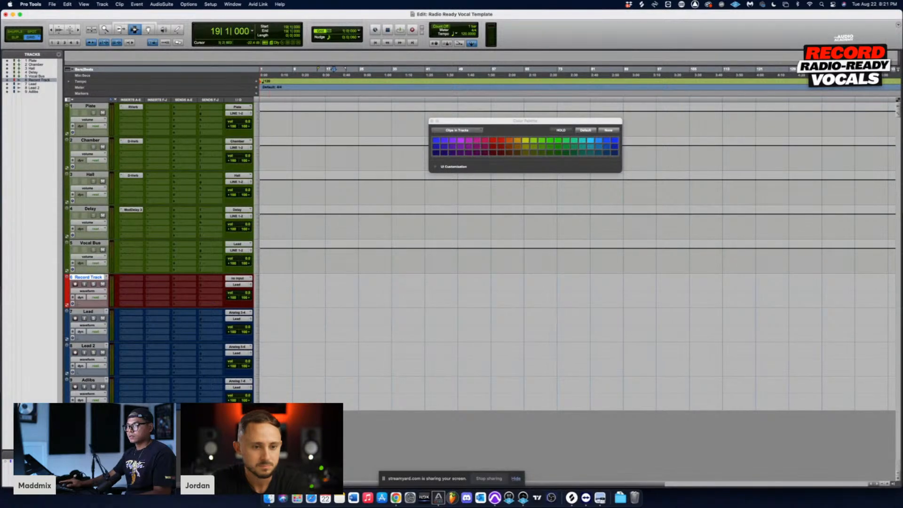
Step: Examine the interface input options offered for the stereo Record Track
{"action": "left_click_drag", "start_coordinate": [293, 284], "coordinate": [342, 284]}
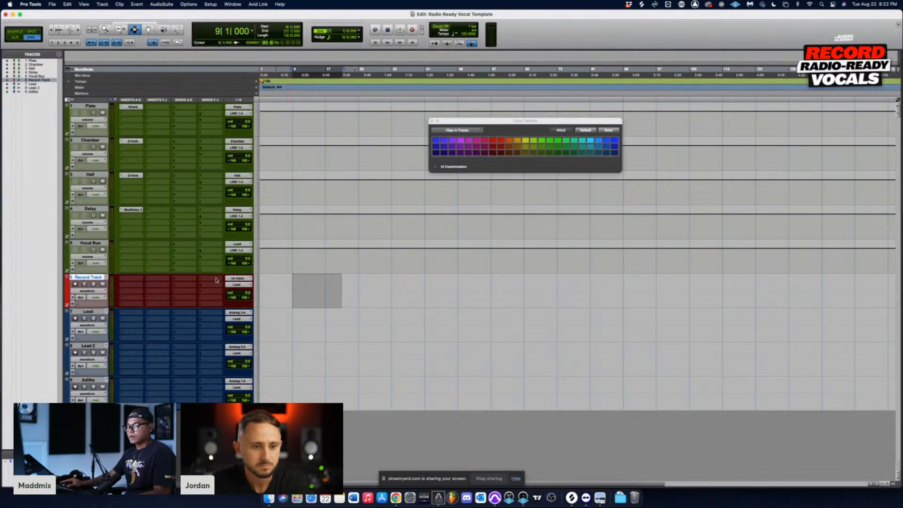
{"action": "left_click", "coordinate": [94, 279]}
{"action": "left_click", "coordinate": [236, 278]}
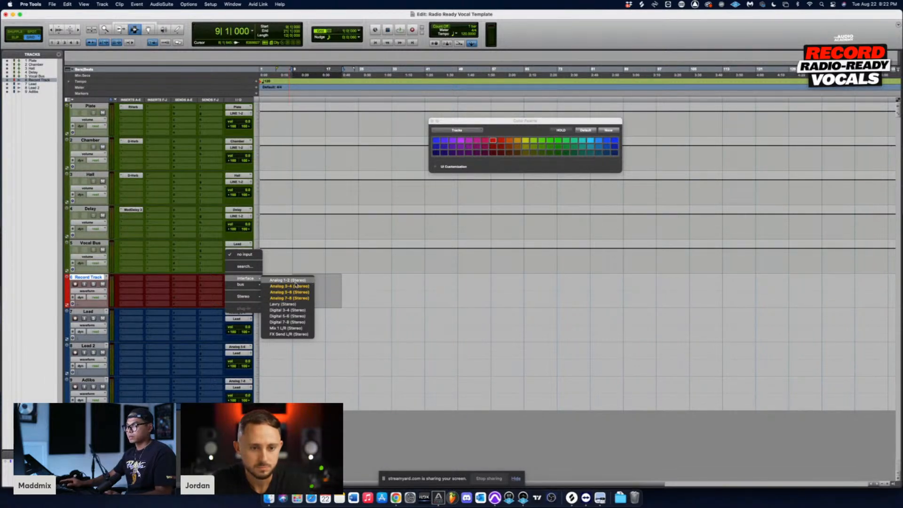
{"action": "left_click", "coordinate": [369, 284]}
{"action": "left_click", "coordinate": [292, 285]}
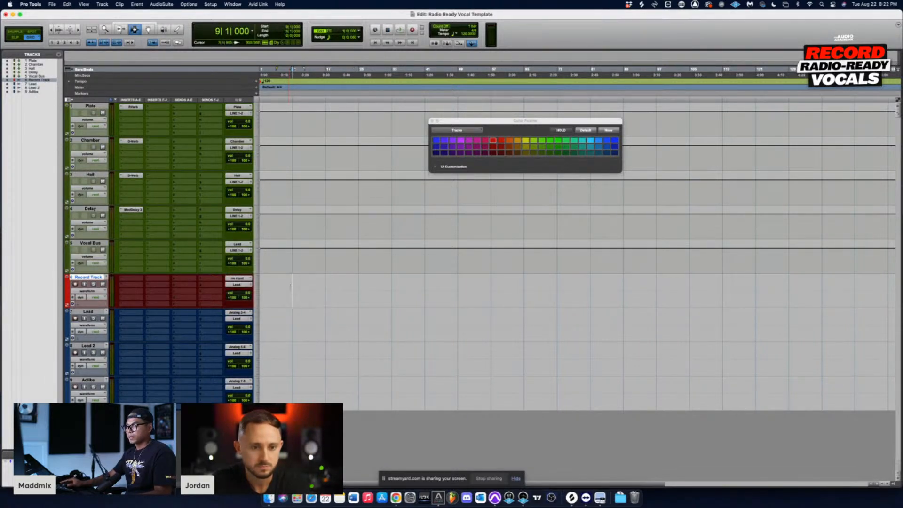
{"action": "left_click", "coordinate": [239, 279]}
{"action": "left_click", "coordinate": [193, 285]}
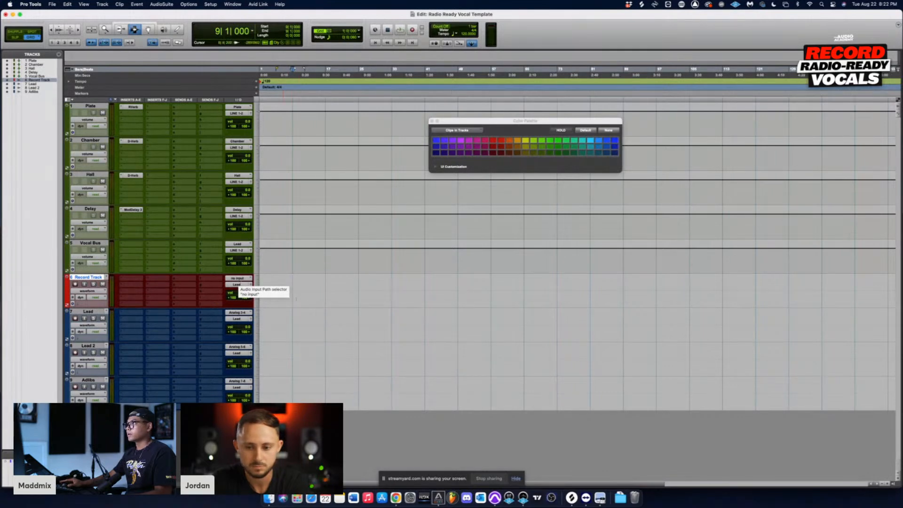
{"action": "left_click", "coordinate": [293, 297]}
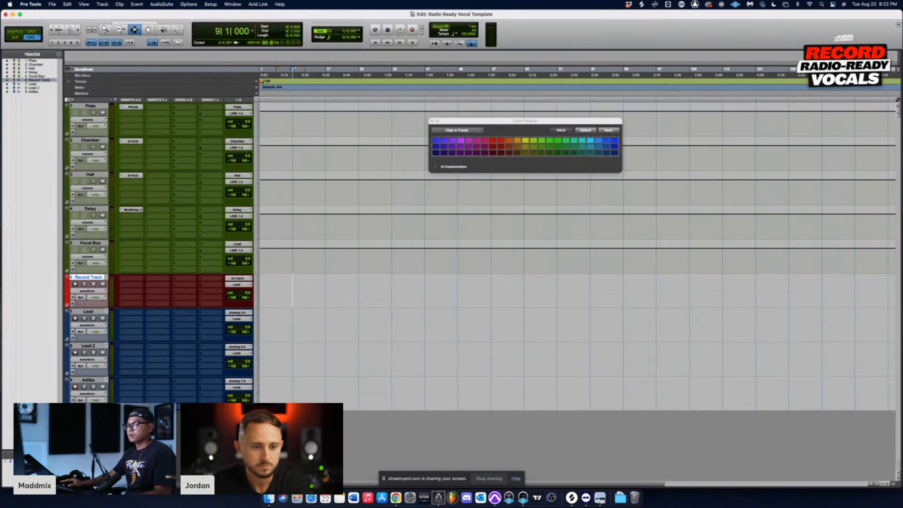
{"action": "left_click", "coordinate": [282, 280]}
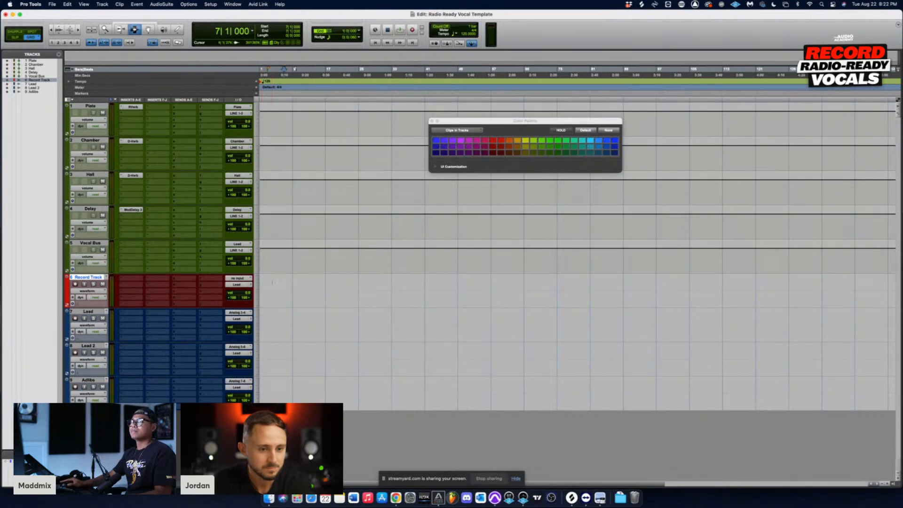
Step: Create four new mono audio tracks and move them above the Record Track, directly below Vocal Bus
{"action": "left_click_drag", "start_coordinate": [278, 288], "coordinate": [332, 292]}
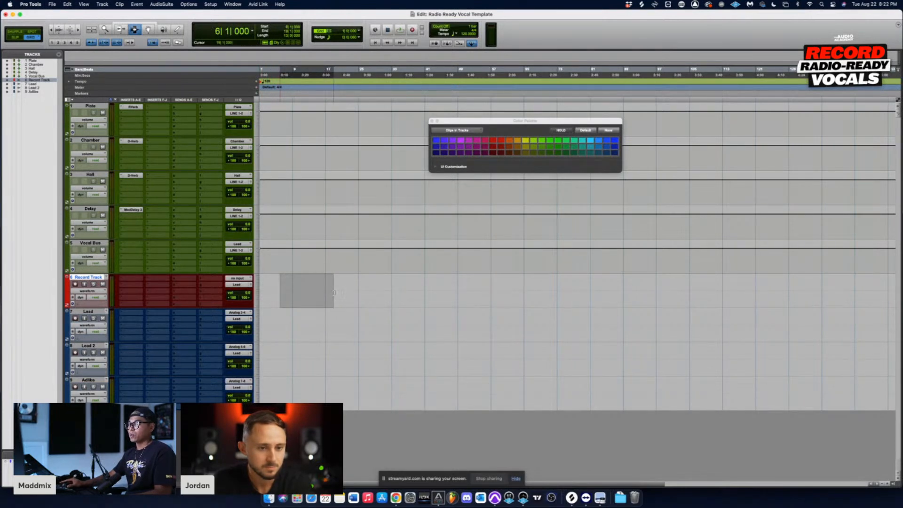
{"action": "key", "text": "shift+super+n"}
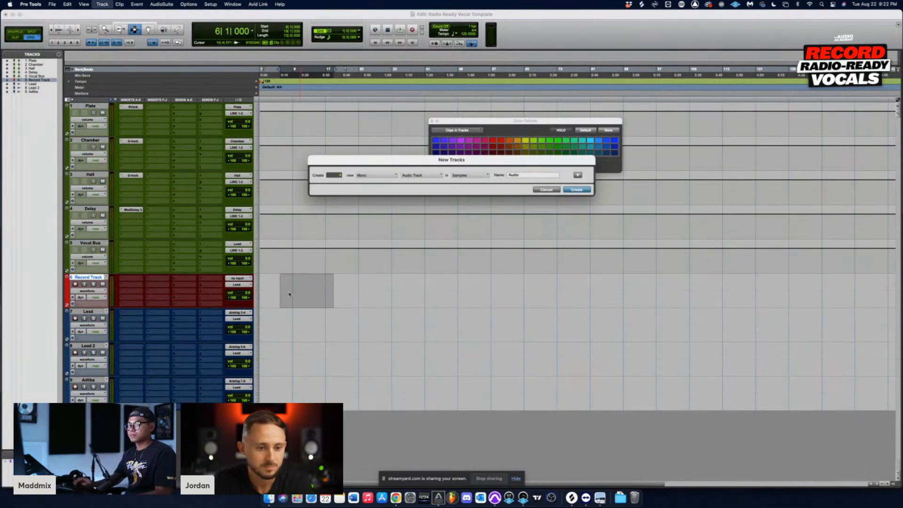
{"action": "key", "text": "Return"}
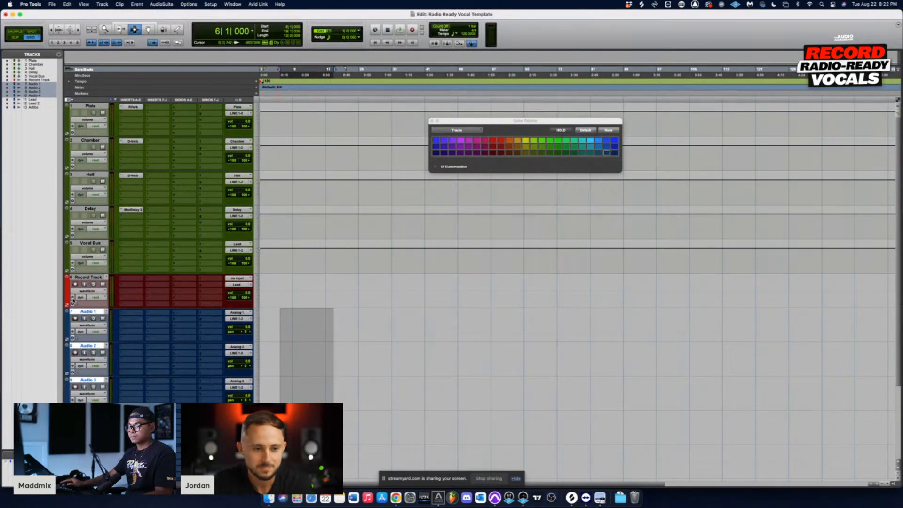
{"action": "left_click_drag", "start_coordinate": [92, 313], "coordinate": [93, 282]}
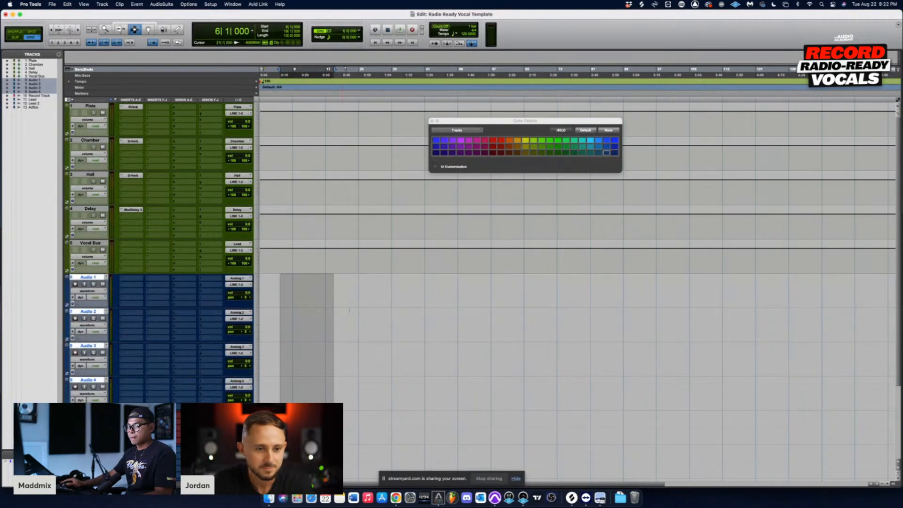
{"action": "scroll", "coordinate": [349, 311], "scroll_direction": "down", "scroll_amount": 3}
{"action": "left_click", "coordinate": [293, 331]}
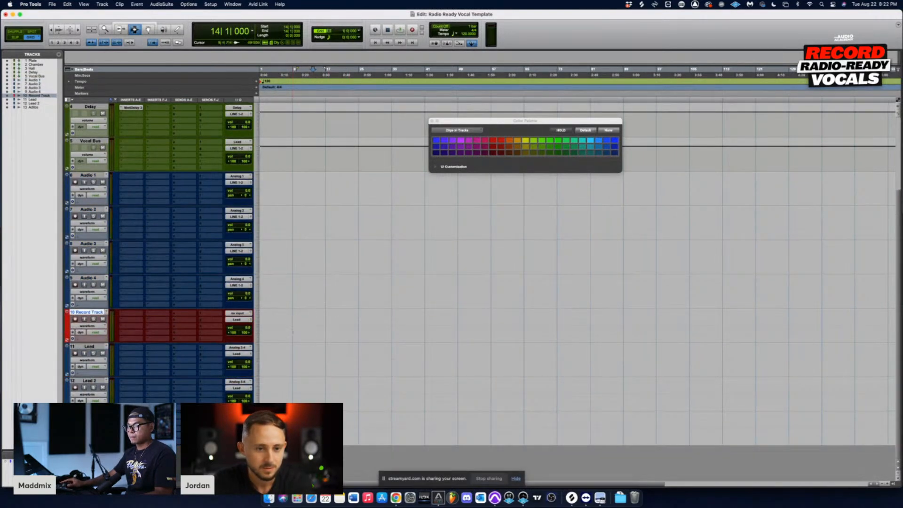
{"action": "left_click_drag", "start_coordinate": [284, 189], "coordinate": [313, 294]}
{"action": "left_click", "coordinate": [296, 345]}
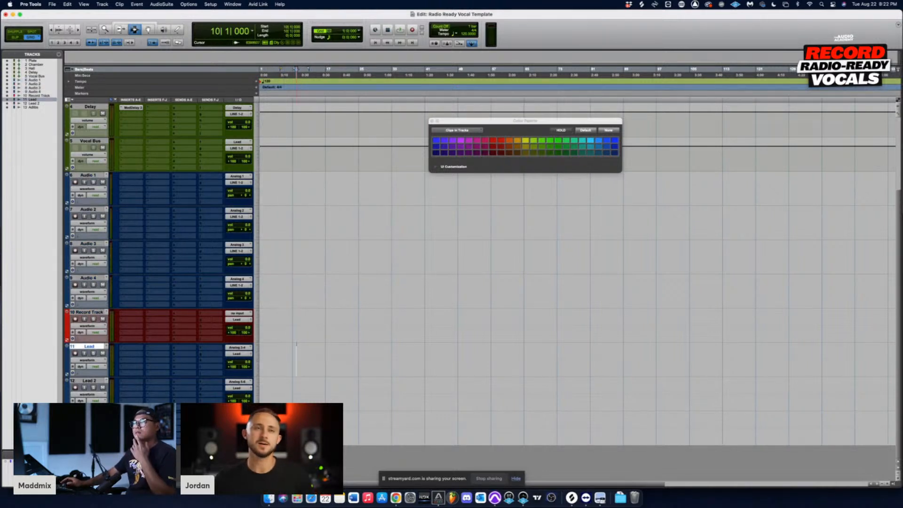
{"action": "double_click", "coordinate": [88, 175]}
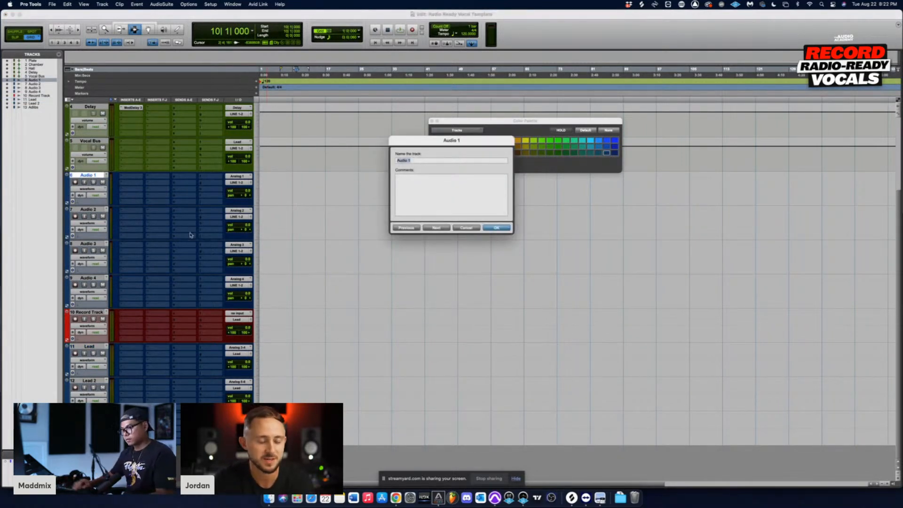
{"action": "key", "text": "Escape"}
Step: Delete the old stereo Record Track, Lead, Lead 2 and Adlibs tracks
{"action": "left_click_drag", "start_coordinate": [304, 332], "coordinate": [379, 442]}
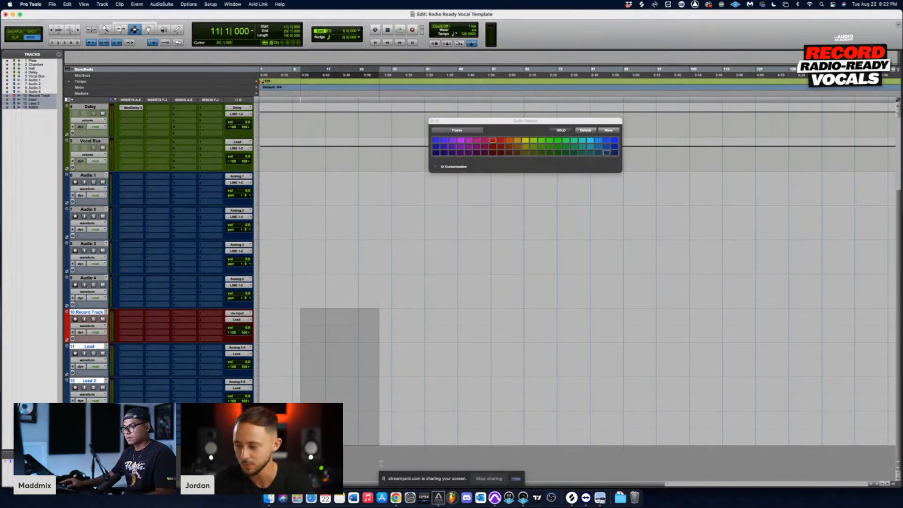
{"action": "right_click", "coordinate": [93, 313]}
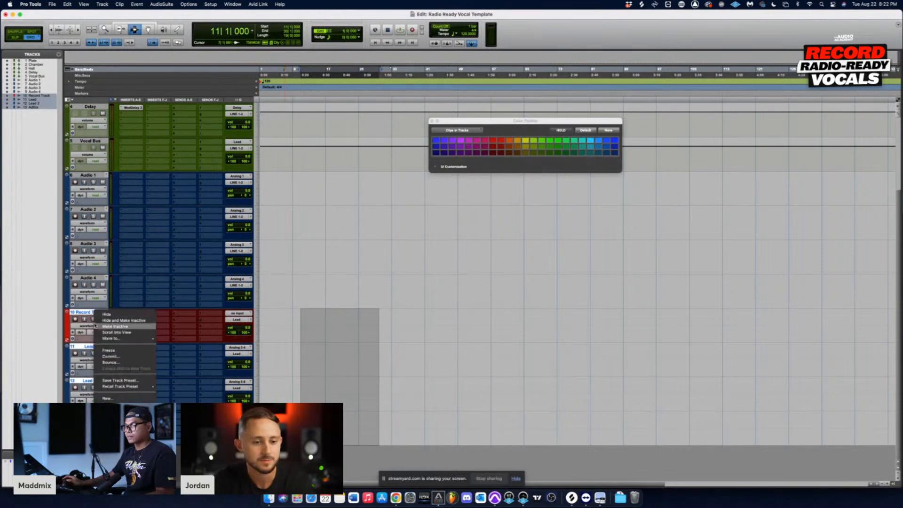
{"action": "left_click", "coordinate": [393, 270]}
{"action": "scroll", "coordinate": [393, 270], "scroll_direction": "up", "scroll_amount": 3}
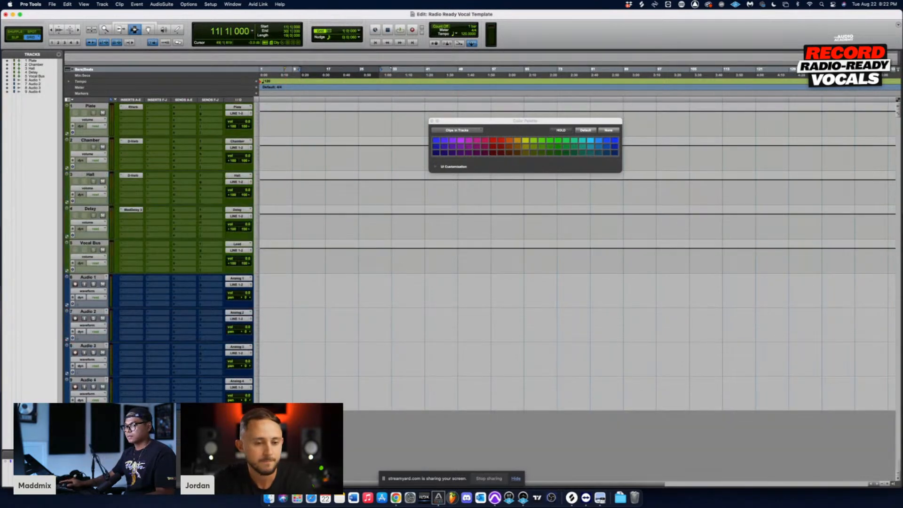
Step: Rename the Audio 1 track as Record Track
{"action": "left_click_drag", "start_coordinate": [304, 274], "coordinate": [362, 385]}
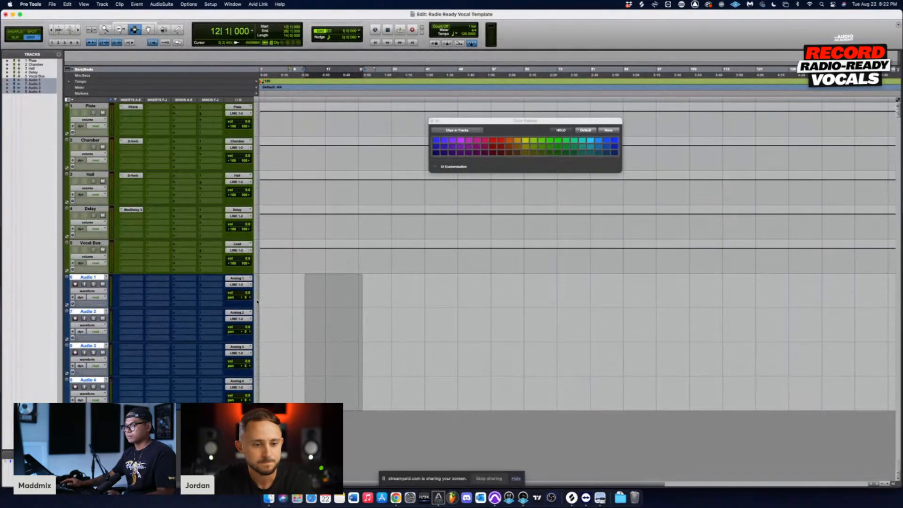
{"action": "double_click", "coordinate": [87, 278]}
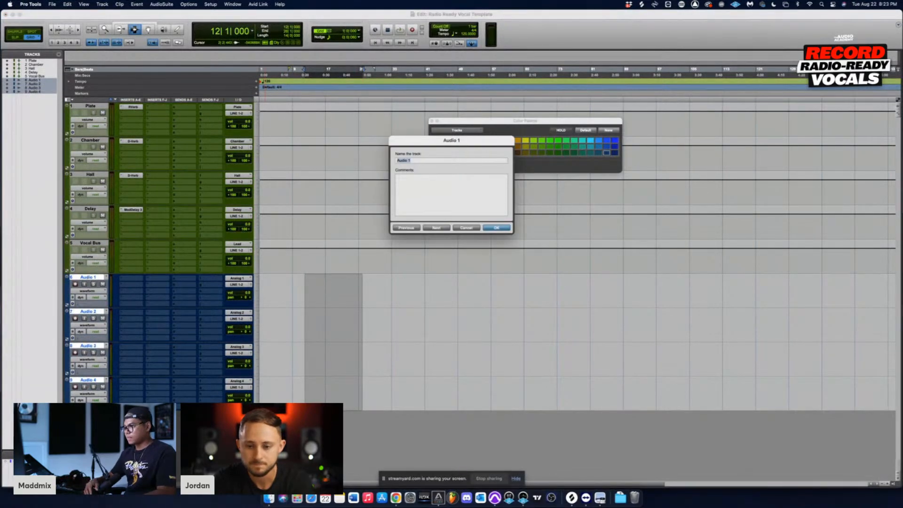
{"action": "type", "text": "RE"}
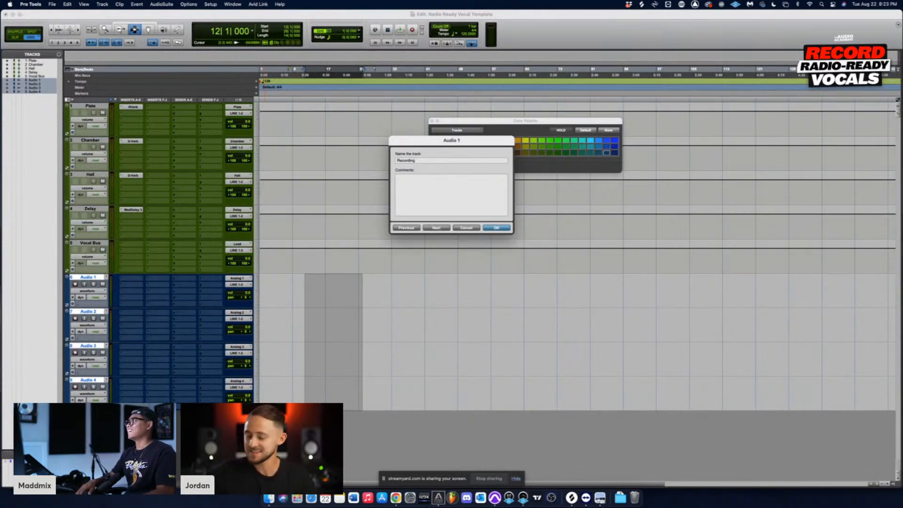
{"action": "key", "text": "BackSpace"}
{"action": "key", "text": "BackSpace"}
{"action": "key", "text": "BackSpace"}
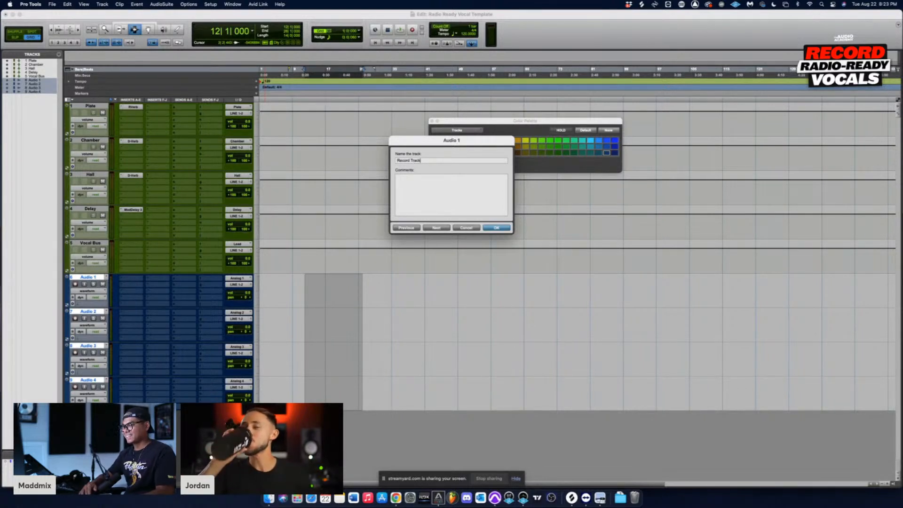
{"action": "key", "text": "Return"}
{"action": "left_click", "coordinate": [322, 290]}
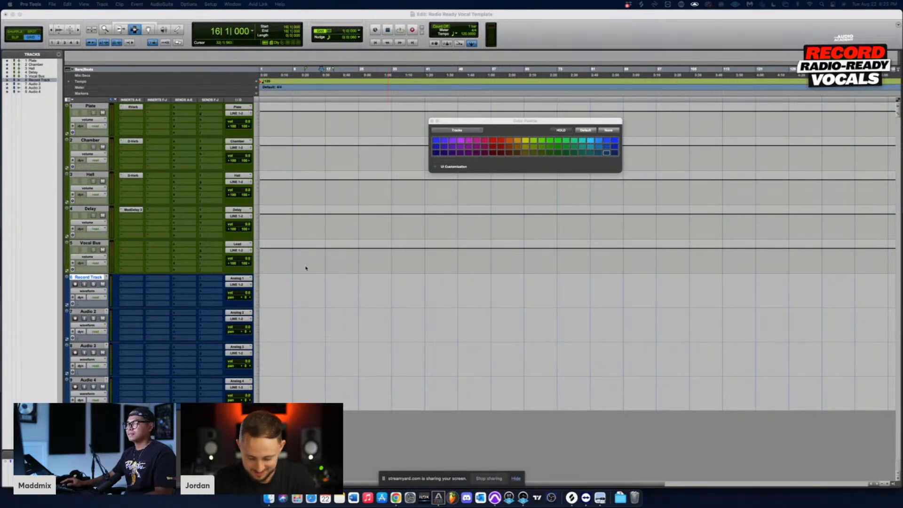
Step: Color the new mono Record Track red
{"action": "left_click_drag", "start_coordinate": [301, 289], "coordinate": [321, 289]}
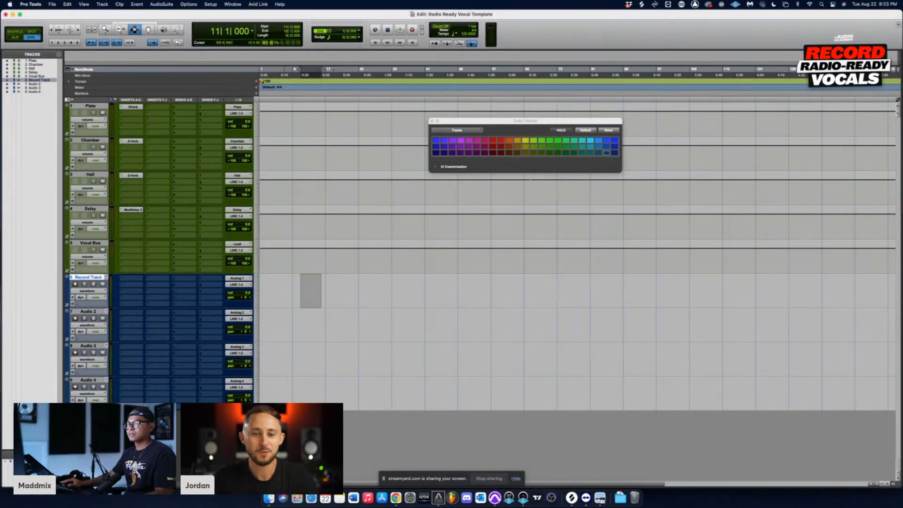
{"action": "left_click", "coordinate": [493, 140]}
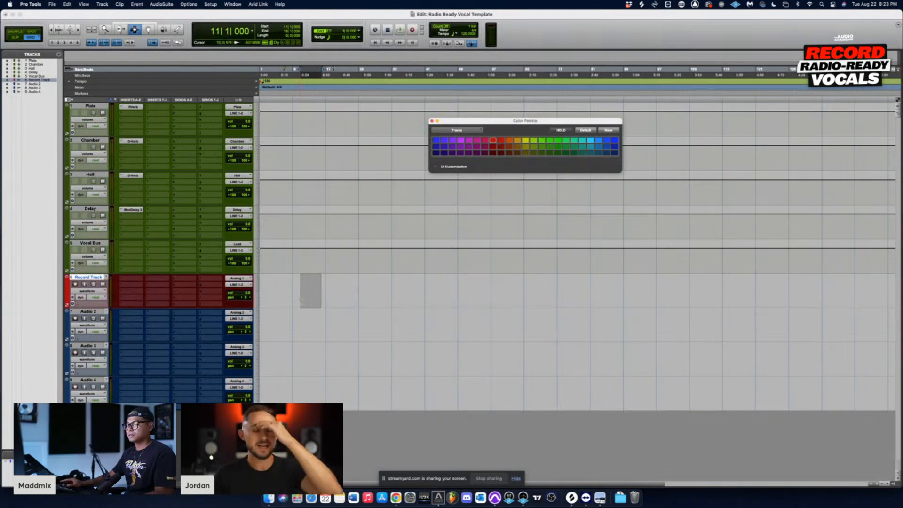
{"action": "left_click", "coordinate": [300, 301]}
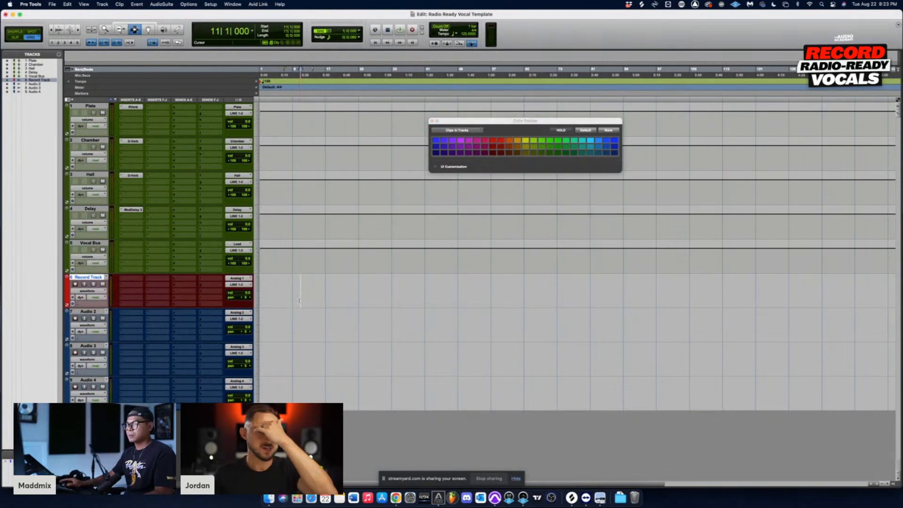
Step: Rename the Audio 2 track as LEAD and the Audio 3 track as LEAD 2
{"action": "left_click", "coordinate": [88, 311]}
{"action": "double_click", "coordinate": [88, 311]}
{"action": "type", "text": "AAD"}
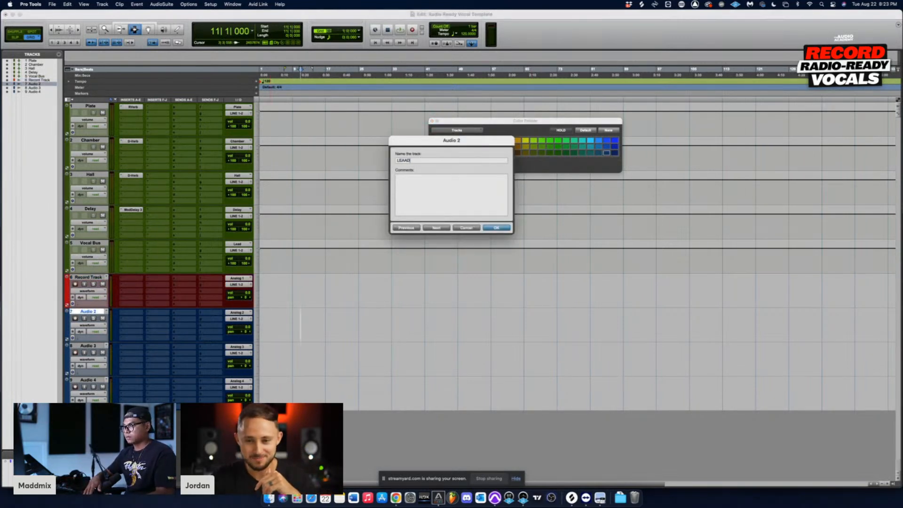
{"action": "key", "text": "BackSpace"}
{"action": "key", "text": "BackSpace"}
{"action": "type", "text": "D"}
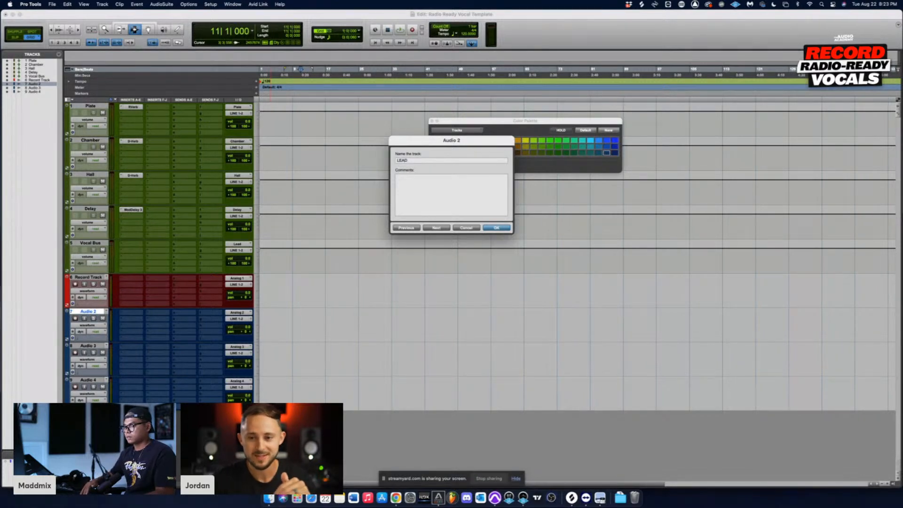
{"action": "key", "text": "super+Right"}
{"action": "type", "text": "LEAD 0"}
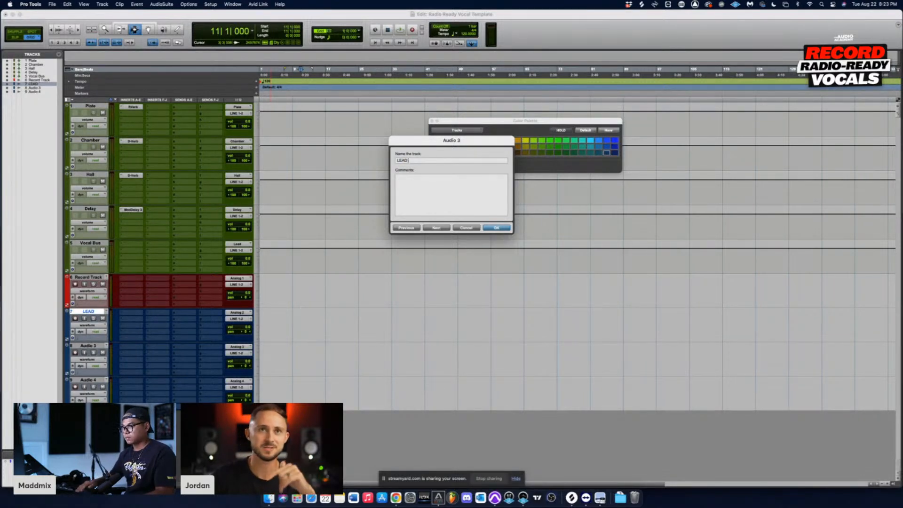
{"action": "key", "text": "BackSpace"}
{"action": "key", "text": "BackSpace"}
{"action": "type", "text": "2"}
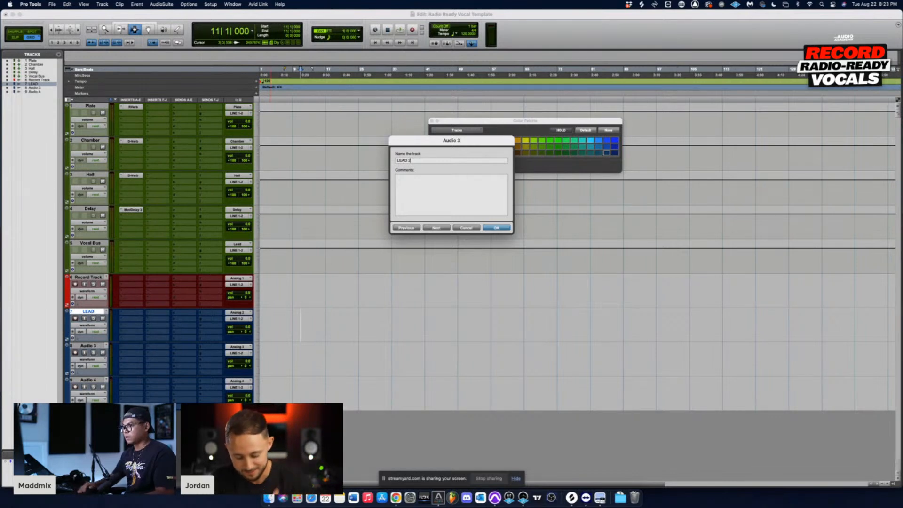
Step: Rename the Audio 4 track as AD LIBS
{"action": "key", "text": "super+Right"}
{"action": "type", "text": "A"}
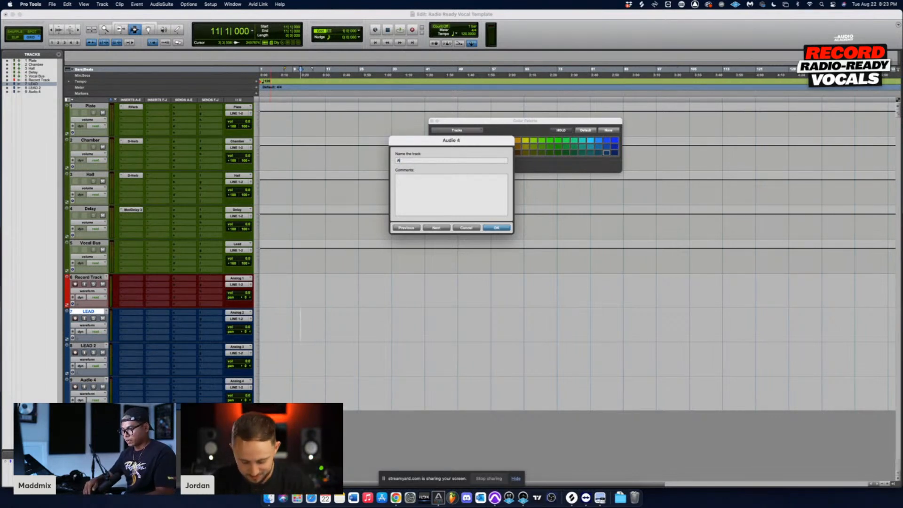
{"action": "type", "text": "D LIBS"}
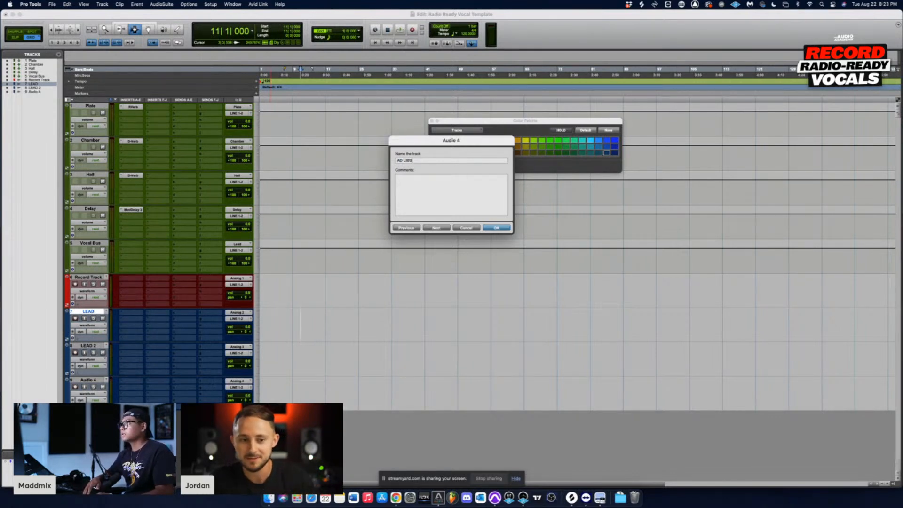
{"action": "key", "text": "Return"}
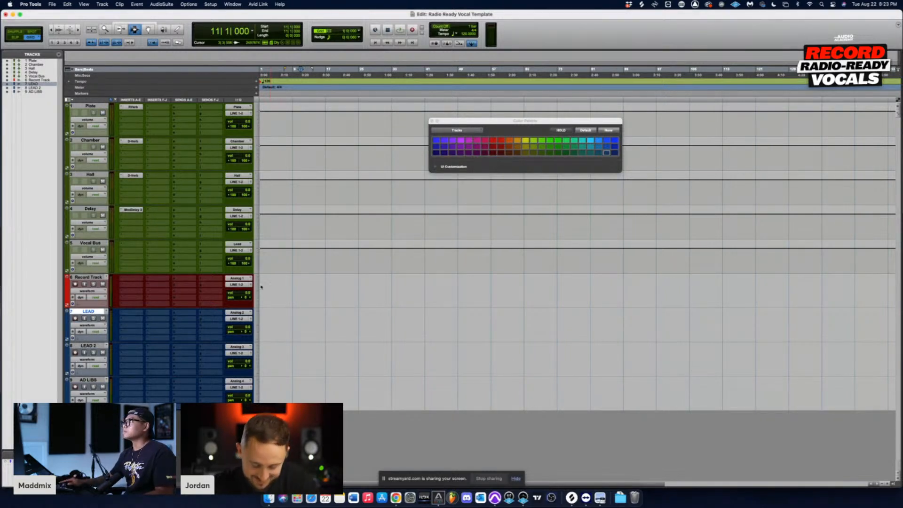
{"action": "left_click", "coordinate": [309, 360]}
{"action": "left_click", "coordinate": [289, 325]}
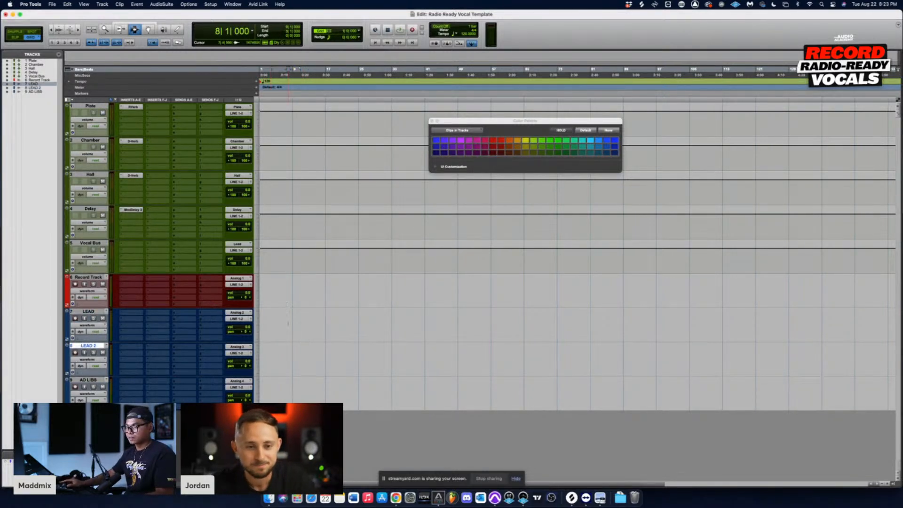
Step: Set the inputs of the Record Track, LEAD, LEAD 2 and AD LIBS tracks to no input together
{"action": "left_click_drag", "start_coordinate": [509, 123], "coordinate": [411, 145]}
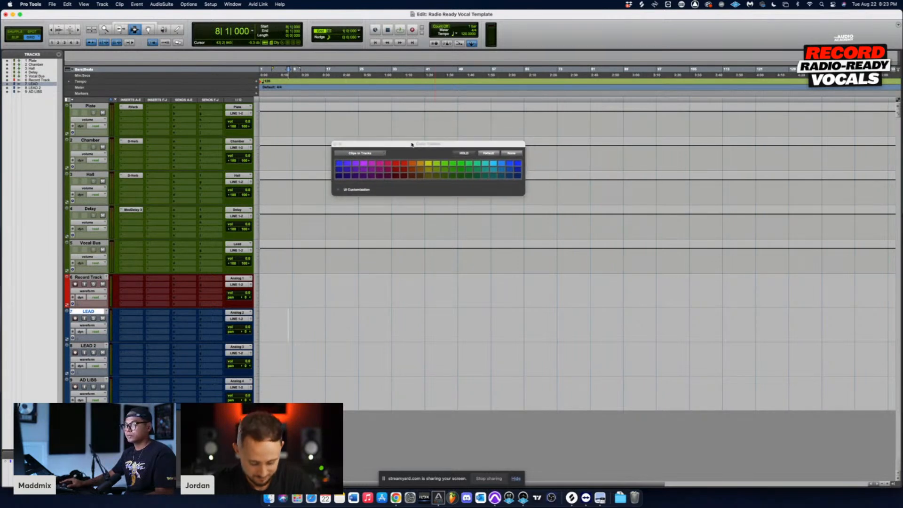
{"action": "left_click_drag", "start_coordinate": [288, 291], "coordinate": [318, 391]}
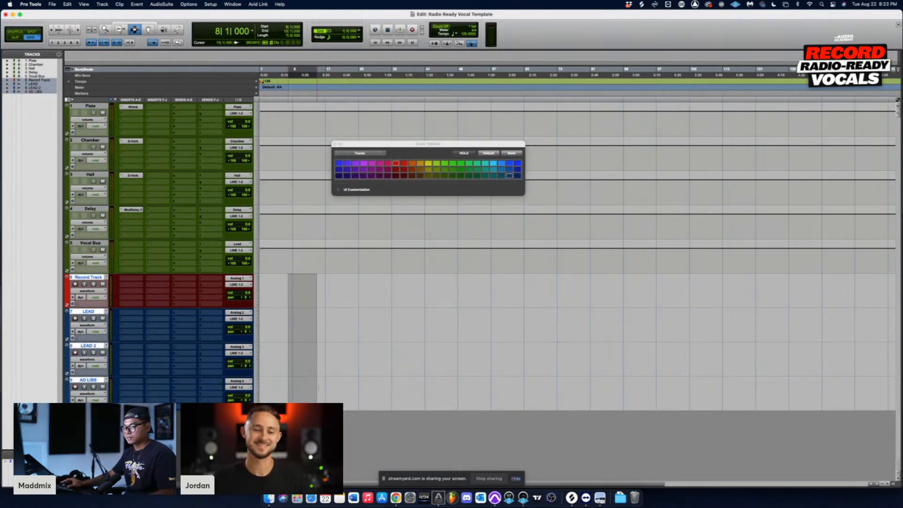
{"action": "left_click", "coordinate": [248, 280]}
{"action": "left_click", "coordinate": [316, 321]}
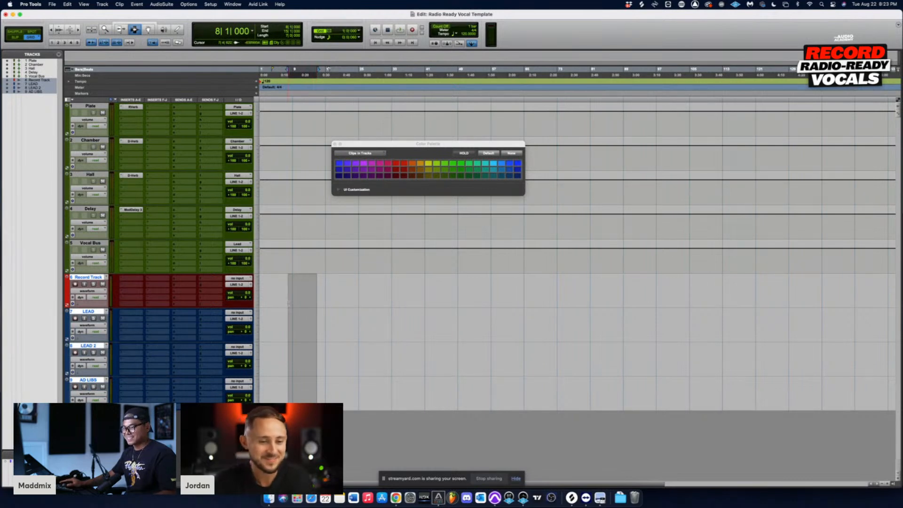
Step: Route the outputs of the Record Track, LEAD, LEAD 2 and AD LIBS tracks to the Lead stereo bus together
{"action": "left_click", "coordinate": [238, 285]}
{"action": "mouse_move", "coordinate": [240, 290]}
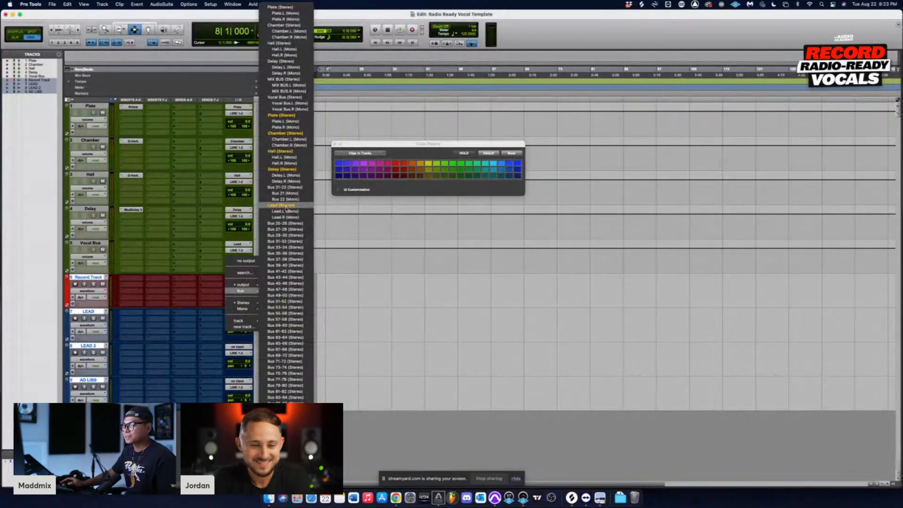
{"action": "left_click", "coordinate": [286, 206]}
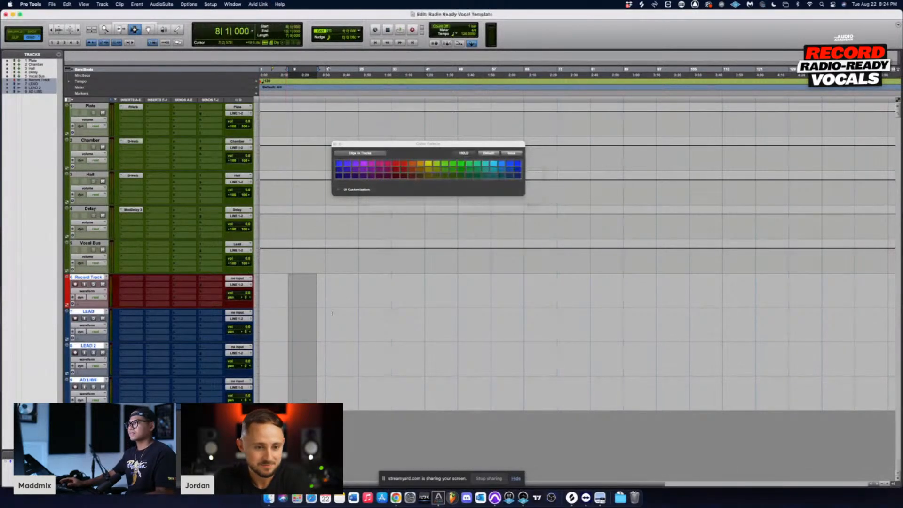
{"action": "left_click", "coordinate": [309, 291]}
Step: Move the color palette clear of the tracks and color the Vocal Bus track red
{"action": "left_click_drag", "start_coordinate": [402, 146], "coordinate": [603, 19]}
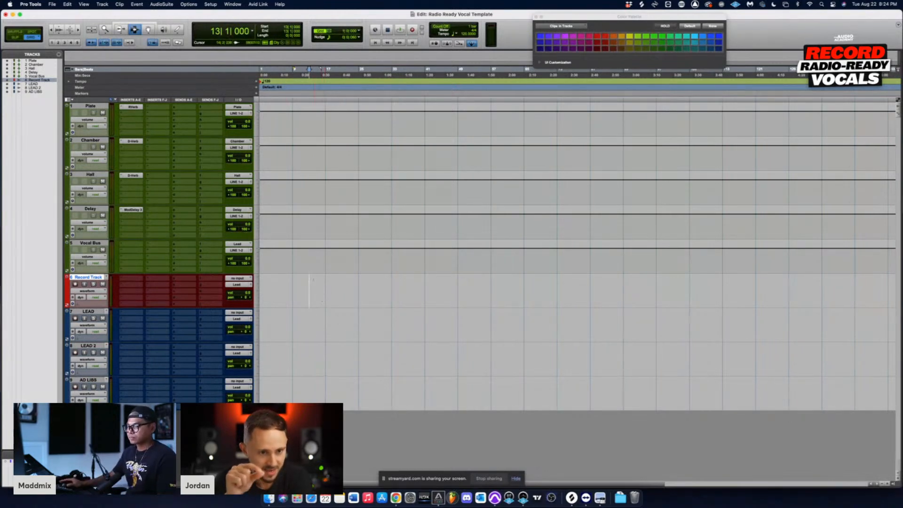
{"action": "left_click", "coordinate": [96, 243]}
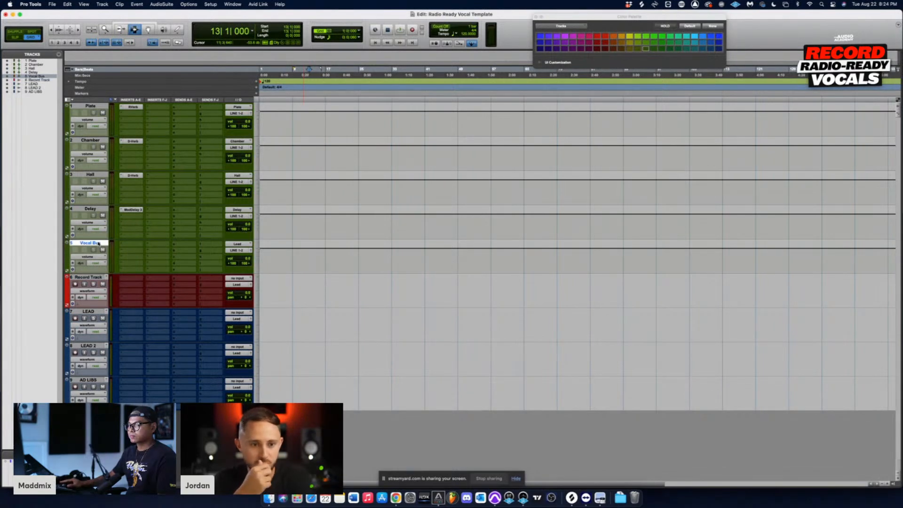
{"action": "left_click", "coordinate": [596, 37]}
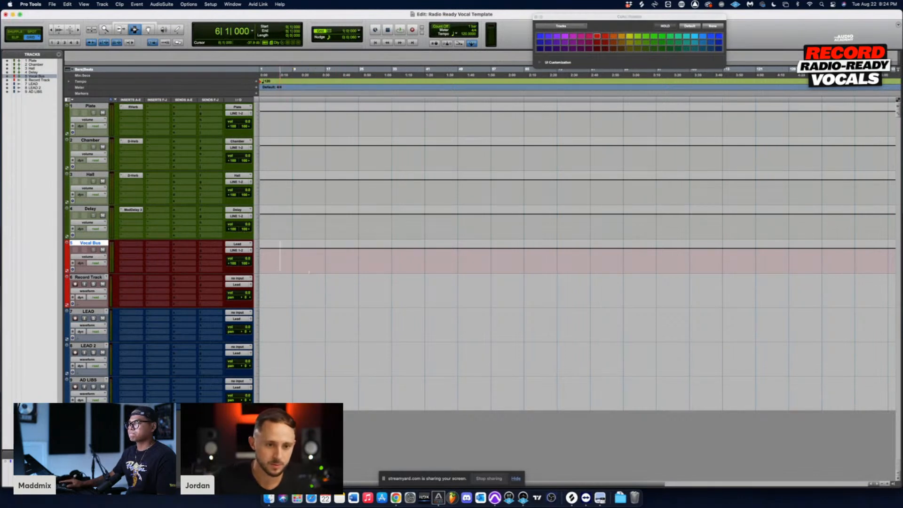
{"action": "left_click_drag", "start_coordinate": [281, 247], "coordinate": [327, 381]}
{"action": "left_click_drag", "start_coordinate": [304, 277], "coordinate": [367, 402]}
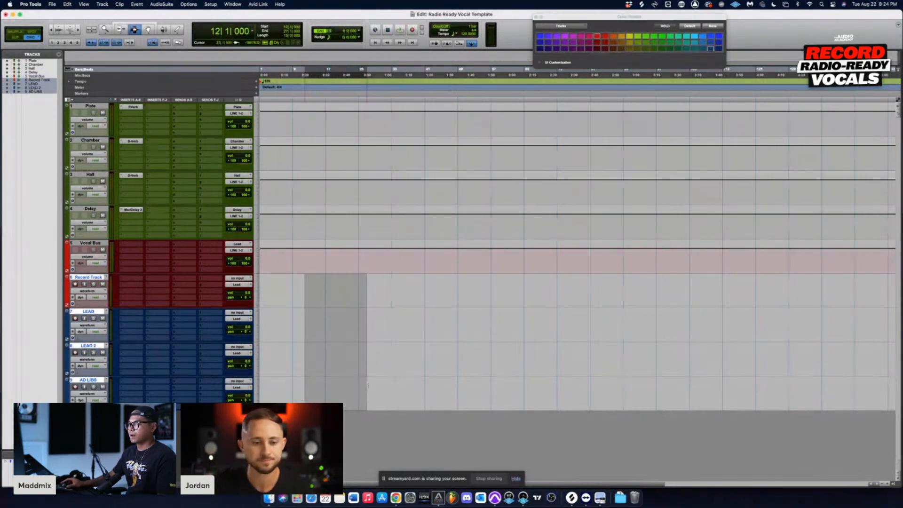
{"action": "left_click", "coordinate": [336, 313]}
{"action": "left_click_drag", "start_coordinate": [309, 237], "coordinate": [339, 123]}
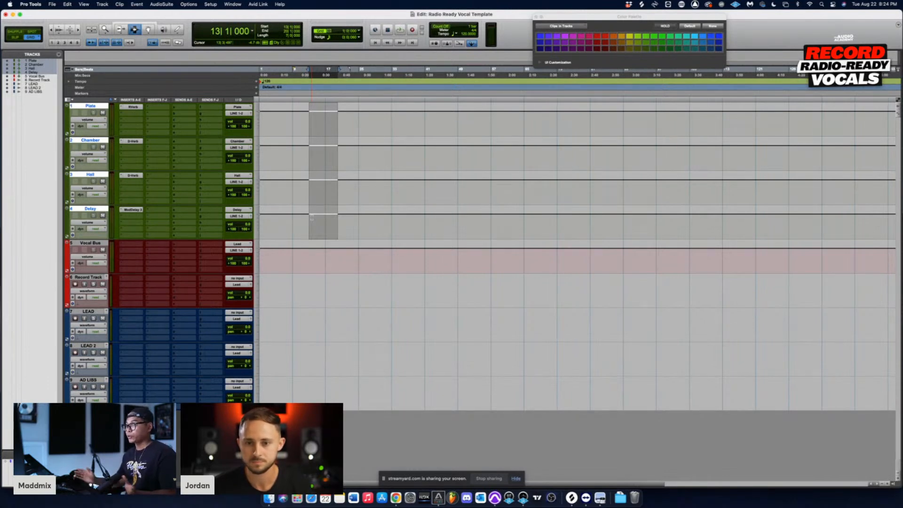
{"action": "left_click_drag", "start_coordinate": [301, 208], "coordinate": [358, 108]}
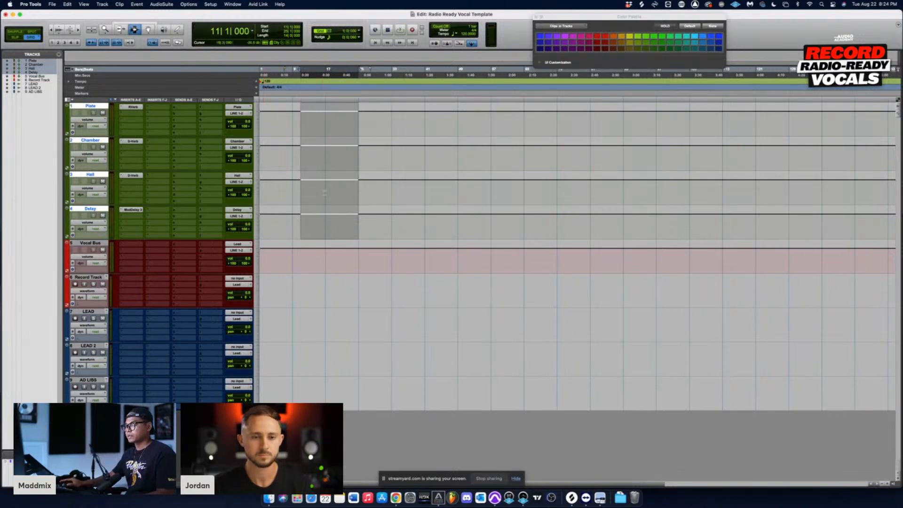
{"action": "left_click", "coordinate": [297, 212]}
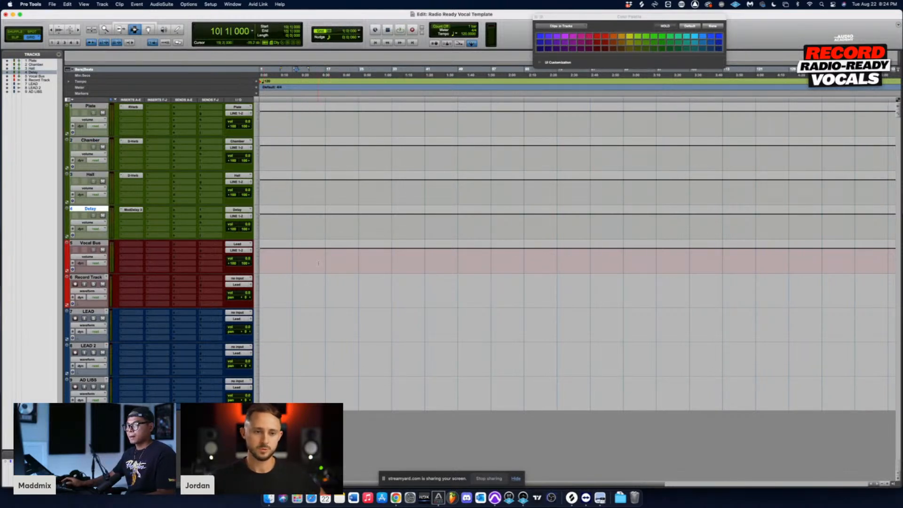
{"action": "left_click_drag", "start_coordinate": [293, 290], "coordinate": [350, 388]}
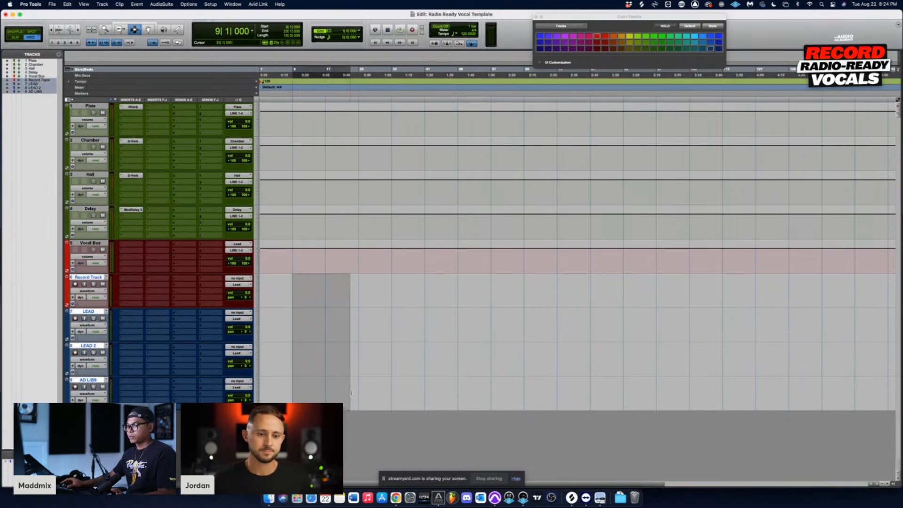
{"action": "left_click_drag", "start_coordinate": [275, 281], "coordinate": [348, 410]}
{"action": "left_click", "coordinate": [305, 292]}
{"action": "left_click", "coordinate": [306, 291]}
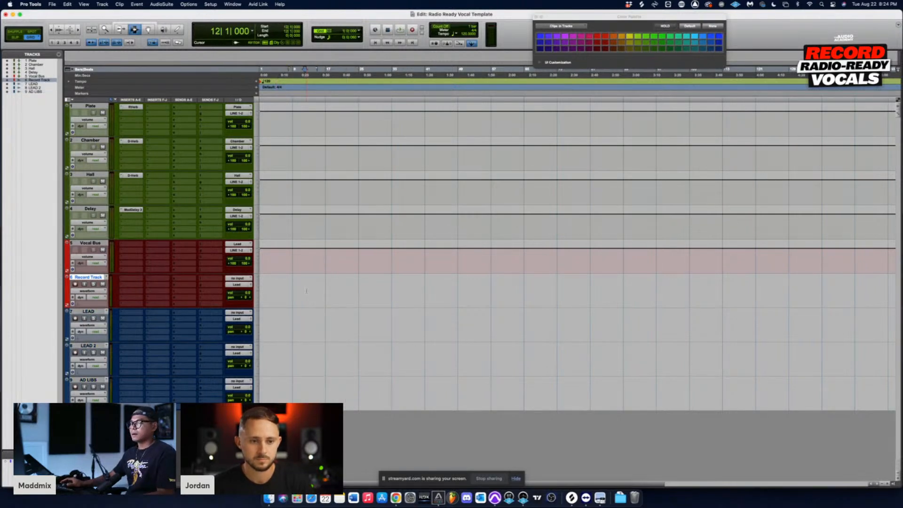
{"action": "left_click_drag", "start_coordinate": [297, 311], "coordinate": [329, 326]}
{"action": "left_click_drag", "start_coordinate": [292, 359], "coordinate": [329, 360]}
{"action": "left_click_drag", "start_coordinate": [330, 392], "coordinate": [358, 393]}
{"action": "left_click_drag", "start_coordinate": [292, 319], "coordinate": [378, 357]}
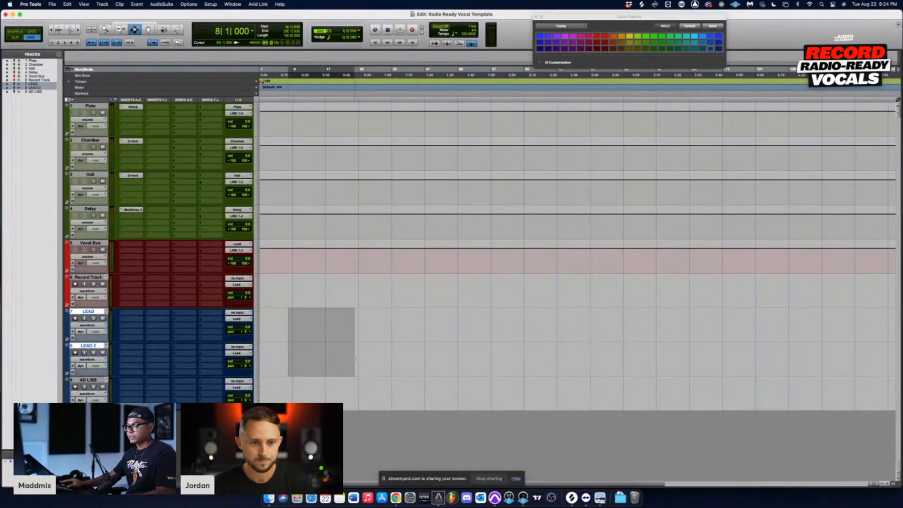
Step: Create a blank clip on the Record Track starting at bar 5 and move it down to the LEAD track
{"action": "left_click_drag", "start_coordinate": [277, 290], "coordinate": [355, 290]}
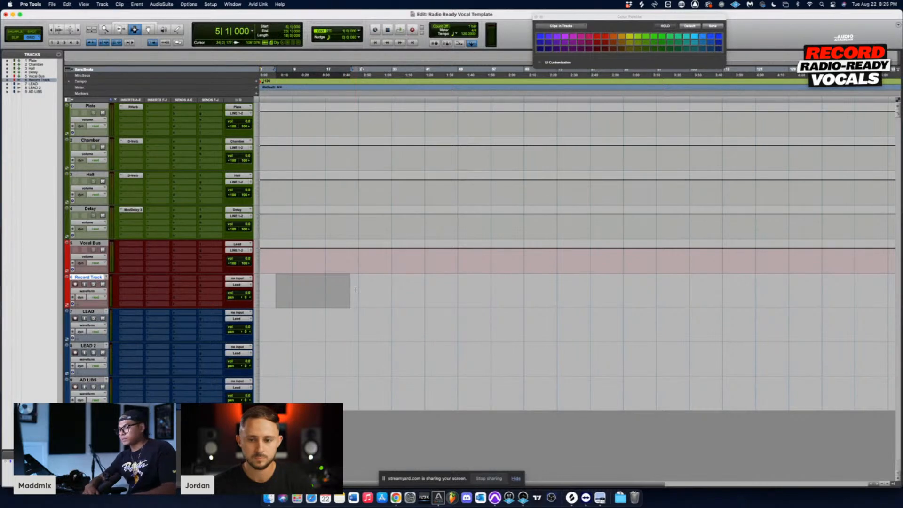
{"action": "key", "text": "alt+shift+3"}
{"action": "left_click", "coordinate": [342, 289]}
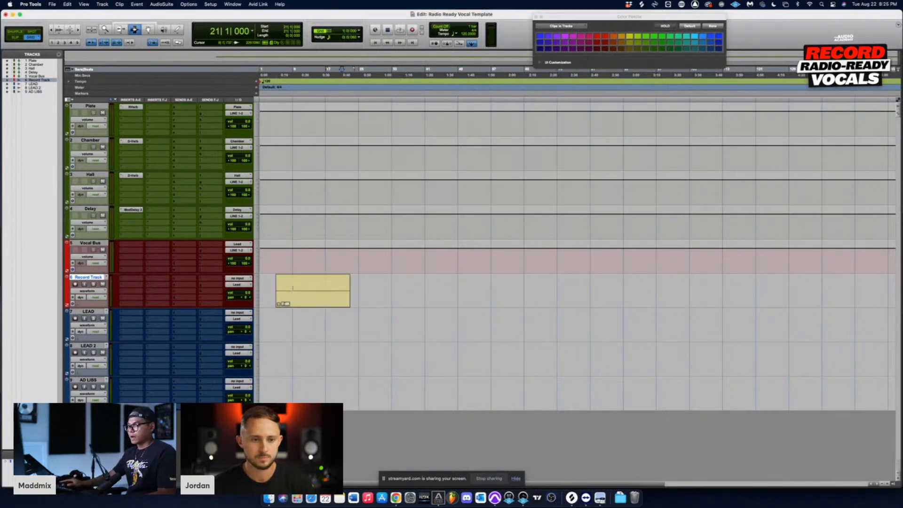
{"action": "left_click_drag", "start_coordinate": [293, 289], "coordinate": [305, 290]}
{"action": "key", "text": "F8"}
{"action": "left_click", "coordinate": [334, 300]}
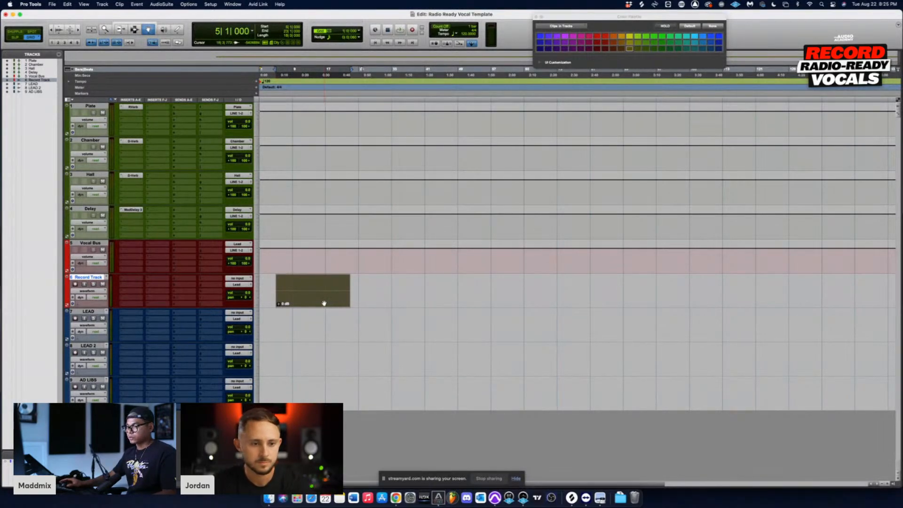
{"action": "left_click_drag", "start_coordinate": [324, 304], "coordinate": [326, 336]}
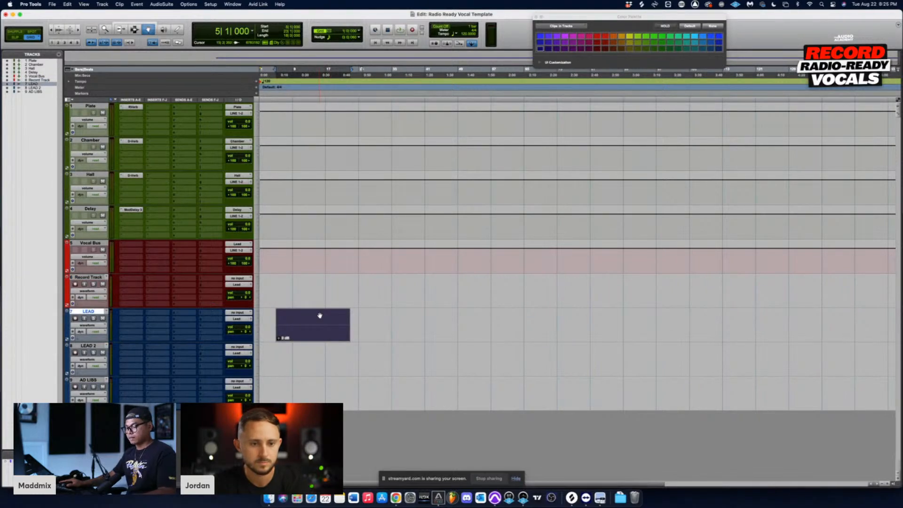
{"action": "key", "text": "F7"}
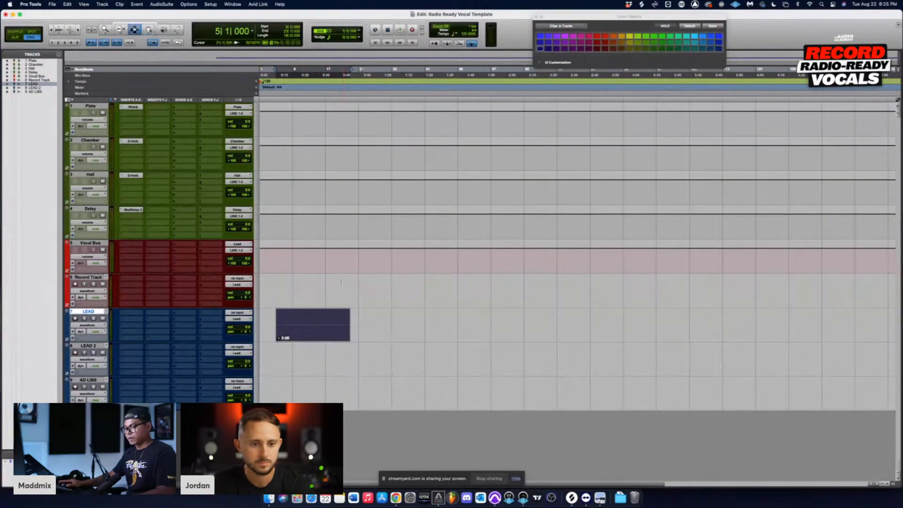
Step: Create a second blank clip on the Record Track starting at bar 20 and move it to LEAD 2, undoing a first move to LEAD
{"action": "left_click_drag", "start_coordinate": [343, 280], "coordinate": [416, 285]}
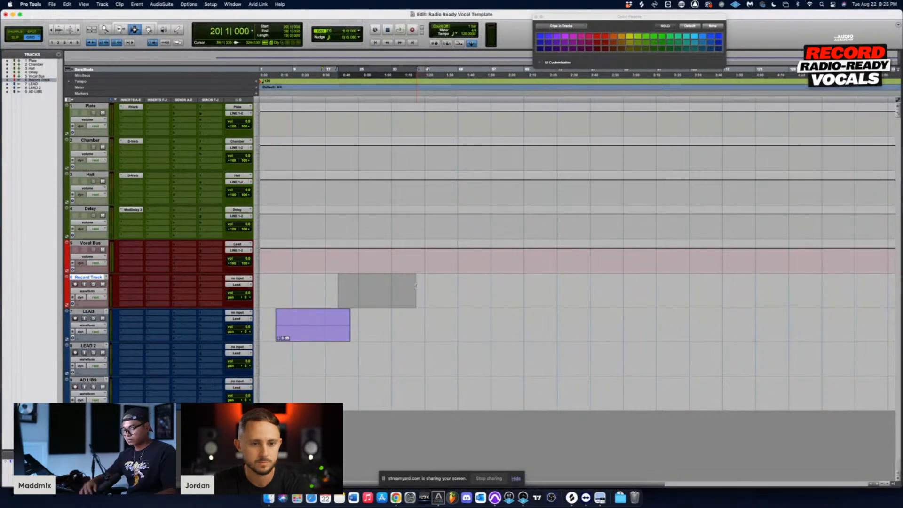
{"action": "key", "text": "alt+shift+3"}
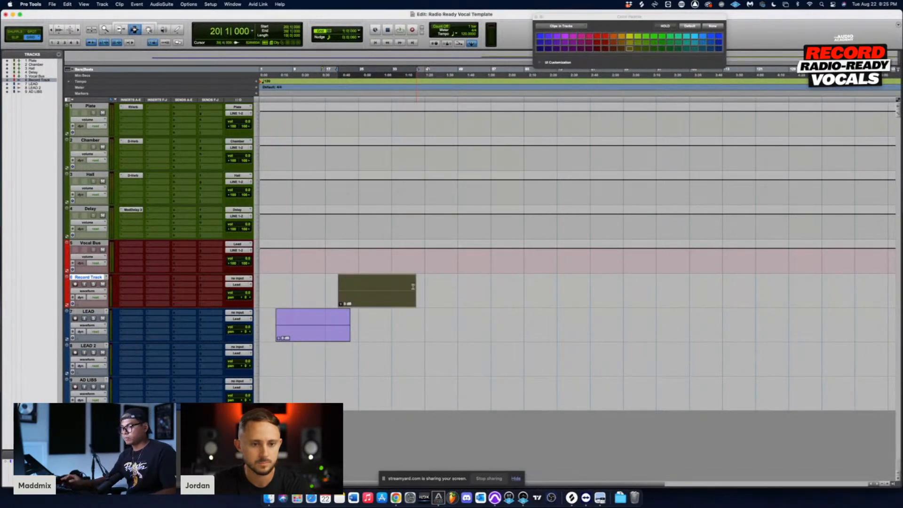
{"action": "key", "text": "F8"}
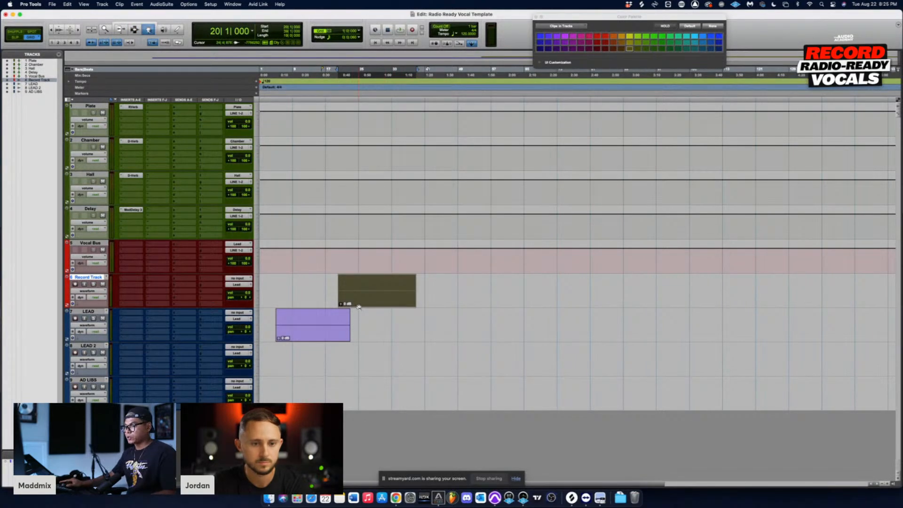
{"action": "left_click_drag", "start_coordinate": [358, 307], "coordinate": [360, 341]}
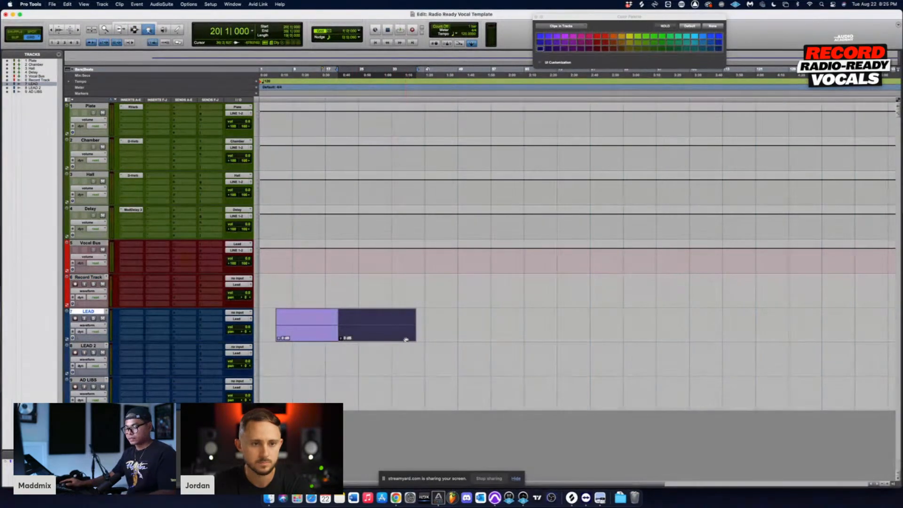
{"action": "key", "text": "super+z"}
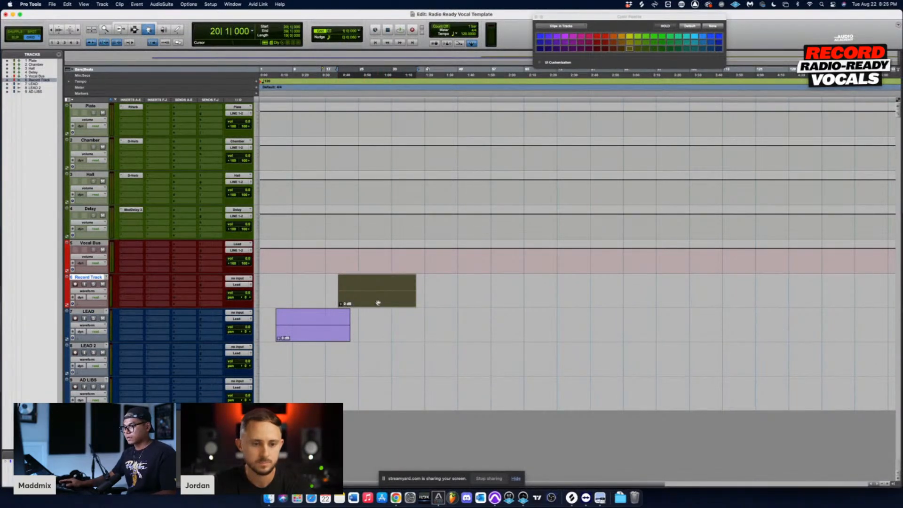
{"action": "left_click_drag", "start_coordinate": [378, 302], "coordinate": [373, 359]}
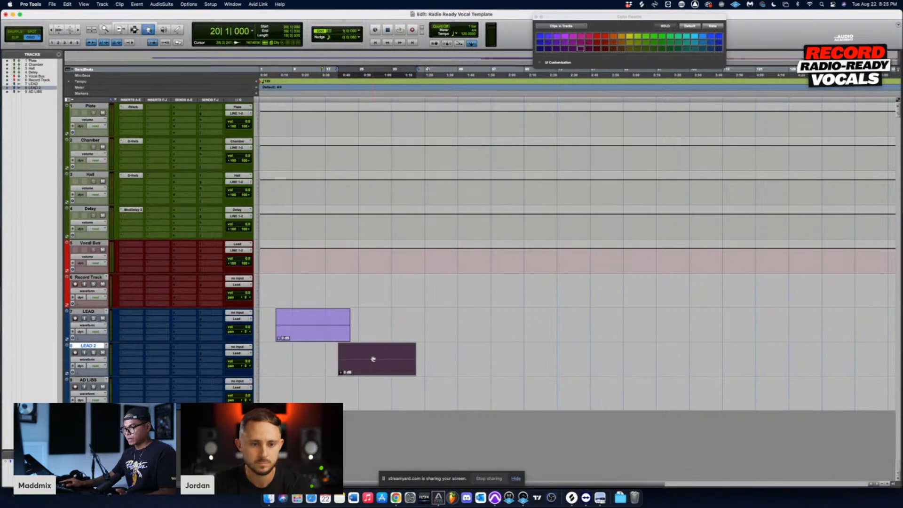
{"action": "key", "text": "F7"}
{"action": "left_click", "coordinate": [391, 314]}
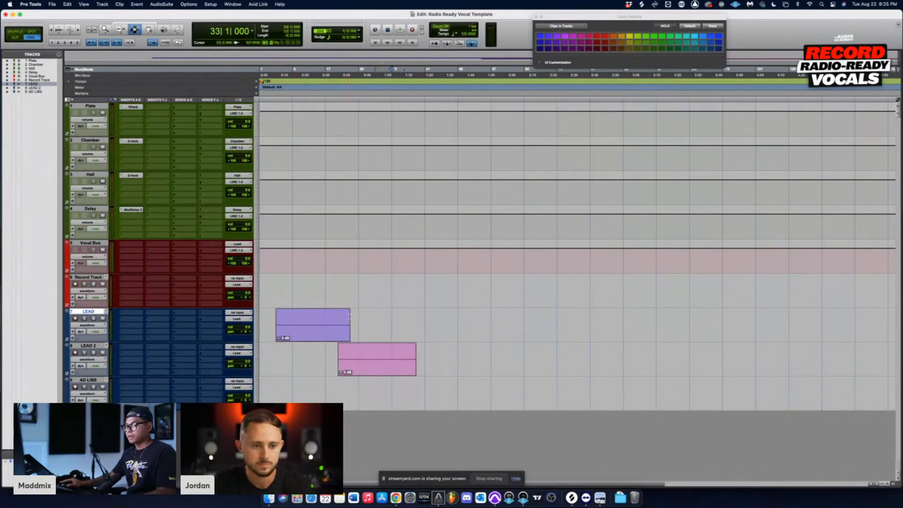
Step: Delete the two blank clips from the LEAD and LEAD 2 tracks
{"action": "left_click_drag", "start_coordinate": [267, 325], "coordinate": [451, 359]}
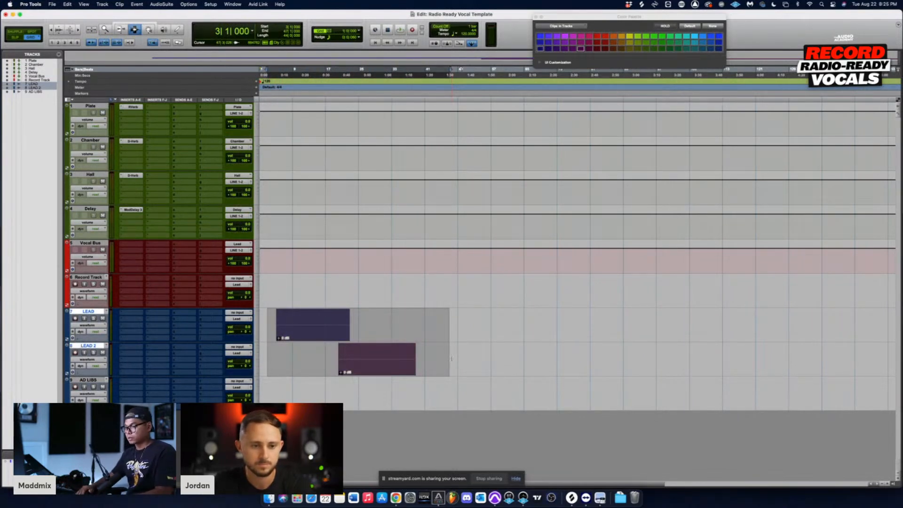
{"action": "key", "text": "Delete"}
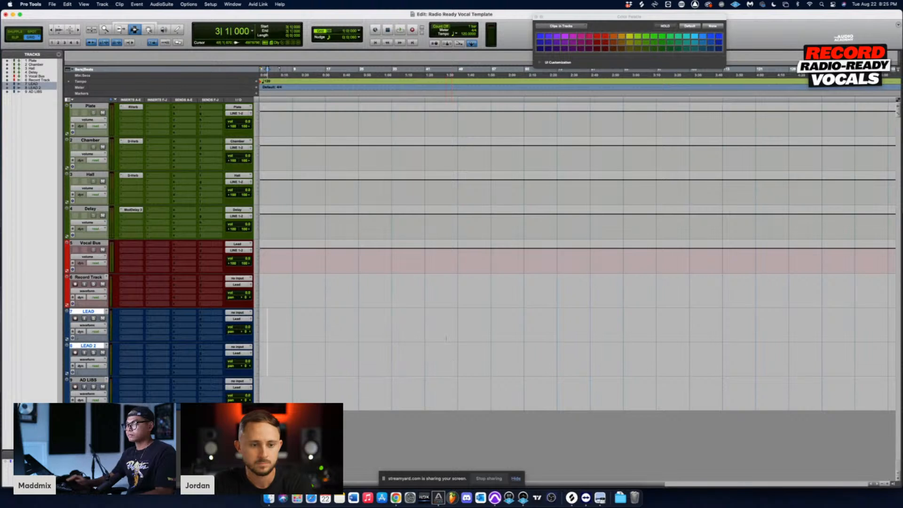
{"action": "left_click", "coordinate": [256, 350]}
{"action": "left_click", "coordinate": [335, 309]}
{"action": "left_click", "coordinate": [261, 324]}
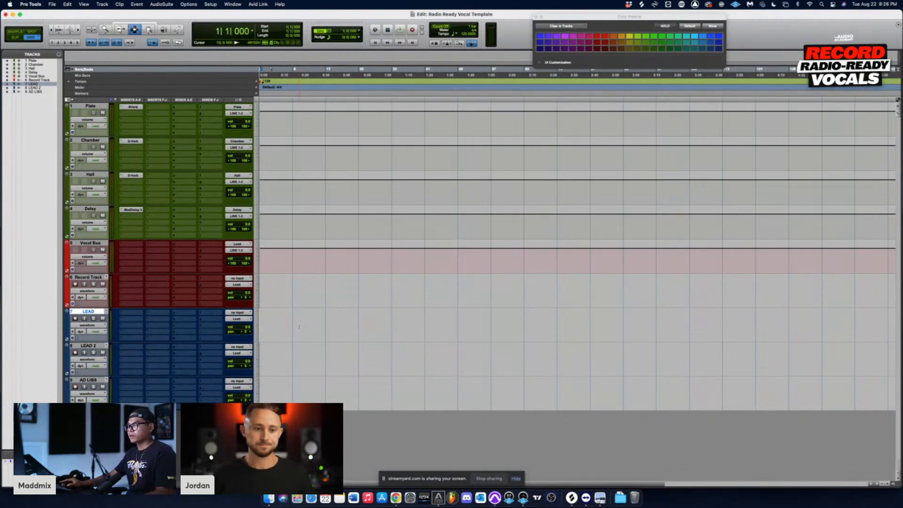
Step: Try to record-arm the LEAD track with a range selected from bar 9
{"action": "left_click_drag", "start_coordinate": [299, 327], "coordinate": [322, 325]}
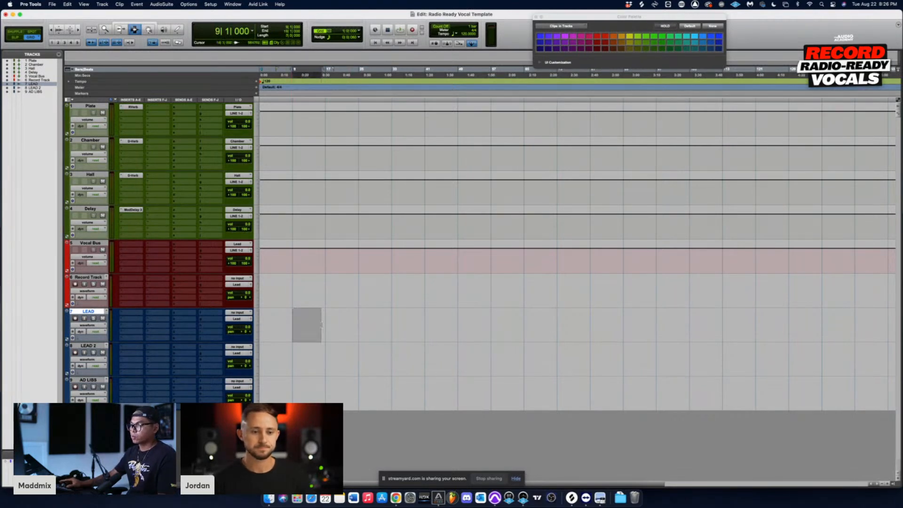
{"action": "left_click", "coordinate": [75, 318]}
{"action": "left_click", "coordinate": [504, 200]}
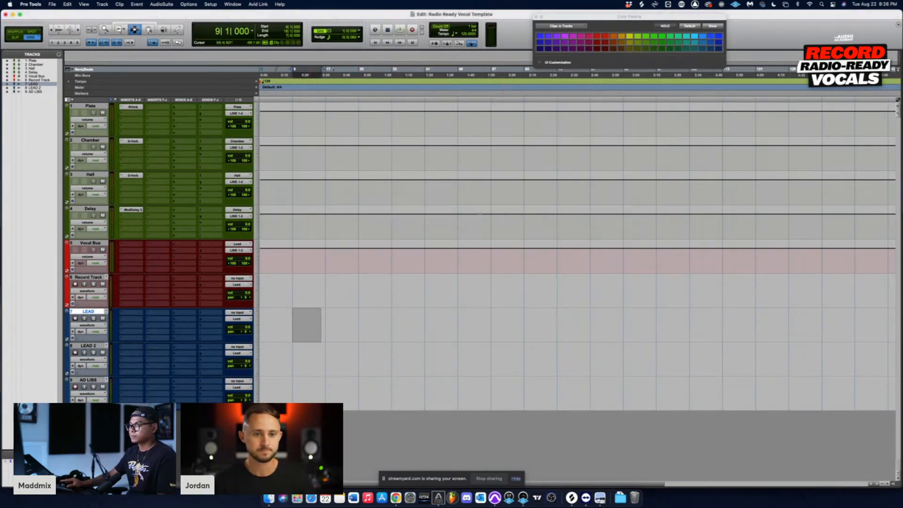
Step: Set the inputs of the LEAD, LEAD 2 and AD LIBS tracks to Analog 1 together
{"action": "left_click_drag", "start_coordinate": [317, 312], "coordinate": [366, 405]}
{"action": "left_click", "coordinate": [232, 315]}
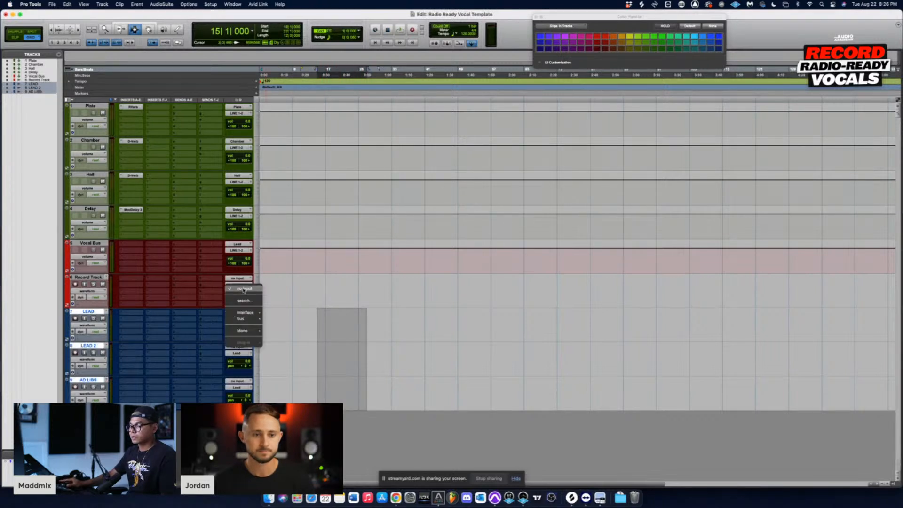
{"action": "left_click", "coordinate": [283, 314]}
{"action": "left_click", "coordinate": [333, 319]}
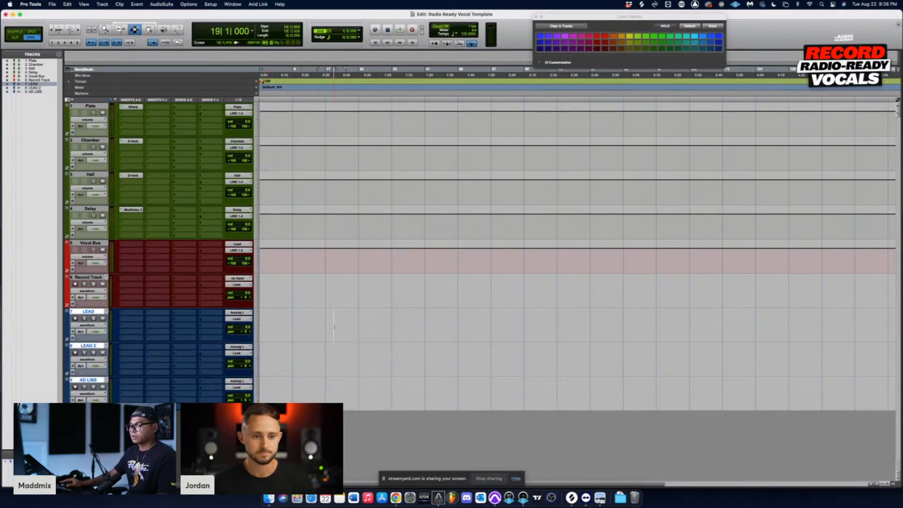
Step: Record-arm the LEAD track, switch to its input monitoring and select a range on it starting at bar 10
{"action": "left_click", "coordinate": [75, 318]}
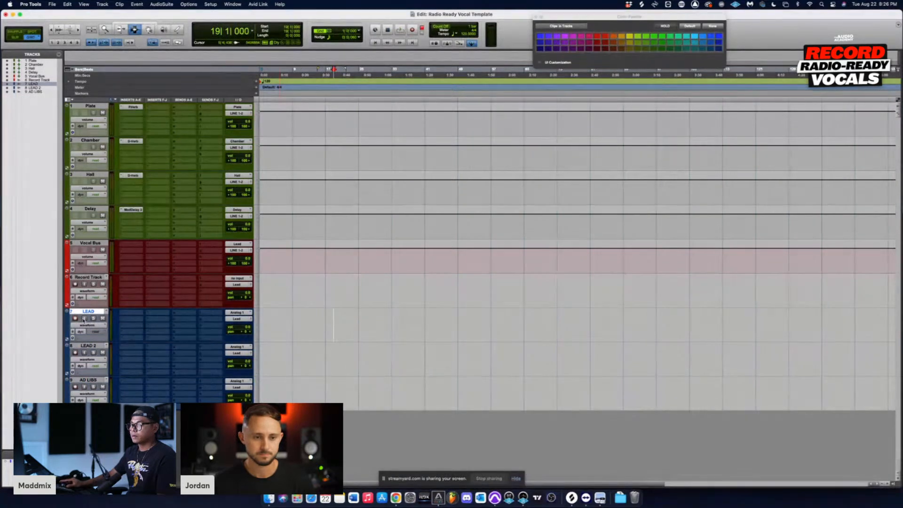
{"action": "left_click", "coordinate": [84, 318]}
{"action": "left_click_drag", "start_coordinate": [296, 325], "coordinate": [384, 324]}
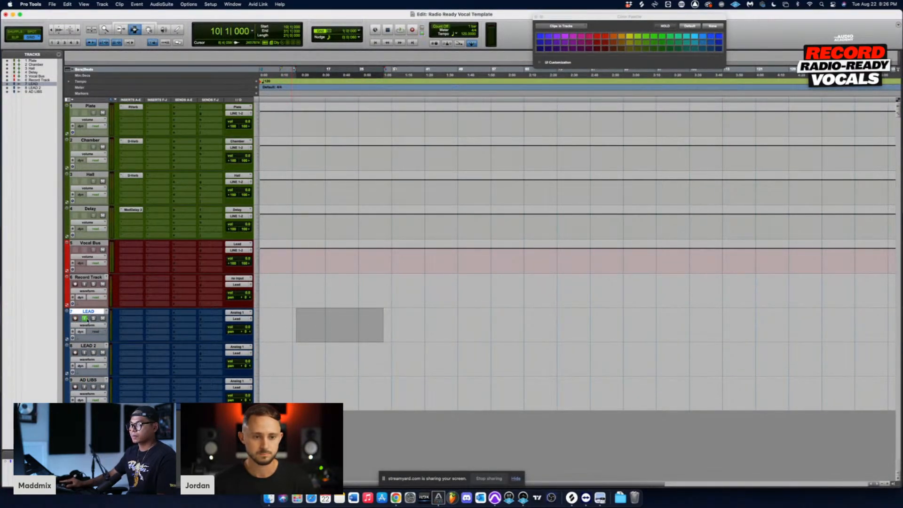
Step: Record-arm LEAD 2, turn off input monitoring on LEAD and select a range on LEAD 2 starting at bar 24
{"action": "left_click", "coordinate": [74, 353]}
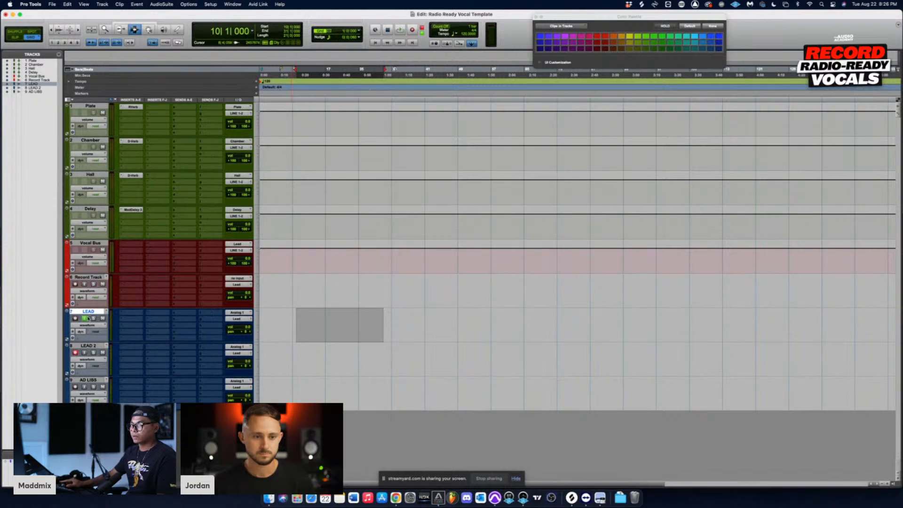
{"action": "left_click", "coordinate": [84, 318]}
{"action": "left_click_drag", "start_coordinate": [355, 357], "coordinate": [450, 355]}
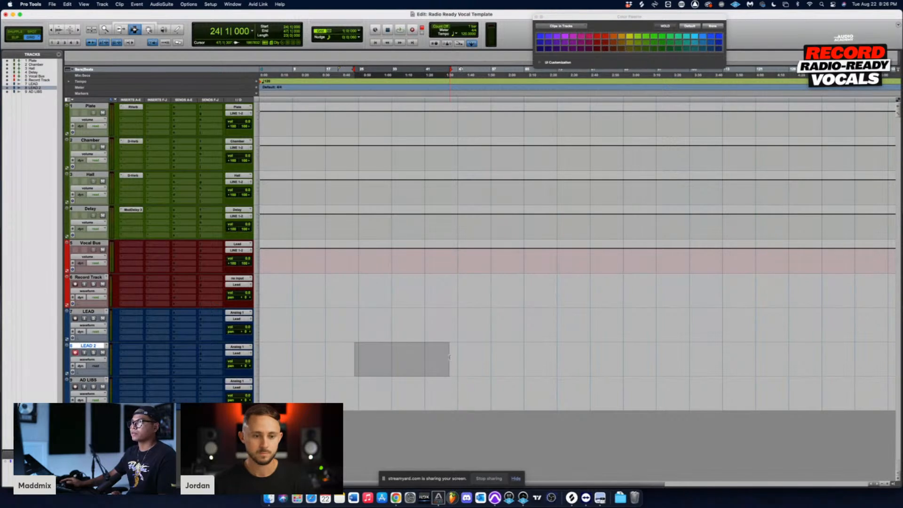
Step: Clear the range selection on the LEAD 2 track and disarm the track for recording
{"action": "left_click", "coordinate": [416, 357]}
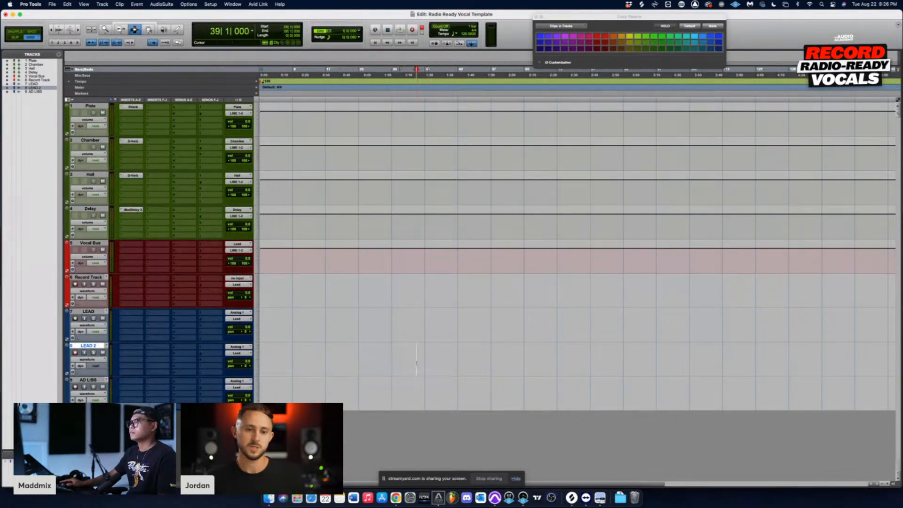
{"action": "left_click", "coordinate": [75, 353]}
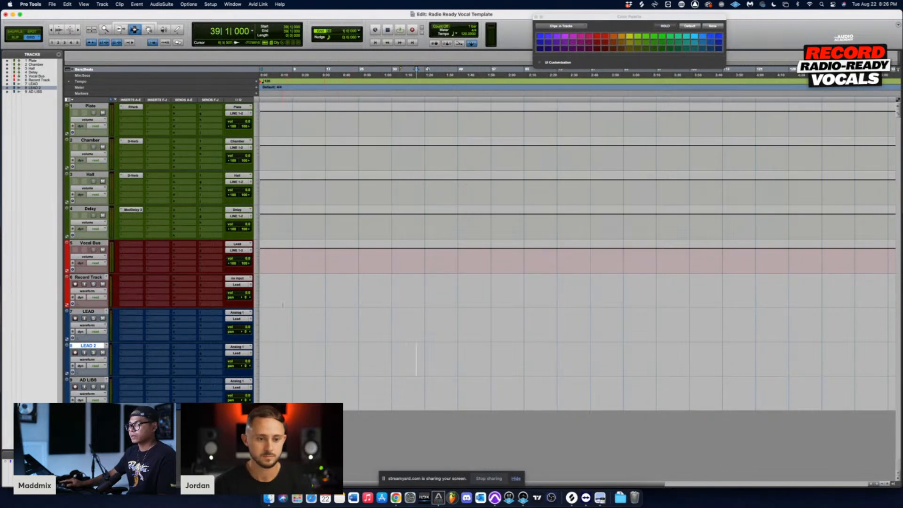
{"action": "left_click", "coordinate": [317, 327]}
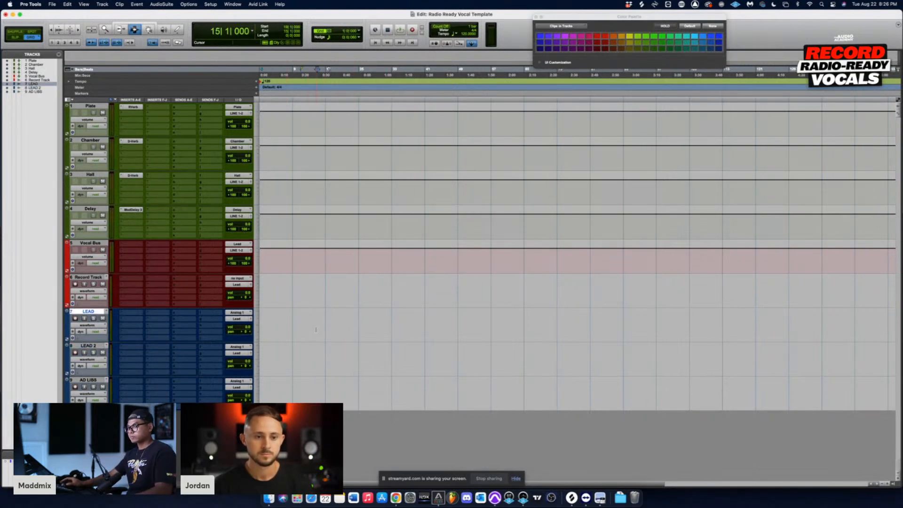
{"action": "left_click", "coordinate": [307, 310]}
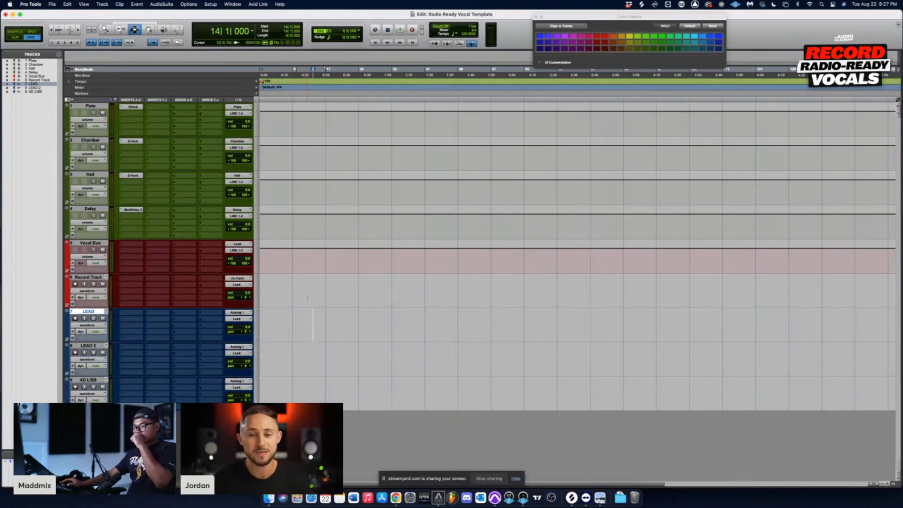
{"action": "left_click_drag", "start_coordinate": [286, 291], "coordinate": [344, 290]}
{"action": "left_click", "coordinate": [363, 289]}
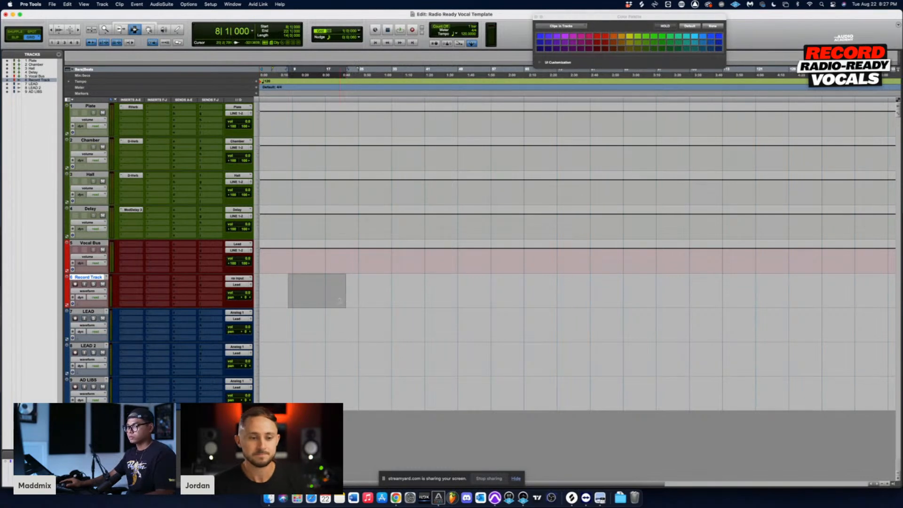
{"action": "left_click", "coordinate": [338, 299]}
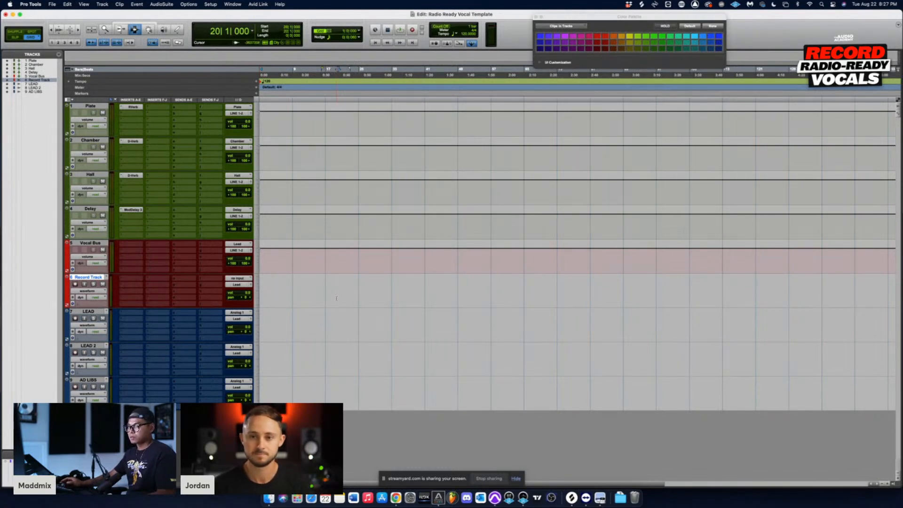
{"action": "left_click", "coordinate": [318, 297]}
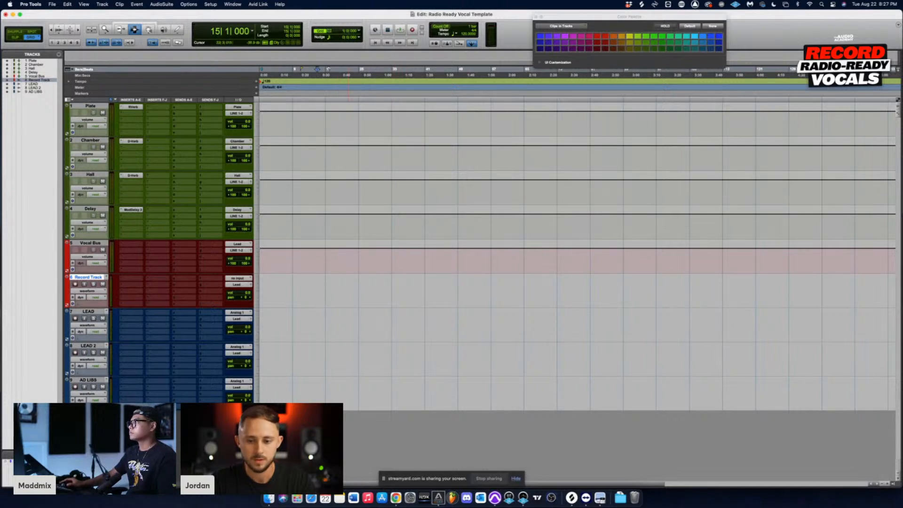
{"action": "left_click", "coordinate": [301, 245]}
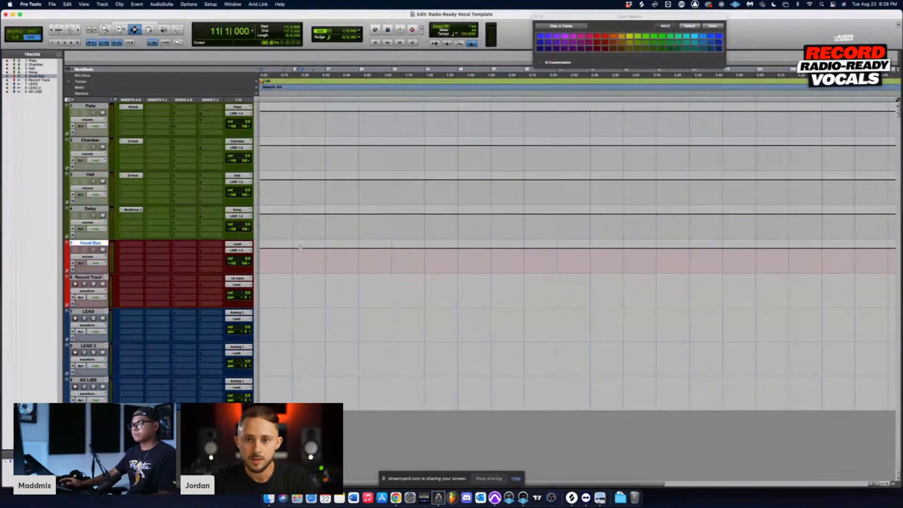
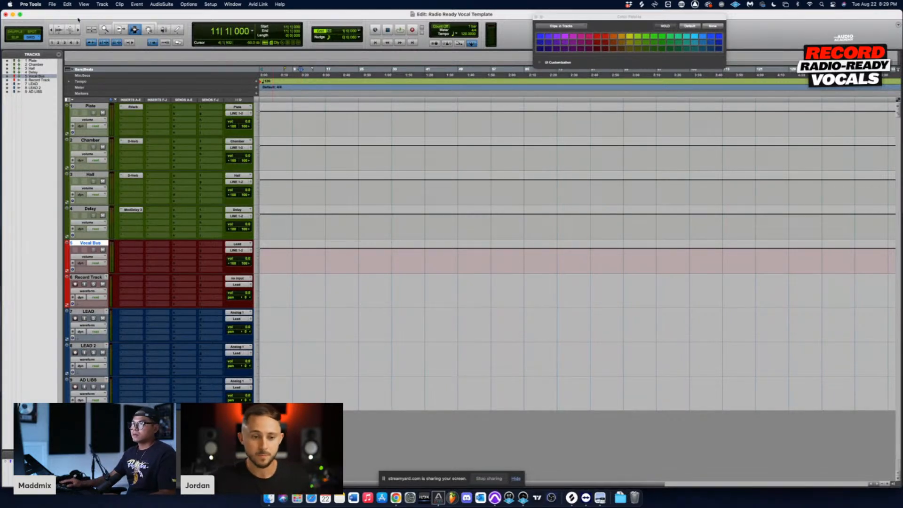
Step: Save the session as an installed template named Radio Ready Vocal Template V2 in the MADDMIX category
{"action": "left_click", "coordinate": [52, 5]}
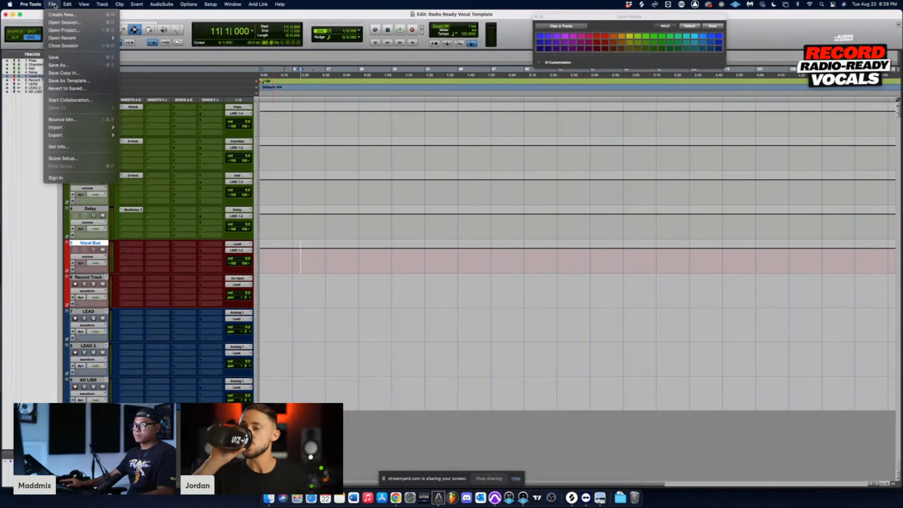
{"action": "left_click", "coordinate": [90, 83]}
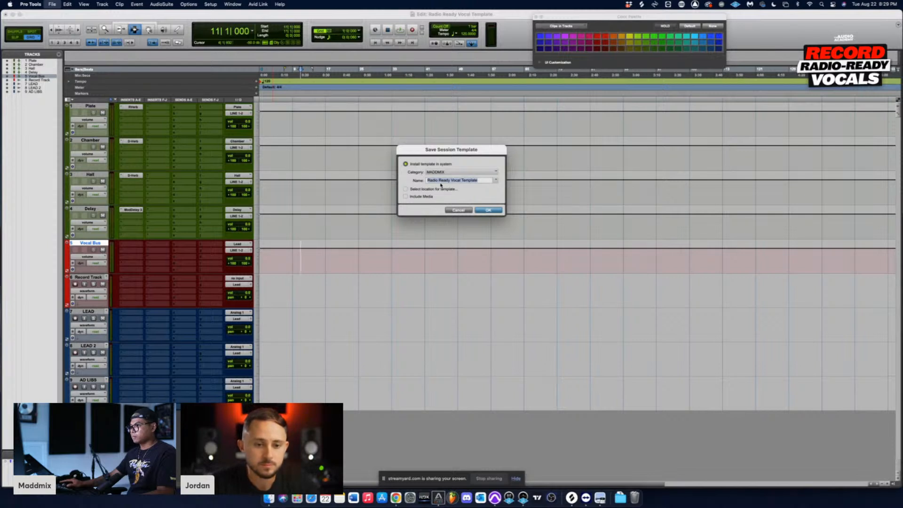
{"action": "left_click", "coordinate": [478, 181]}
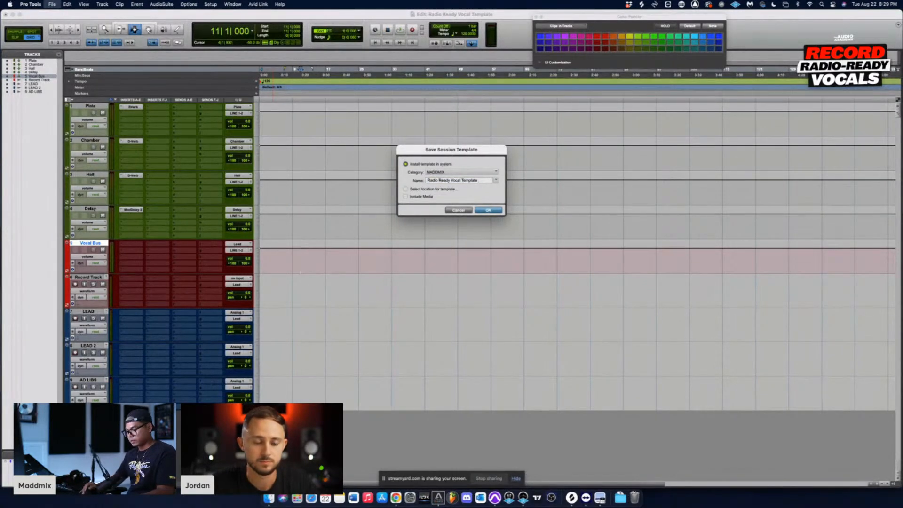
{"action": "type", "text": "V2"}
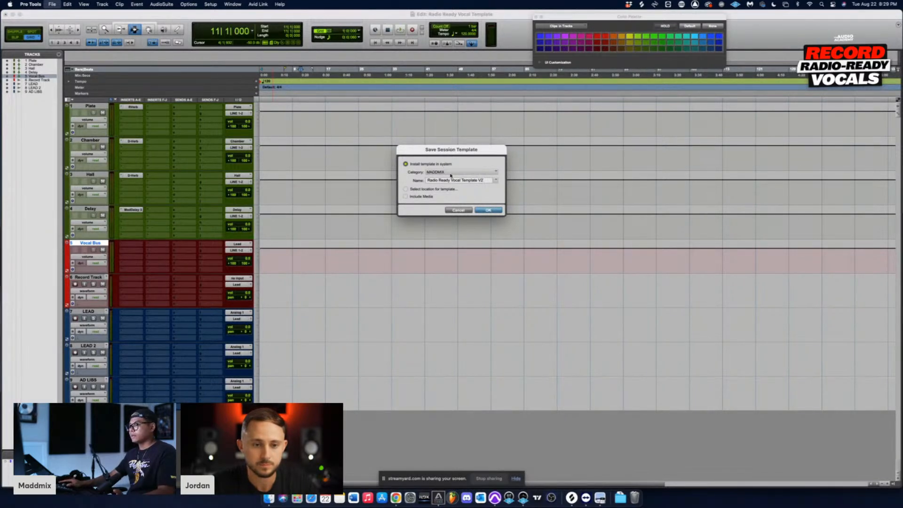
{"action": "left_click", "coordinate": [488, 210]}
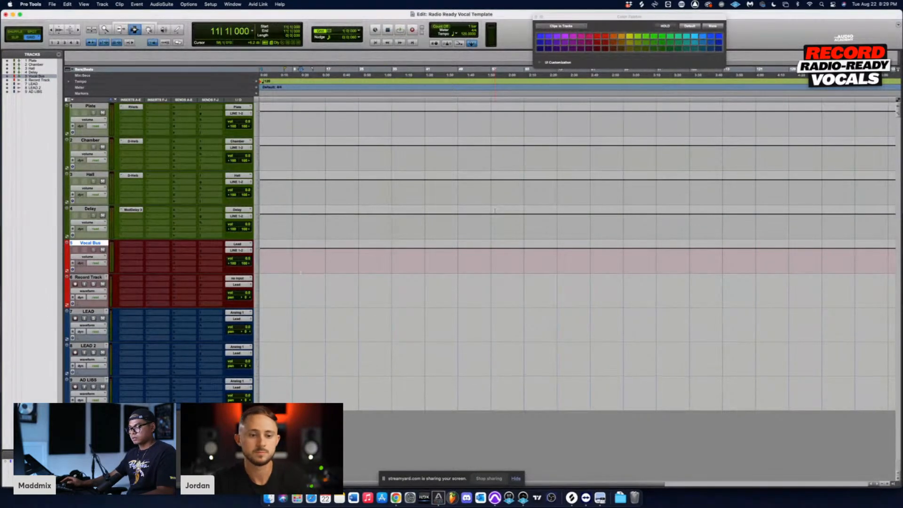
Step: Close the session and create a new local session from the Radio Ready Vocal Template V2 in the MADDMIX template group
{"action": "key", "text": "super+shift+w"}
{"action": "left_click", "coordinate": [508, 201]}
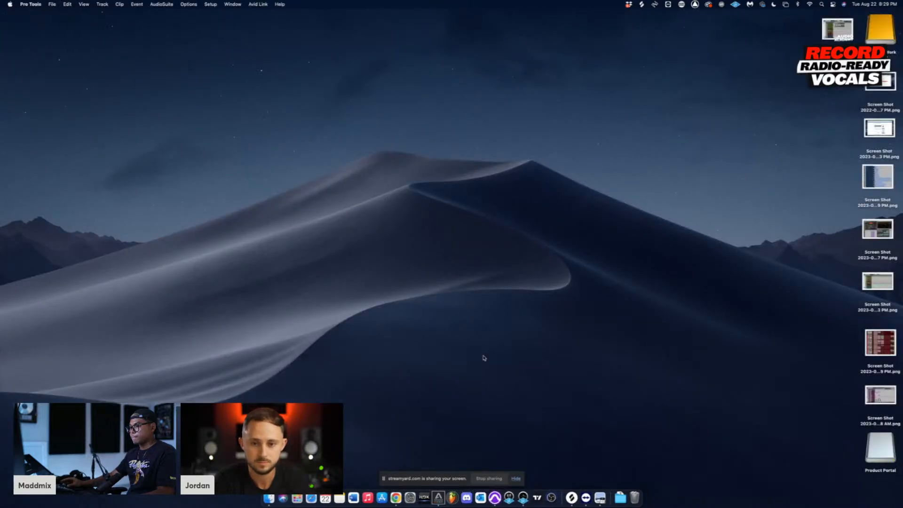
{"action": "left_click", "coordinate": [52, 5]}
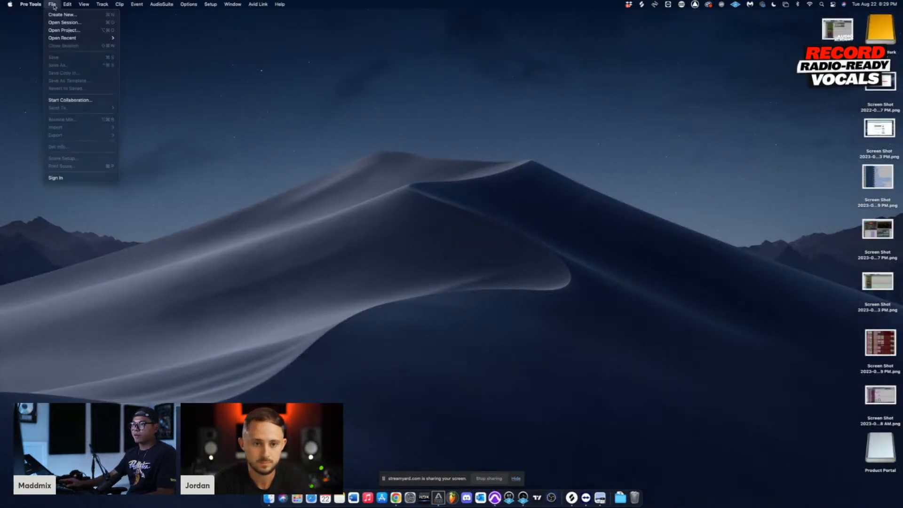
{"action": "left_click", "coordinate": [56, 176]}
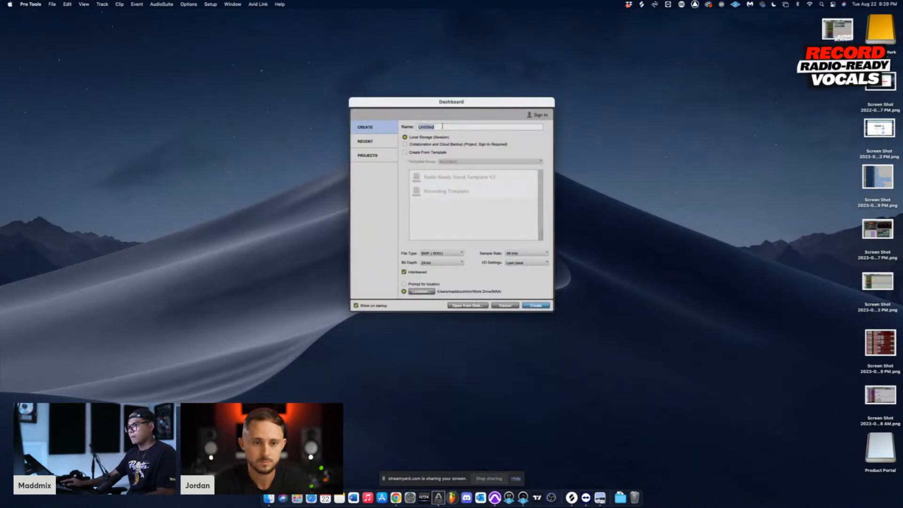
{"action": "left_click", "coordinate": [406, 152]}
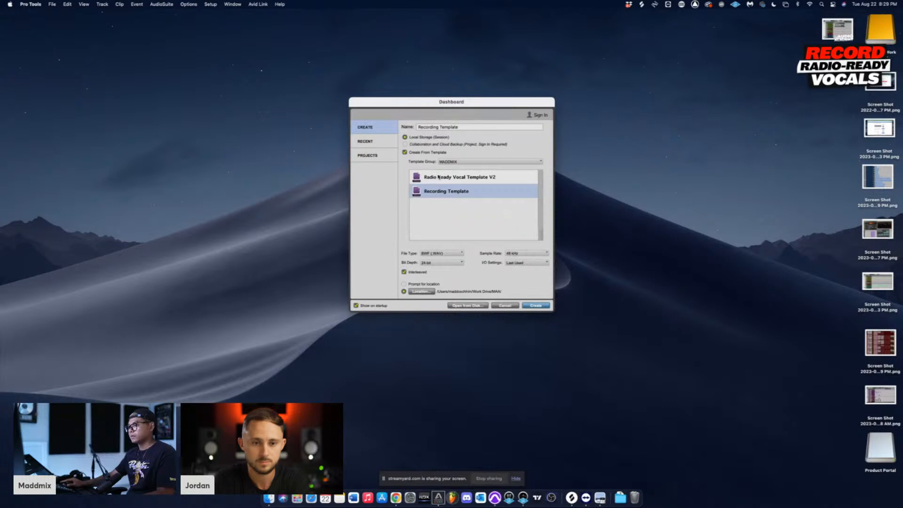
{"action": "left_click", "coordinate": [452, 161]}
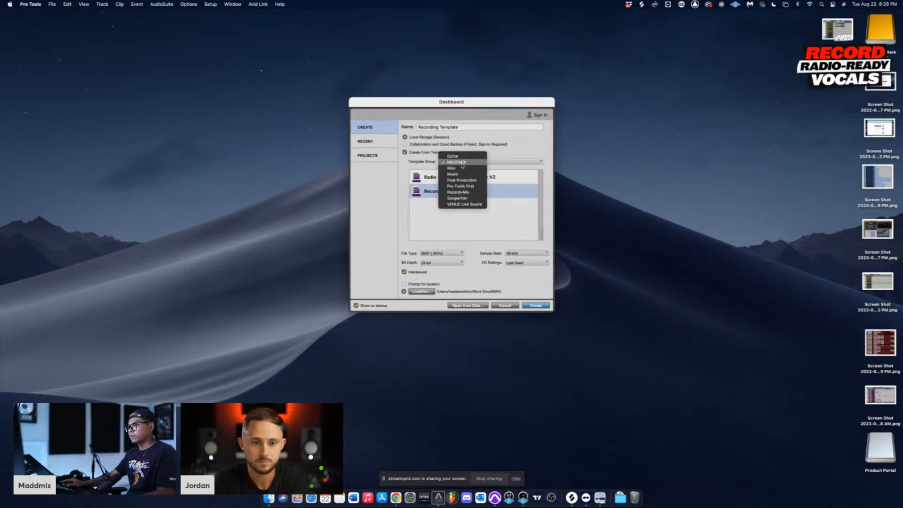
{"action": "left_click", "coordinate": [465, 163]}
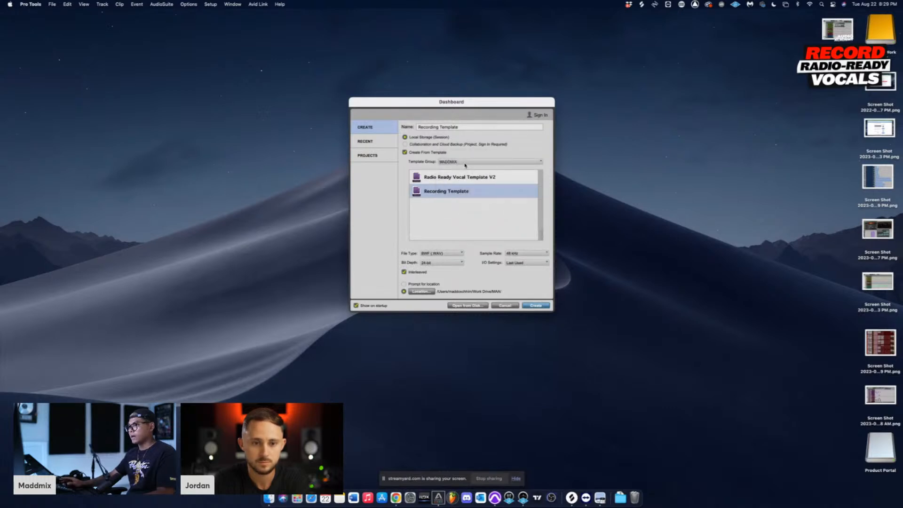
{"action": "left_click", "coordinate": [430, 179]}
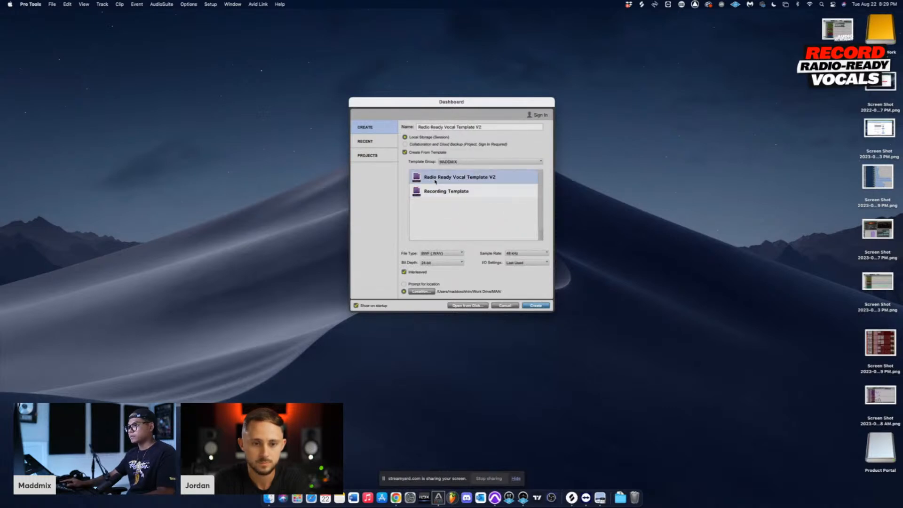
{"action": "left_click", "coordinate": [542, 306]}
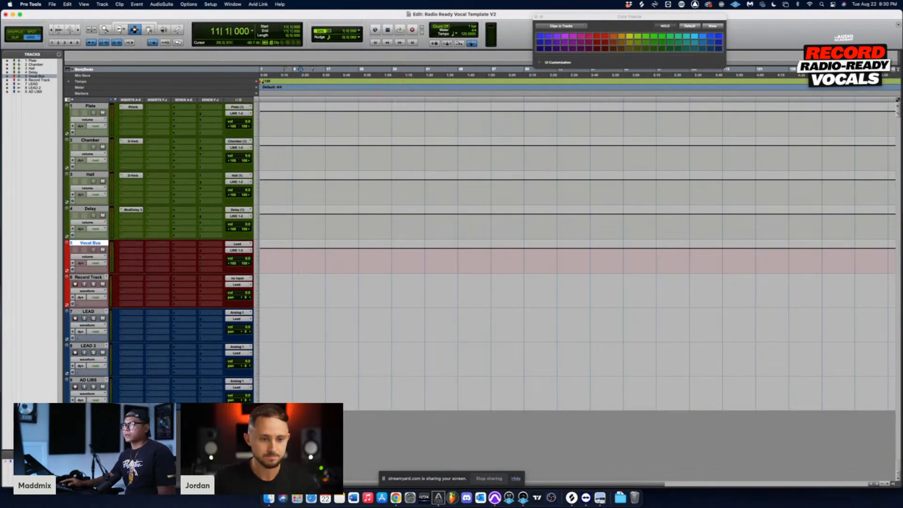
{"action": "left_click_drag", "start_coordinate": [318, 262], "coordinate": [353, 267]}
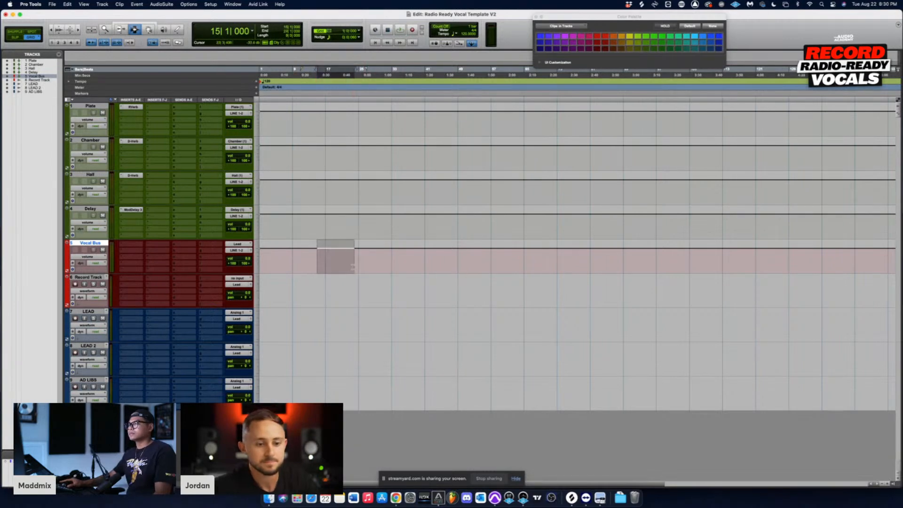
{"action": "left_click", "coordinate": [293, 259]}
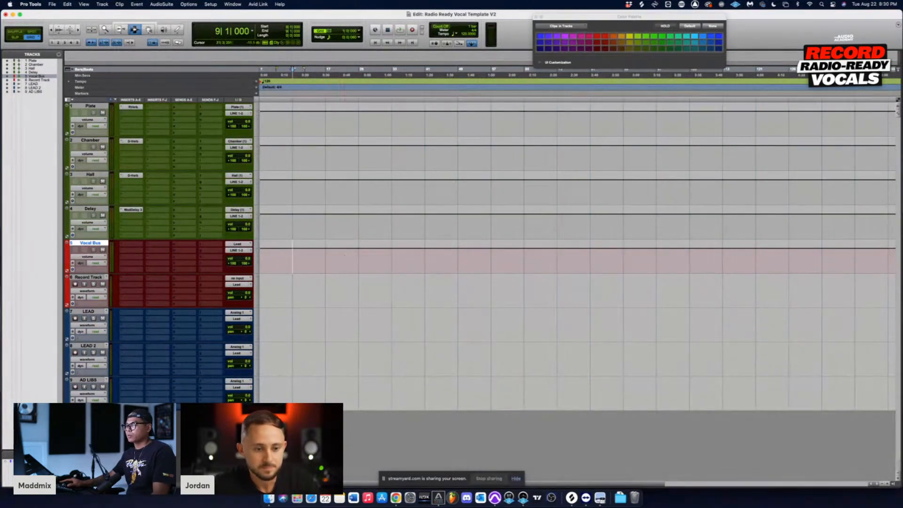
{"action": "left_click", "coordinate": [351, 254]}
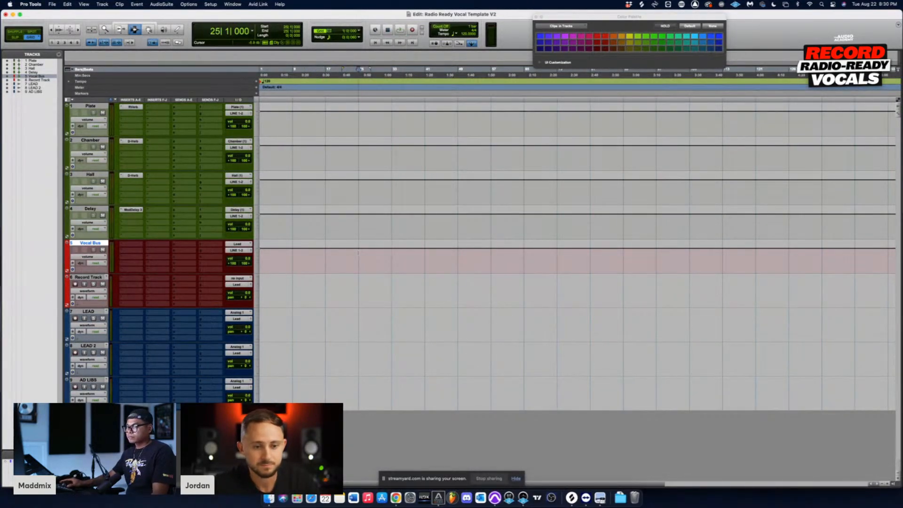
{"action": "mouse_move", "coordinate": [351, 254]}
{"action": "left_mouse_down"}
{"action": "mouse_move", "coordinate": [292, 257]}
{"action": "mouse_move", "coordinate": [358, 259]}
{"action": "left_mouse_up"}
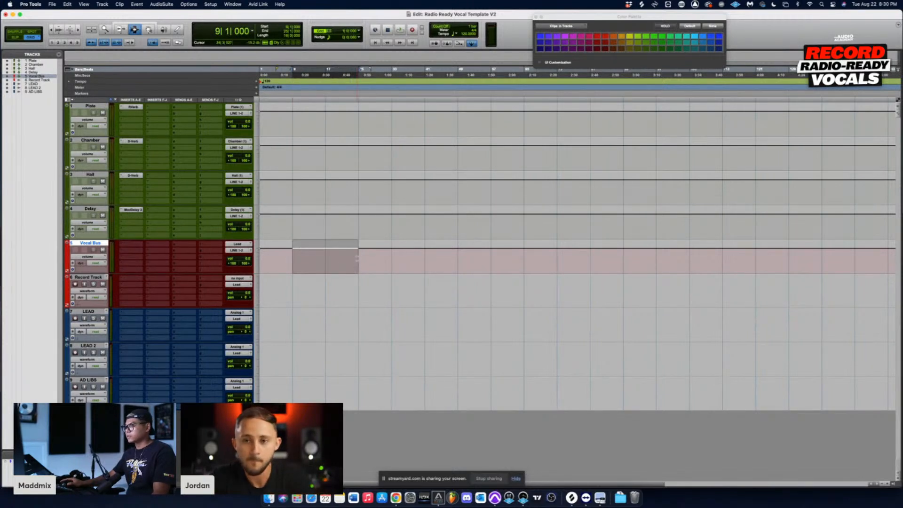
{"action": "left_click", "coordinate": [293, 253]}
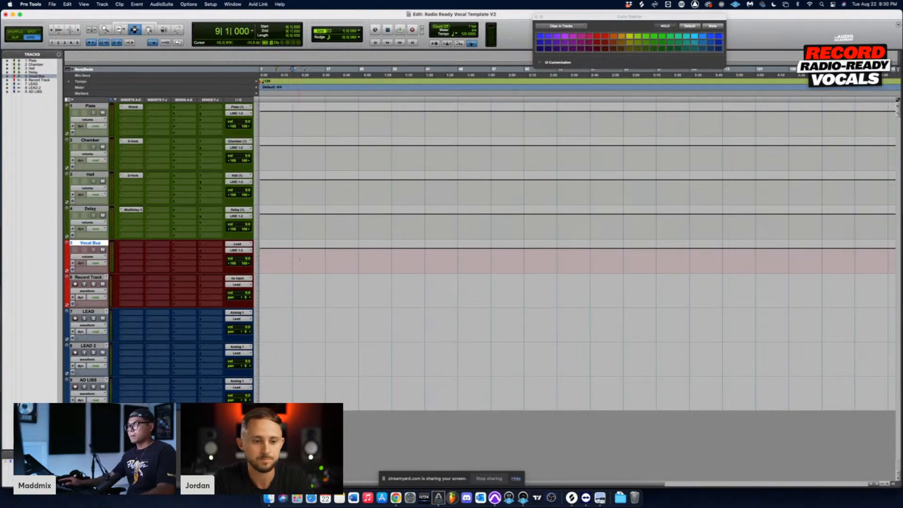
{"action": "left_click", "coordinate": [289, 258]}
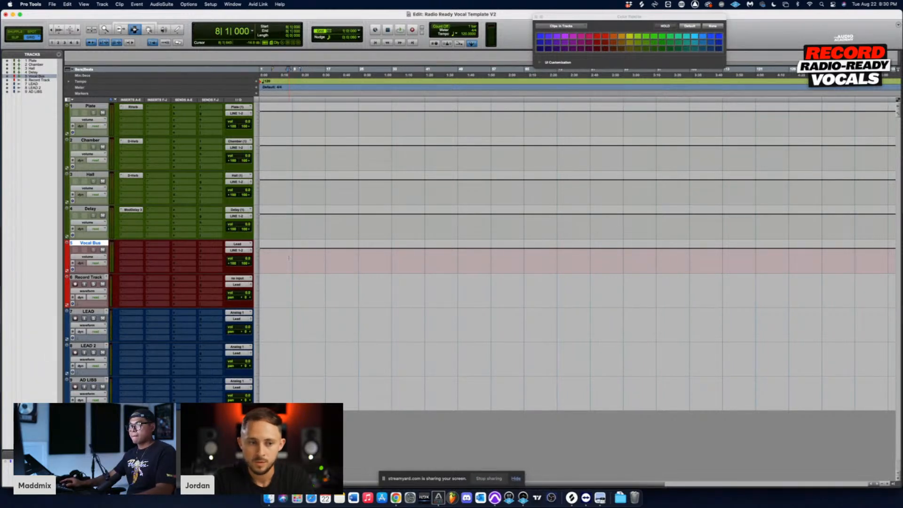
{"action": "left_click_drag", "start_coordinate": [290, 258], "coordinate": [383, 258]}
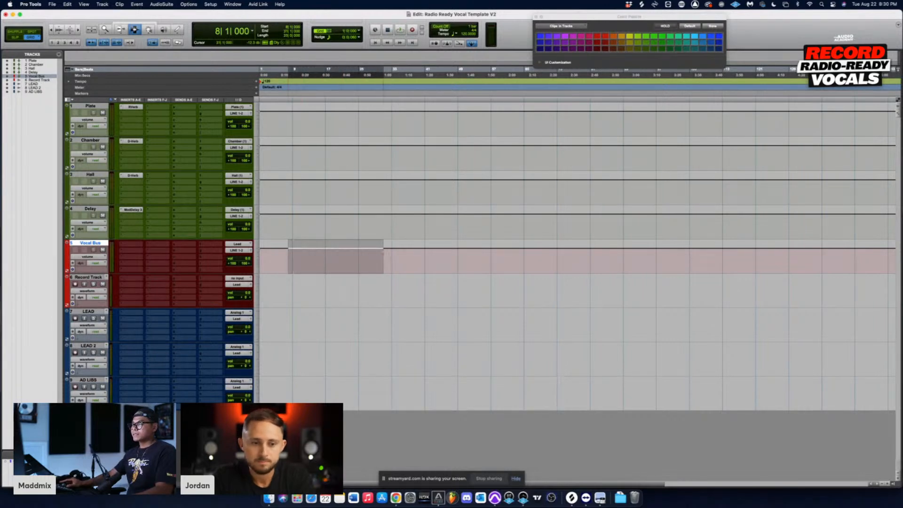
{"action": "left_click", "coordinate": [281, 260]}
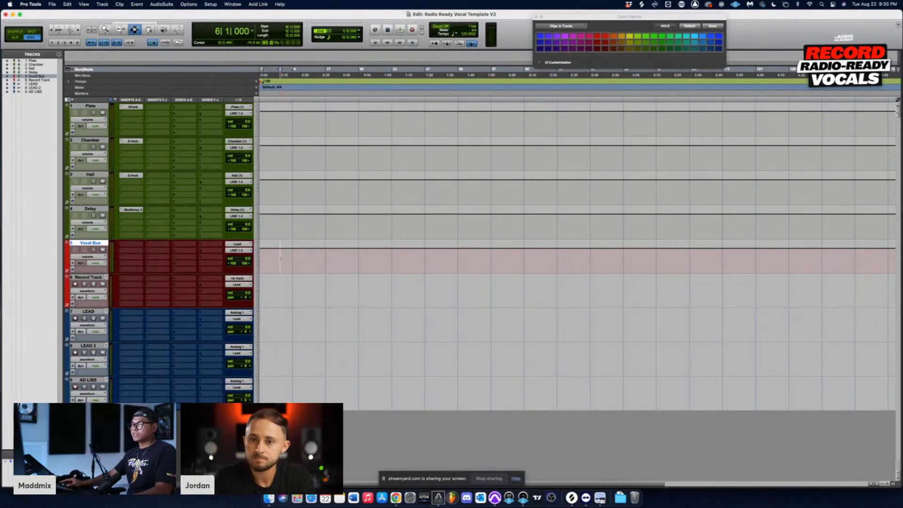
Step: Find the DeEsser (mono) plug-in by search and load it in the first insert slot of the Vocal Bus track
{"action": "left_click", "coordinate": [121, 245]}
{"action": "mouse_move", "coordinate": [132, 244]}
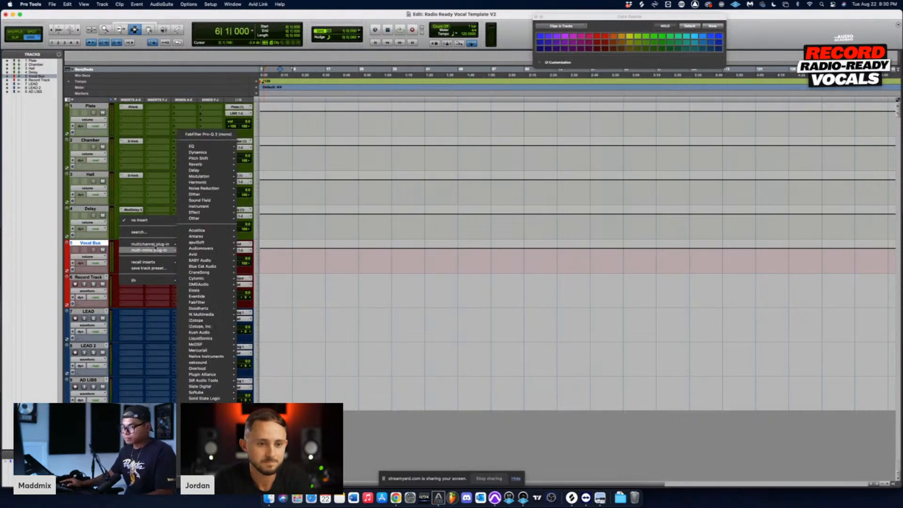
{"action": "left_click", "coordinate": [153, 231]}
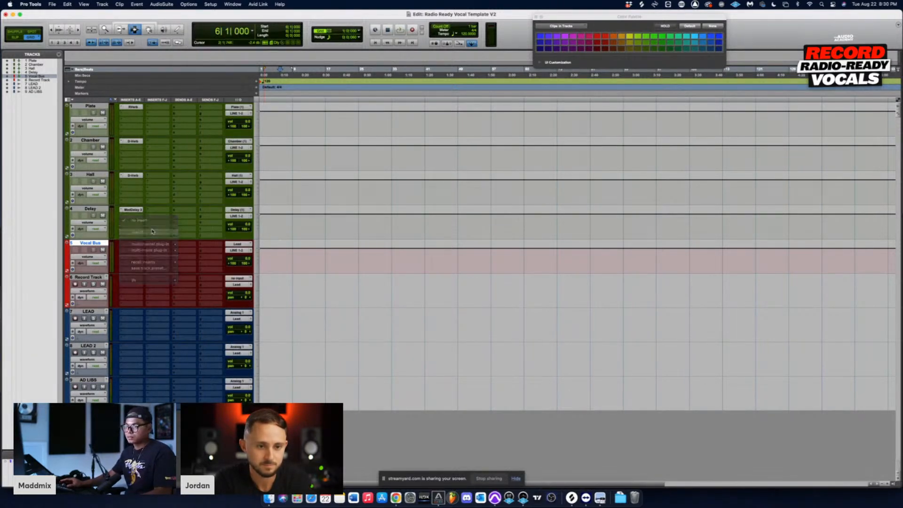
{"action": "type", "text": "dess"}
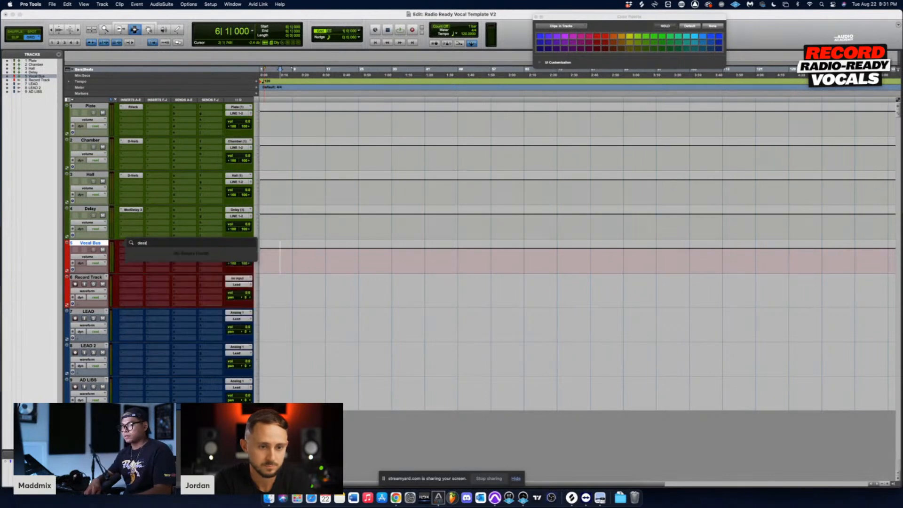
{"action": "key", "text": "BackSpace"}
{"action": "key", "text": "BackSpace"}
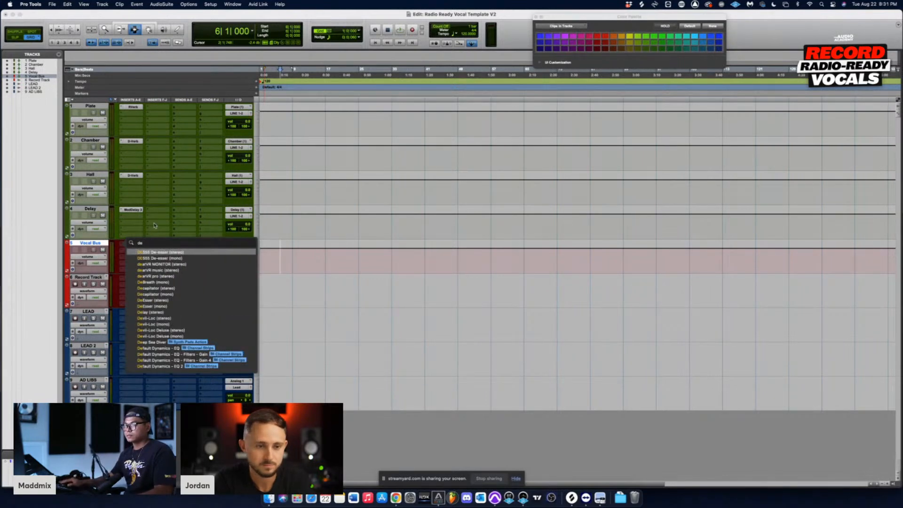
{"action": "left_click", "coordinate": [169, 308]}
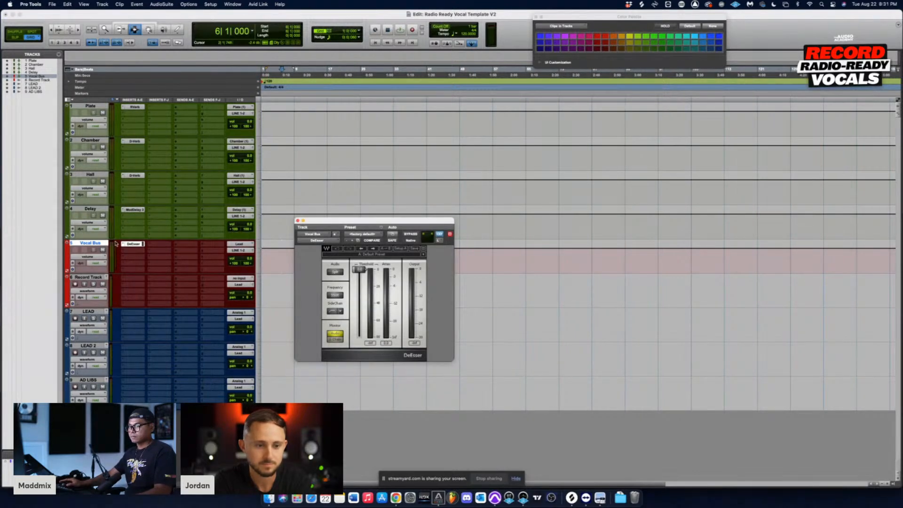
Step: Search the plug-ins for "dee" and replace the Vocal Bus track's first insert with DeEsser (stereo)
{"action": "left_click", "coordinate": [123, 245]}
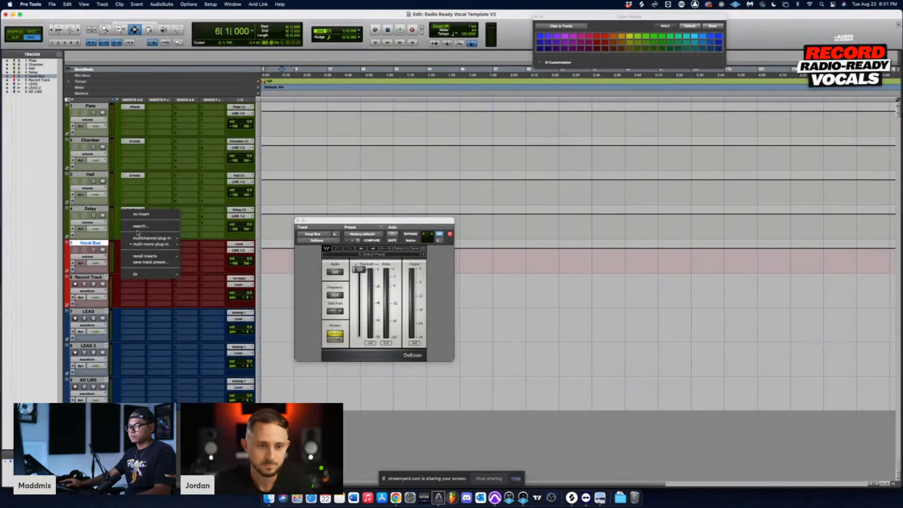
{"action": "left_click", "coordinate": [137, 228]}
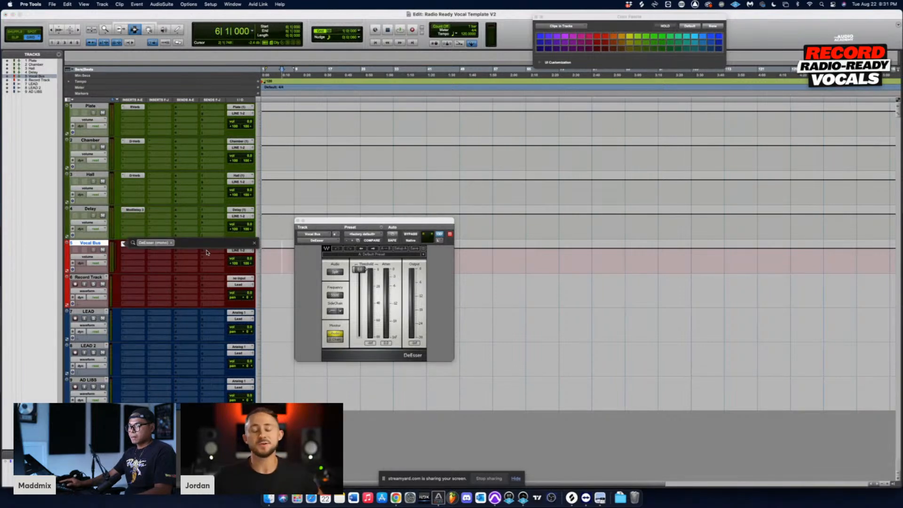
{"action": "type", "text": "dess"}
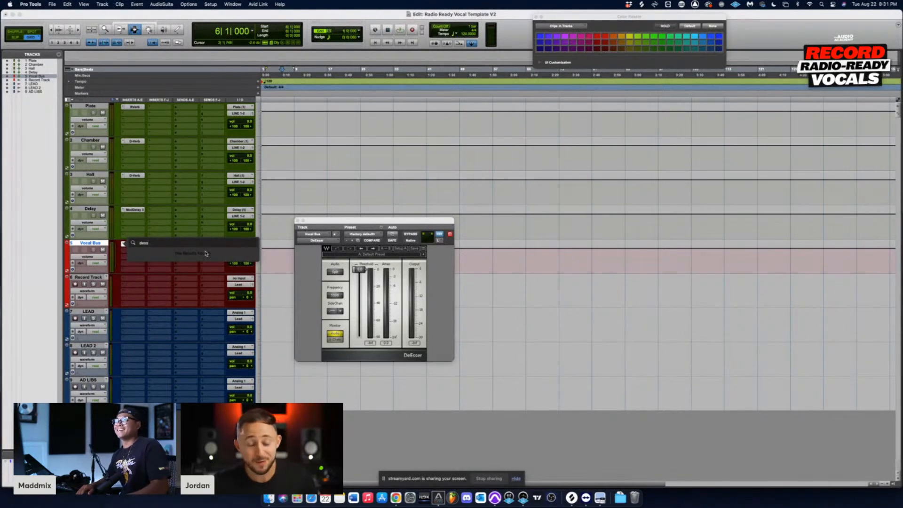
{"action": "key", "text": "BackSpace"}
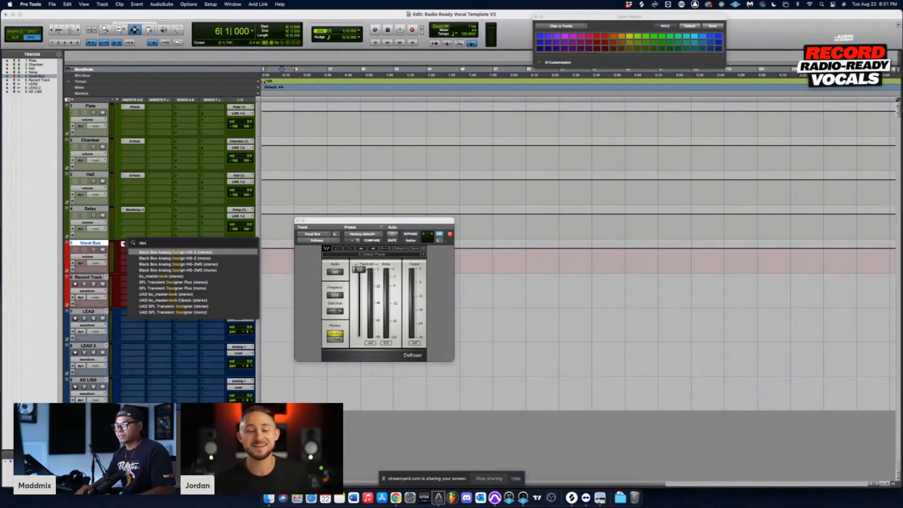
{"action": "type", "text": "s"}
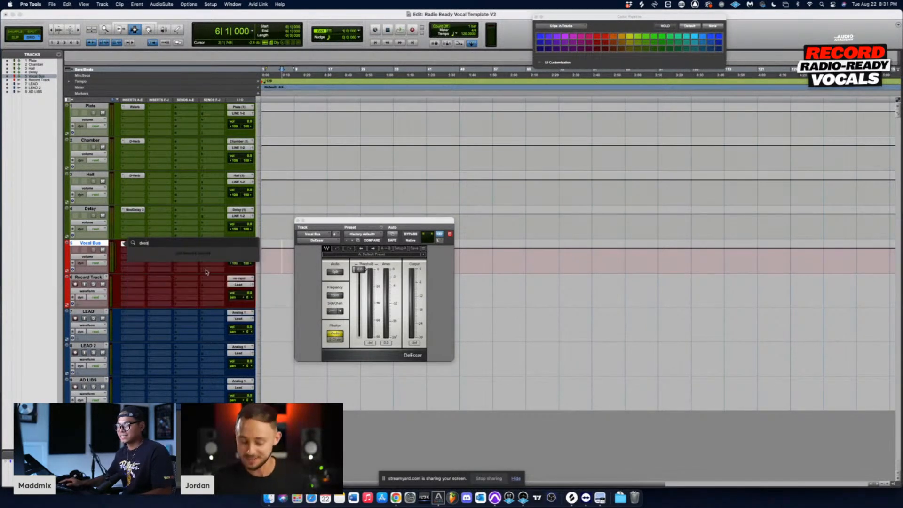
{"action": "key", "text": "BackSpace"}
{"action": "key", "text": "BackSpace"}
{"action": "type", "text": "es"}
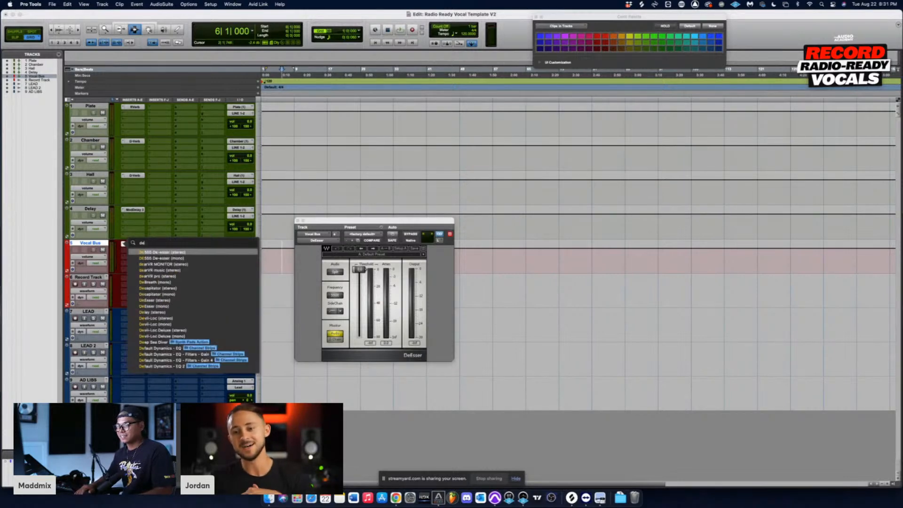
{"action": "key", "text": "BackSpace"}
{"action": "key", "text": "BackSpace"}
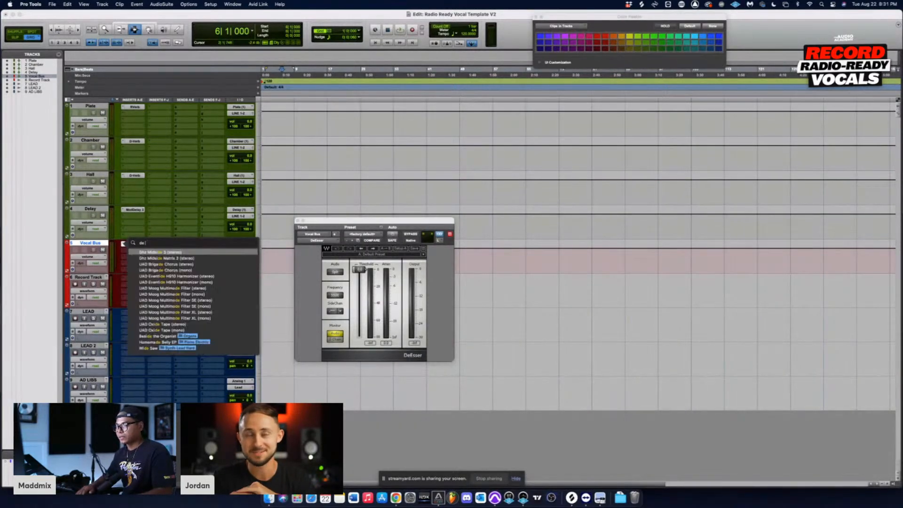
{"action": "type", "text": "e"}
{"action": "key", "text": "BackSpace"}
{"action": "key", "text": "BackSpace"}
{"action": "type", "text": "e"}
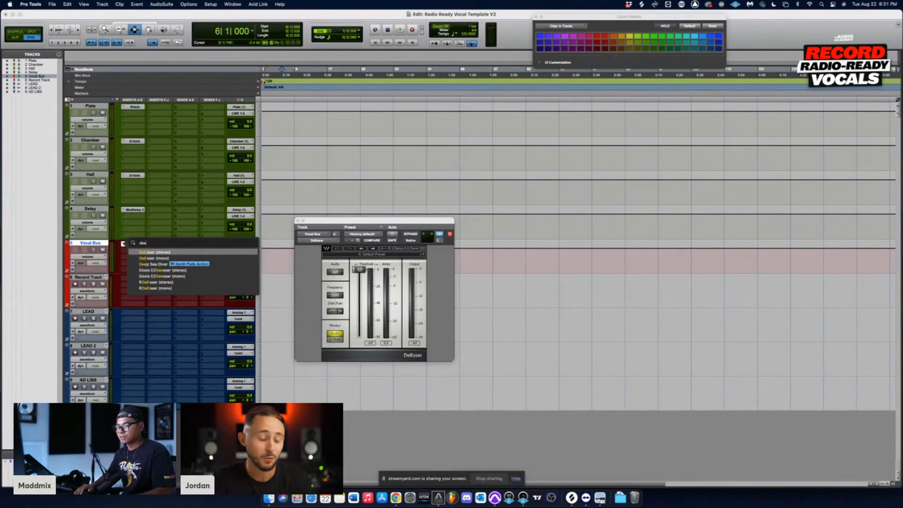
{"action": "left_click", "coordinate": [199, 254]}
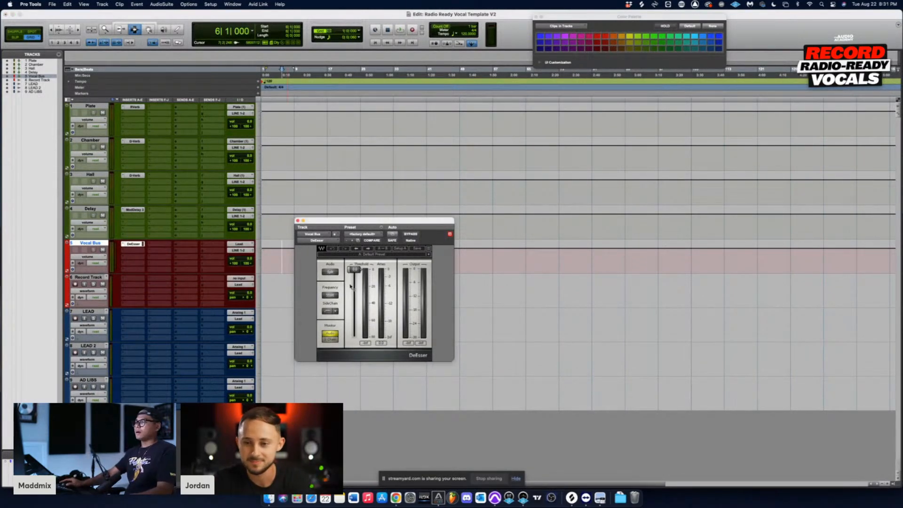
{"action": "left_click", "coordinate": [52, 4]}
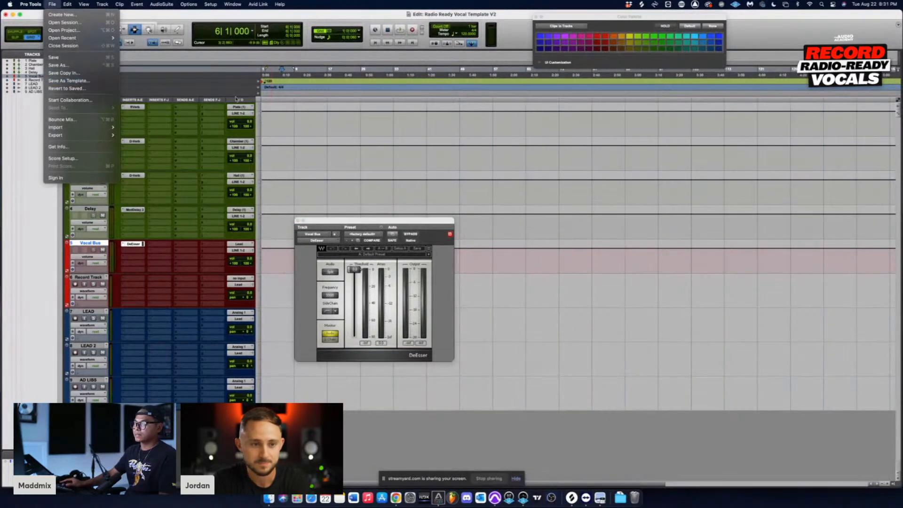
{"action": "left_click", "coordinate": [319, 150]}
{"action": "left_click_drag", "start_coordinate": [365, 222], "coordinate": [374, 245]}
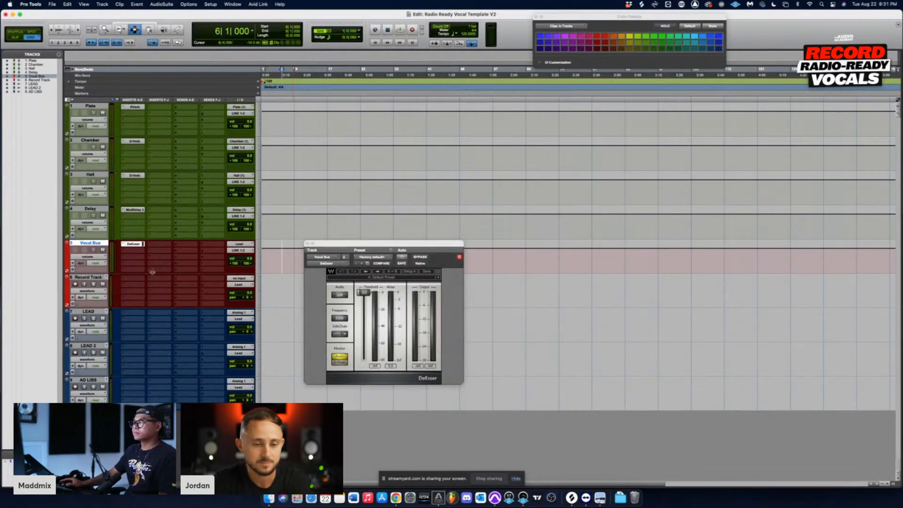
Step: Search the plug-ins for "cla" and load CODEX in the second insert slot of the Vocal Bus track
{"action": "left_click", "coordinate": [127, 252]}
{"action": "mouse_move", "coordinate": [141, 250]}
{"action": "mouse_move", "coordinate": [227, 187]}
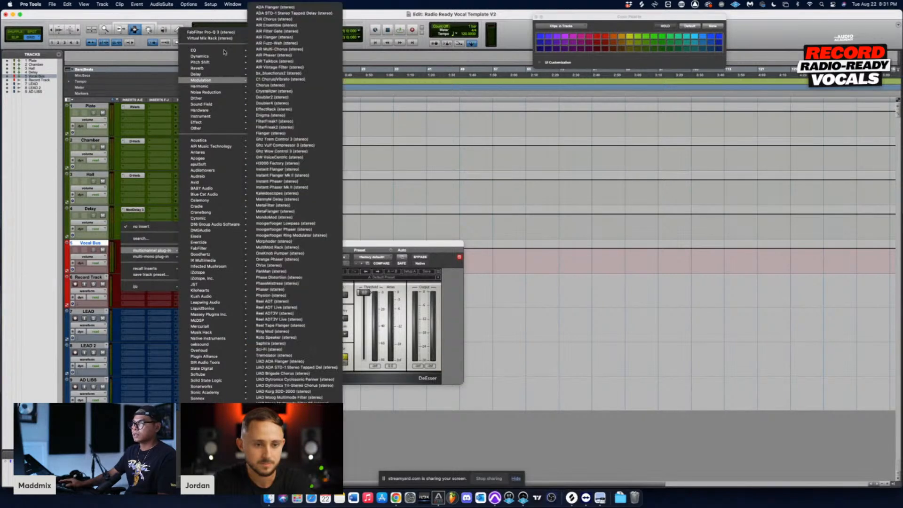
{"action": "left_click", "coordinate": [159, 240]}
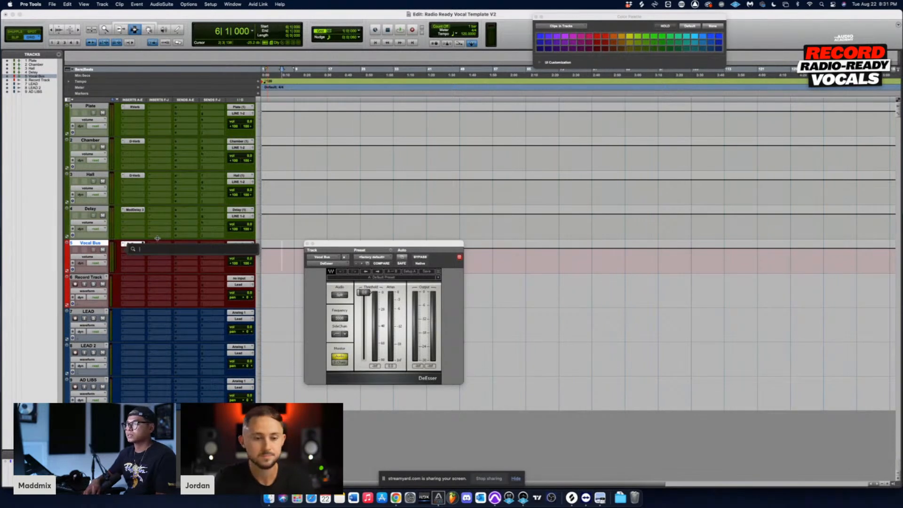
{"action": "type", "text": "cla"}
{"action": "key", "text": "Return"}
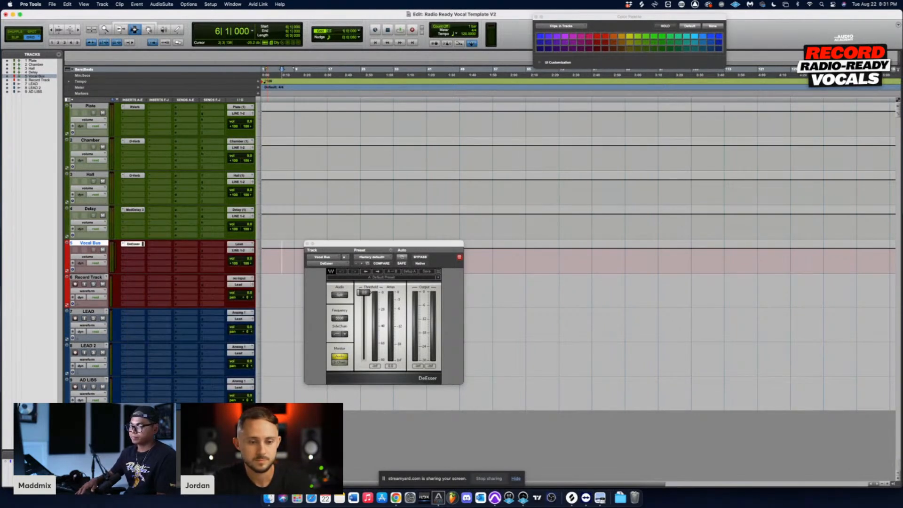
Step: Remove the CODEX plug-in from the Vocal Bus track's second insert slot
{"action": "left_click", "coordinate": [123, 250]}
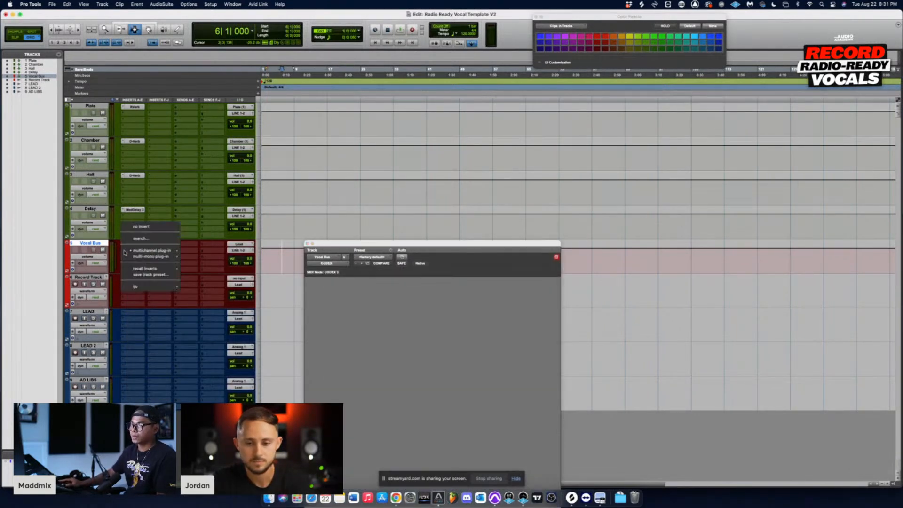
{"action": "left_click", "coordinate": [118, 254]}
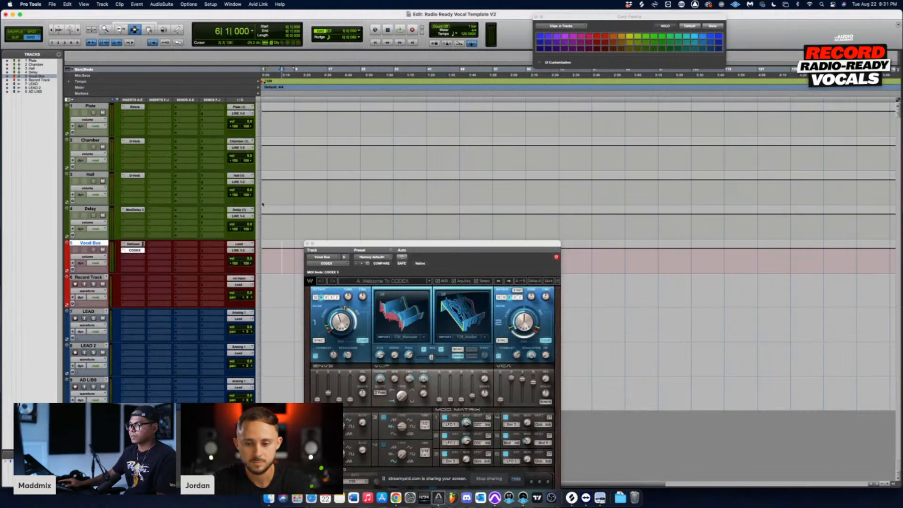
{"action": "left_click", "coordinate": [123, 252]}
{"action": "left_click", "coordinate": [130, 229]}
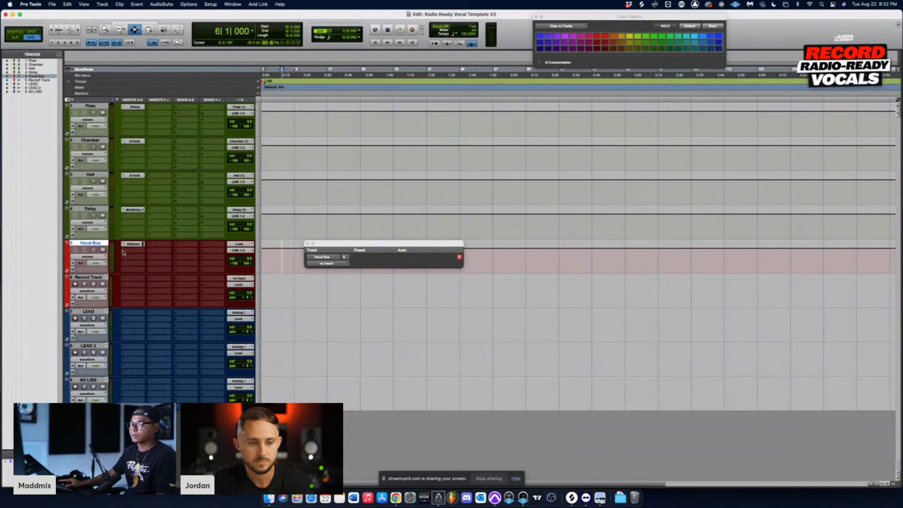
Step: Search the plug-ins for "rcom", load RCompressor (stereo) in the Vocal Bus track's second insert slot, and close its window
{"action": "left_click", "coordinate": [123, 253]}
{"action": "left_click", "coordinate": [127, 238]}
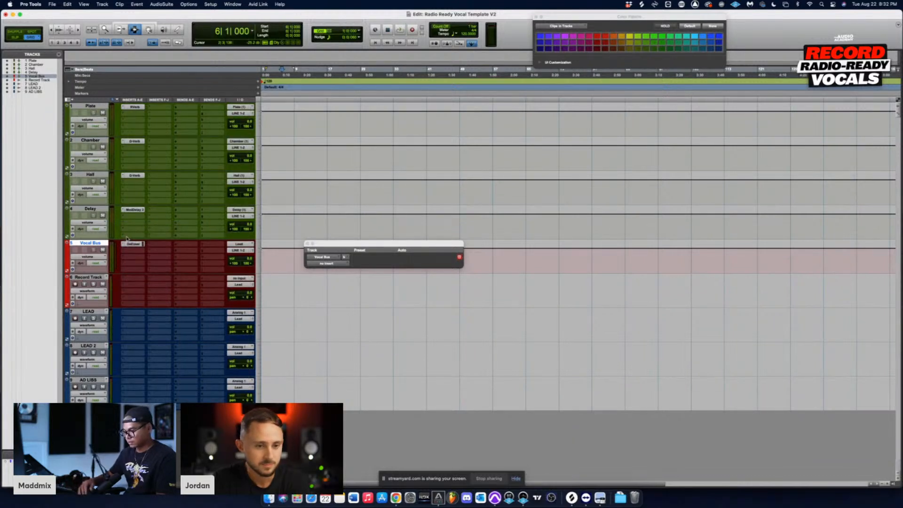
{"action": "left_click", "coordinate": [132, 243]}
{"action": "type", "text": "c"}
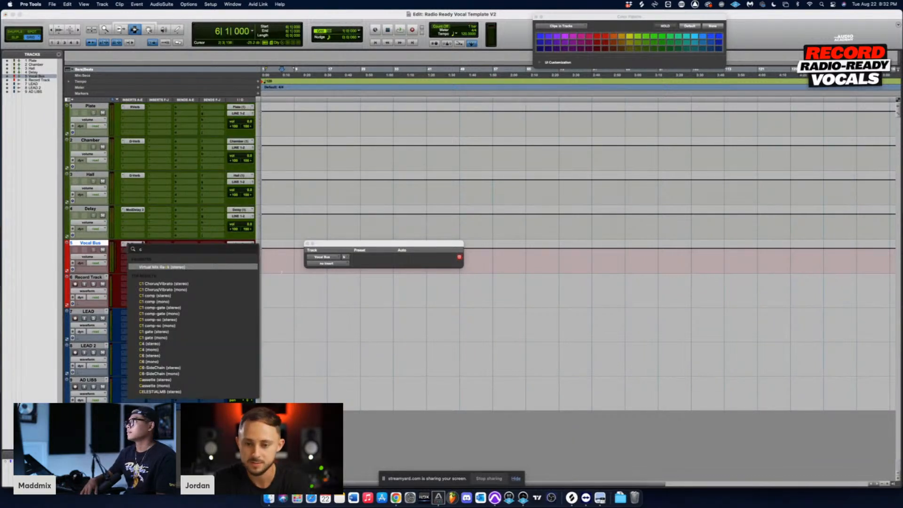
{"action": "key", "text": "BackSpace"}
{"action": "type", "text": "rcom"}
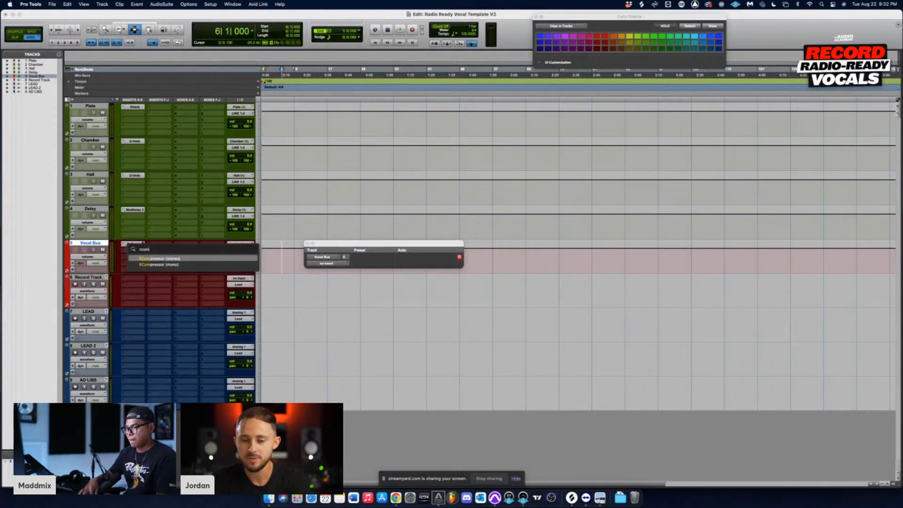
{"action": "left_click", "coordinate": [149, 259]}
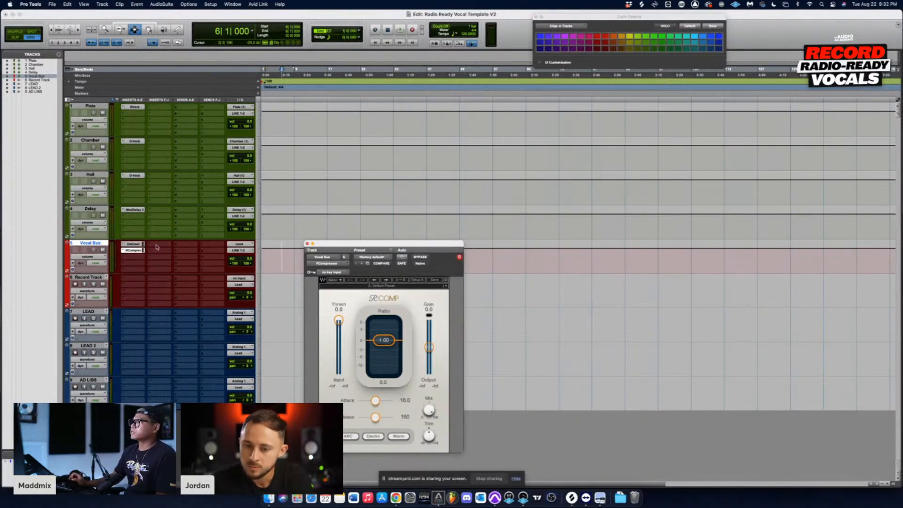
{"action": "left_click_drag", "start_coordinate": [396, 240], "coordinate": [462, 172]}
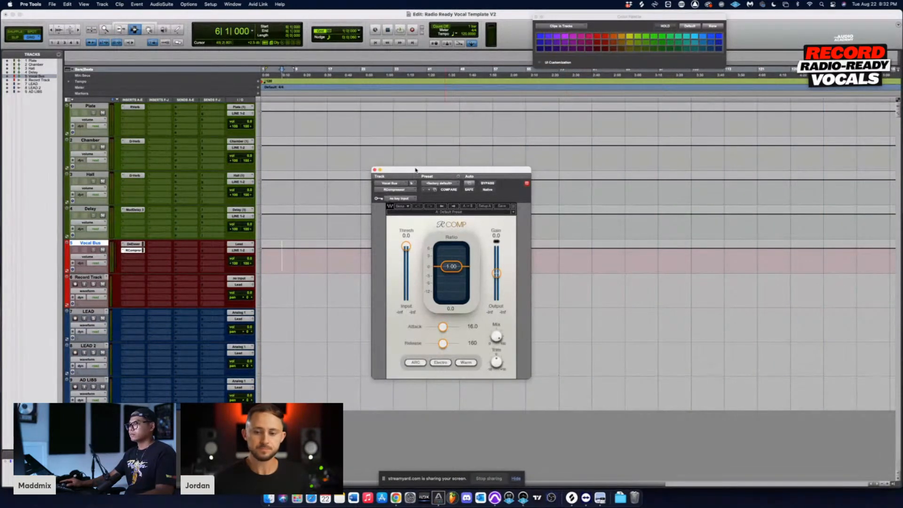
{"action": "left_click_drag", "start_coordinate": [416, 170], "coordinate": [427, 146]}
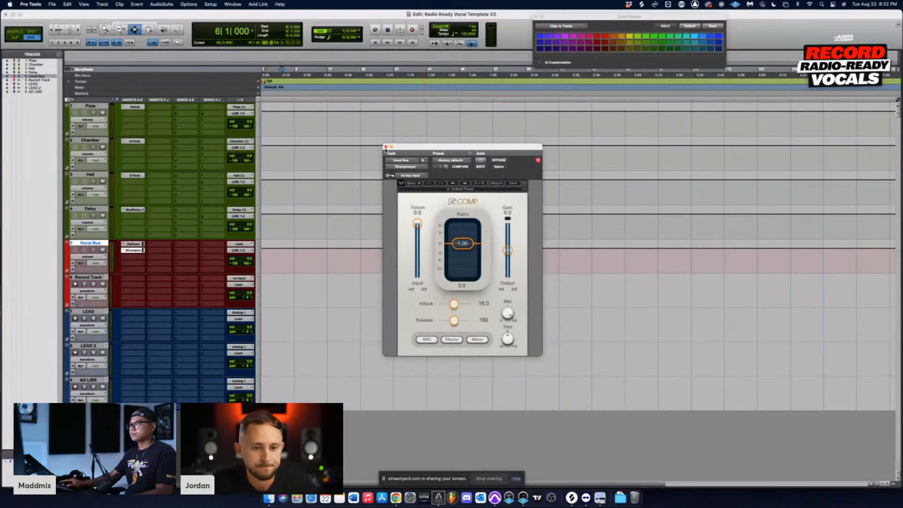
{"action": "left_click", "coordinate": [385, 147]}
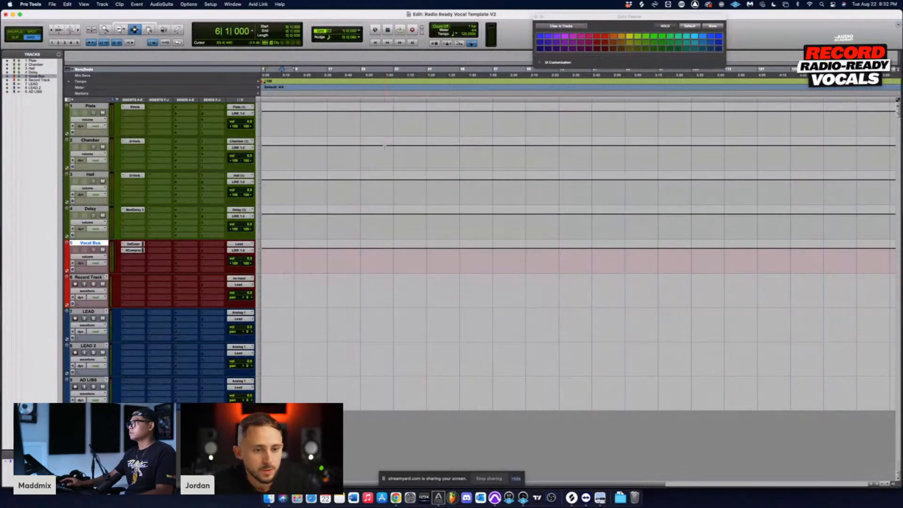
Step: Search the plug-ins for "req" and load REQ 6 (stereo) in the third insert slot of the Vocal Bus track
{"action": "left_click", "coordinate": [124, 259]}
{"action": "left_click", "coordinate": [132, 246]}
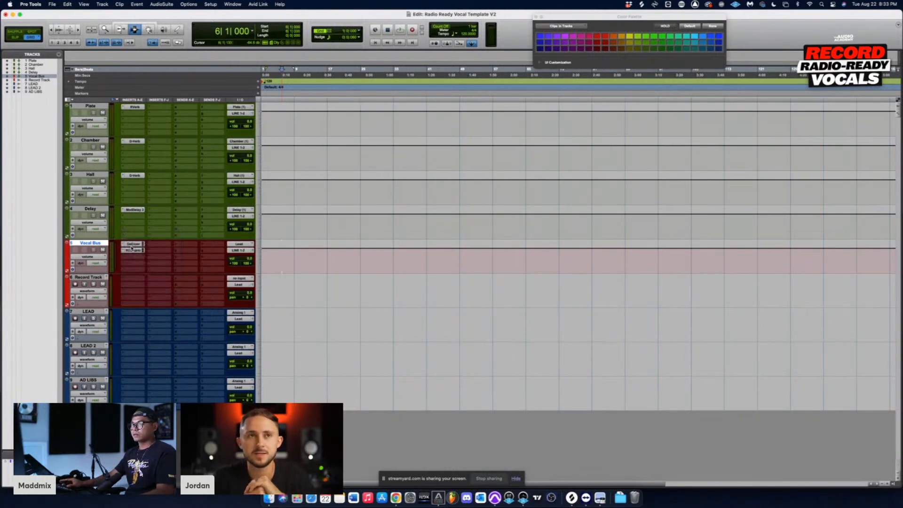
{"action": "left_click", "coordinate": [132, 248]}
{"action": "type", "text": "req"}
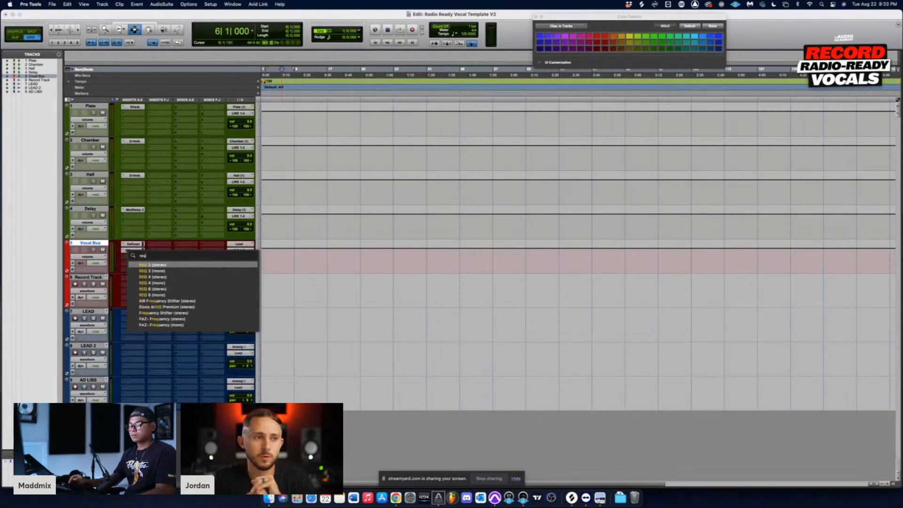
{"action": "left_click", "coordinate": [173, 289]}
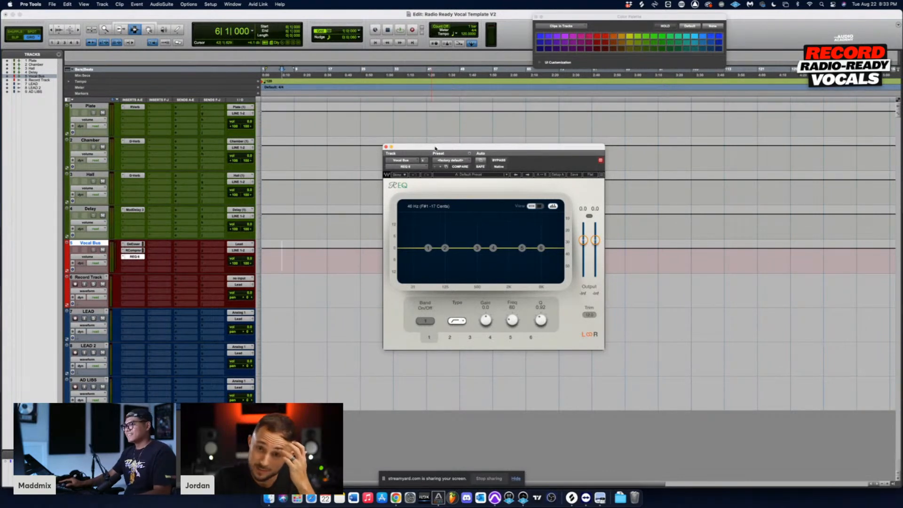
{"action": "left_click_drag", "start_coordinate": [435, 147], "coordinate": [340, 68]}
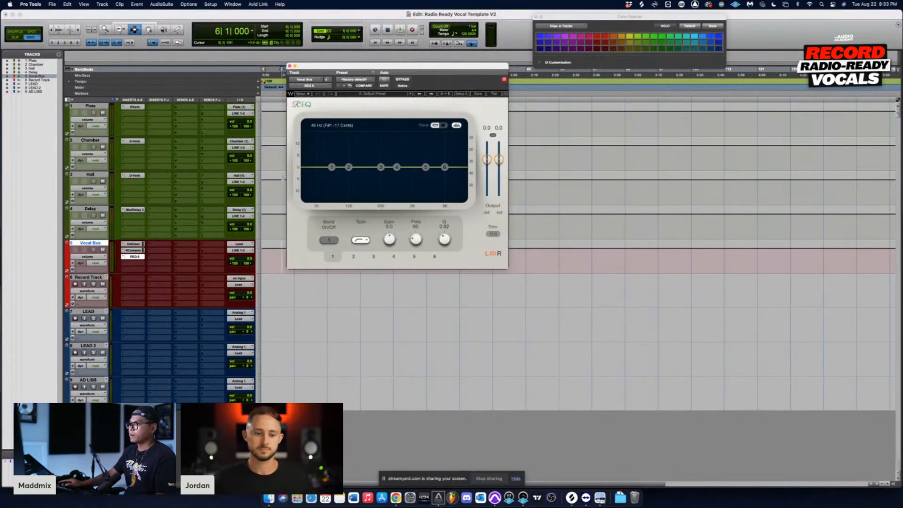
{"action": "left_click_drag", "start_coordinate": [342, 65], "coordinate": [335, 67]}
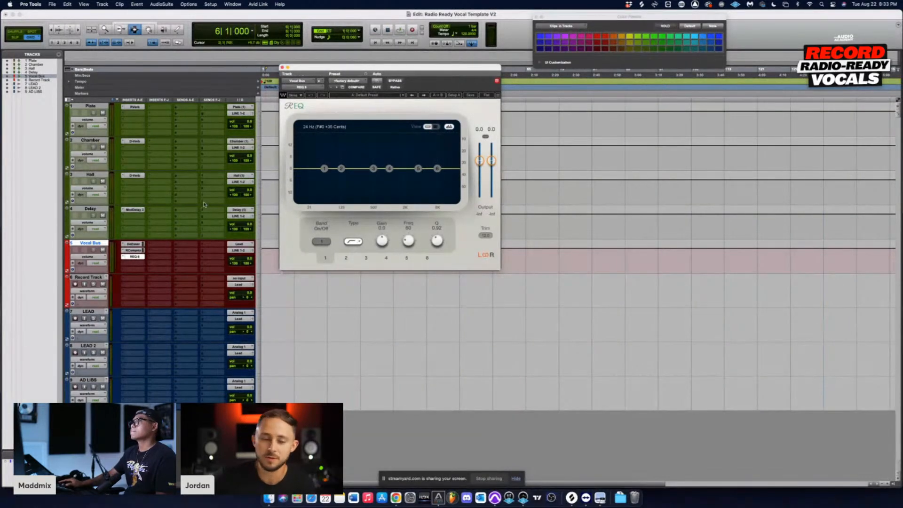
Step: Search the plug-ins for "rvo", load RVox in the Vocal Bus track's fourth insert slot, and close its window
{"action": "left_click", "coordinate": [125, 264]}
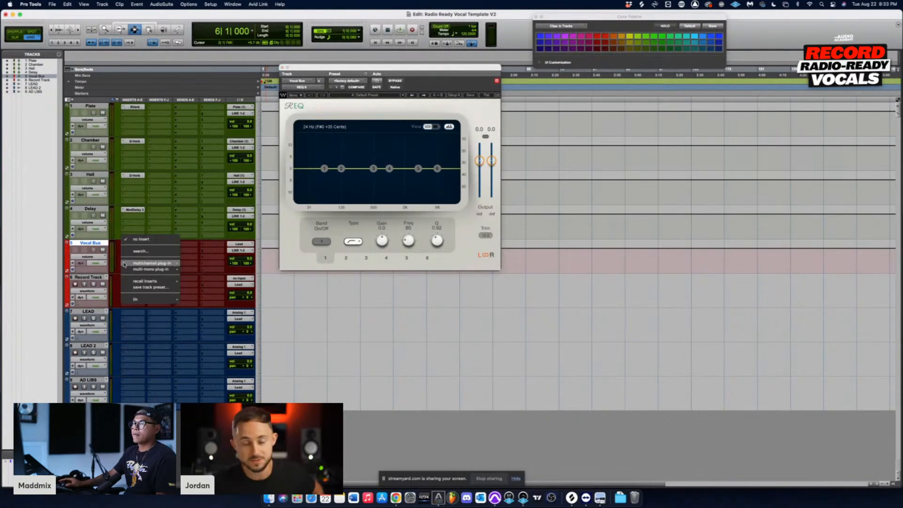
{"action": "mouse_move", "coordinate": [148, 263]}
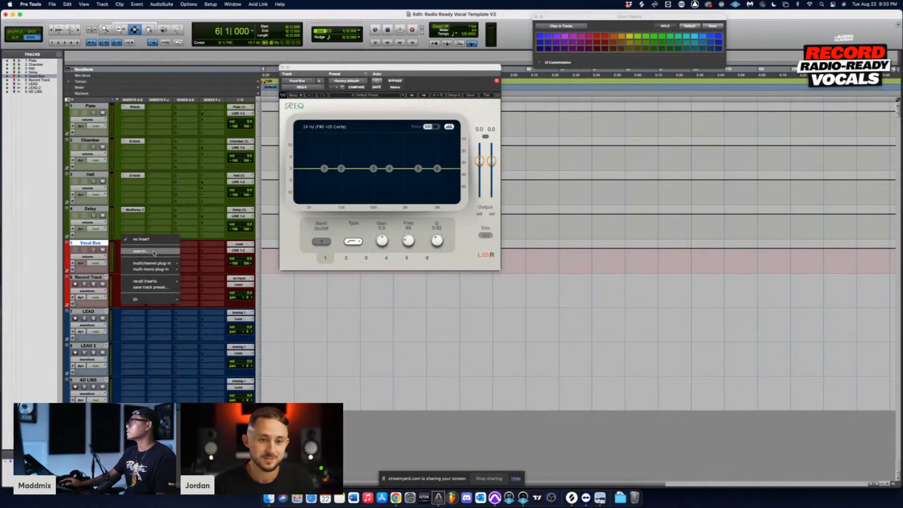
{"action": "left_click", "coordinate": [154, 252]}
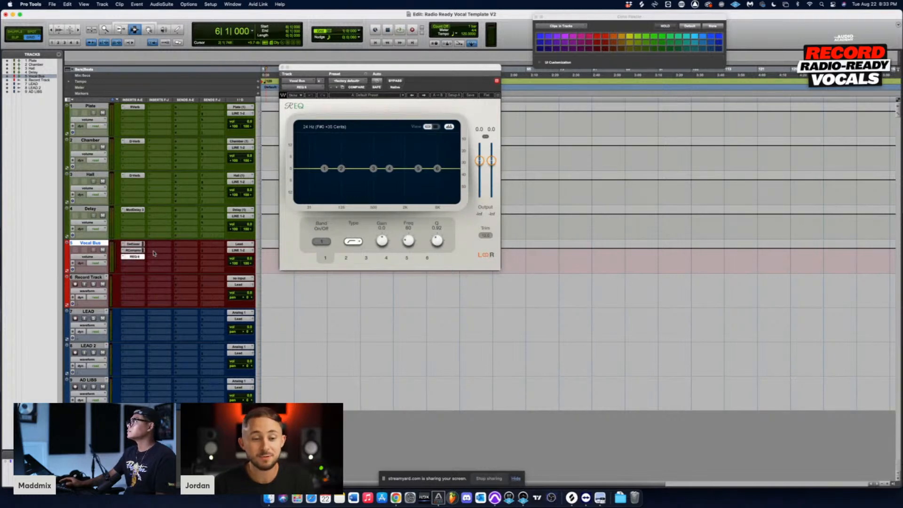
{"action": "type", "text": "rvo"}
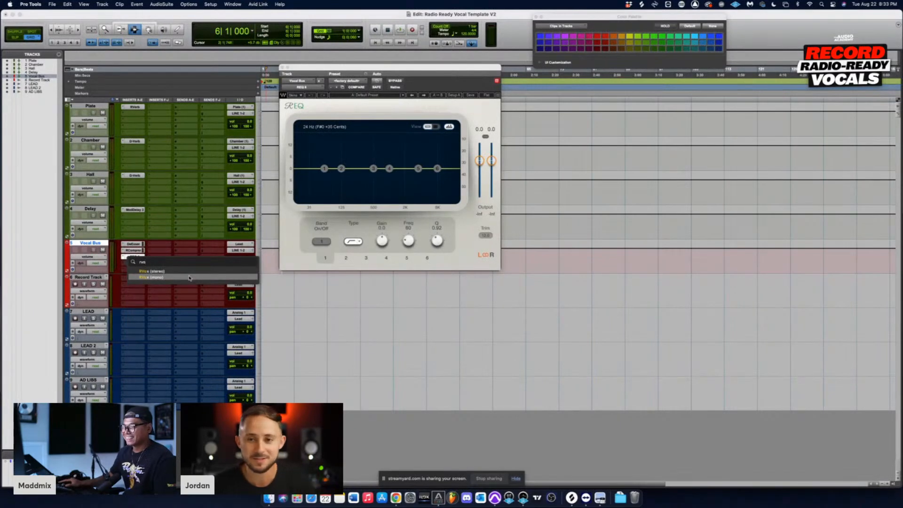
{"action": "left_click", "coordinate": [189, 278]}
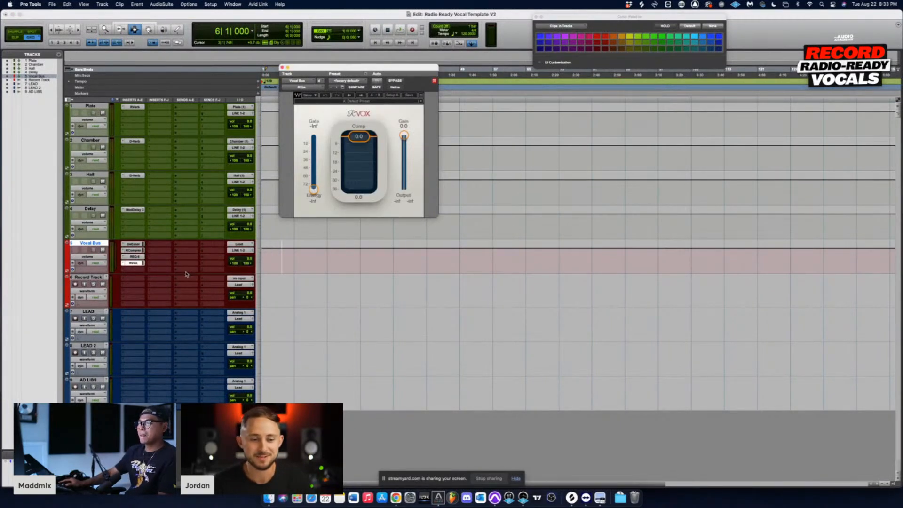
{"action": "left_click", "coordinate": [135, 263]}
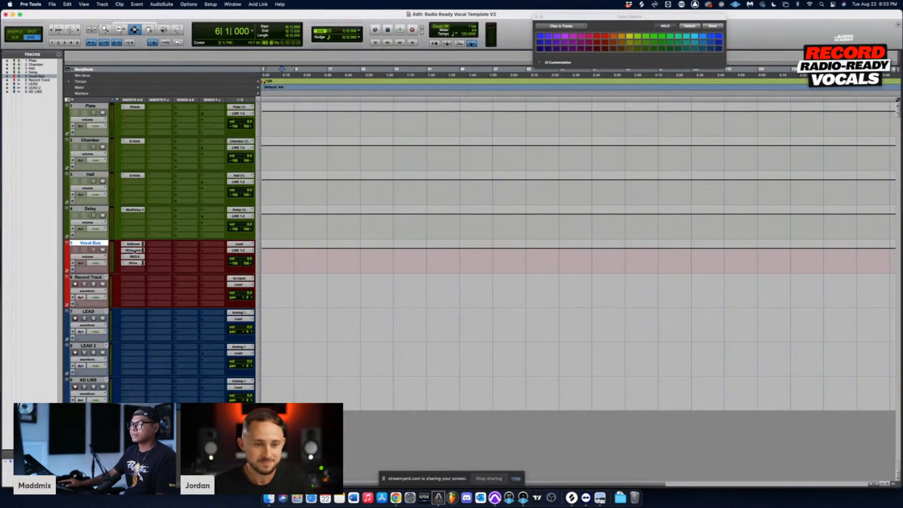
Step: In the Vocal Bus REQ 6, roll off the lows with band 1 and cut band 2 by about 2.8 dB at about 196 Hz
{"action": "left_click", "coordinate": [135, 256]}
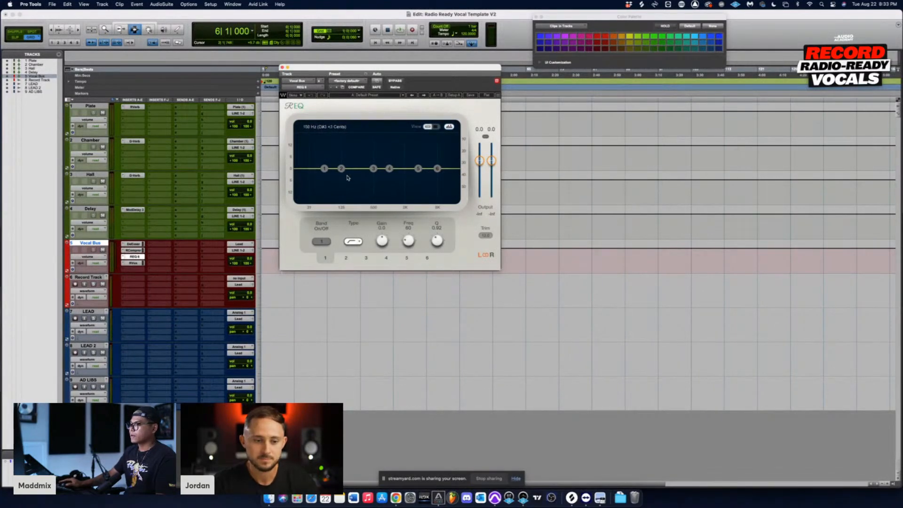
{"action": "mouse_move", "coordinate": [342, 172]}
{"action": "left_mouse_down"}
{"action": "mouse_move", "coordinate": [324, 185]}
{"action": "mouse_move", "coordinate": [351, 174]}
{"action": "left_mouse_up"}
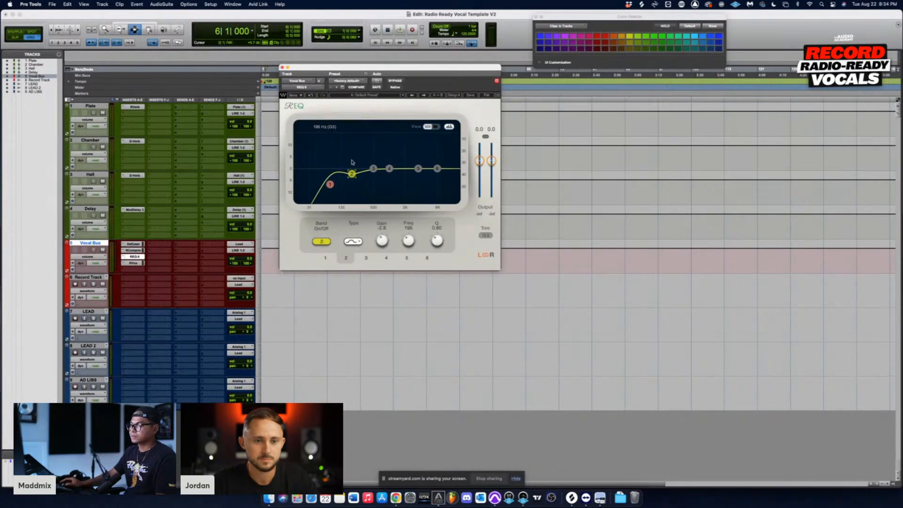
{"action": "left_click", "coordinate": [282, 68]}
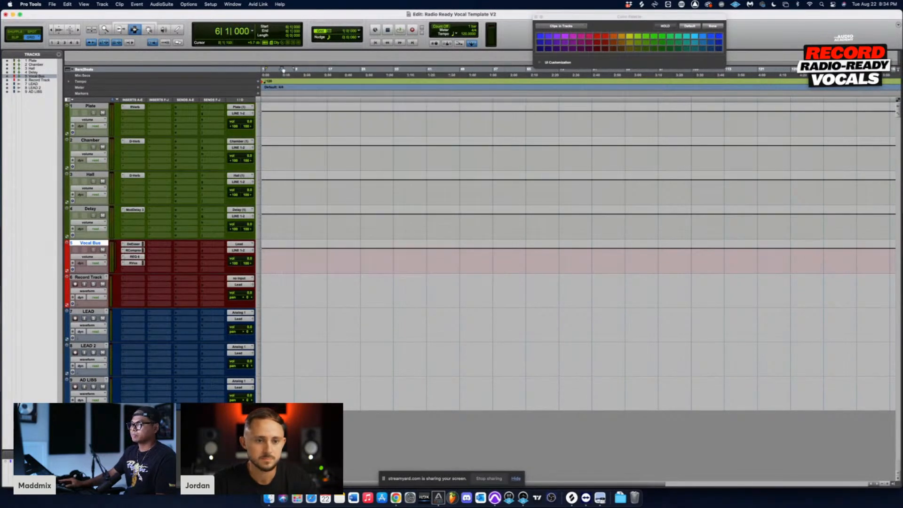
Step: Set the Vocal Bus RVox compression to about -6.3 and close the plug-in window
{"action": "left_click", "coordinate": [134, 263]}
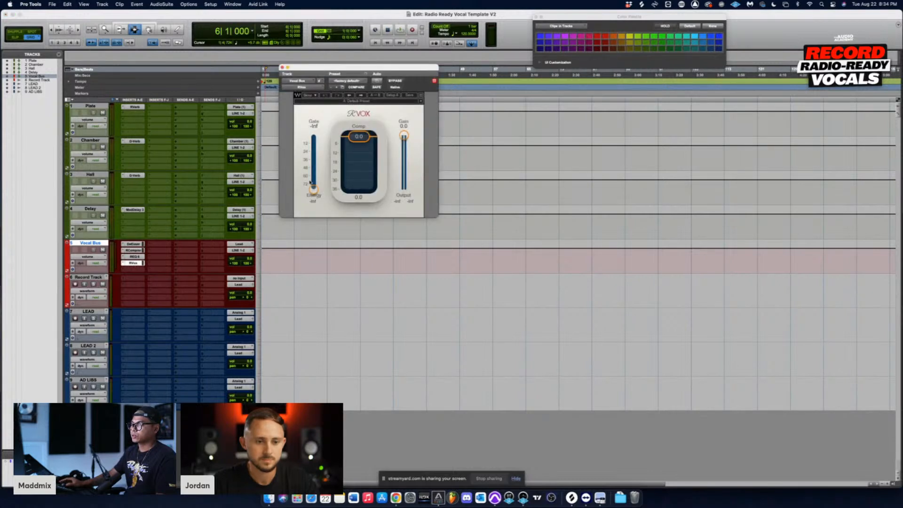
{"action": "left_click_drag", "start_coordinate": [356, 148], "coordinate": [356, 155]}
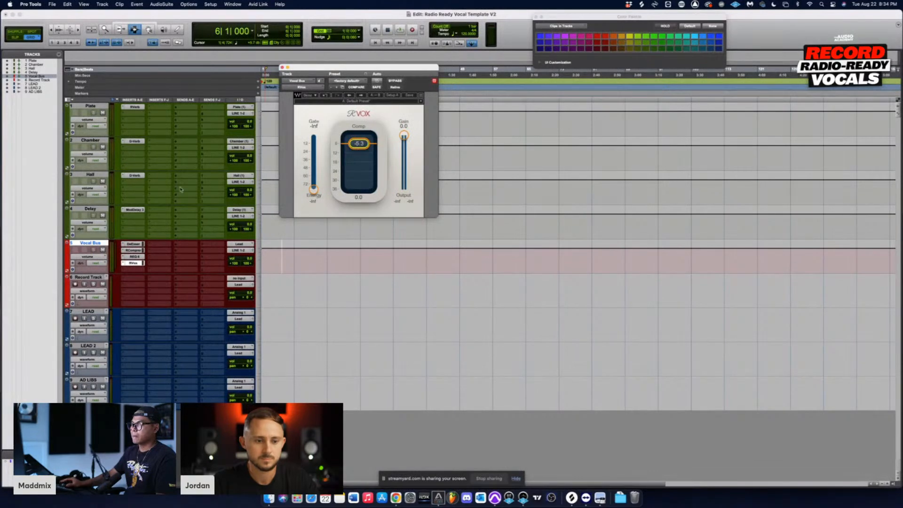
{"action": "left_click", "coordinate": [282, 68]}
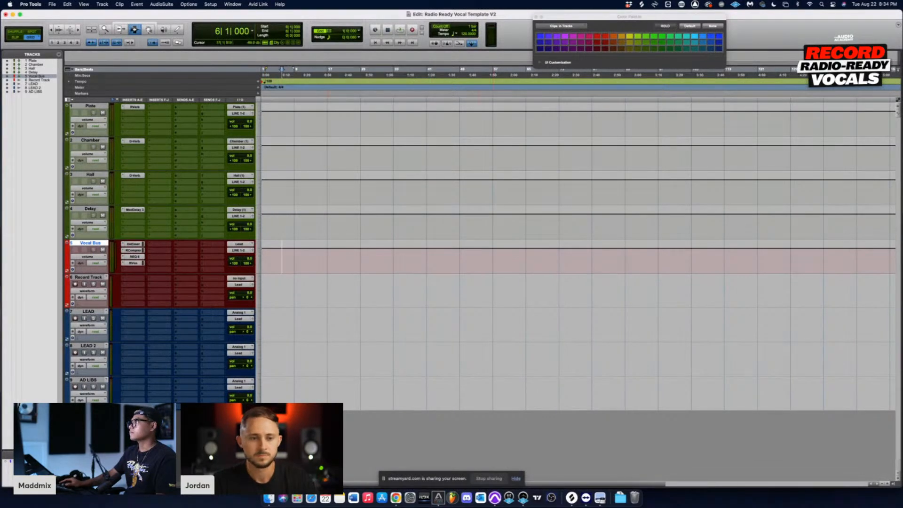
{"action": "left_click", "coordinate": [124, 271]}
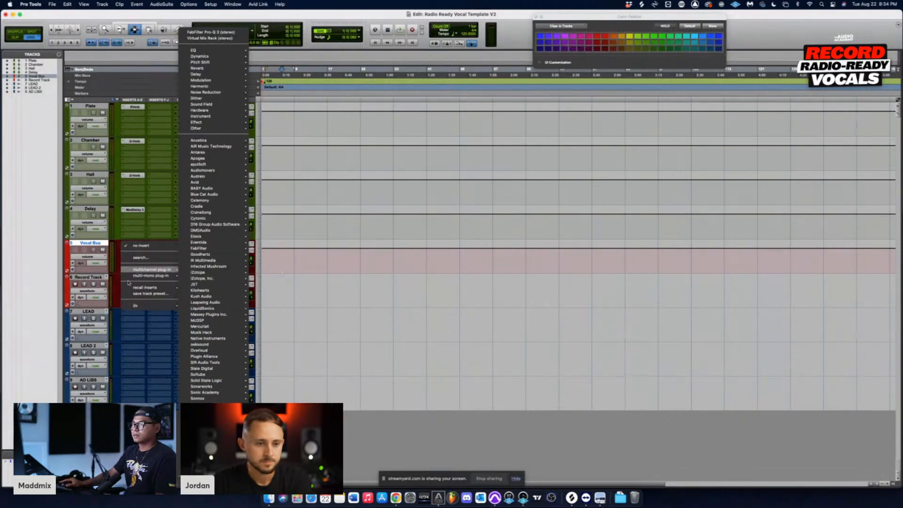
{"action": "left_click", "coordinate": [135, 347]}
{"action": "left_click_drag", "start_coordinate": [310, 258], "coordinate": [362, 258]}
{"action": "left_click", "coordinate": [299, 258]}
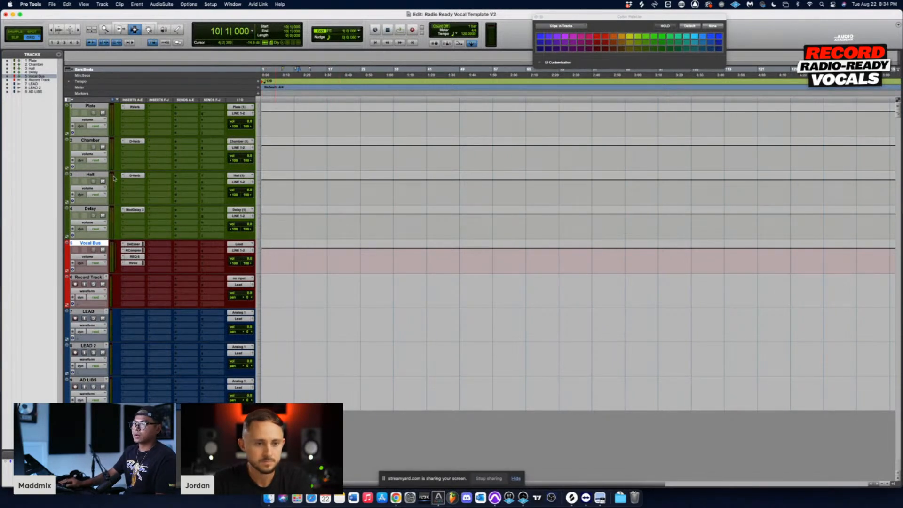
Step: Add a send to the Plate (1) stereo bus in the Vocal Bus track's F slot and set its level to about -21.4 dB
{"action": "left_click", "coordinate": [205, 244]}
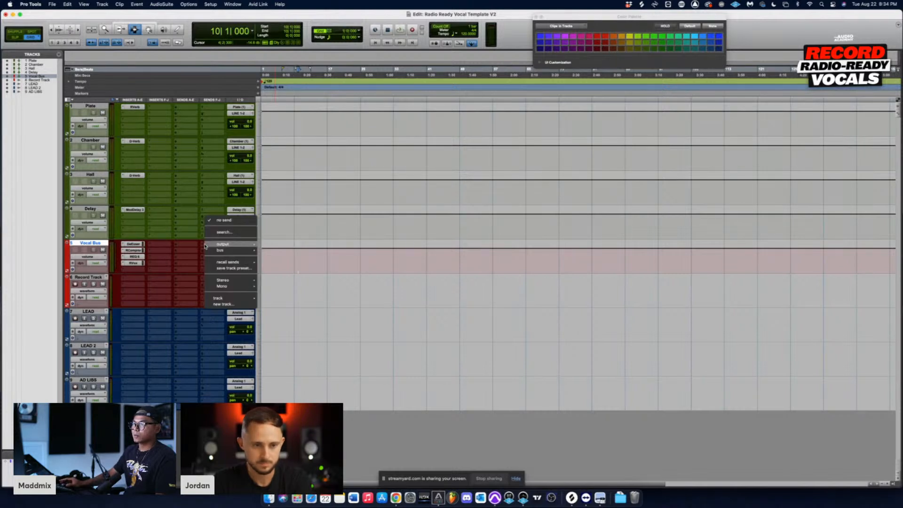
{"action": "mouse_move", "coordinate": [208, 250]}
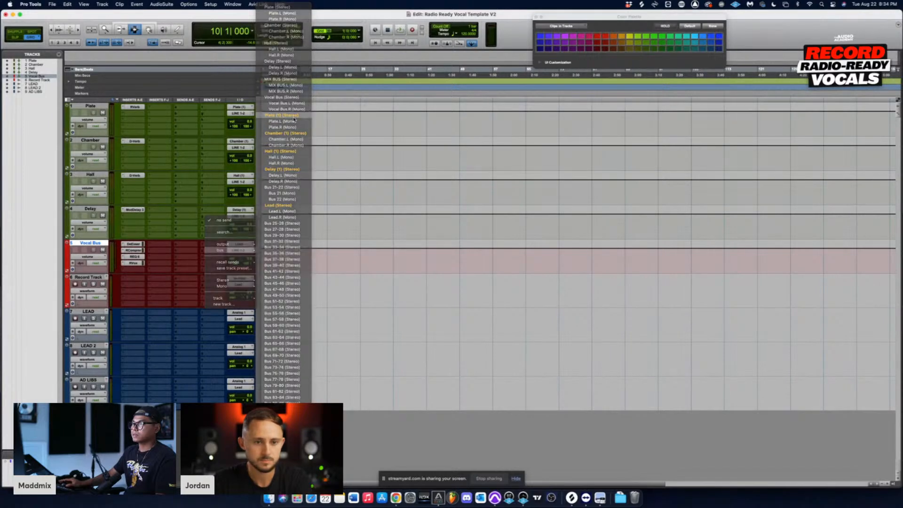
{"action": "left_click", "coordinate": [294, 117]}
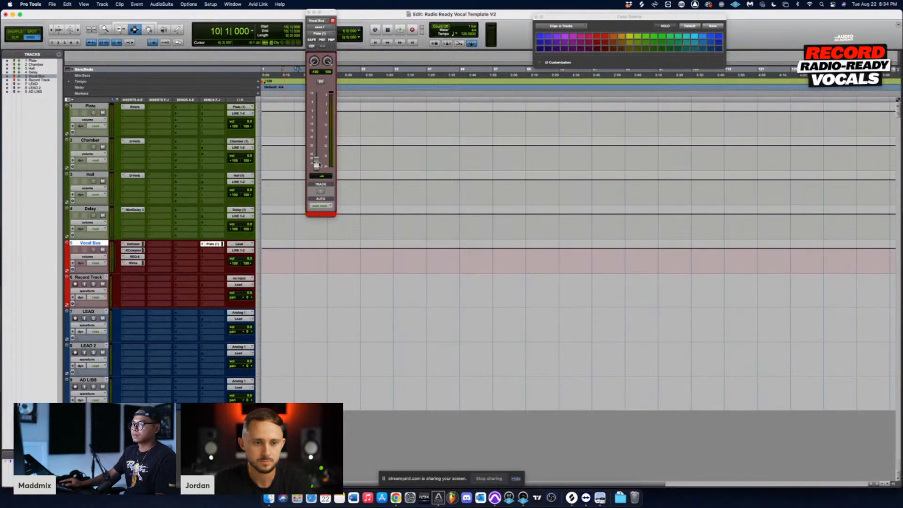
{"action": "left_click_drag", "start_coordinate": [317, 161], "coordinate": [318, 139]}
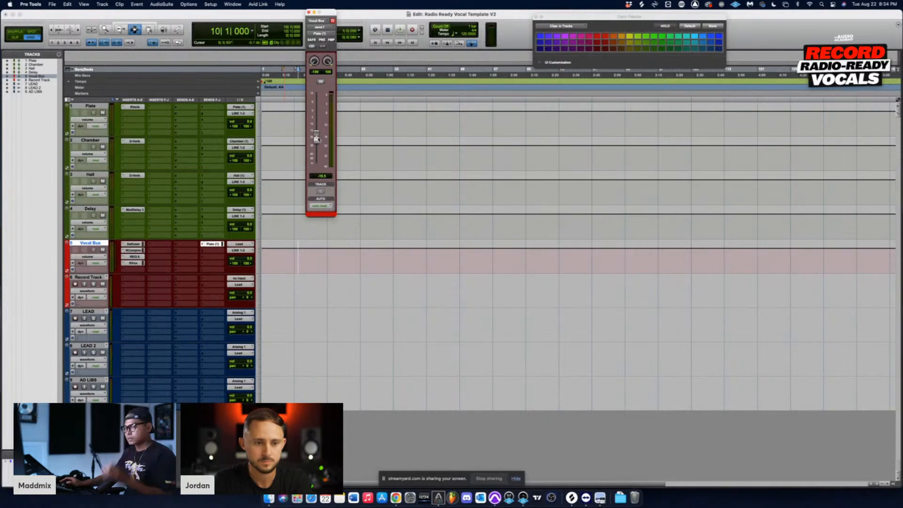
{"action": "left_click_drag", "start_coordinate": [319, 138], "coordinate": [317, 142]}
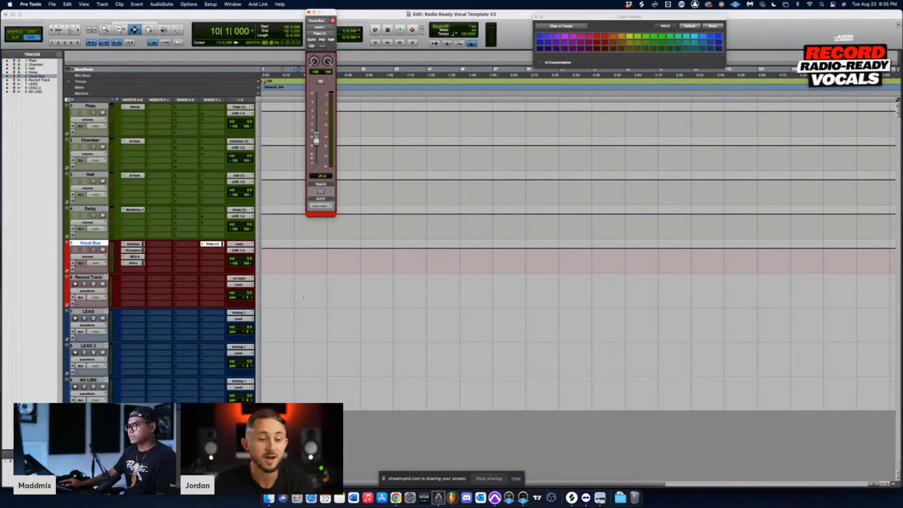
{"action": "left_click_drag", "start_coordinate": [304, 298], "coordinate": [371, 394]}
{"action": "left_click_drag", "start_coordinate": [294, 277], "coordinate": [368, 400]}
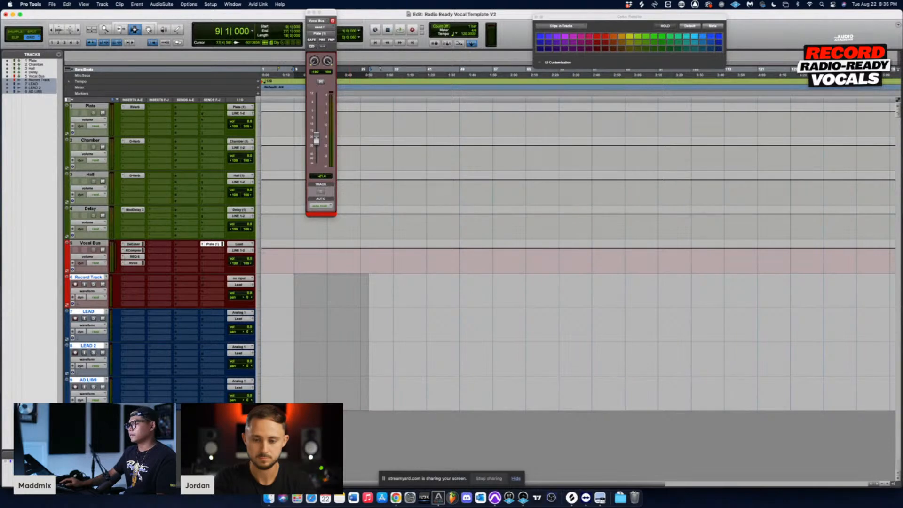
{"action": "left_click", "coordinate": [306, 292]}
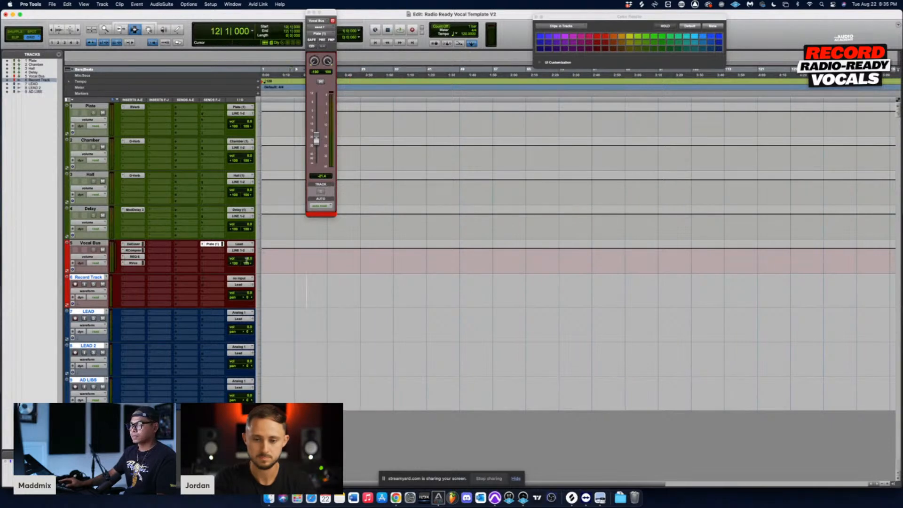
Step: Add a send to the Chamber (1) stereo bus in the Vocal Bus track's G slot
{"action": "left_click", "coordinate": [203, 254]}
{"action": "mouse_move", "coordinate": [216, 256]}
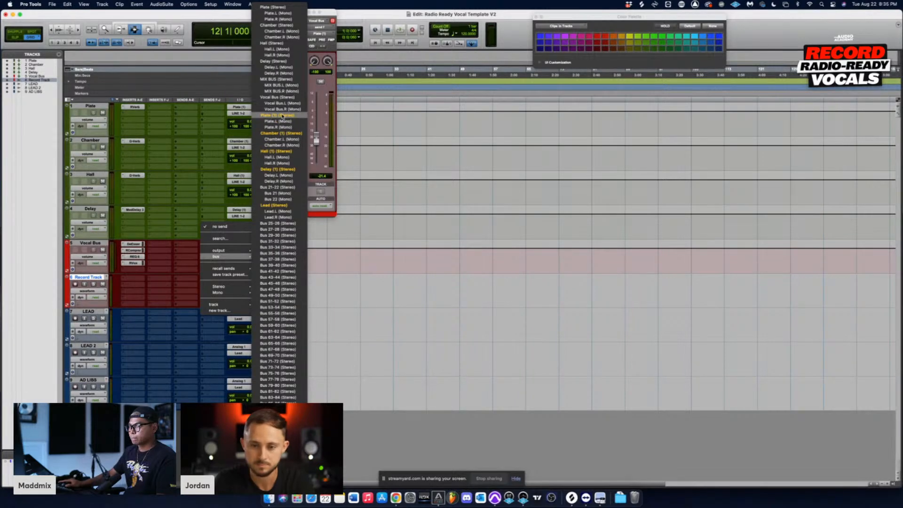
{"action": "left_click", "coordinate": [280, 133]}
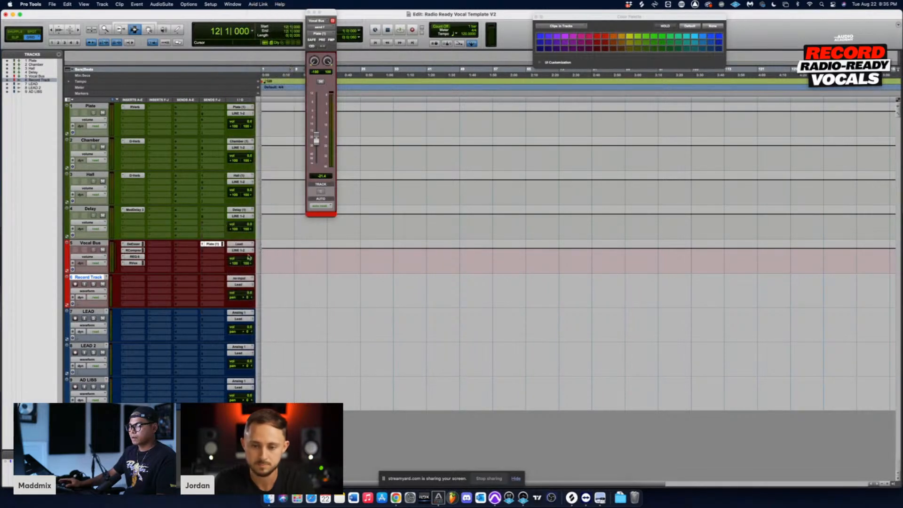
Step: Raise the Vocal Bus's Plate send level and set its Chamber send level to about -28.5 dB
{"action": "left_click", "coordinate": [212, 244]}
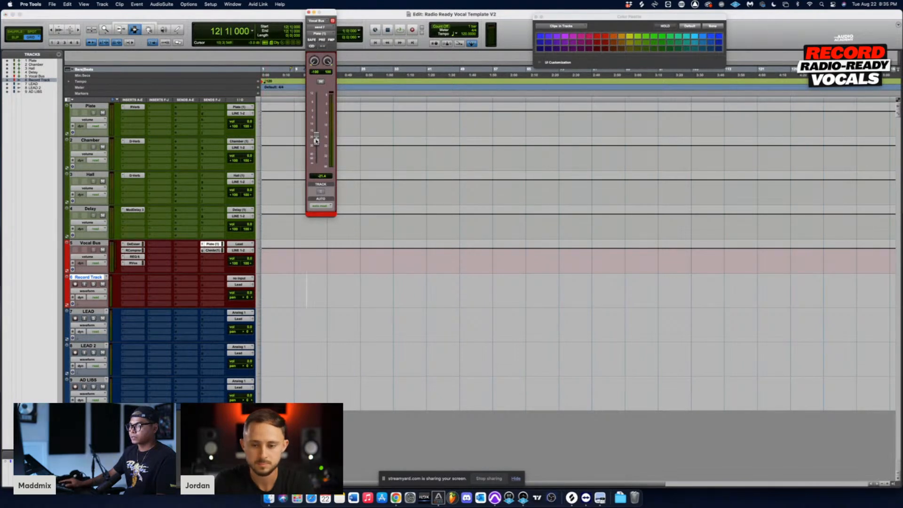
{"action": "left_click_drag", "start_coordinate": [316, 141], "coordinate": [317, 119]}
{"action": "left_click", "coordinate": [215, 250]}
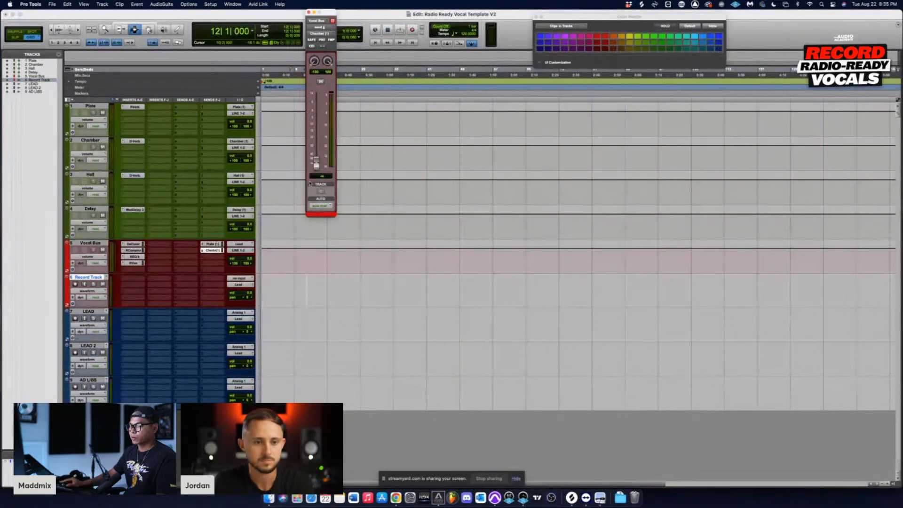
{"action": "left_click_drag", "start_coordinate": [317, 165], "coordinate": [317, 145]}
Step: Add sends to the Hall (1) and Delay (1) stereo buses in the Vocal Bus track's H and I slots, closing the send window
{"action": "left_click", "coordinate": [206, 258]}
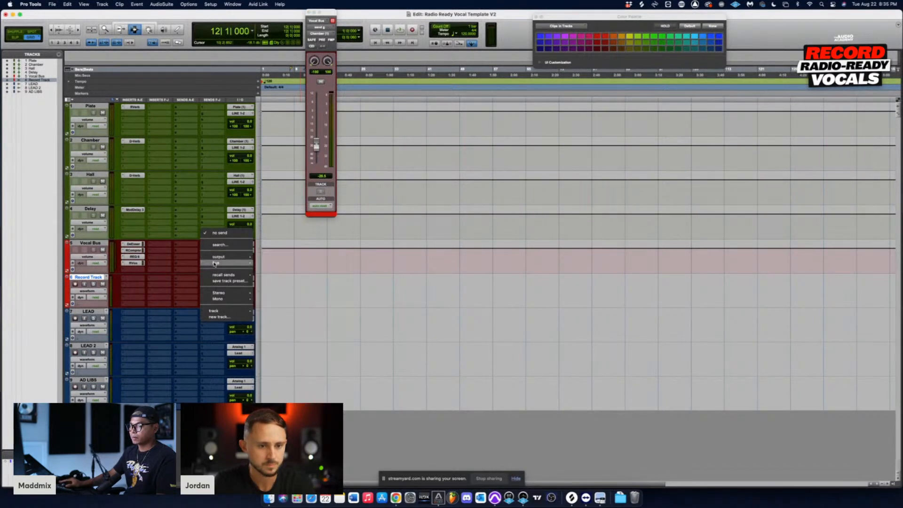
{"action": "mouse_move", "coordinate": [215, 263]}
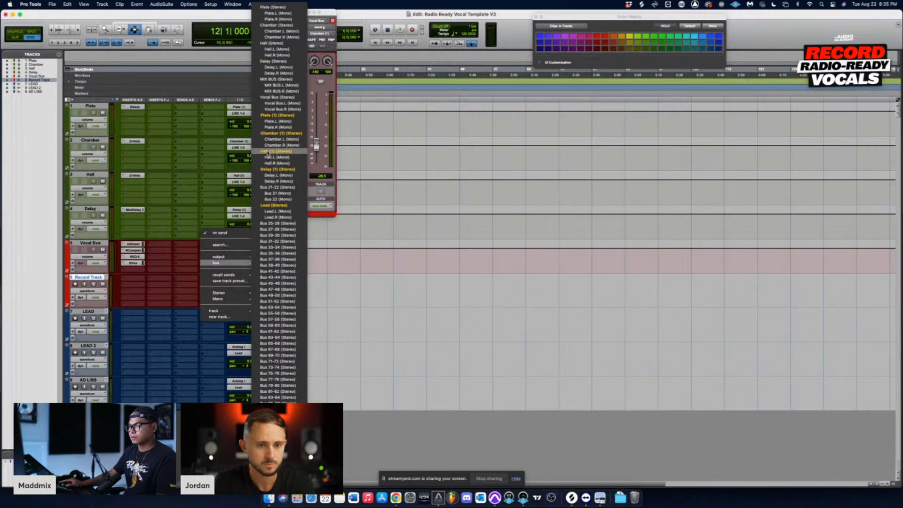
{"action": "left_click", "coordinate": [267, 151]}
{"action": "left_click", "coordinate": [203, 263]}
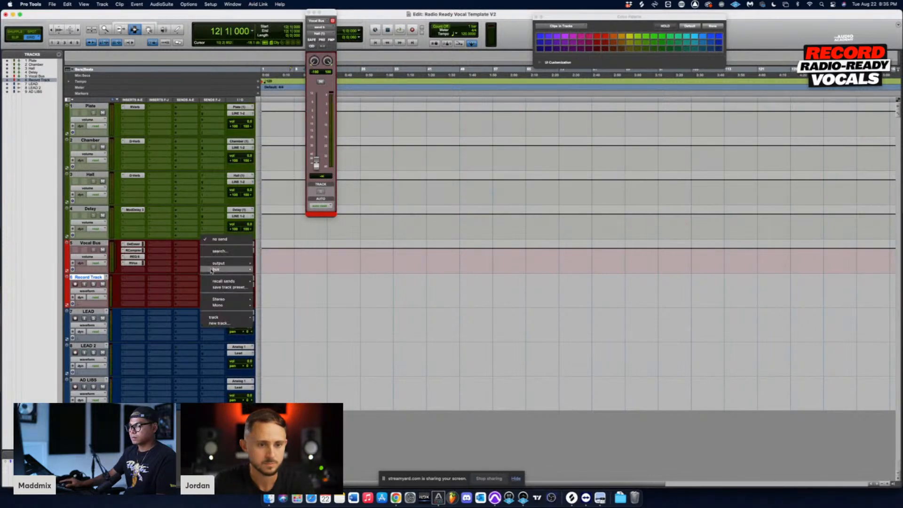
{"action": "mouse_move", "coordinate": [215, 270]}
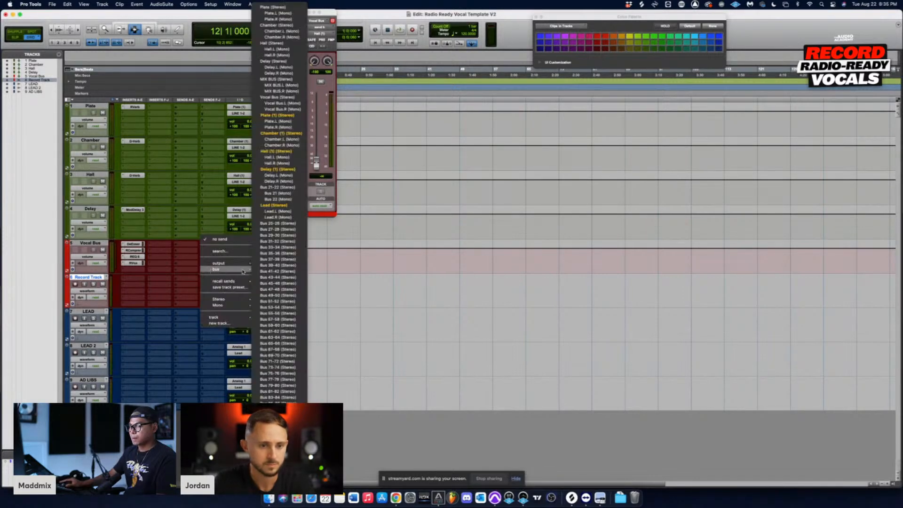
{"action": "left_click", "coordinate": [282, 169]}
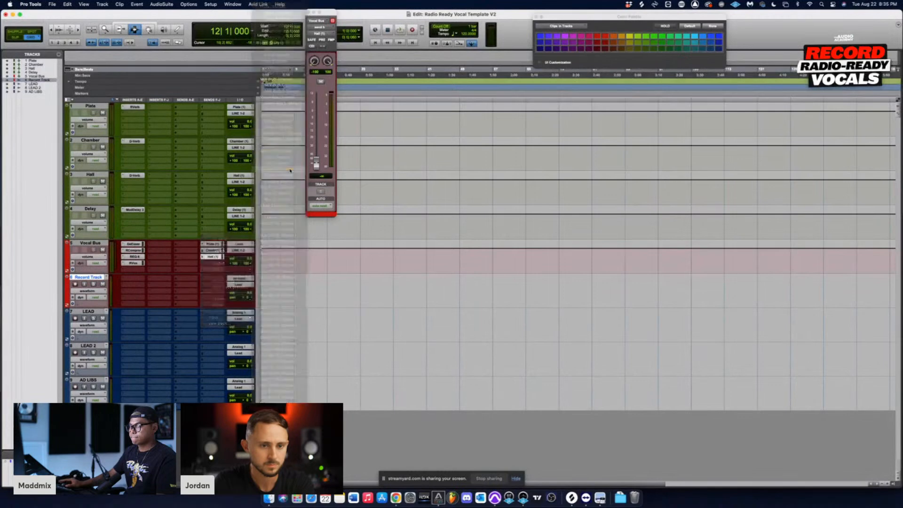
{"action": "left_click", "coordinate": [309, 12]}
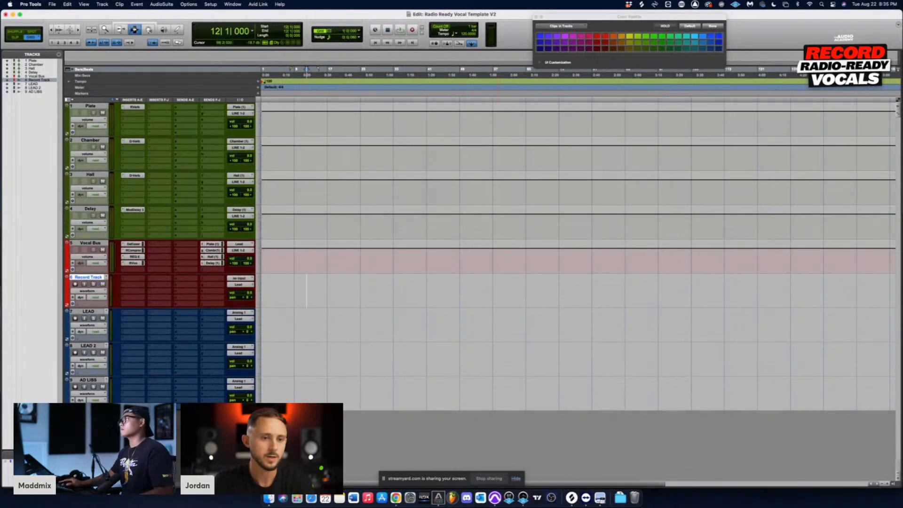
{"action": "left_click", "coordinate": [328, 256]}
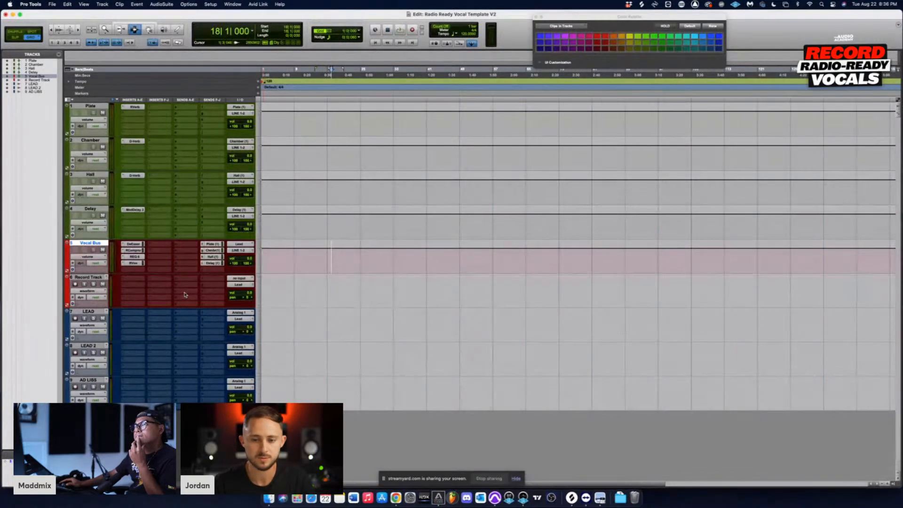
{"action": "left_click", "coordinate": [125, 270]}
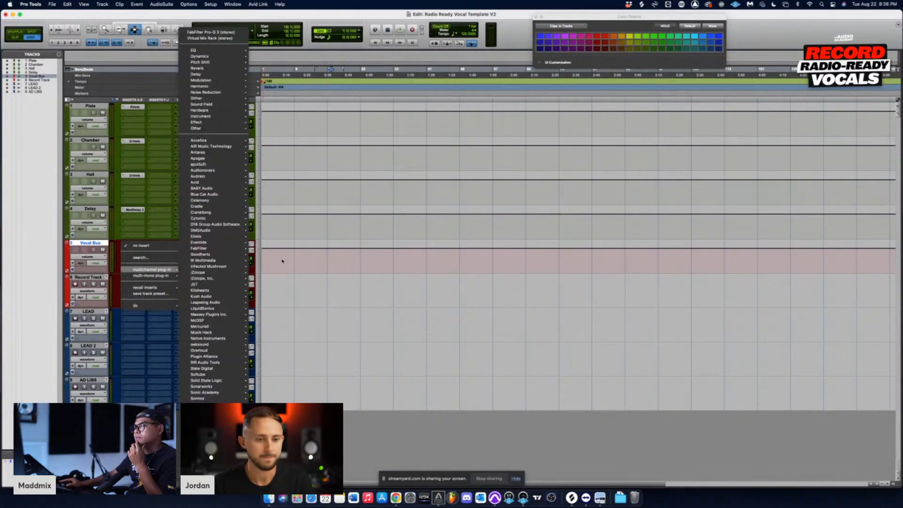
{"action": "left_click", "coordinate": [302, 263]}
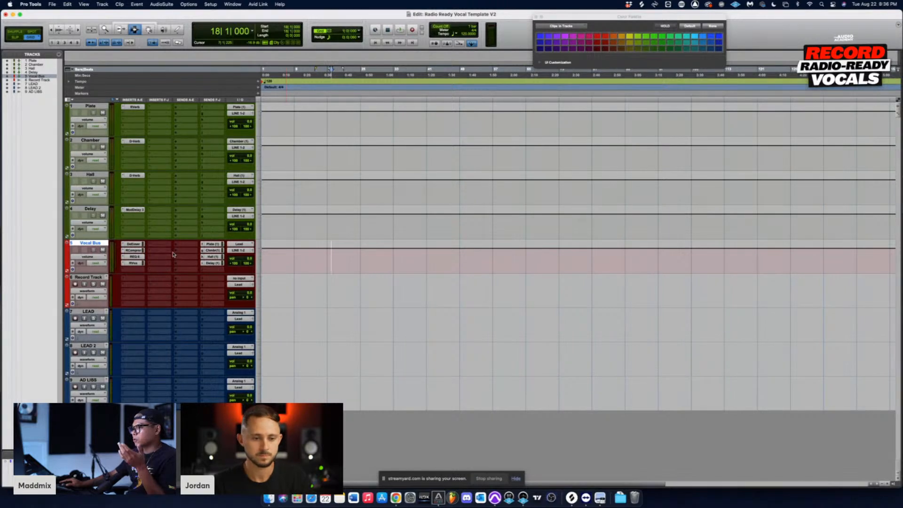
Step: Load the Clearmountain's Domain (stereo) reverb in the Vocal Bus track's fifth insert slot
{"action": "left_click", "coordinate": [126, 271]}
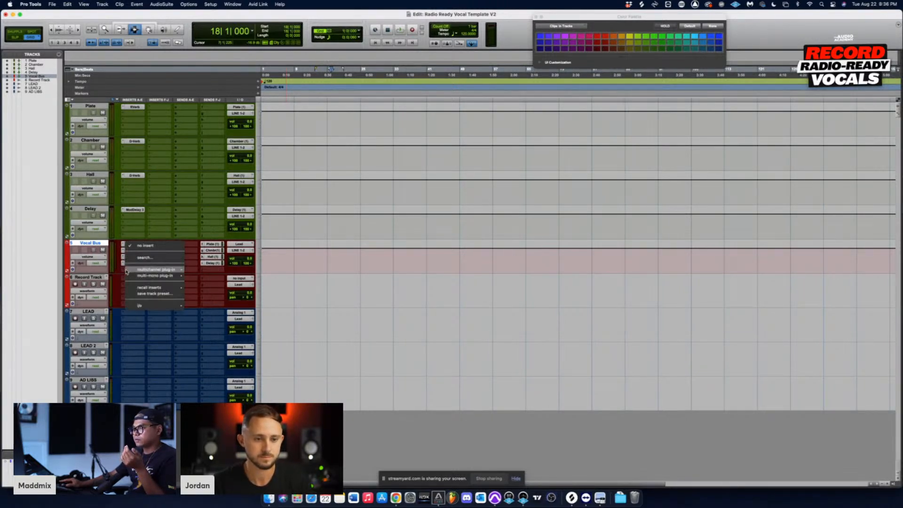
{"action": "mouse_move", "coordinate": [126, 271]}
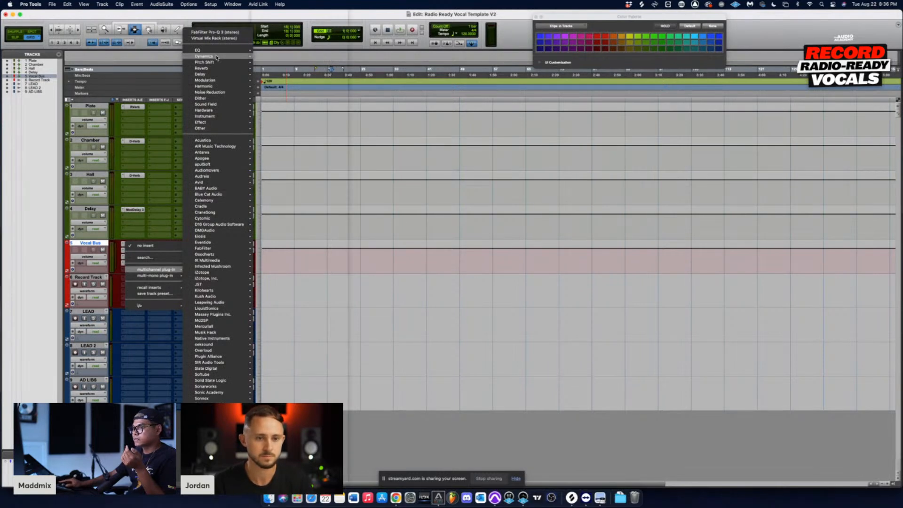
{"action": "mouse_move", "coordinate": [215, 68]}
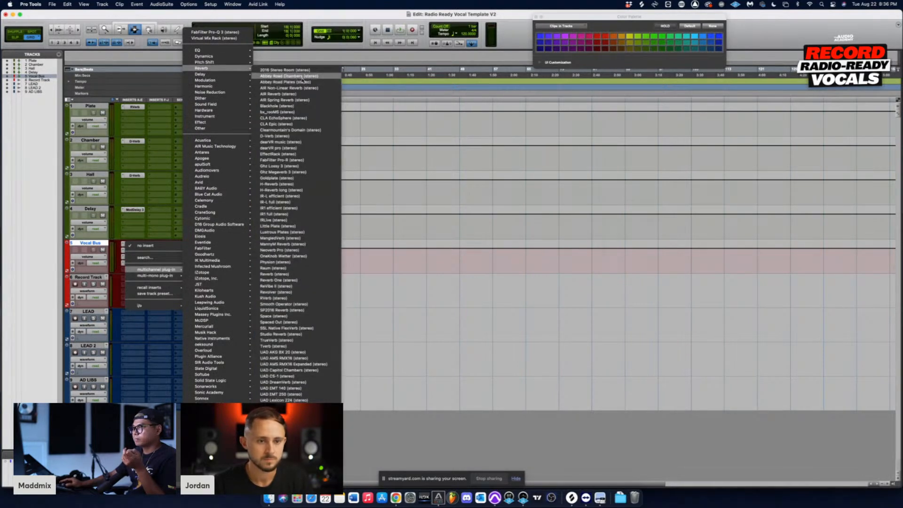
{"action": "left_click", "coordinate": [307, 133]}
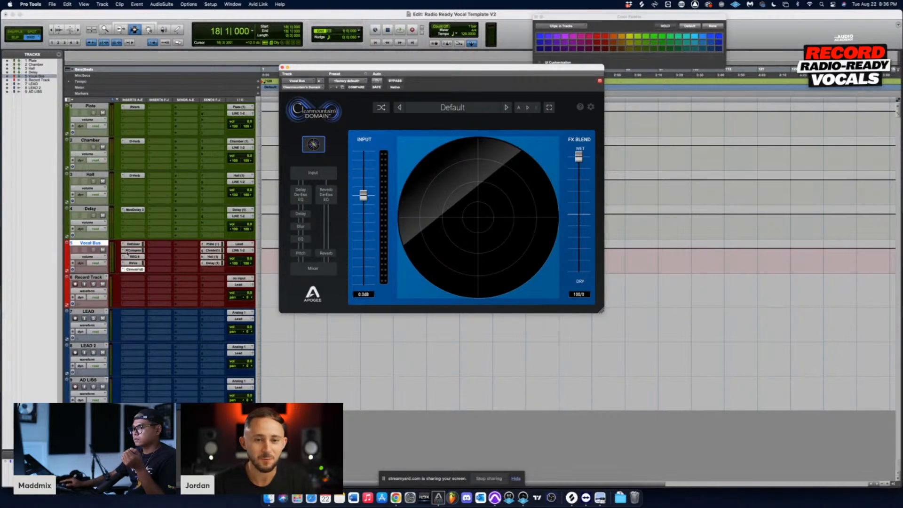
Step: Replace Clearmountain's Domain on the Vocal Bus with a copy of the Chamber track's D-Verb and lower its mix to about 59%
{"action": "left_click", "coordinate": [141, 143]}
{"action": "left_click", "coordinate": [136, 270]}
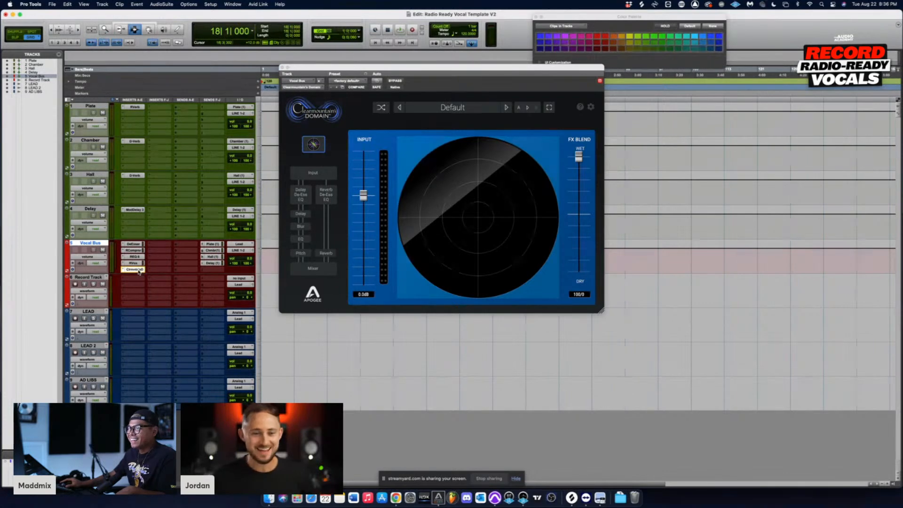
{"action": "left_click_drag", "start_coordinate": [138, 271], "coordinate": [138, 270]}
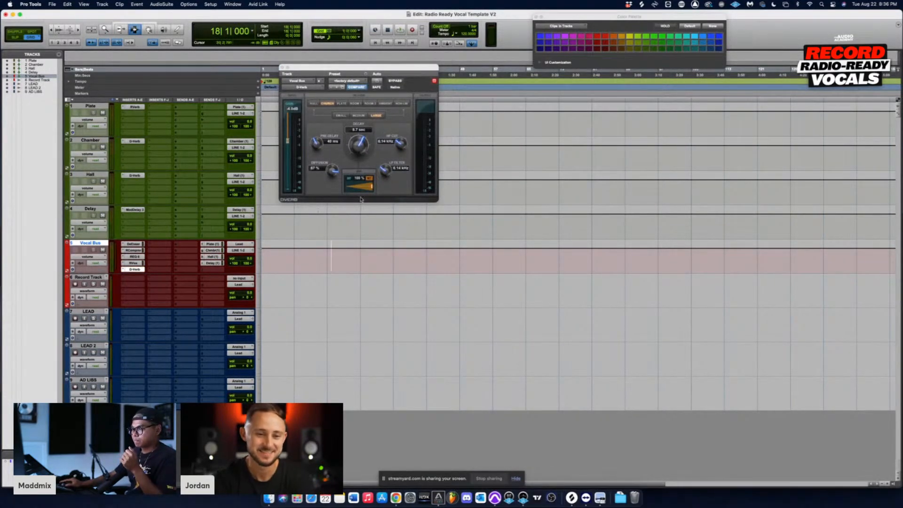
{"action": "left_click_drag", "start_coordinate": [372, 187], "coordinate": [358, 191]}
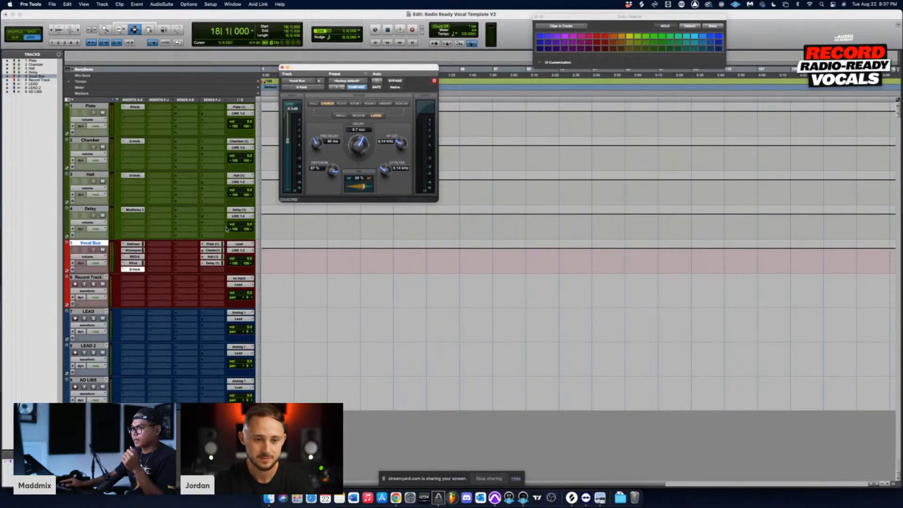
Step: Open the Vocal Bus's Plate send controls, remove the D-Verb from the fifth insert slot, and close the send window
{"action": "left_click", "coordinate": [214, 245]}
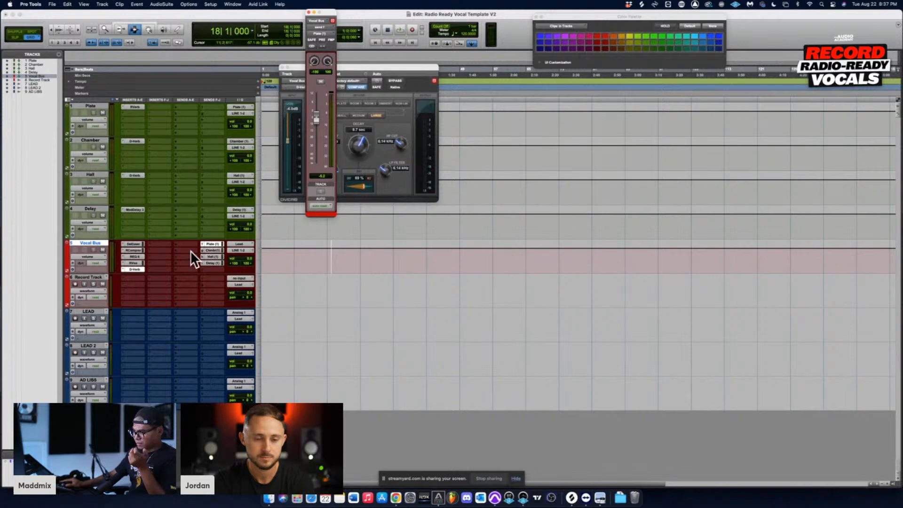
{"action": "left_click", "coordinate": [122, 269]}
{"action": "left_click", "coordinate": [133, 250]}
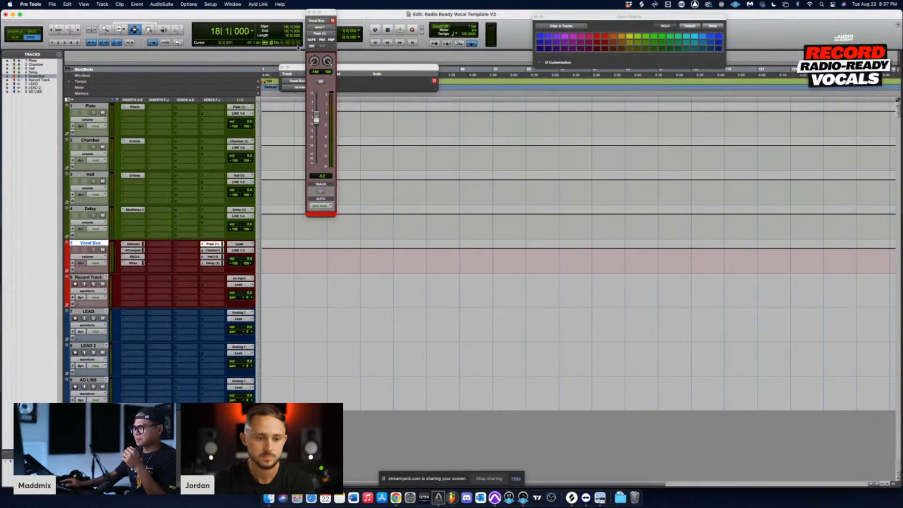
{"action": "left_click_drag", "start_coordinate": [331, 14], "coordinate": [426, 93]}
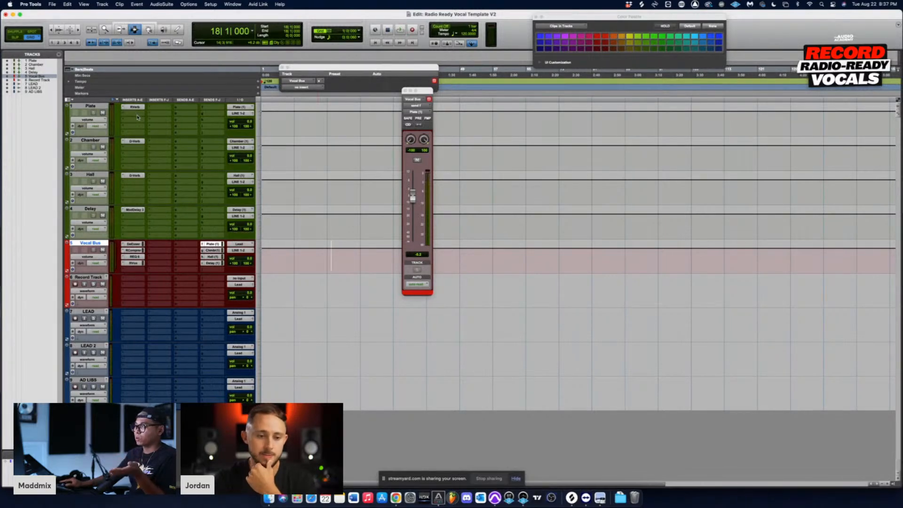
{"action": "left_click", "coordinate": [404, 91]}
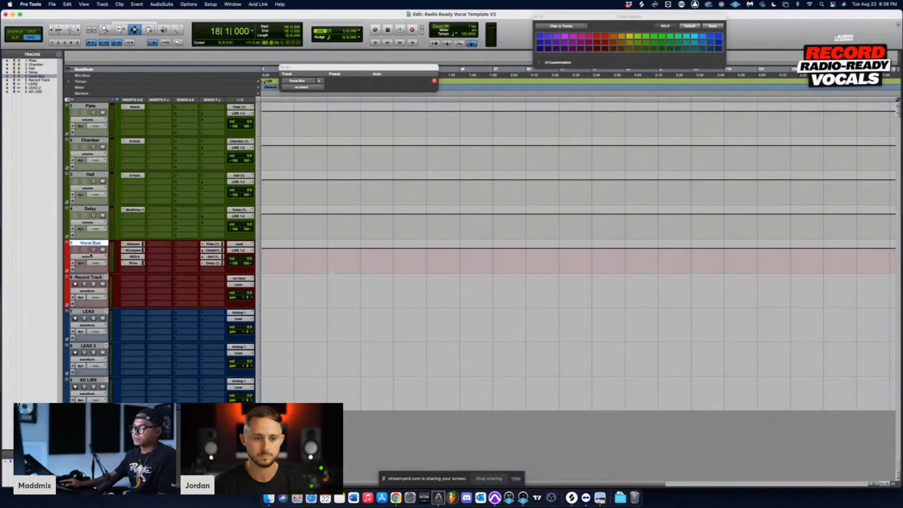
{"action": "left_click", "coordinate": [278, 124]}
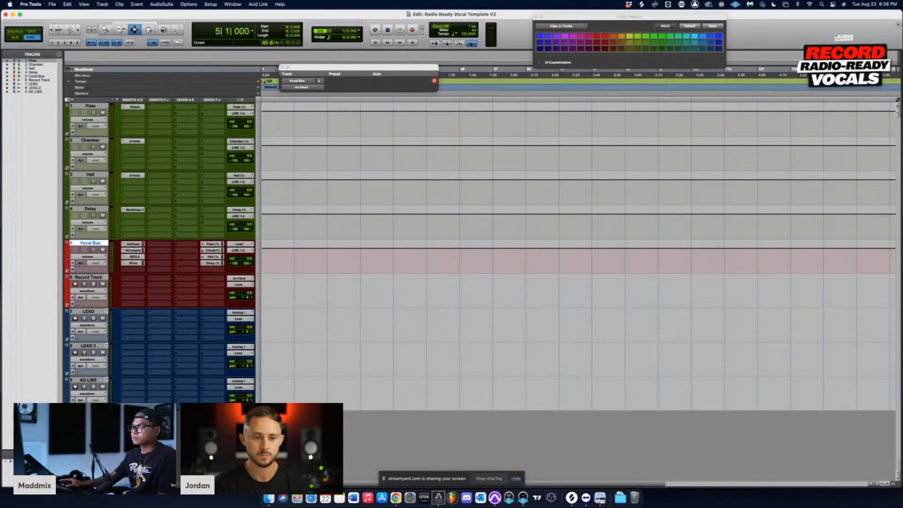
{"action": "left_click", "coordinate": [286, 225]}
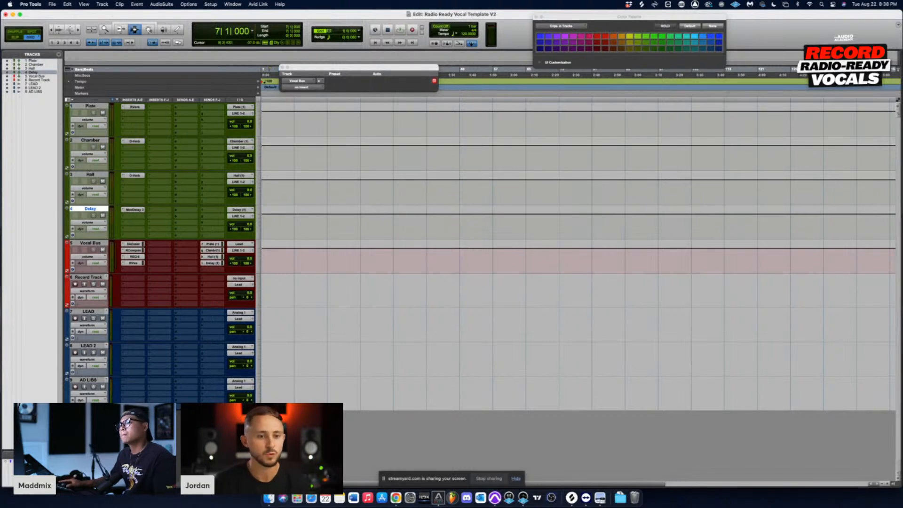
{"action": "left_click", "coordinate": [293, 121]}
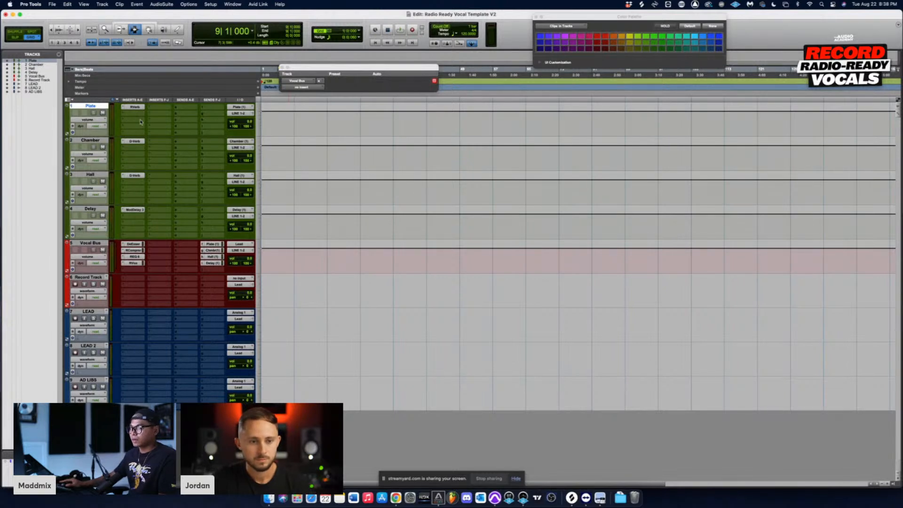
{"action": "left_click", "coordinate": [282, 225]}
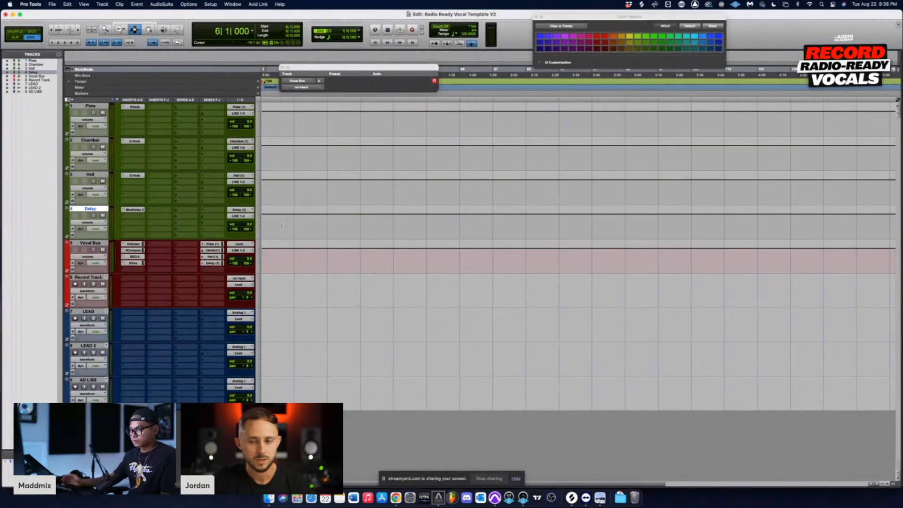
Step: Create a new stereo Aux Input track and move it to the top of the session, above the Plate track
{"action": "key", "text": "super+shift+n"}
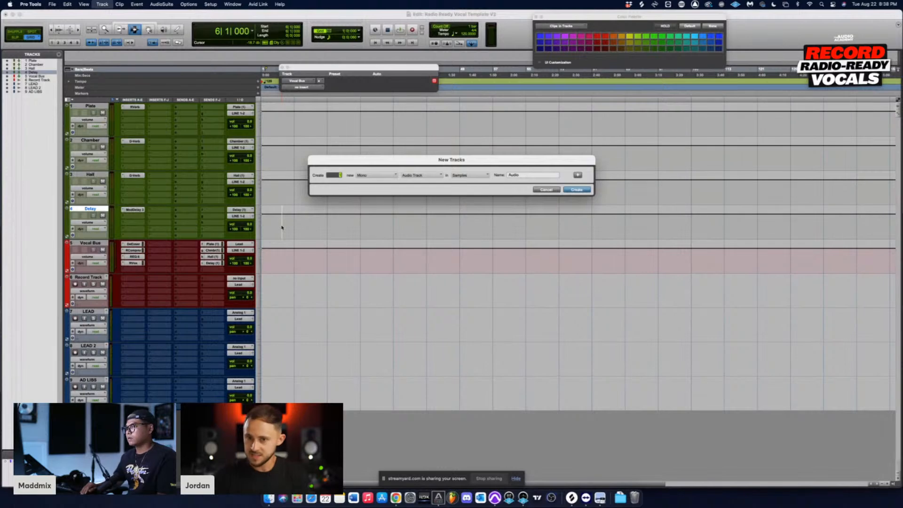
{"action": "key", "text": "super+Down"}
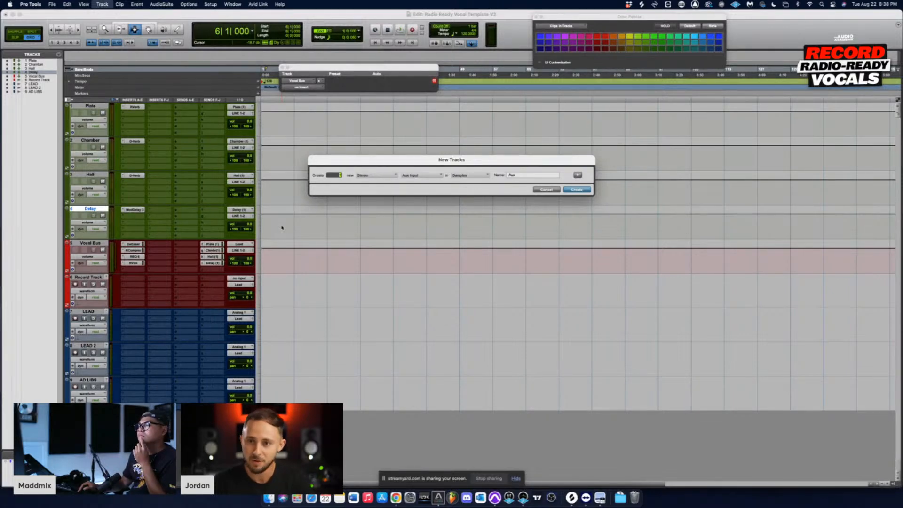
{"action": "key", "text": "Return"}
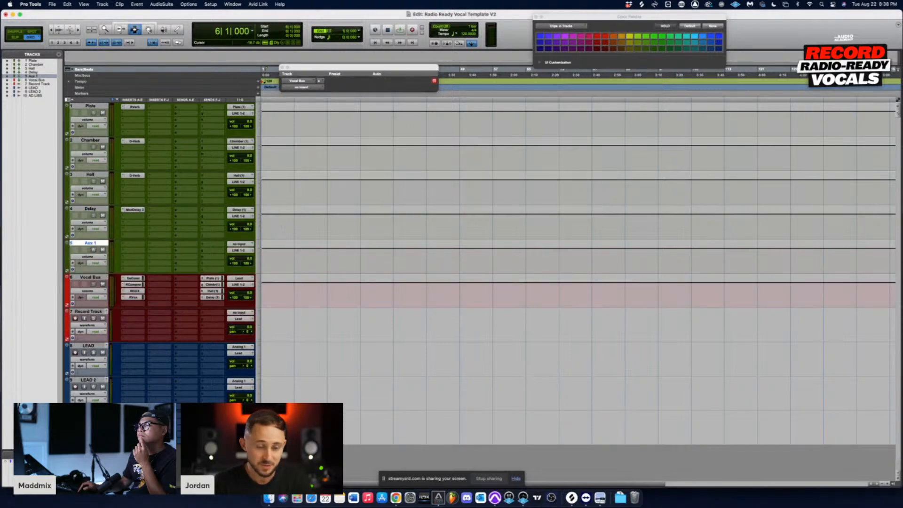
{"action": "left_click_drag", "start_coordinate": [88, 243], "coordinate": [95, 94]}
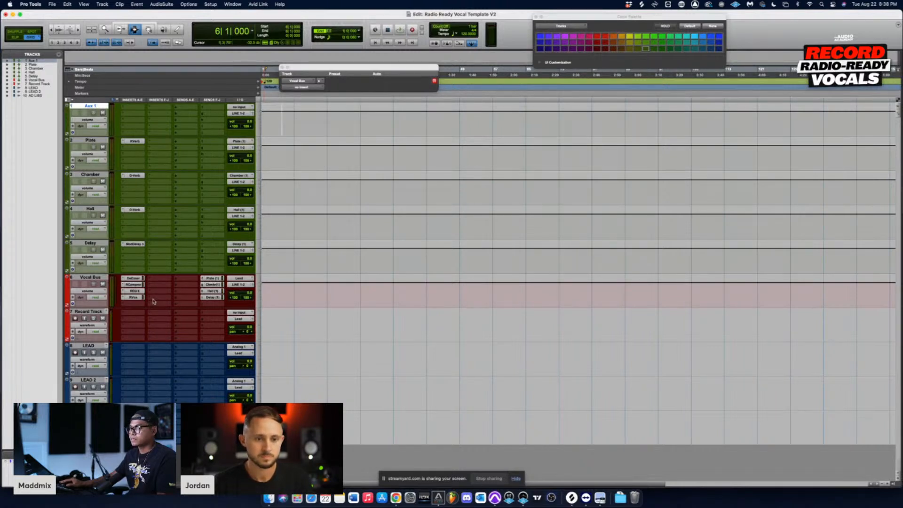
Step: Check the Vocal Bus's Chamber and Delay send controls, close them, and move the empty insert window clear of the tracks
{"action": "left_click", "coordinate": [212, 285]}
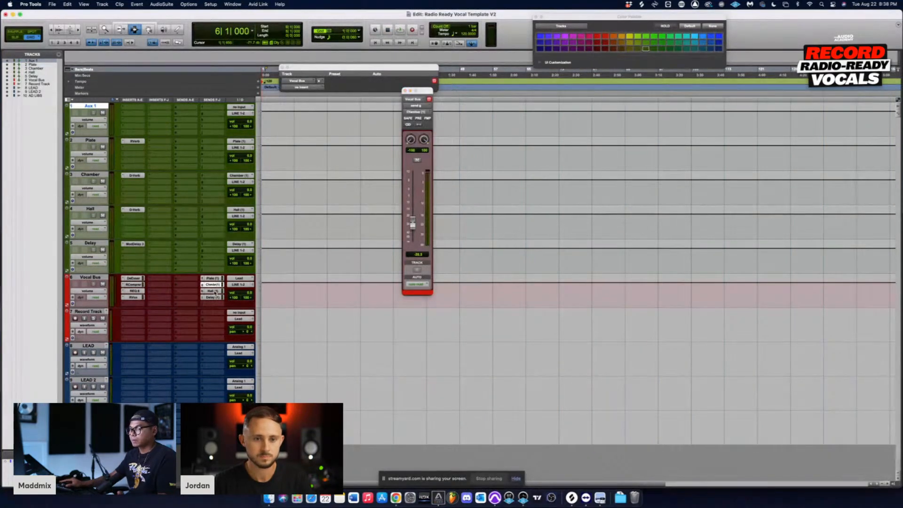
{"action": "left_click", "coordinate": [212, 297]}
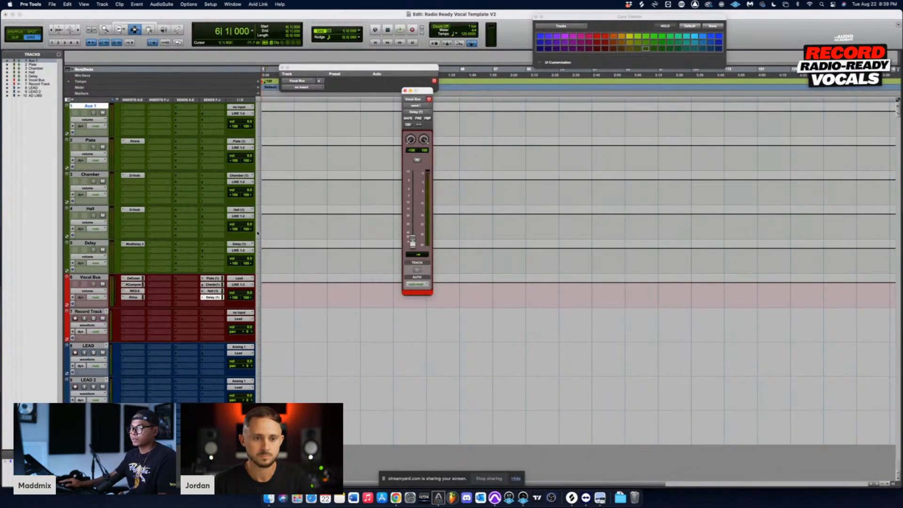
{"action": "left_click", "coordinate": [405, 90]}
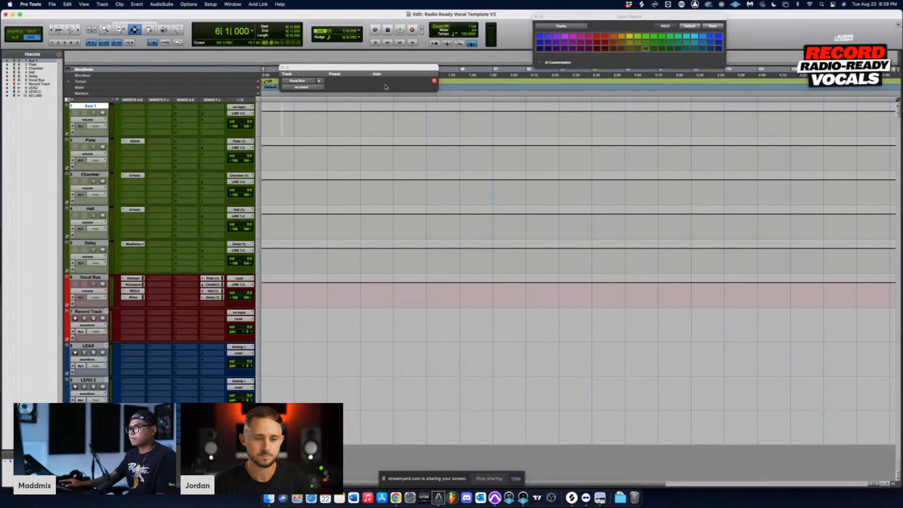
{"action": "left_click_drag", "start_coordinate": [376, 68], "coordinate": [494, 20]}
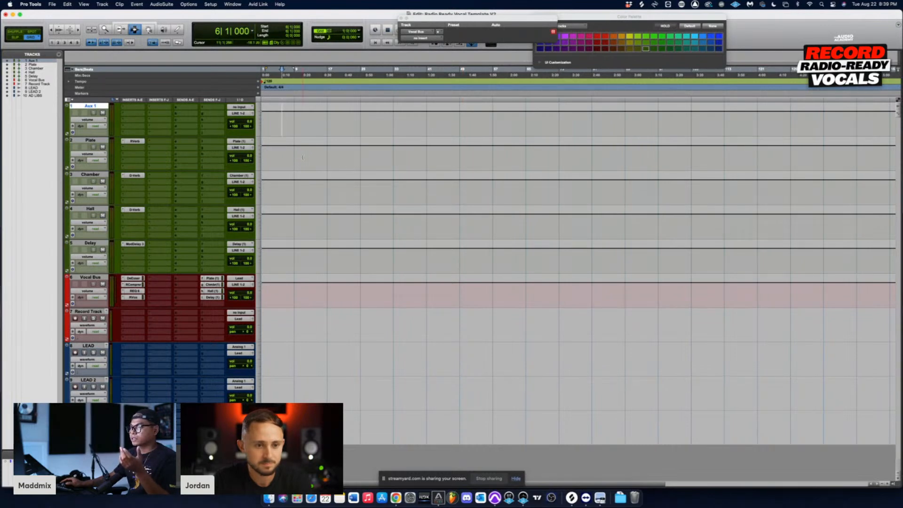
{"action": "left_click_drag", "start_coordinate": [302, 157], "coordinate": [342, 222]}
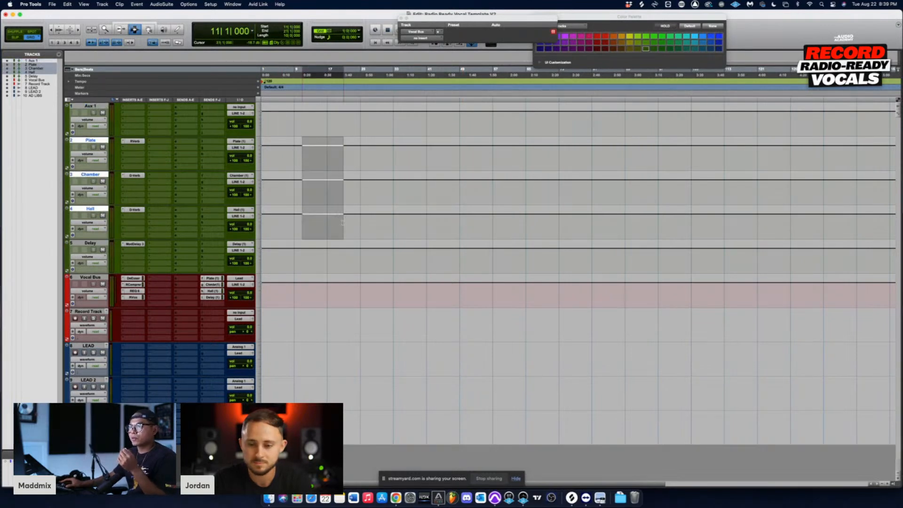
{"action": "left_click_drag", "start_coordinate": [303, 289], "coordinate": [368, 294]}
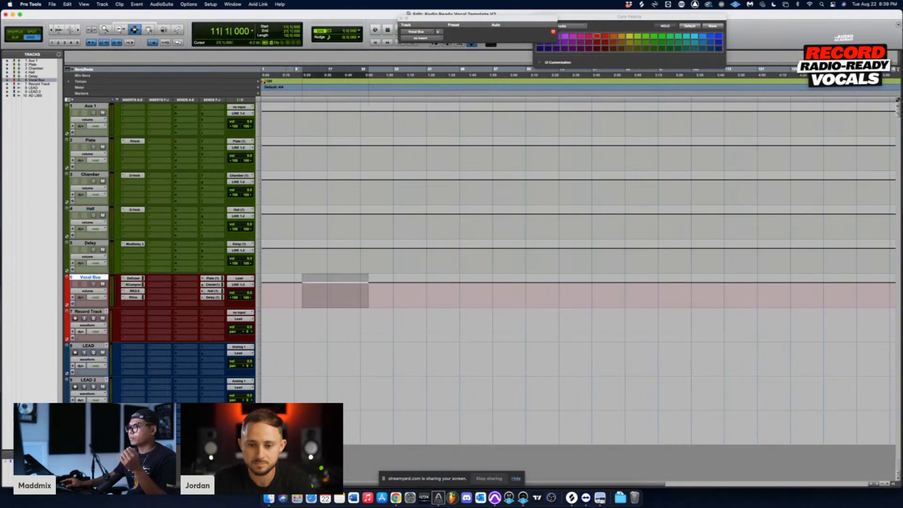
{"action": "left_click_drag", "start_coordinate": [302, 324], "coordinate": [339, 404]}
{"action": "left_click_drag", "start_coordinate": [290, 358], "coordinate": [367, 419]}
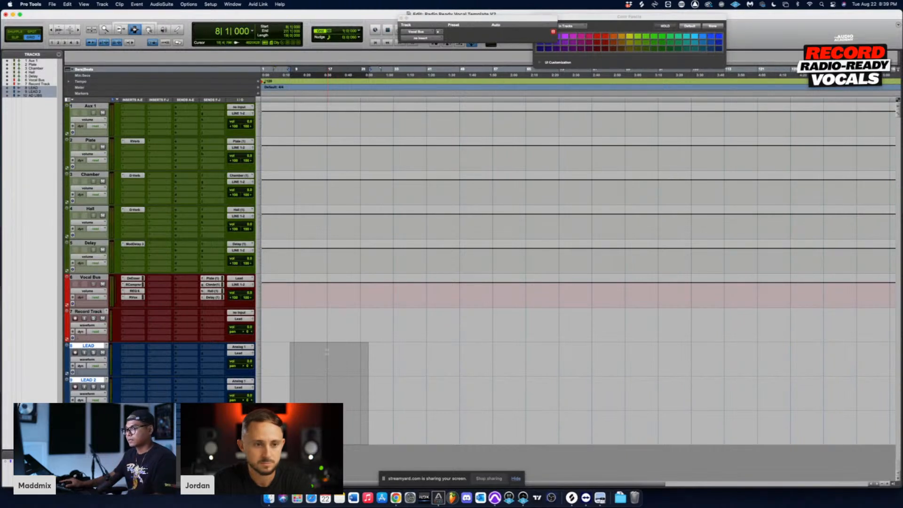
{"action": "left_click", "coordinate": [306, 283]}
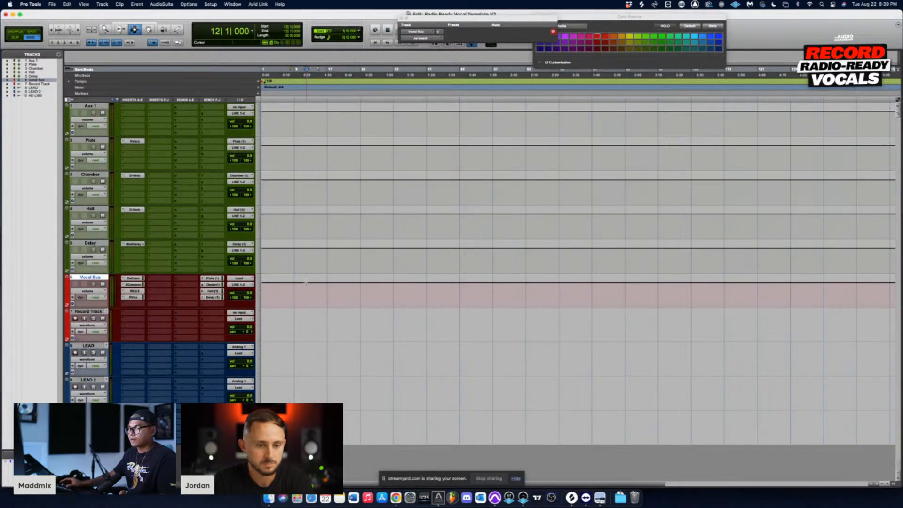
{"action": "left_click_drag", "start_coordinate": [307, 282], "coordinate": [318, 207]}
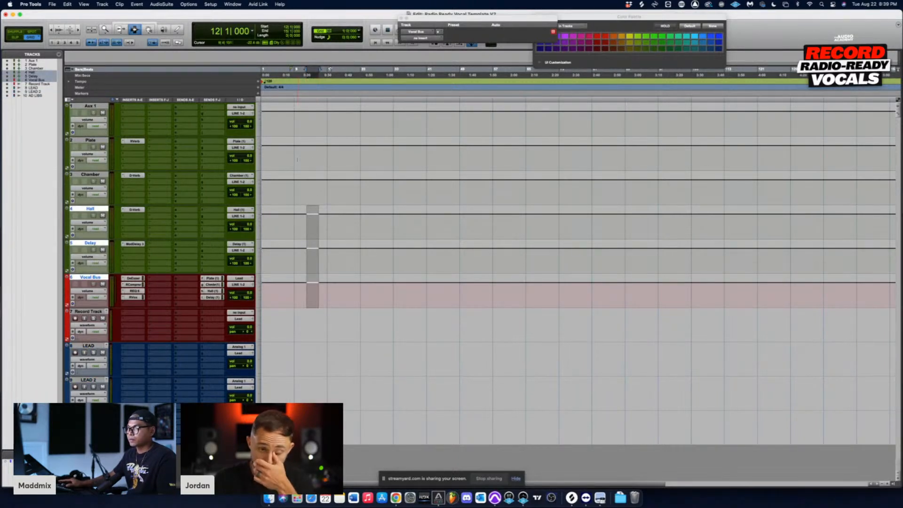
{"action": "left_click_drag", "start_coordinate": [297, 159], "coordinate": [360, 263]}
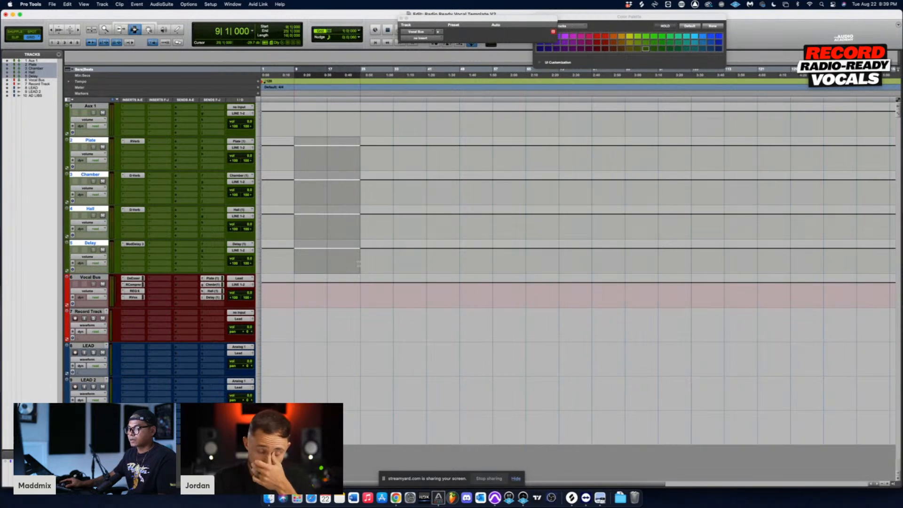
{"action": "left_click", "coordinate": [288, 287], "text": "shift"}
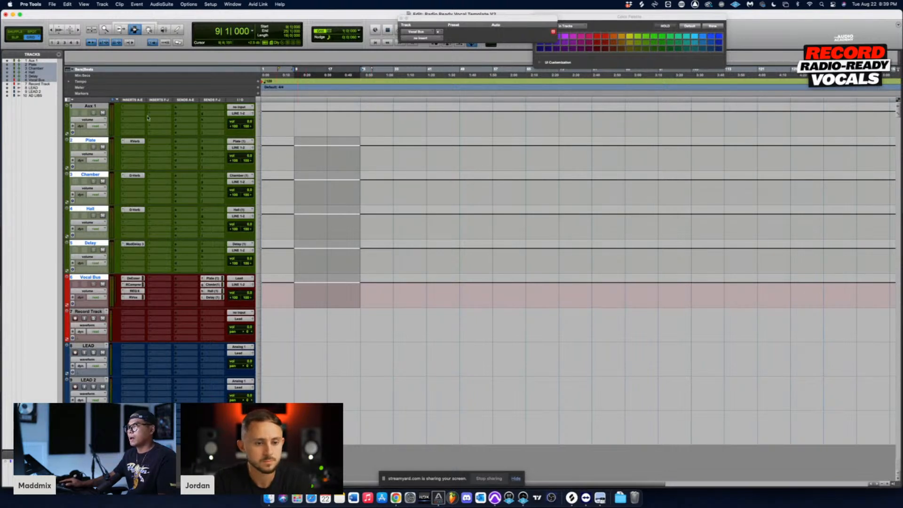
Step: Rename the Aux 1 track as MIXBUS and color it red
{"action": "double_click", "coordinate": [89, 107]}
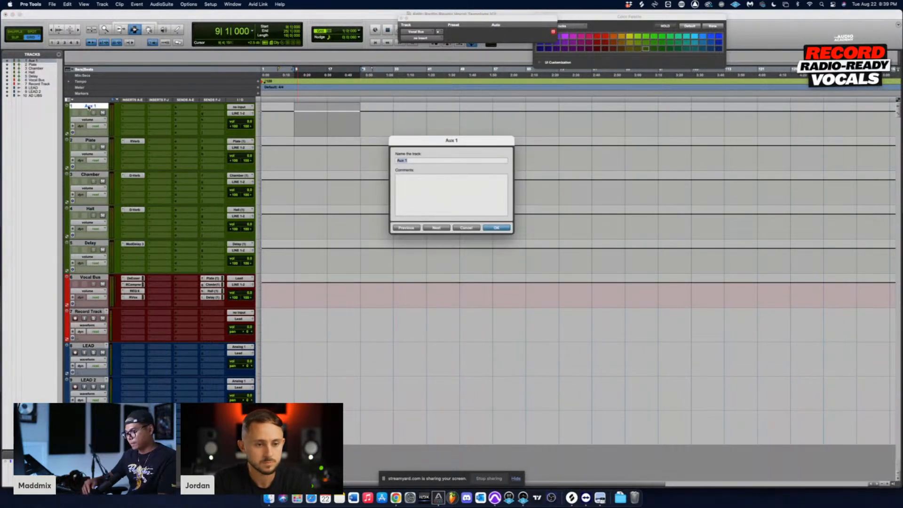
{"action": "type", "text": "MIXBUS"}
{"action": "key", "text": "Return"}
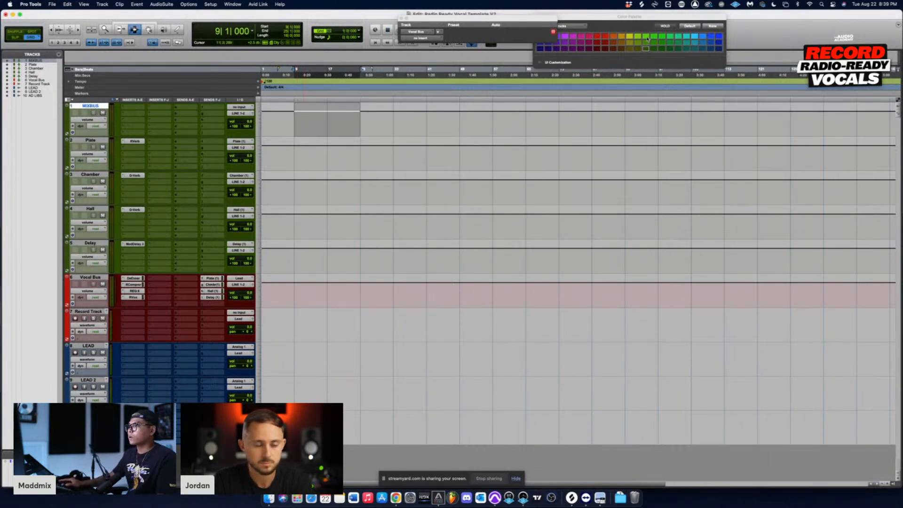
{"action": "left_click", "coordinate": [603, 38]}
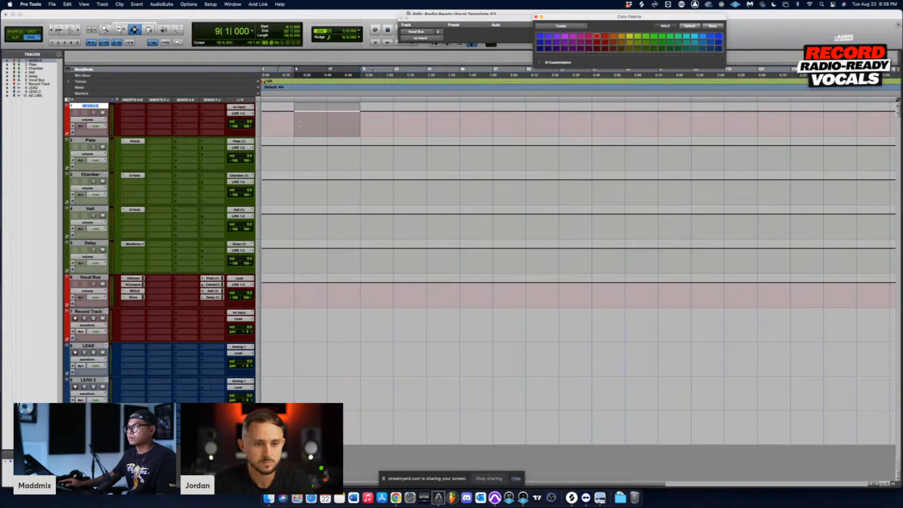
{"action": "left_click_drag", "start_coordinate": [369, 126], "coordinate": [394, 125]}
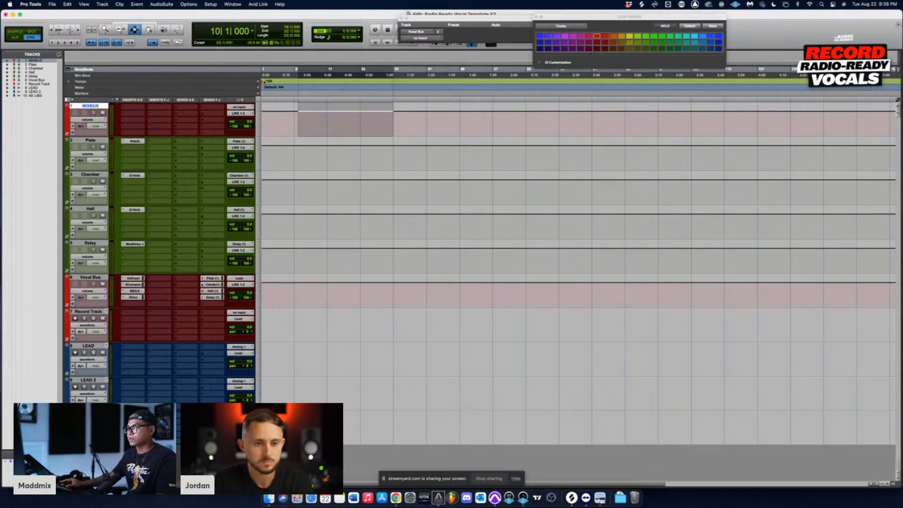
Step: Set the MIXBUS track's output to DIGITAL OUT (Stereo)
{"action": "left_click", "coordinate": [237, 115]}
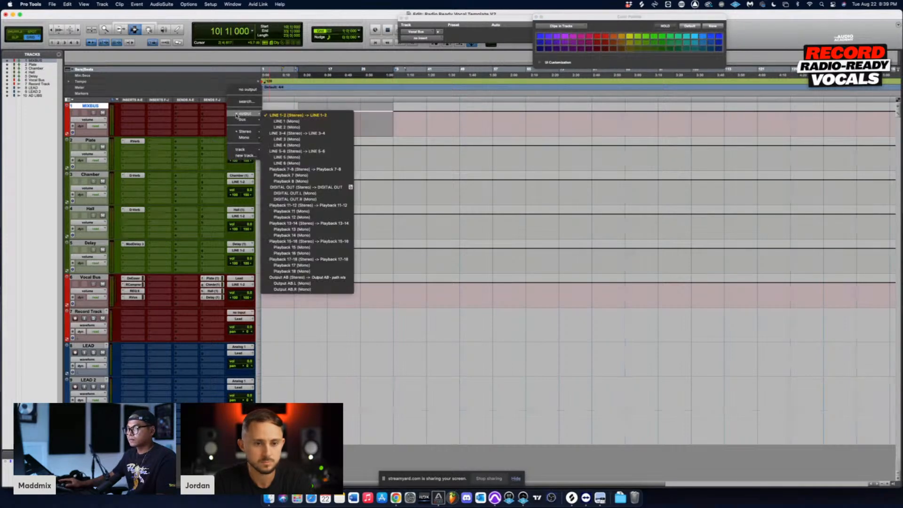
{"action": "left_click", "coordinate": [314, 189]}
{"action": "left_click", "coordinate": [315, 122]}
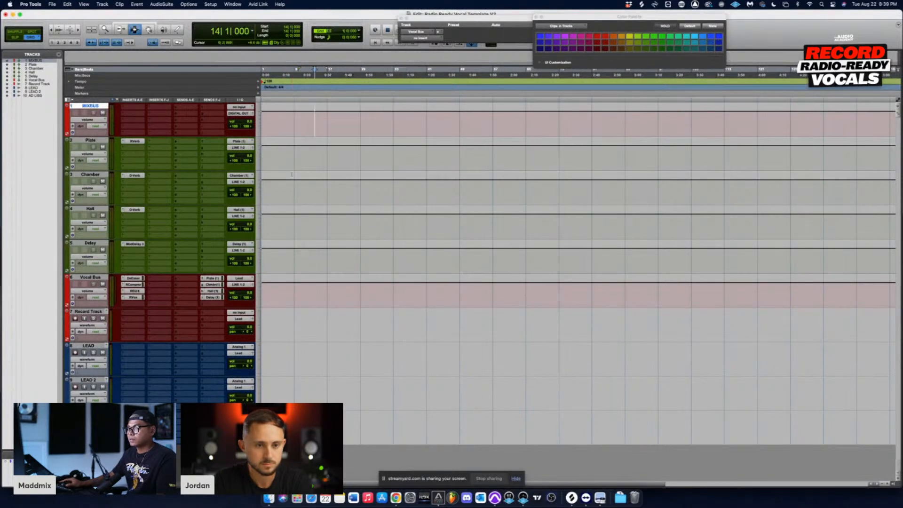
Step: Select the Plate, Chamber, Hall, Delay and Vocal Bus tracks and route their outputs to Bus 25-26 (Stereo)
{"action": "left_click_drag", "start_coordinate": [286, 141], "coordinate": [397, 248]}
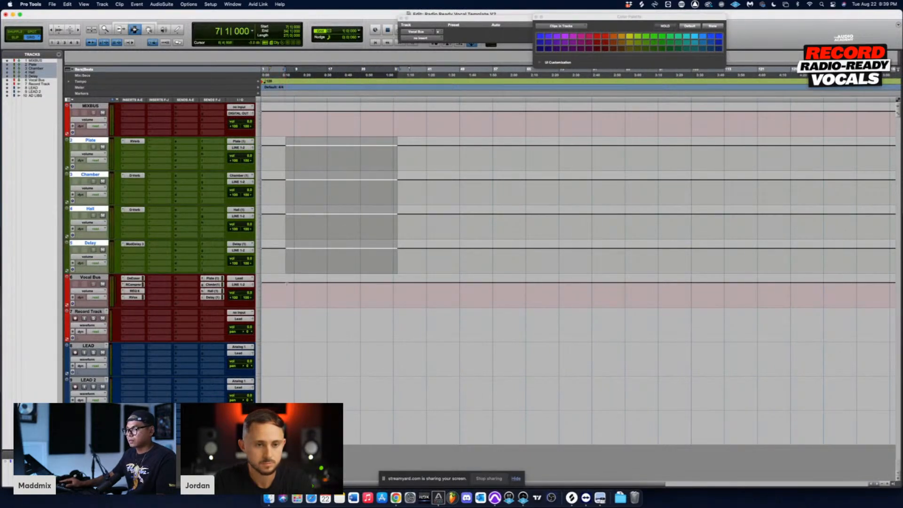
{"action": "mouse_move", "coordinate": [287, 283]}
{"action": "left_mouse_down"}
{"action": "mouse_move", "coordinate": [369, 291]}
{"action": "mouse_move", "coordinate": [298, 297]}
{"action": "left_mouse_up"}
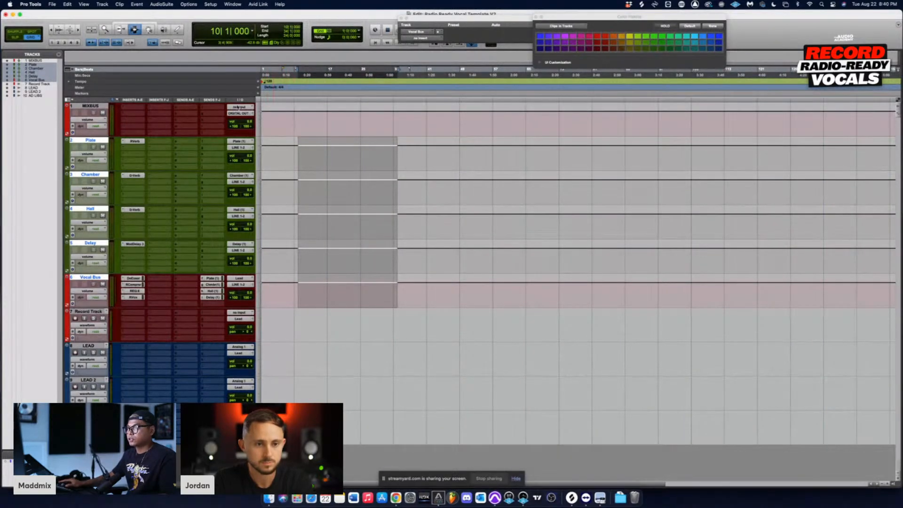
{"action": "left_click", "coordinate": [240, 250]}
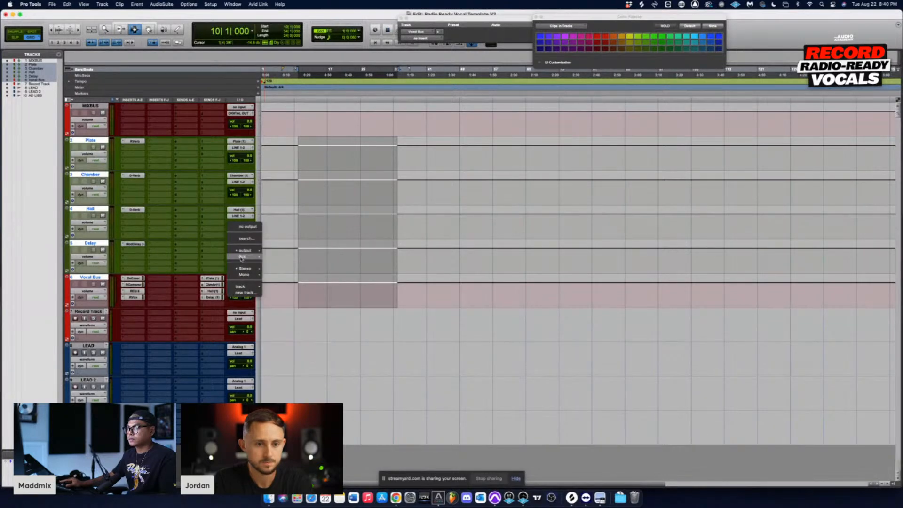
{"action": "mouse_move", "coordinate": [241, 257]}
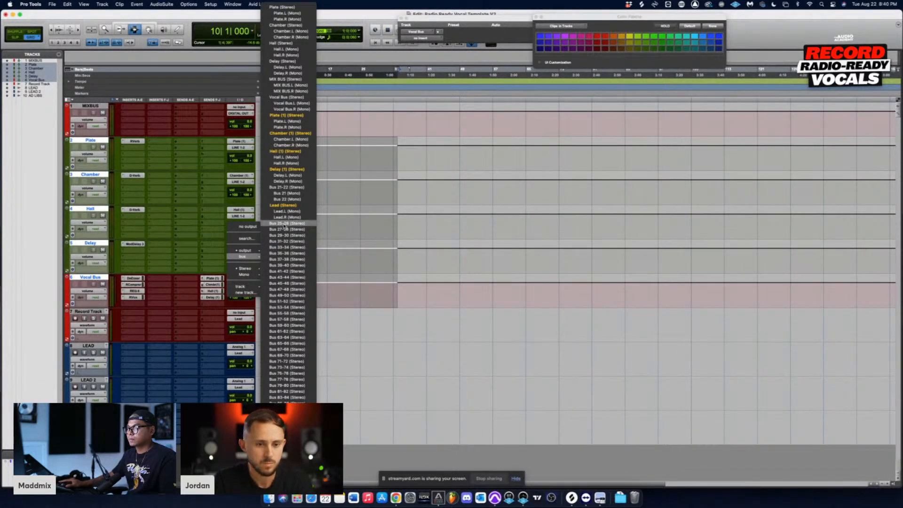
{"action": "left_click", "coordinate": [280, 225]}
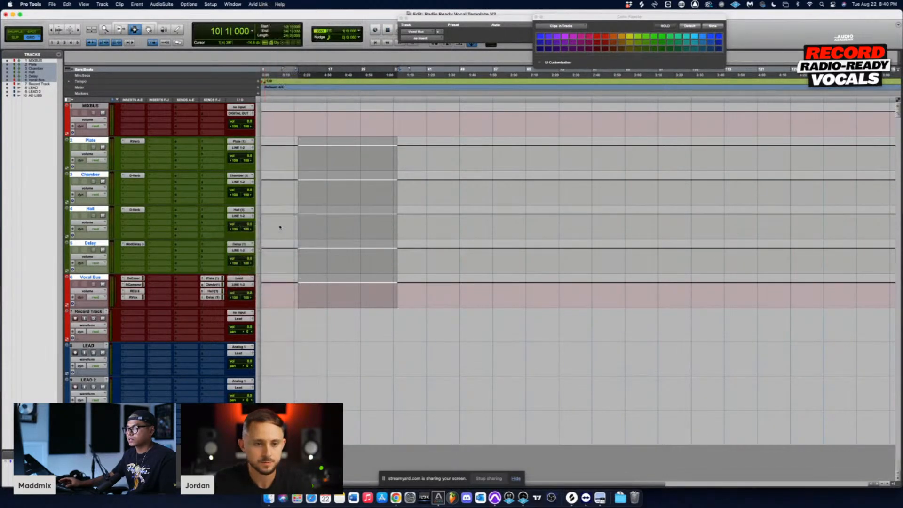
Step: Set the MIXBUS track's input to Bus 25-26 (Stereo)
{"action": "left_click", "coordinate": [239, 108]}
{"action": "mouse_move", "coordinate": [240, 114]}
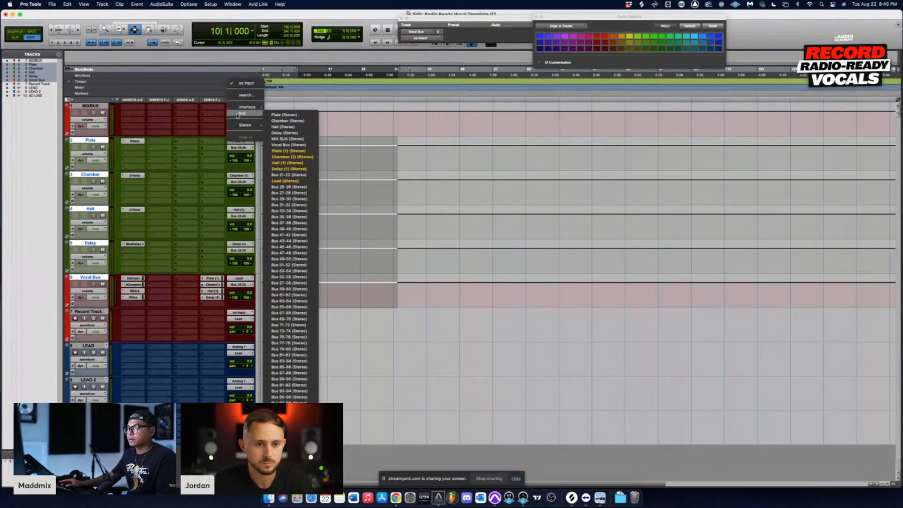
{"action": "left_click", "coordinate": [295, 188]}
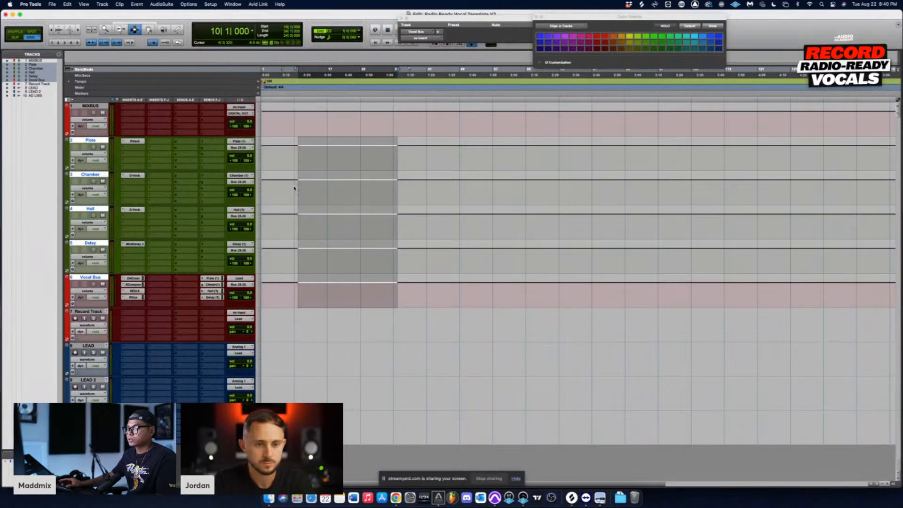
Step: Rename the MIXBUS track's input bus from Bus 25-26 to MIXBUS
{"action": "right_click", "coordinate": [243, 107]}
{"action": "left_click", "coordinate": [267, 121]}
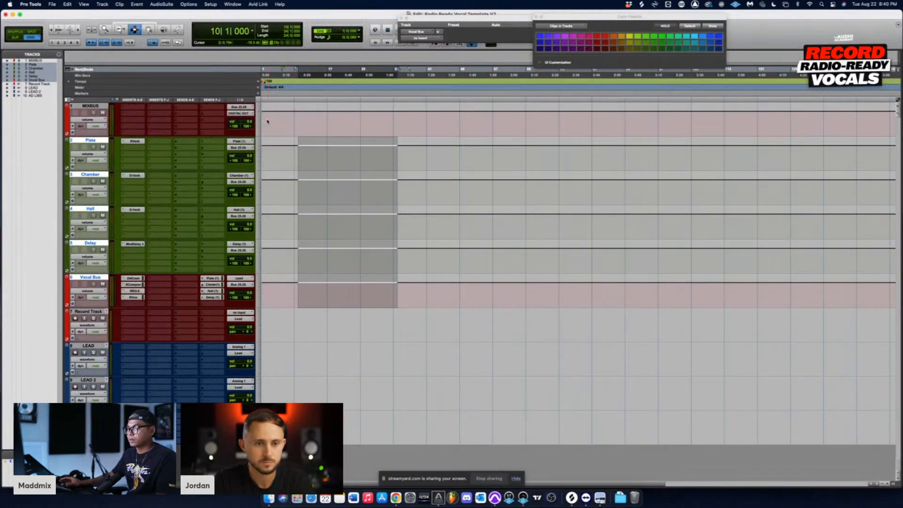
{"action": "type", "text": "MIXBUS"}
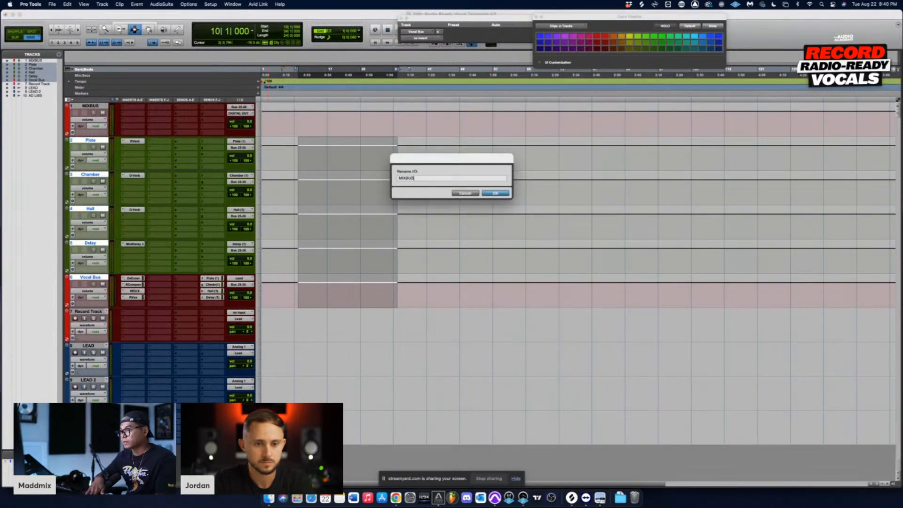
{"action": "key", "text": "Return"}
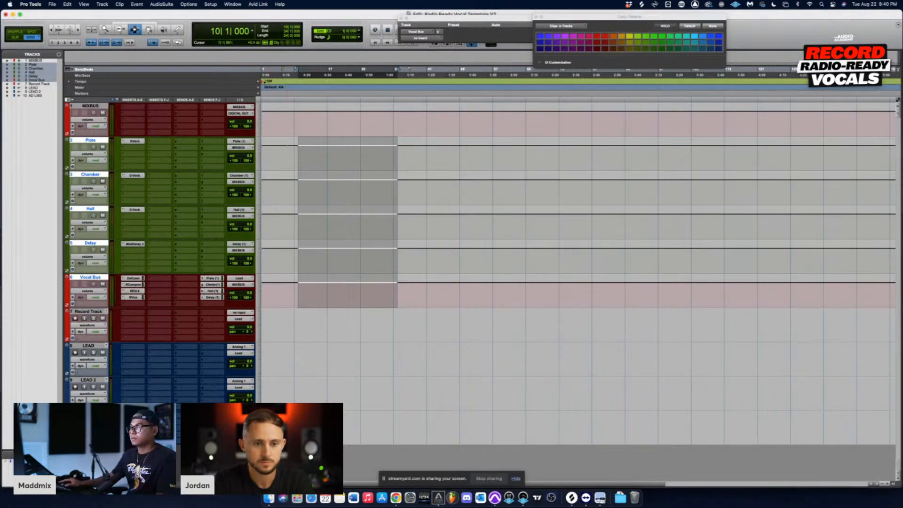
{"action": "left_click", "coordinate": [287, 145]}
{"action": "left_click_drag", "start_coordinate": [302, 148], "coordinate": [339, 260]}
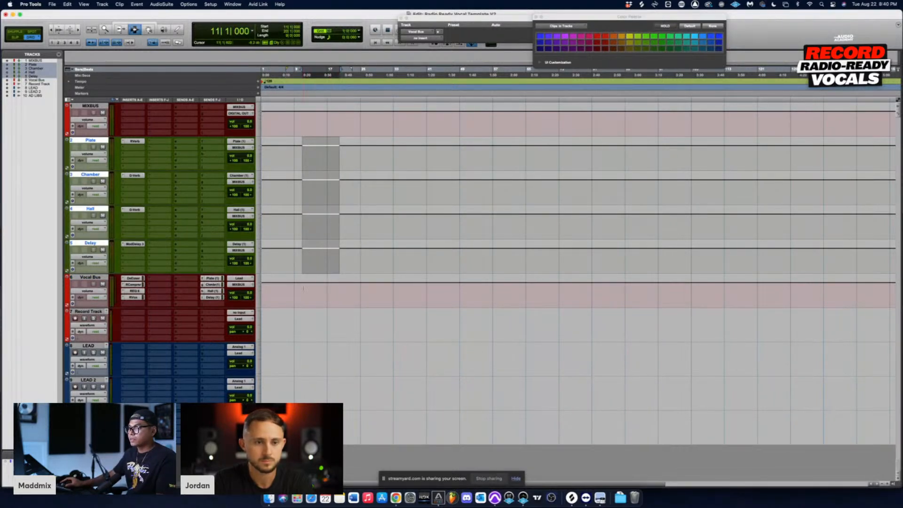
{"action": "left_click_drag", "start_coordinate": [340, 291], "coordinate": [401, 158]}
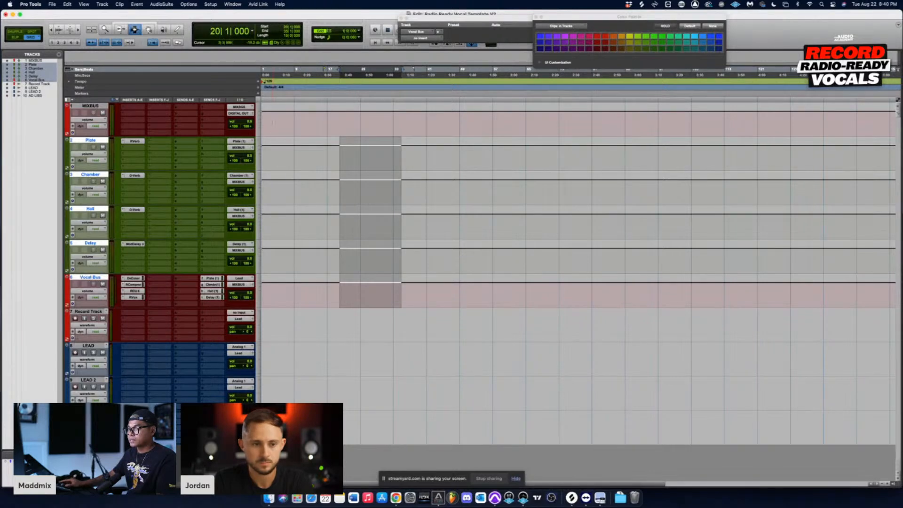
Step: Insert the L2 (stereo) plug-in in the MIXBUS track's first insert slot
{"action": "left_click_drag", "start_coordinate": [274, 123], "coordinate": [348, 124]}
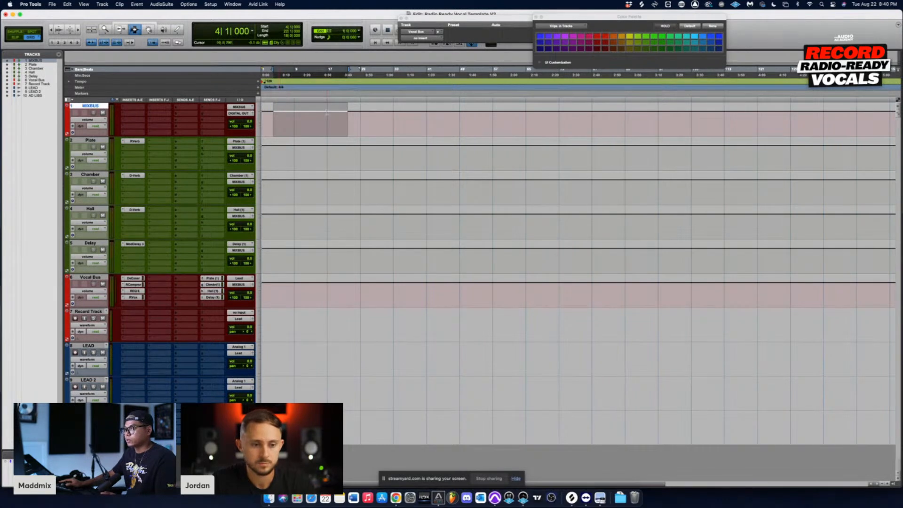
{"action": "left_click", "coordinate": [125, 111]}
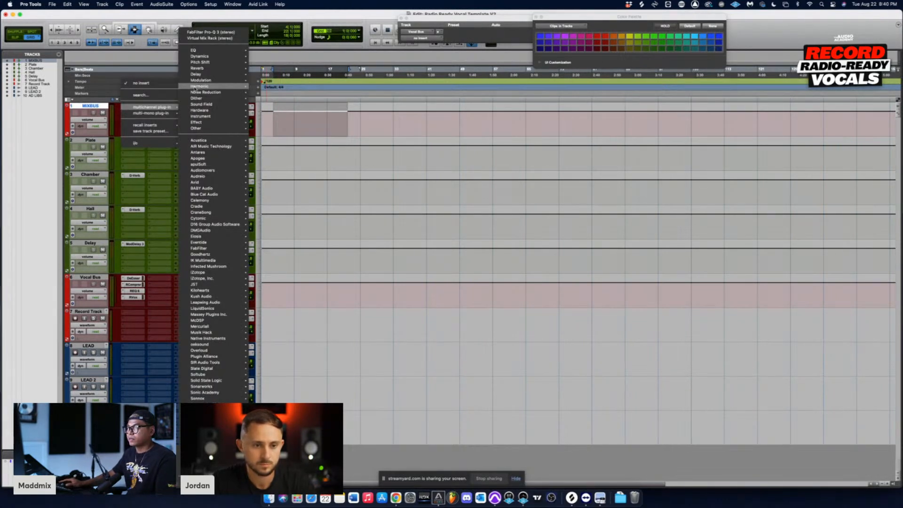
{"action": "mouse_move", "coordinate": [206, 69]}
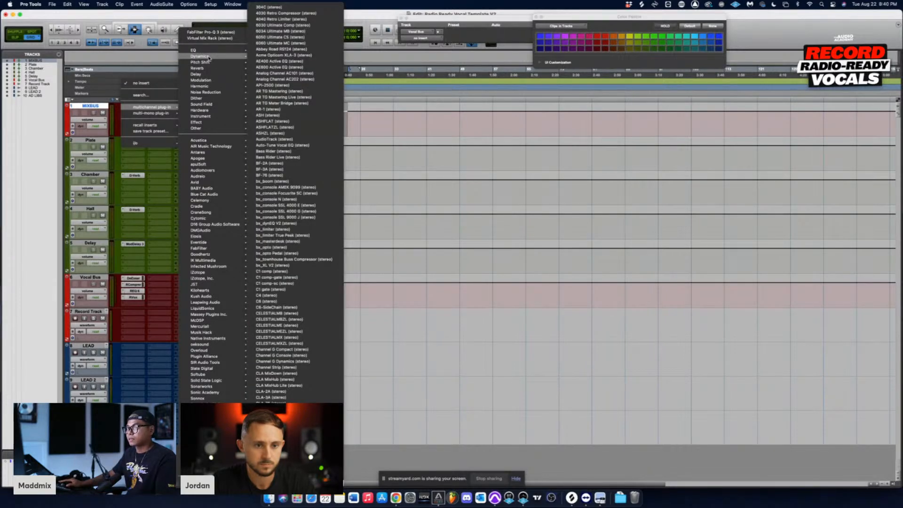
{"action": "left_click", "coordinate": [142, 95]}
{"action": "type", "text": "l"}
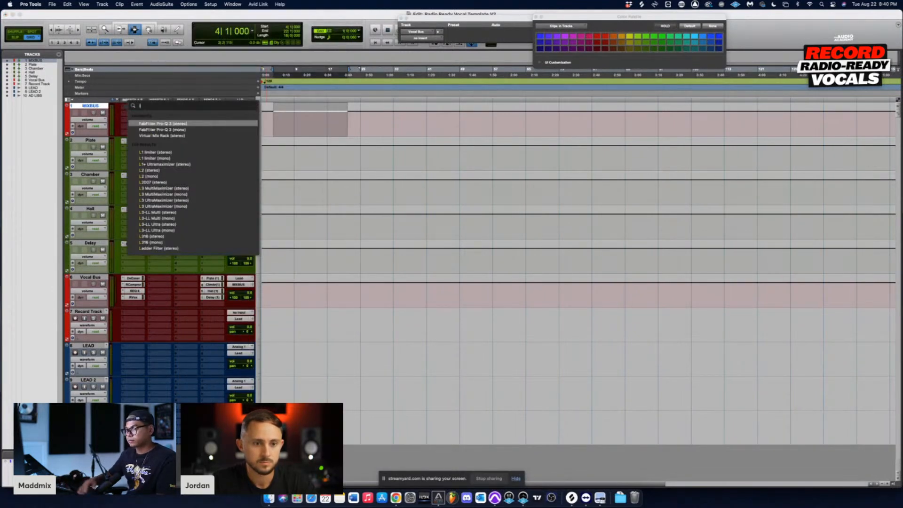
{"action": "type", "text": "2"}
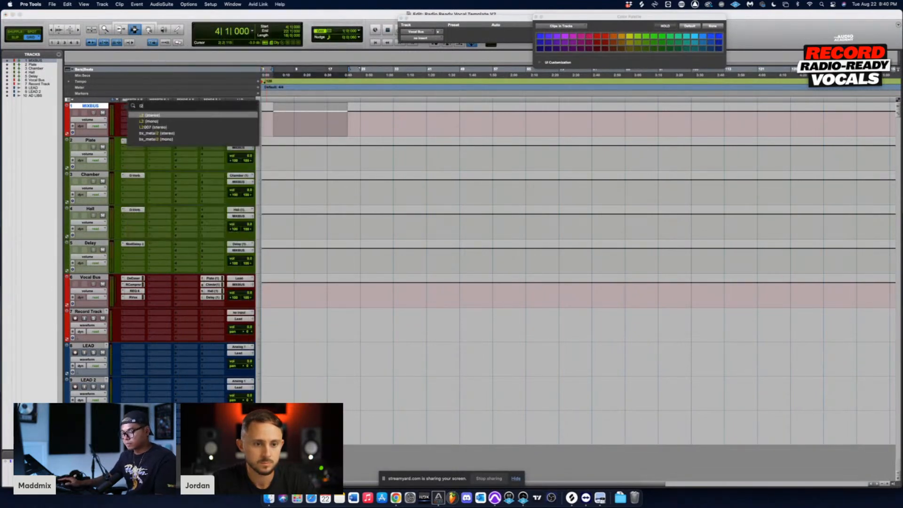
{"action": "left_click", "coordinate": [153, 116]}
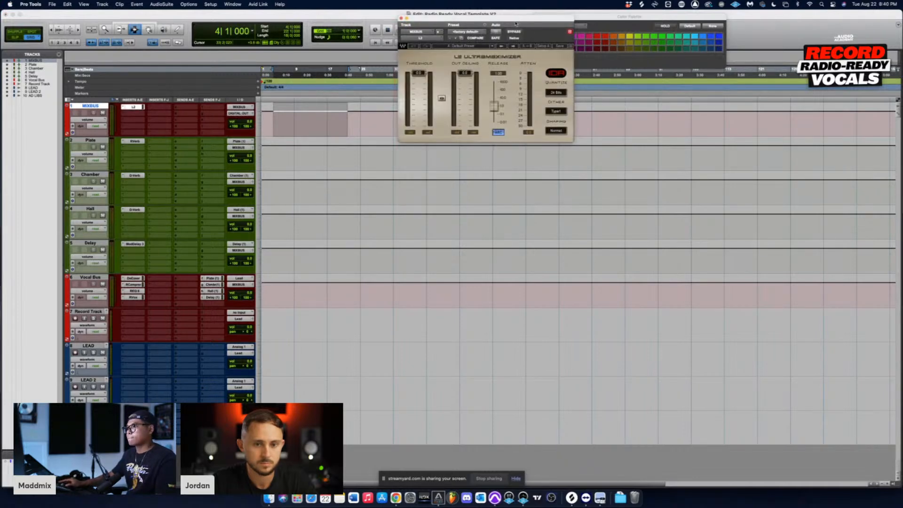
Step: Lower the out ceiling slightly and the threshold further on the MIXBUS track's L2 Ultramaximizer, and close the plug-in window
{"action": "left_click_drag", "start_coordinate": [511, 19], "coordinate": [537, 110]}
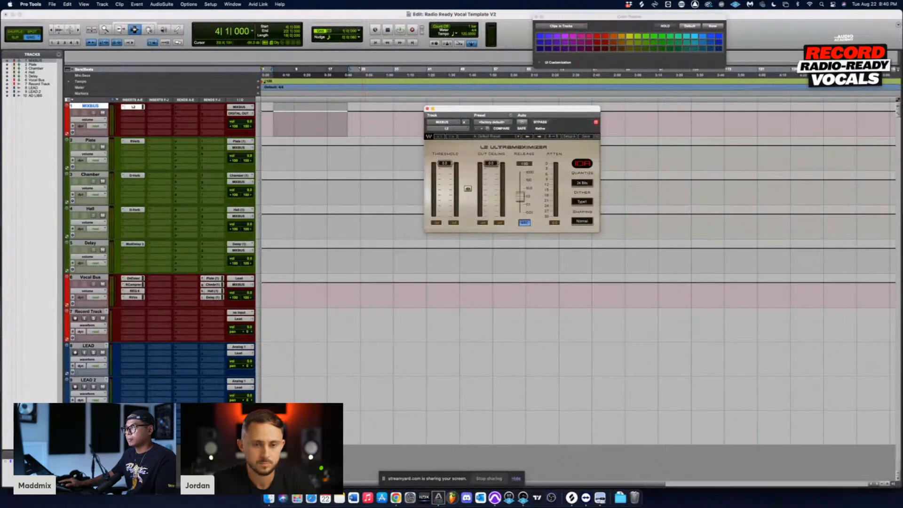
{"action": "left_click_drag", "start_coordinate": [348, 126], "coordinate": [357, 126]}
{"action": "left_click_drag", "start_coordinate": [482, 164], "coordinate": [444, 176]}
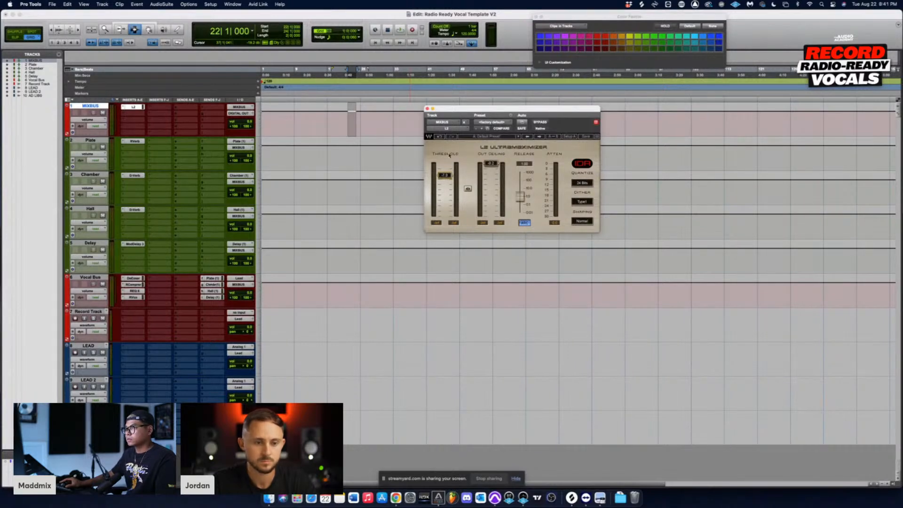
{"action": "left_click_drag", "start_coordinate": [459, 110], "coordinate": [393, 154]}
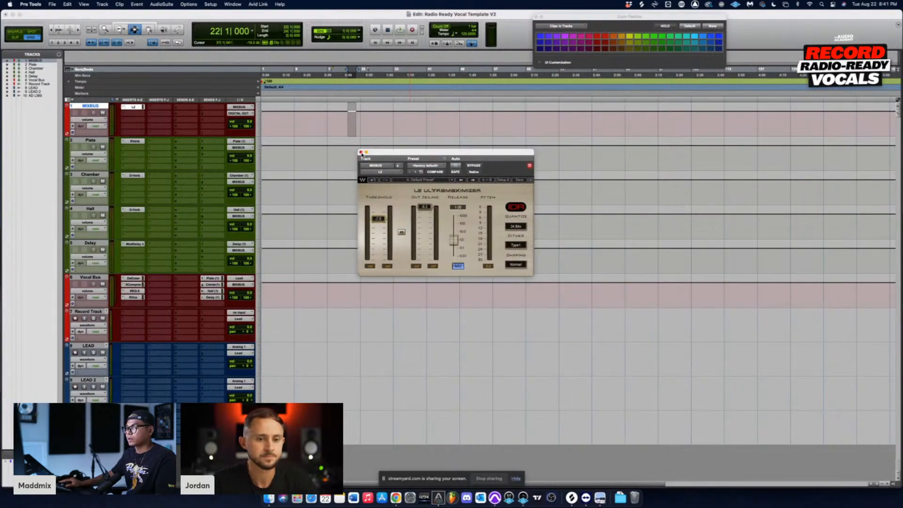
{"action": "left_click", "coordinate": [361, 153]}
Step: Review the session's track groups, from MIXBUS and the effect tracks through Vocal Bus and Record Track to the lead and ad-lib tracks
{"action": "left_click", "coordinate": [306, 128]}
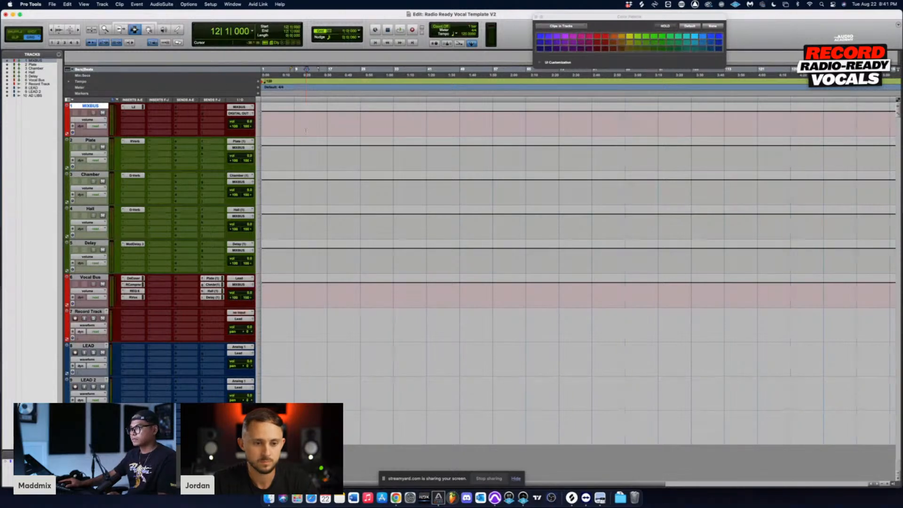
{"action": "left_click_drag", "start_coordinate": [356, 122], "coordinate": [332, 257]}
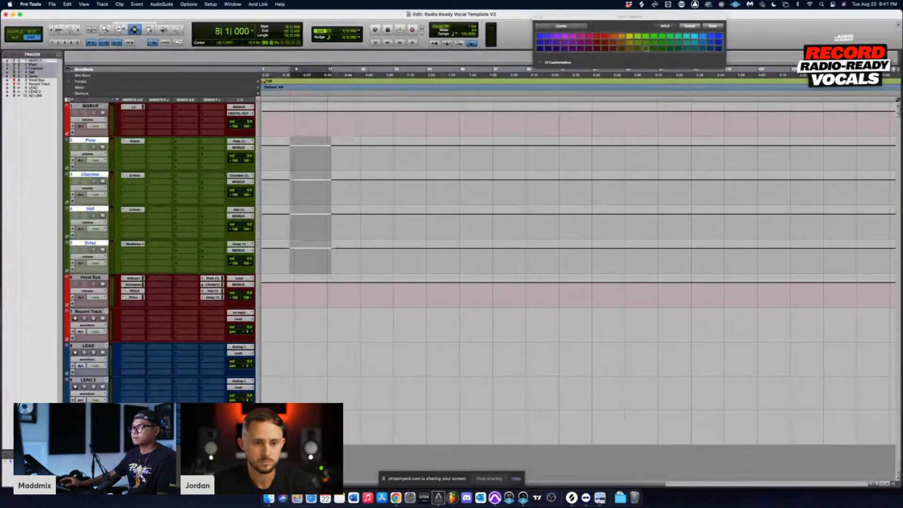
{"action": "left_click_drag", "start_coordinate": [303, 292], "coordinate": [361, 295]}
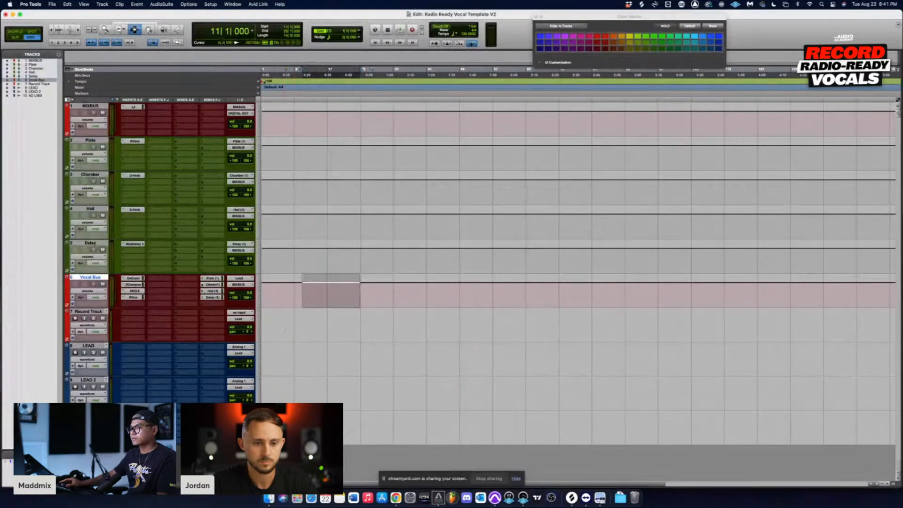
{"action": "left_click_drag", "start_coordinate": [286, 324], "coordinate": [357, 326]}
{"action": "left_click_drag", "start_coordinate": [303, 365], "coordinate": [349, 411]}
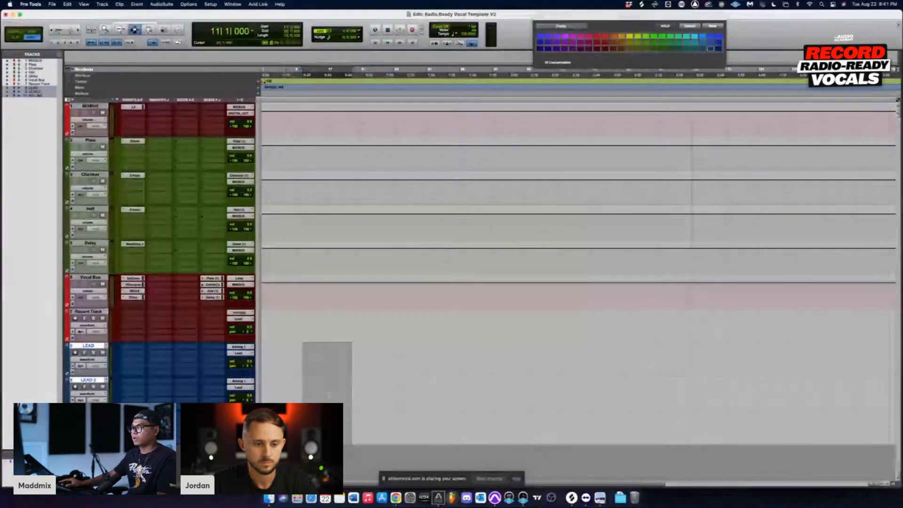
{"action": "left_click_drag", "start_coordinate": [274, 360], "coordinate": [348, 361]}
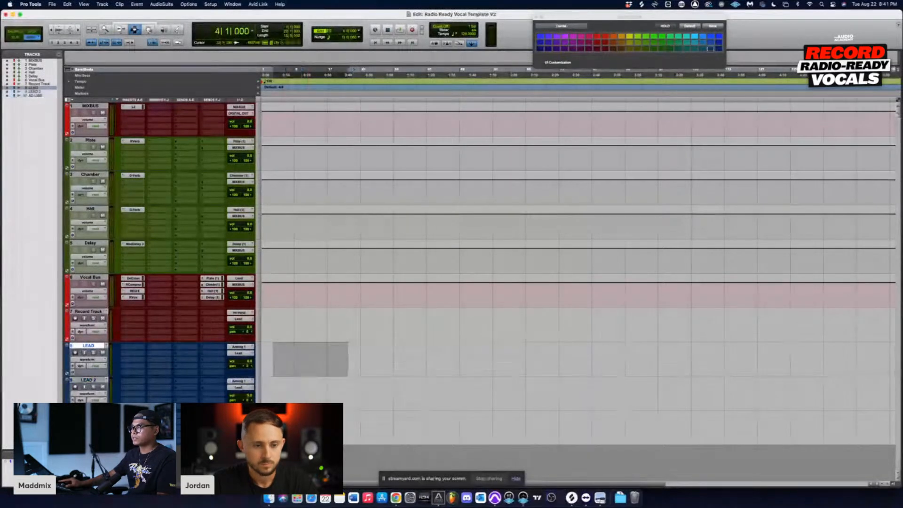
{"action": "left_click_drag", "start_coordinate": [324, 392], "coordinate": [377, 393]}
{"action": "left_click_drag", "start_coordinate": [328, 357], "coordinate": [351, 359]}
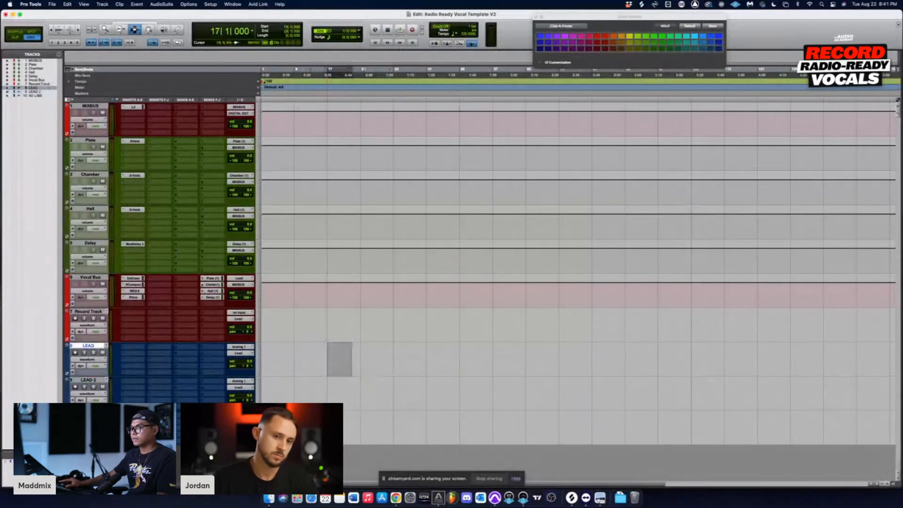
{"action": "left_click_drag", "start_coordinate": [340, 392], "coordinate": [368, 393]}
{"action": "left_click_drag", "start_coordinate": [357, 425], "coordinate": [386, 425]}
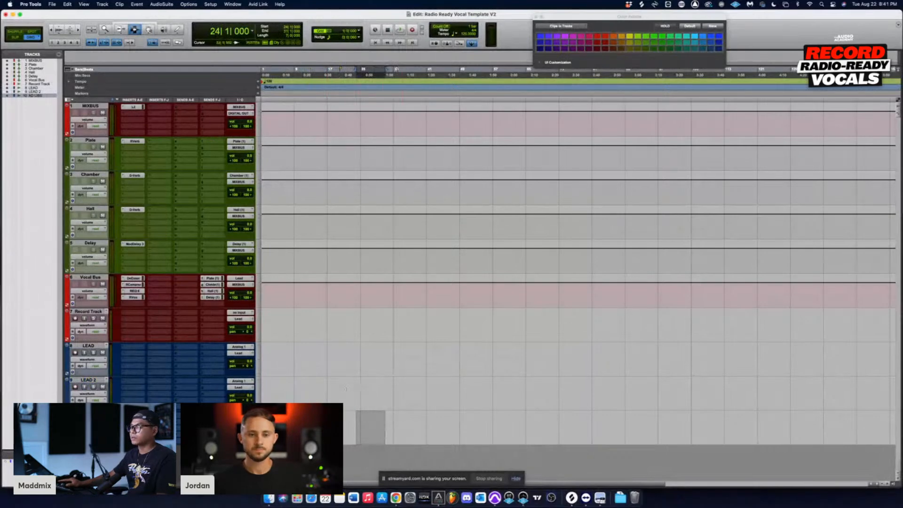
{"action": "left_click", "coordinate": [347, 391]}
{"action": "left_click", "coordinate": [315, 426]}
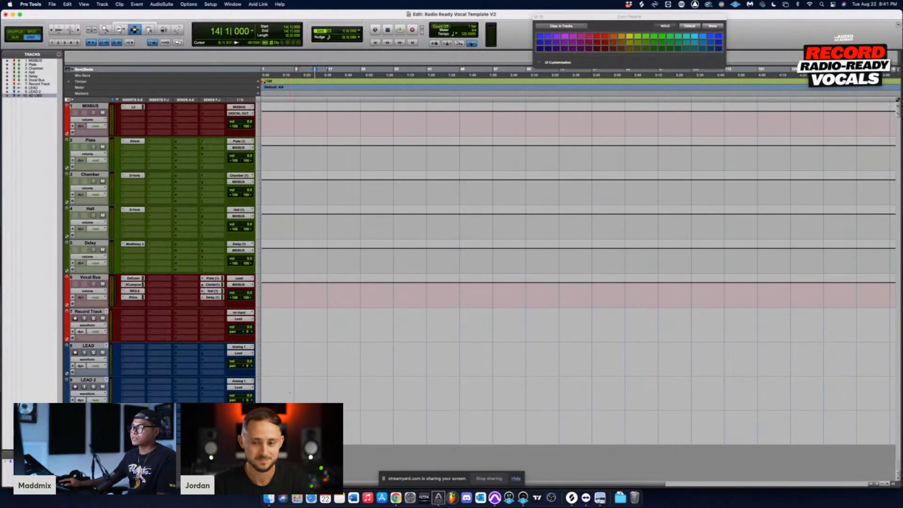
{"action": "left_click_drag", "start_coordinate": [306, 358], "coordinate": [357, 358]}
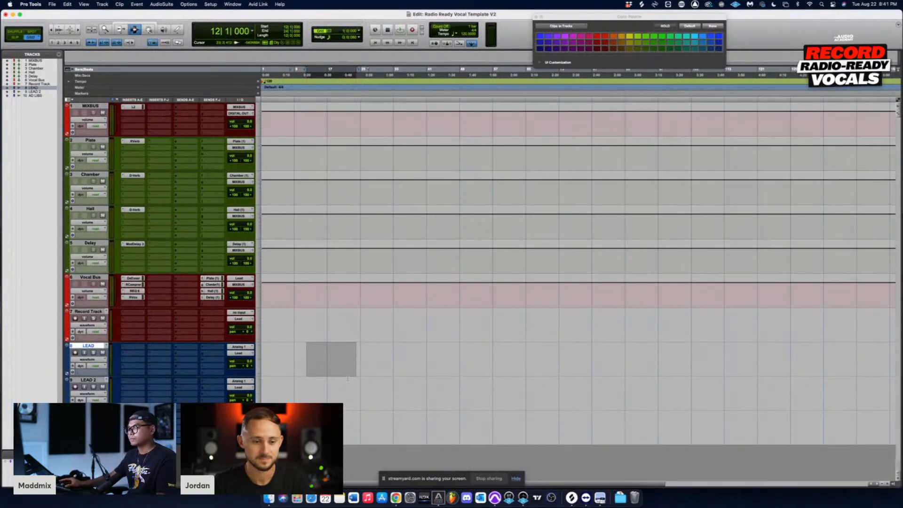
{"action": "left_click", "coordinate": [327, 357]}
{"action": "left_click", "coordinate": [397, 427]}
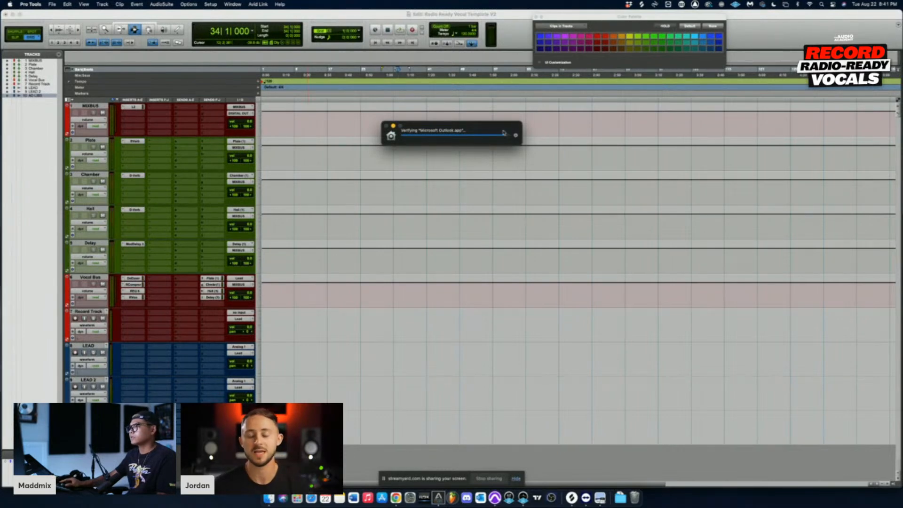
{"action": "left_click", "coordinate": [498, 215]}
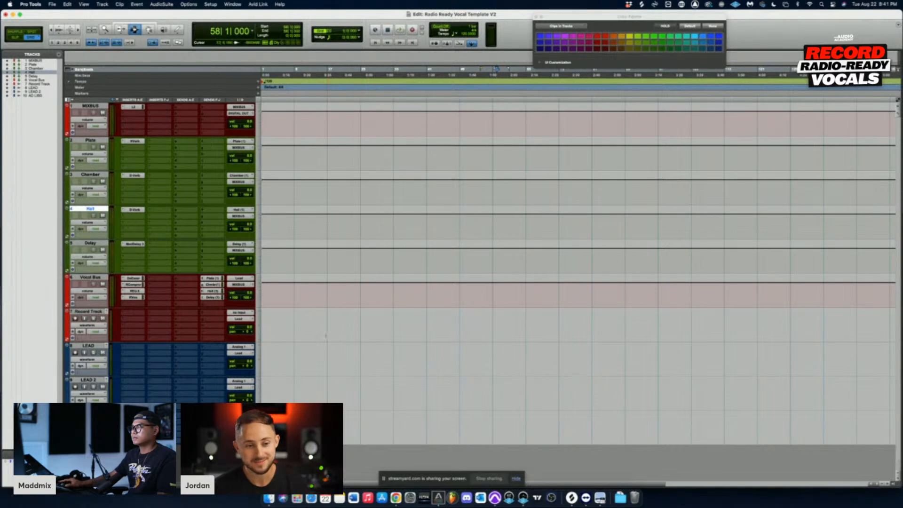
{"action": "left_click", "coordinate": [326, 336]}
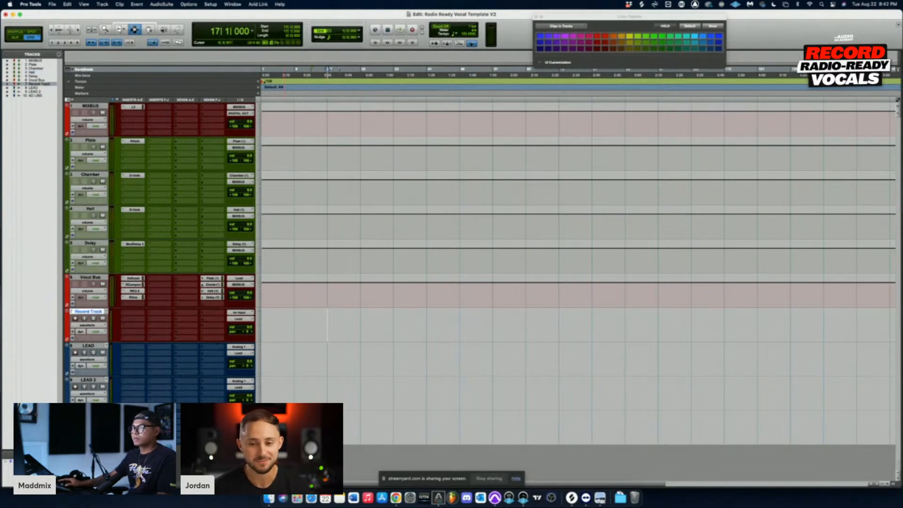
{"action": "left_click_drag", "start_coordinate": [282, 325], "coordinate": [311, 324]}
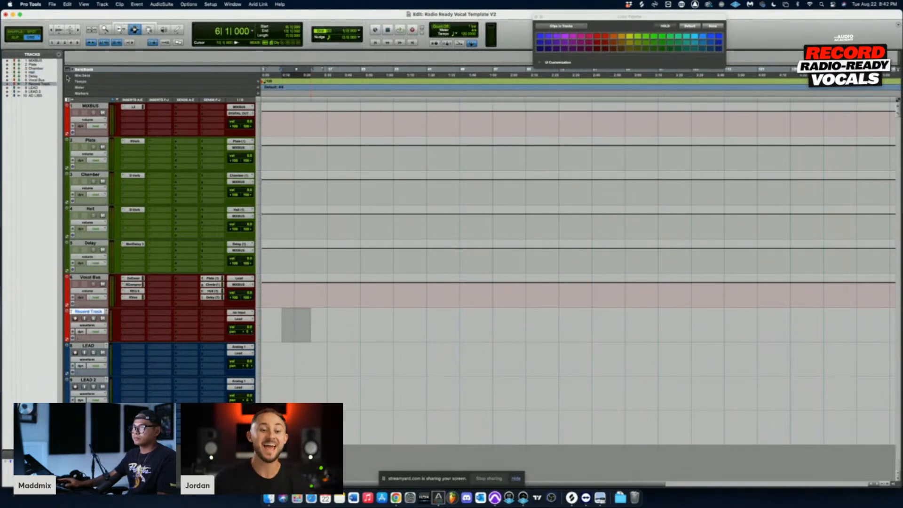
Step: Save the session as a template, replacing Radio Ready Vocal Template V2 in the MADDMIX category, and close the session with its changes saved
{"action": "left_click", "coordinate": [54, 5]}
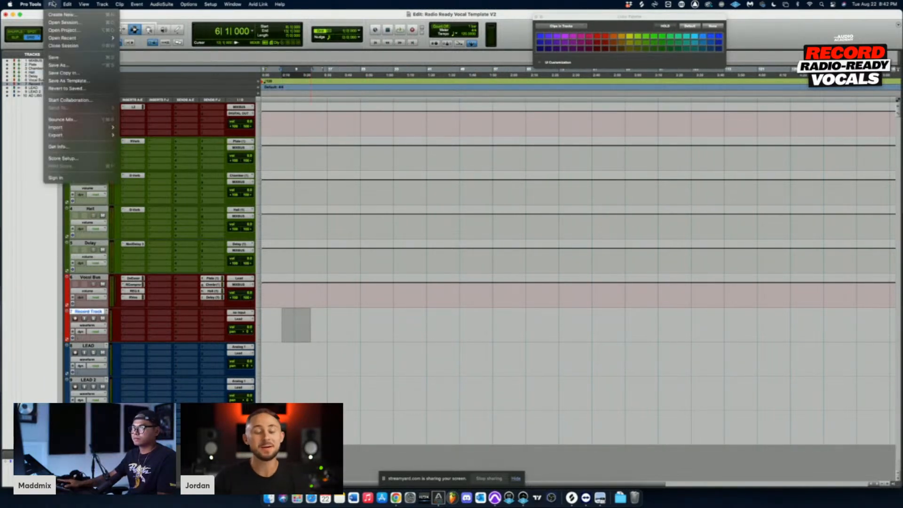
{"action": "left_click", "coordinate": [89, 81]}
{"action": "left_click", "coordinate": [492, 211]}
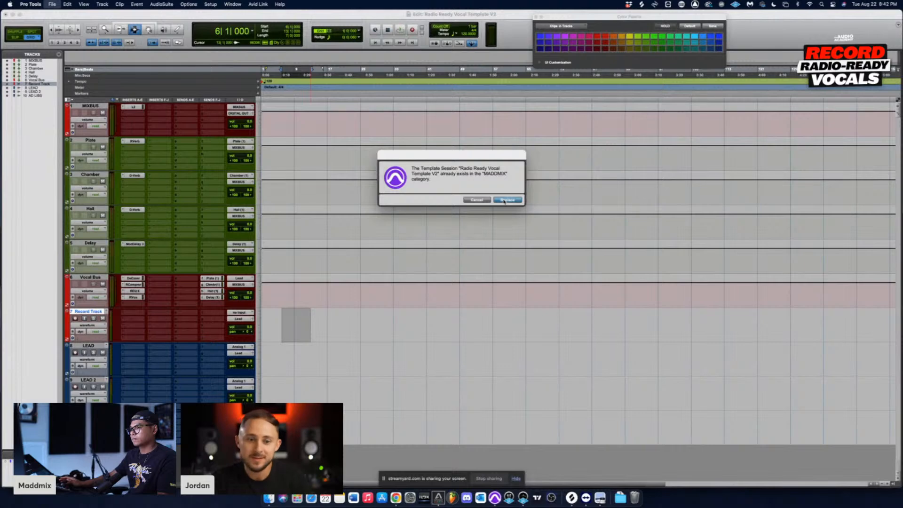
{"action": "left_click", "coordinate": [506, 200]}
{"action": "key", "text": "super+shift+w"}
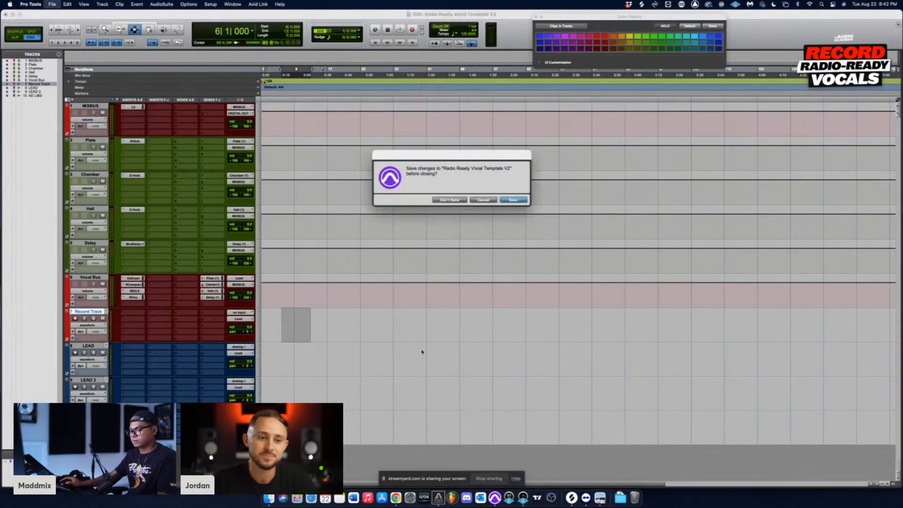
{"action": "key", "text": "Return"}
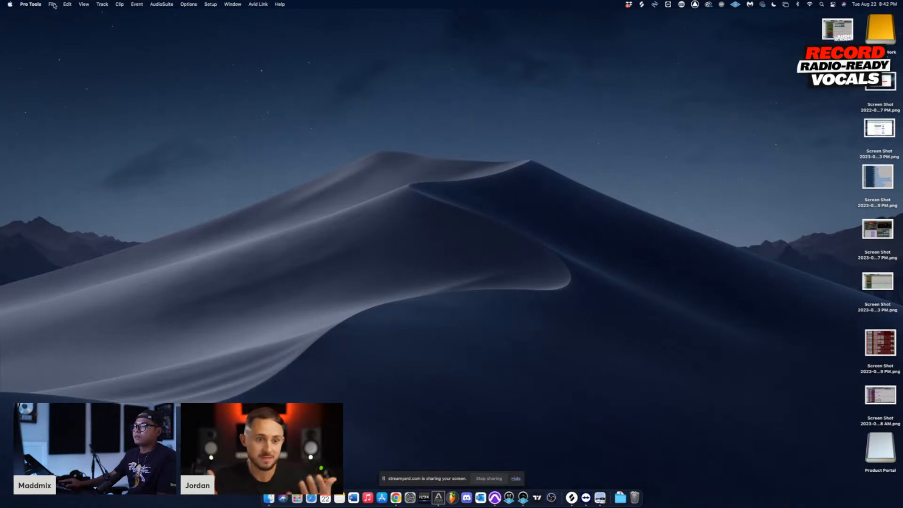
Step: Create a new session named Radio Ready Vocal Template V3 from the Radio Ready Vocal Template V2 template
{"action": "left_click", "coordinate": [53, 5]}
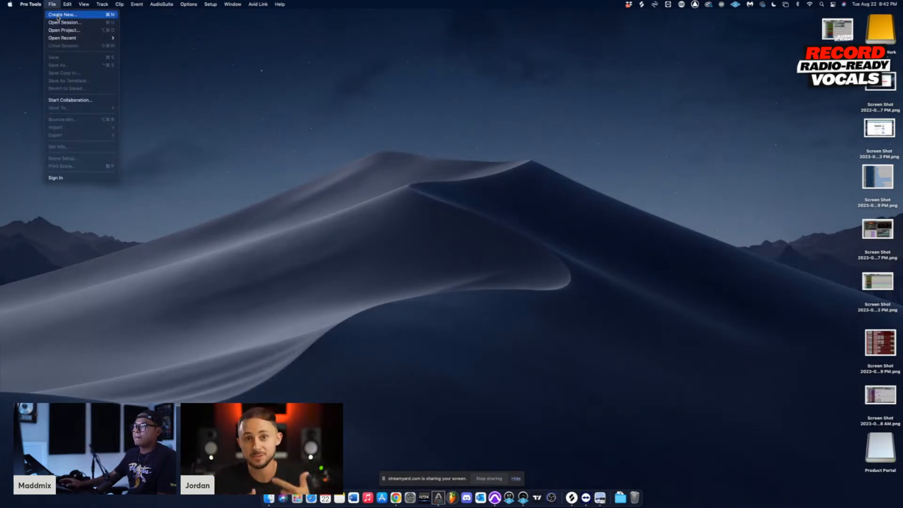
{"action": "left_click", "coordinate": [58, 15]}
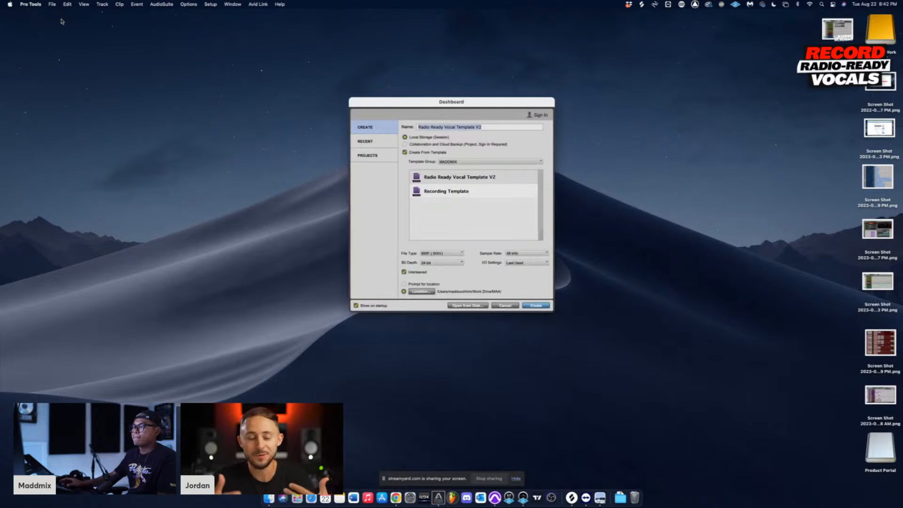
{"action": "left_click", "coordinate": [451, 176]}
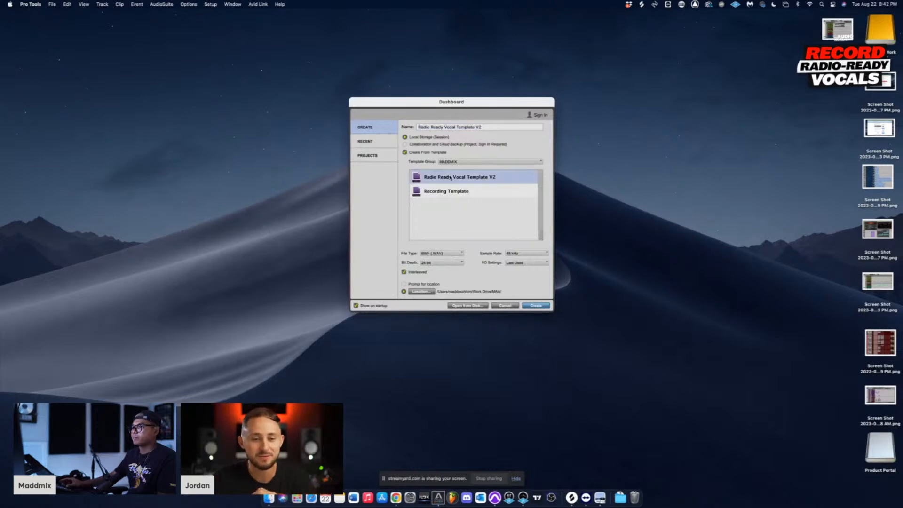
{"action": "left_click", "coordinate": [537, 306]}
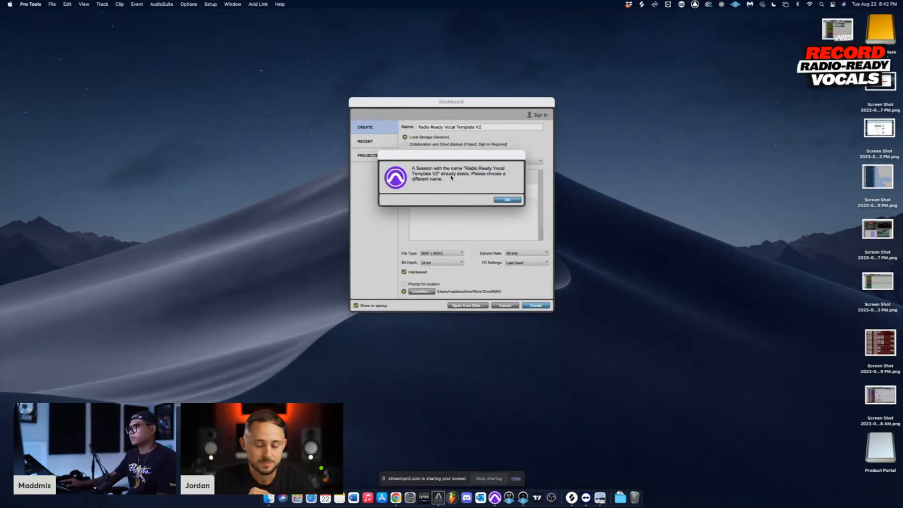
{"action": "left_click", "coordinate": [506, 199]}
{"action": "left_click", "coordinate": [484, 125]}
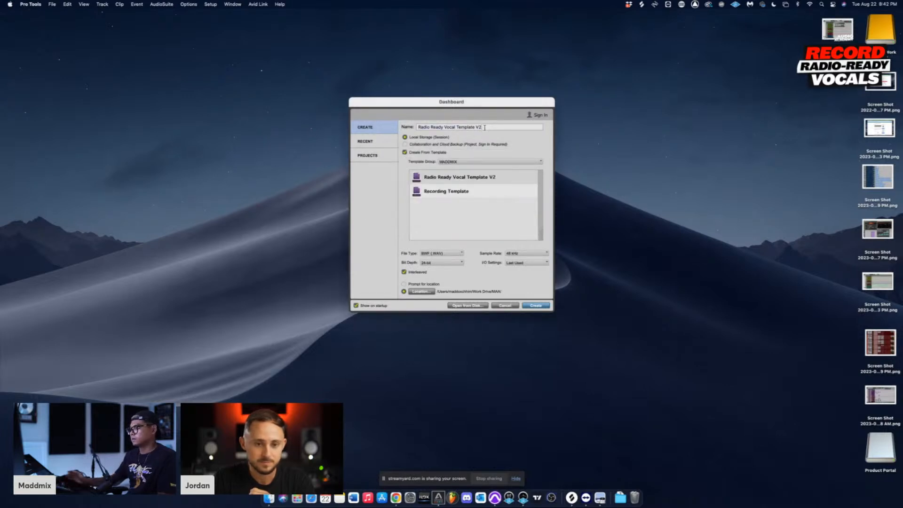
{"action": "key", "text": "BackSpace"}
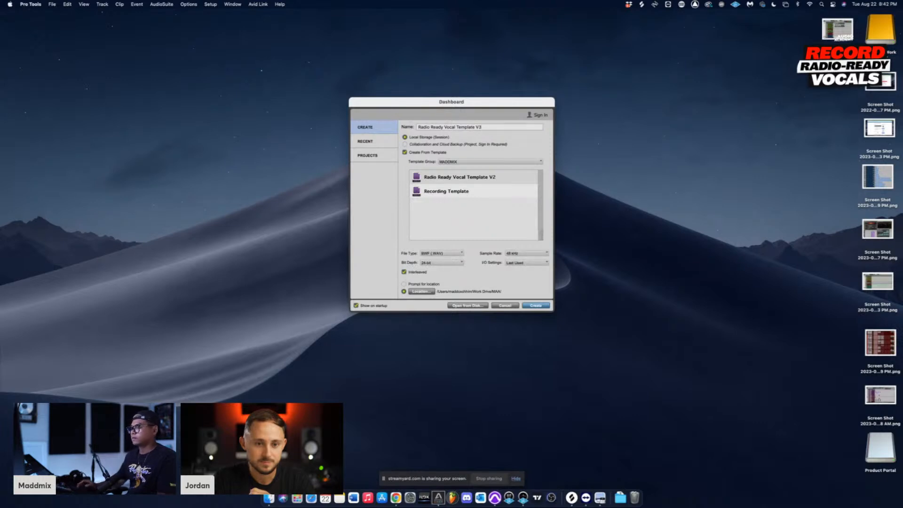
{"action": "type", "text": "3"}
{"action": "key", "text": "Return"}
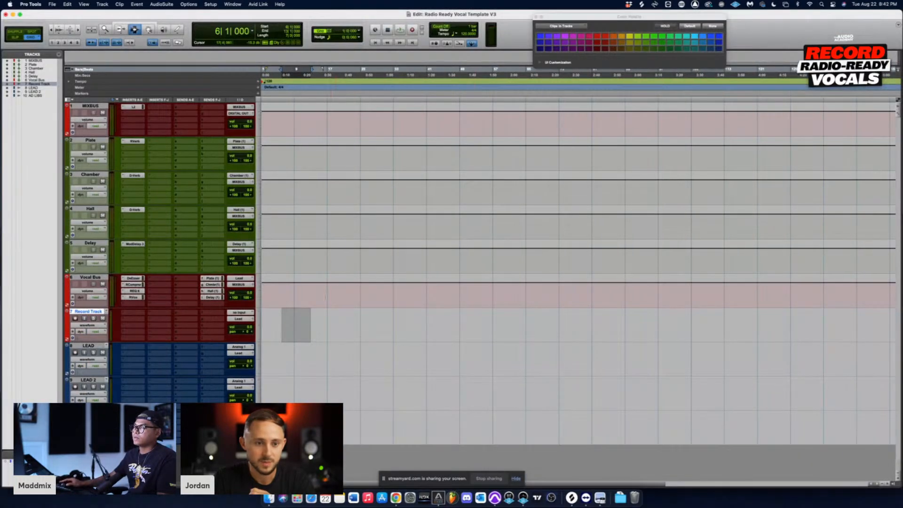
{"action": "left_click", "coordinate": [303, 321]}
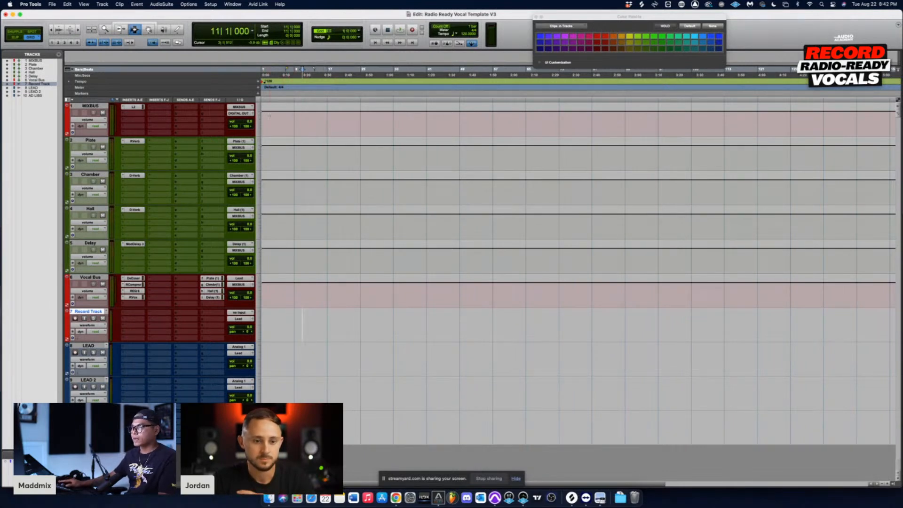
{"action": "left_click", "coordinate": [270, 116]}
{"action": "left_click", "coordinate": [283, 438]}
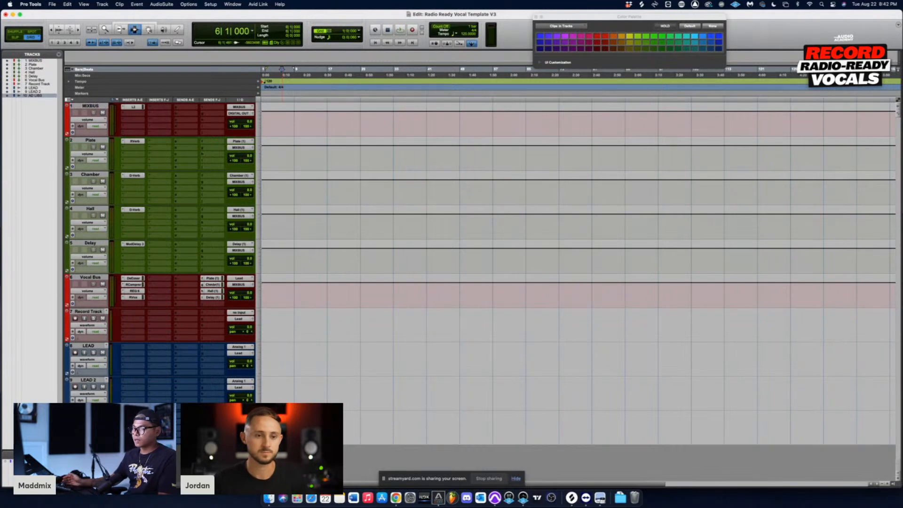